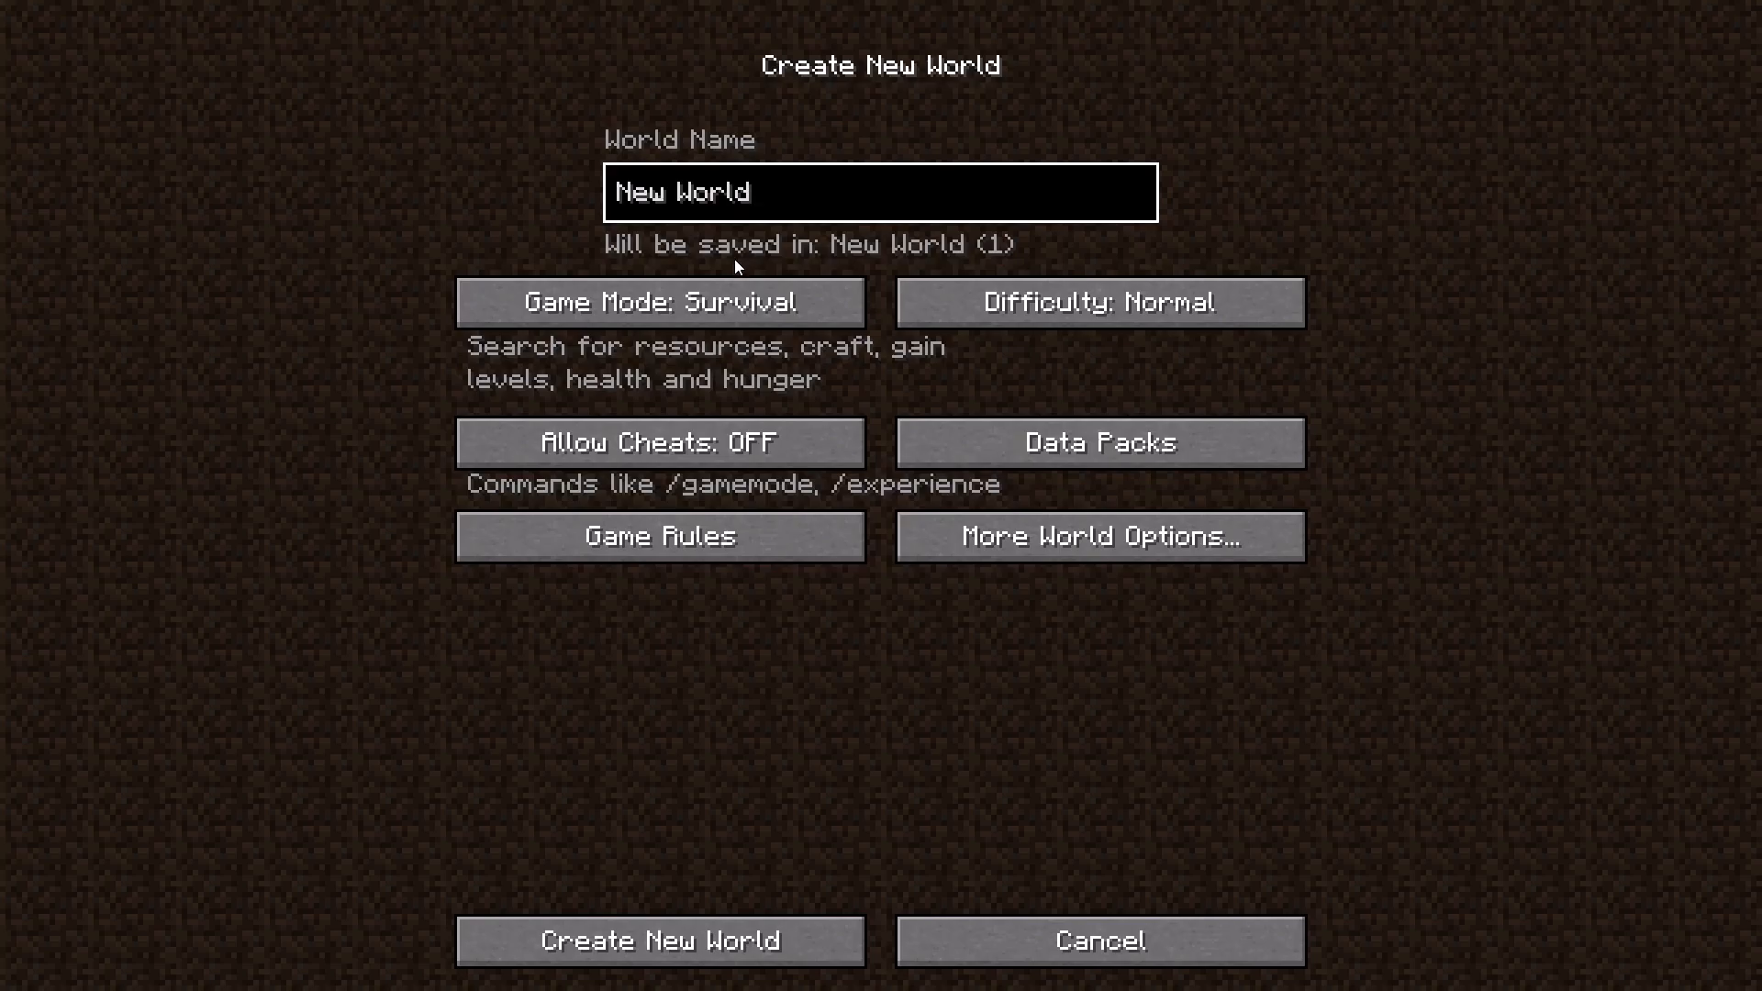
Create a new world with the game mode set to Creative.
{"action": "left_click", "coordinate": [767, 304]}
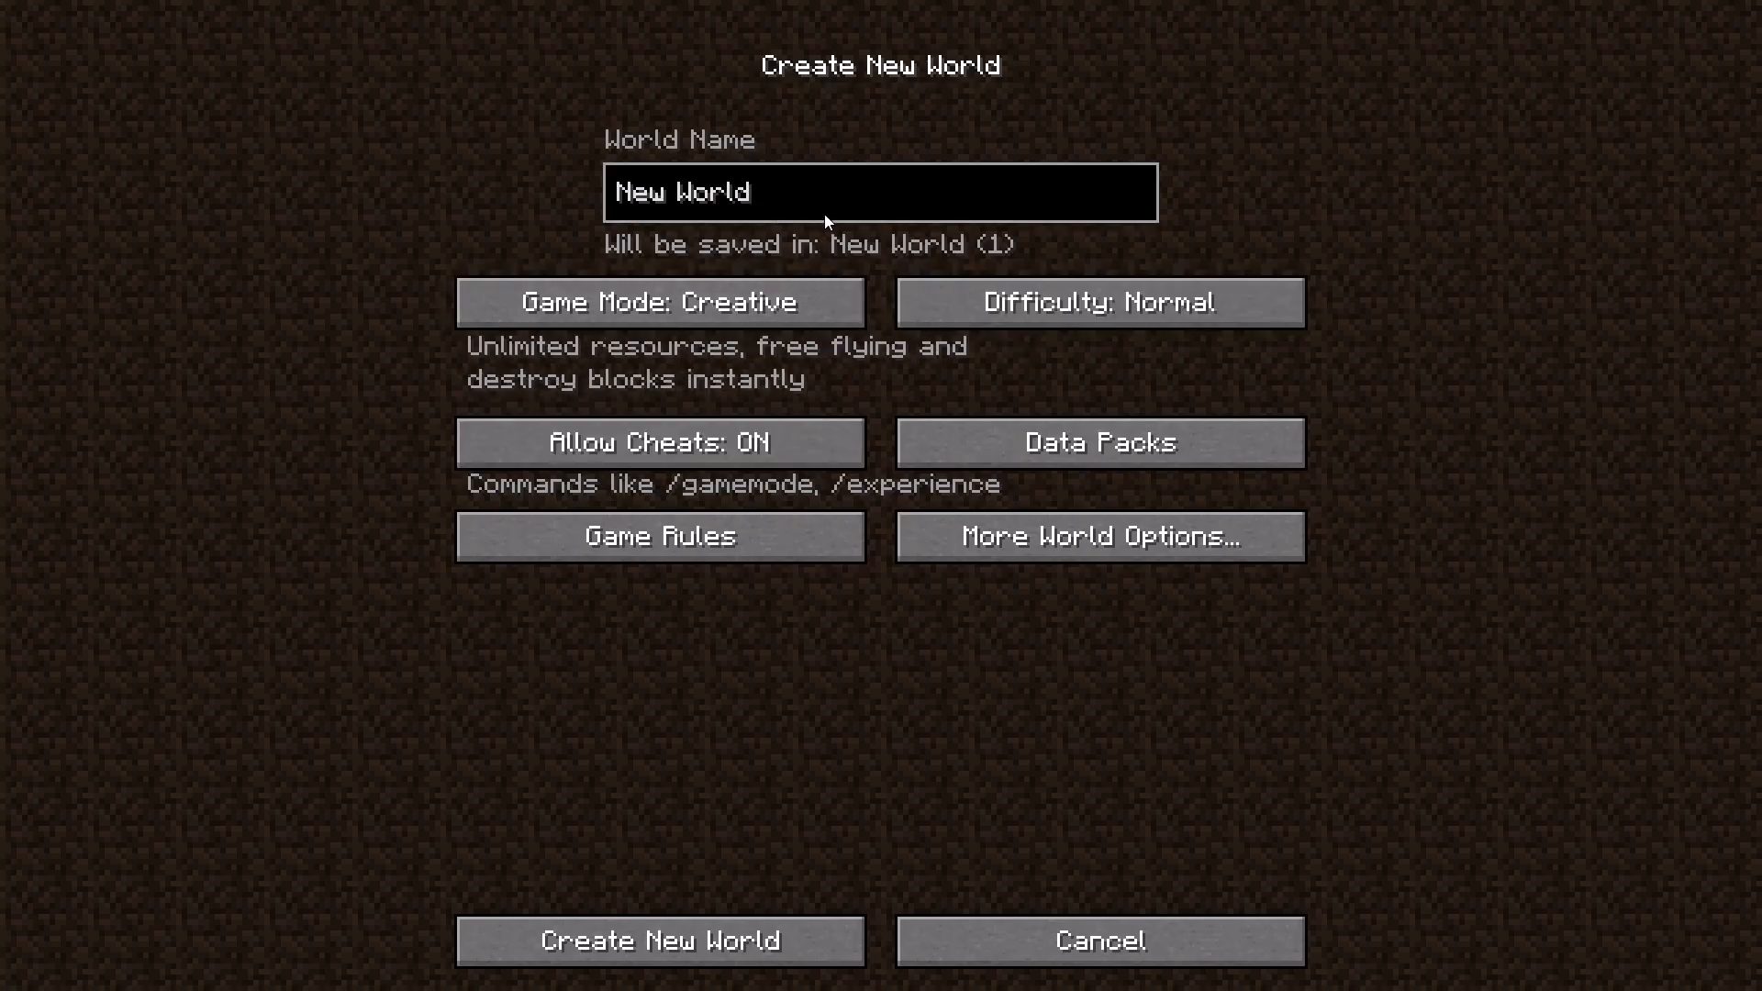
{"action": "left_click", "coordinate": [646, 943]}
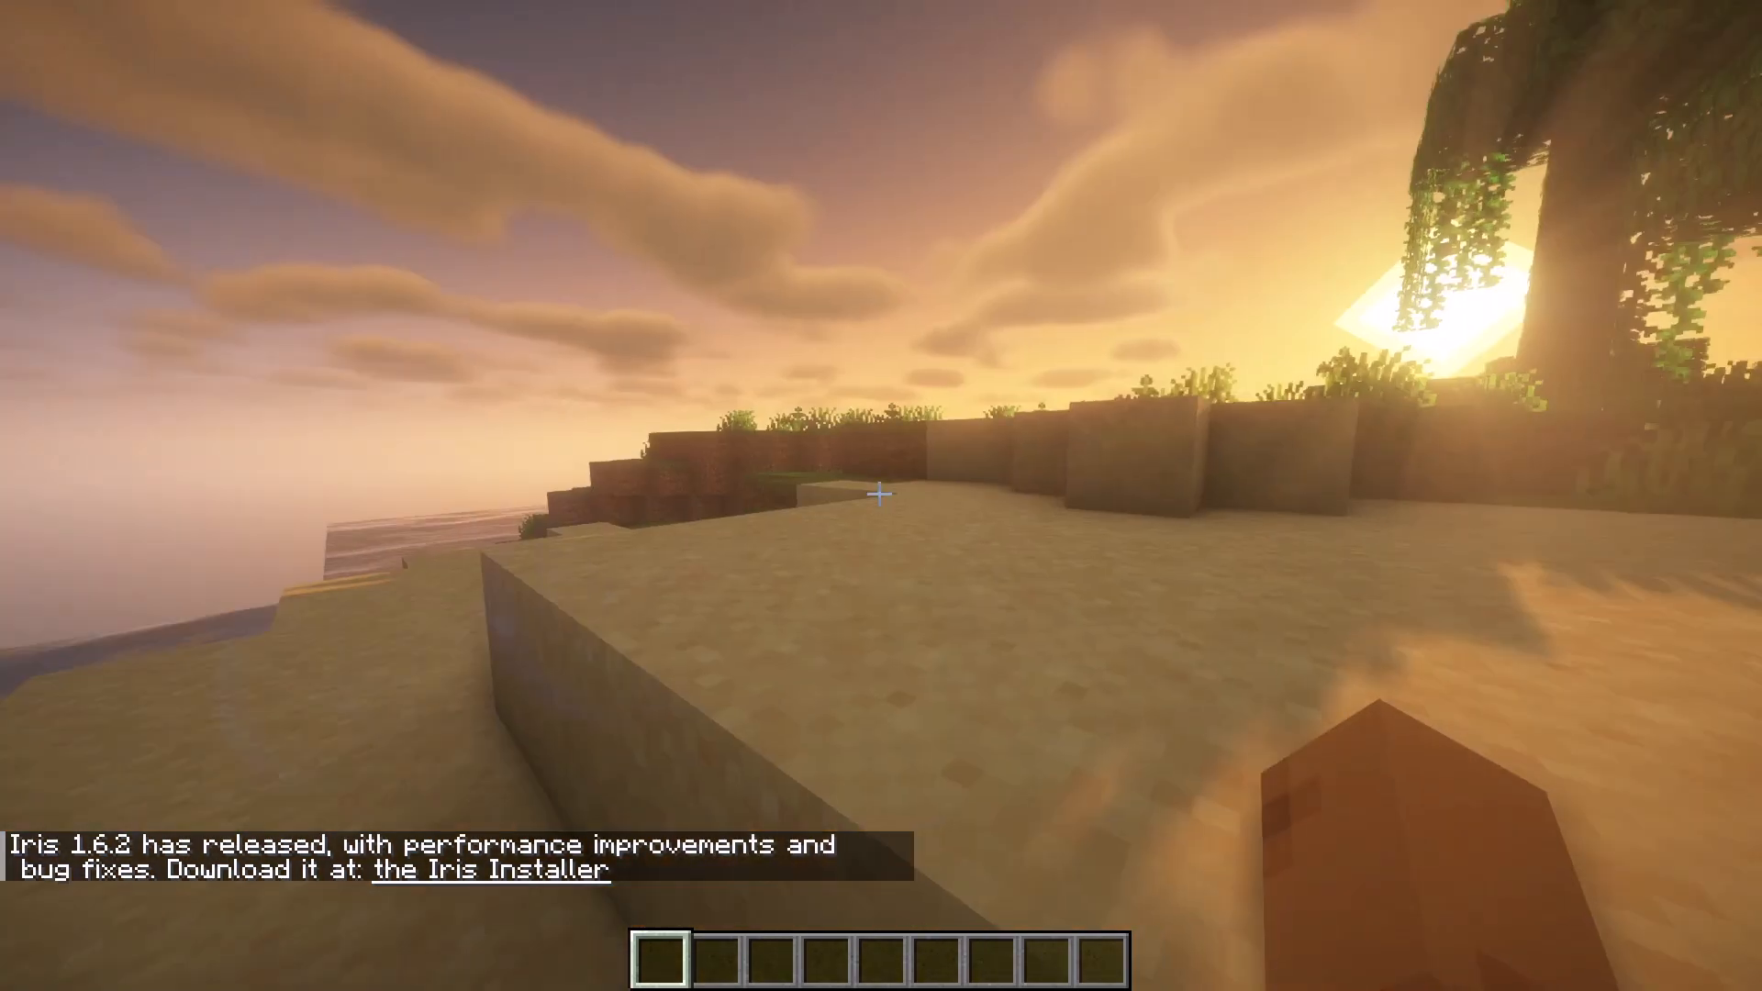
Take off and fly over the desert beside the forest to survey the terrain.
{"action": "key", "text": "space"}
{"action": "key", "text": "space"}
{"action": "key", "text": "w"}
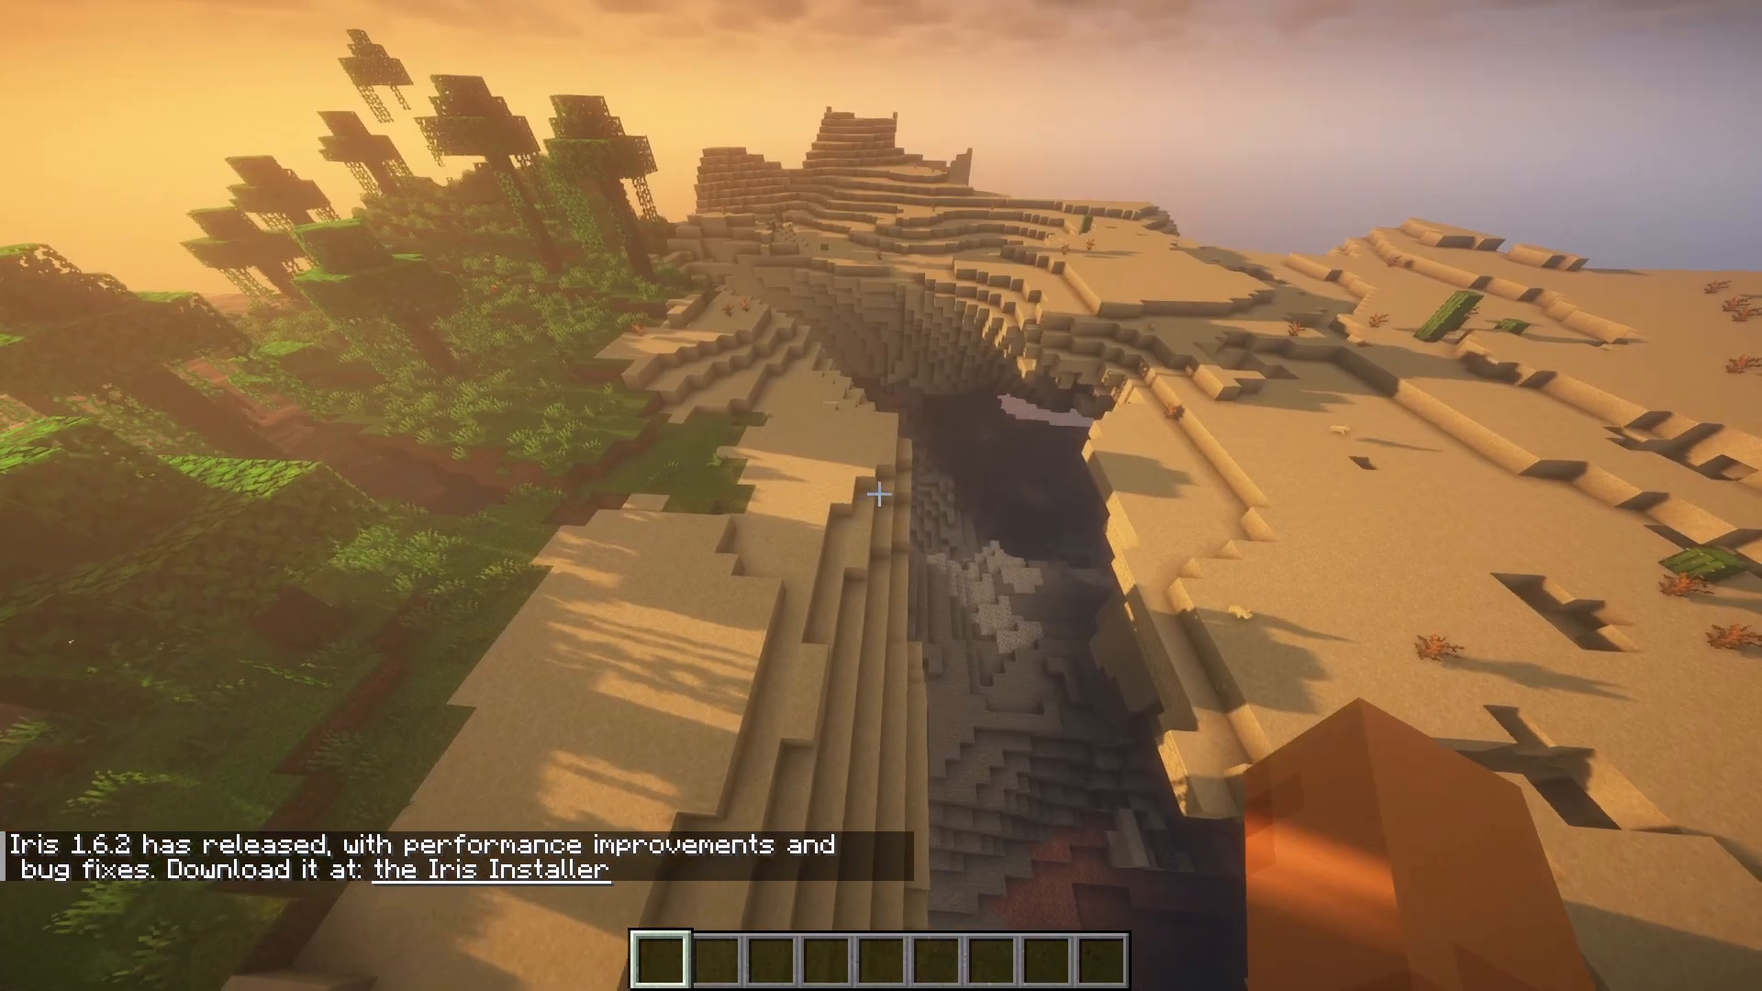
{"action": "key", "text": "w"}
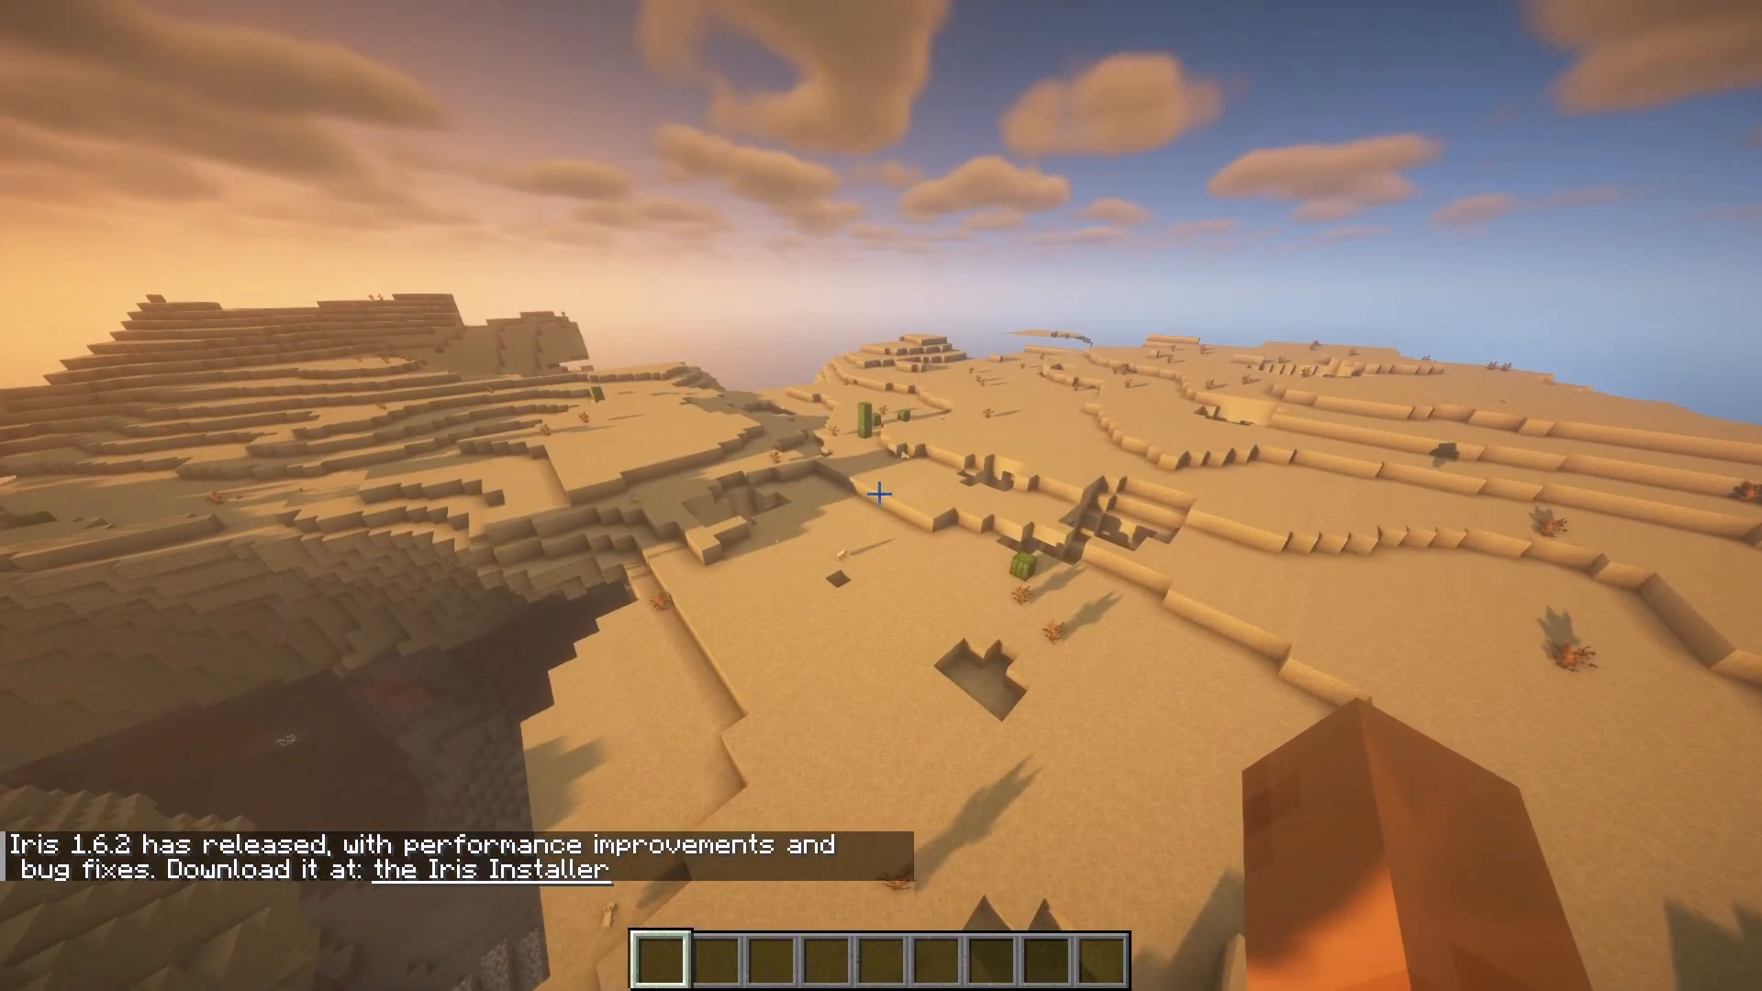
{"action": "key", "text": "w"}
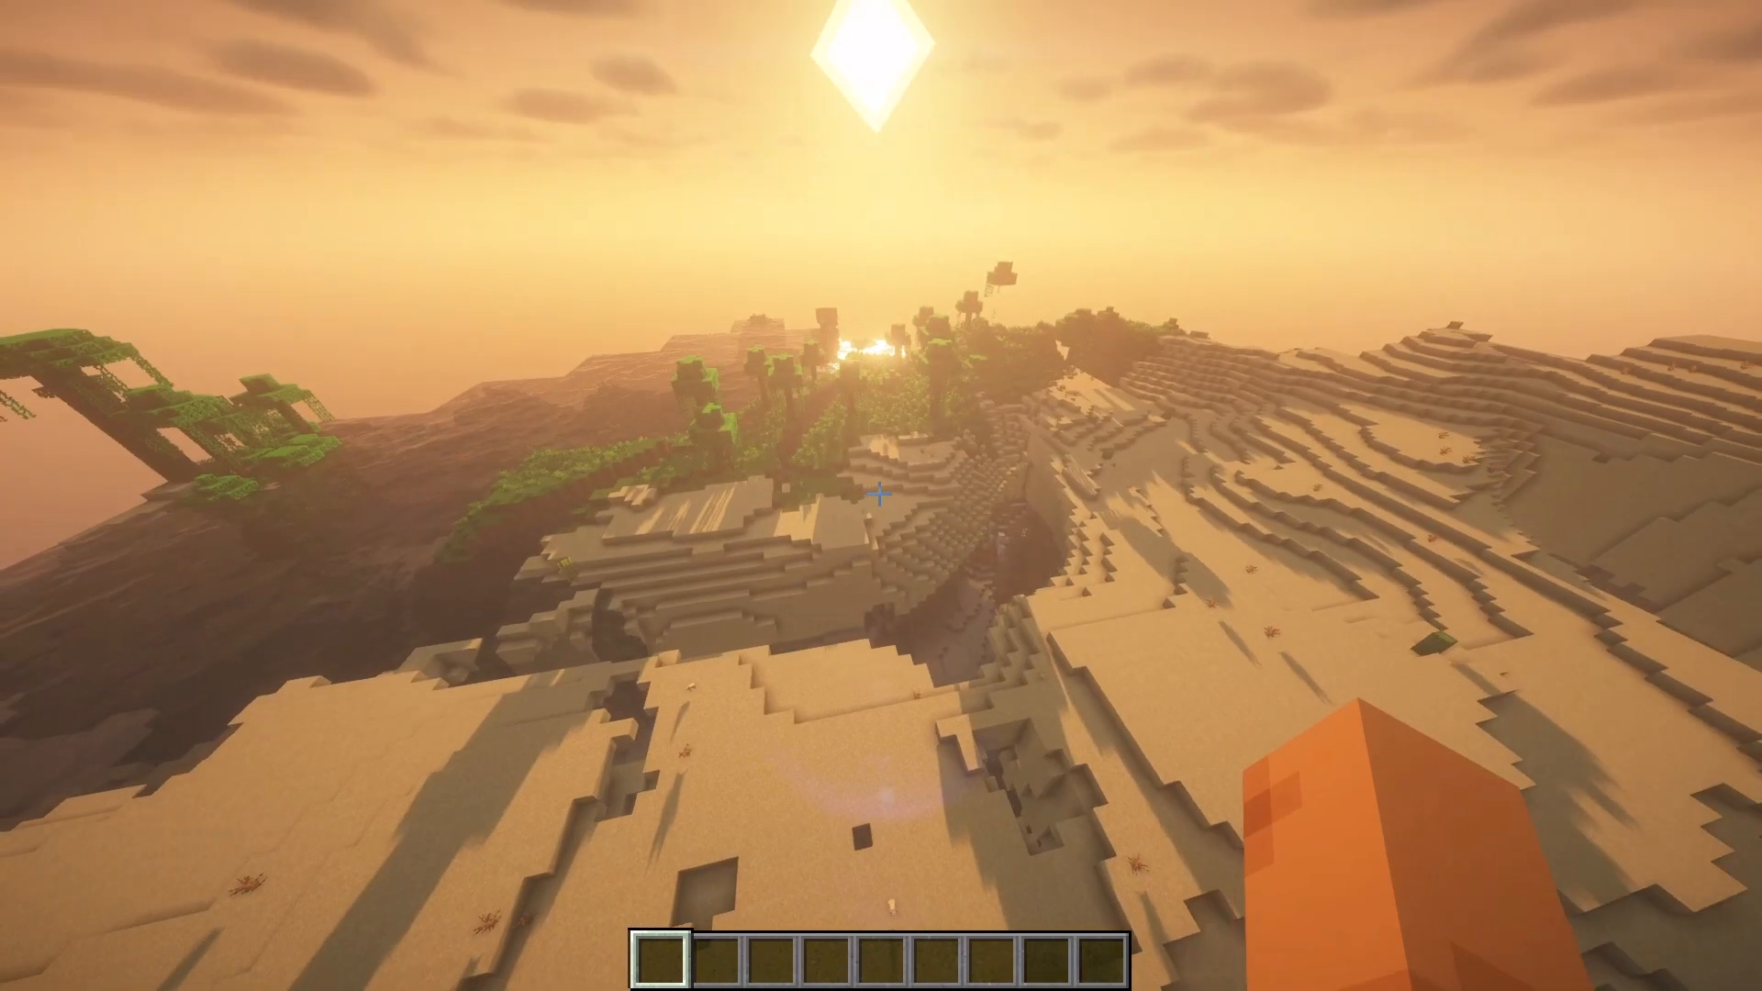
{"action": "key", "text": "w"}
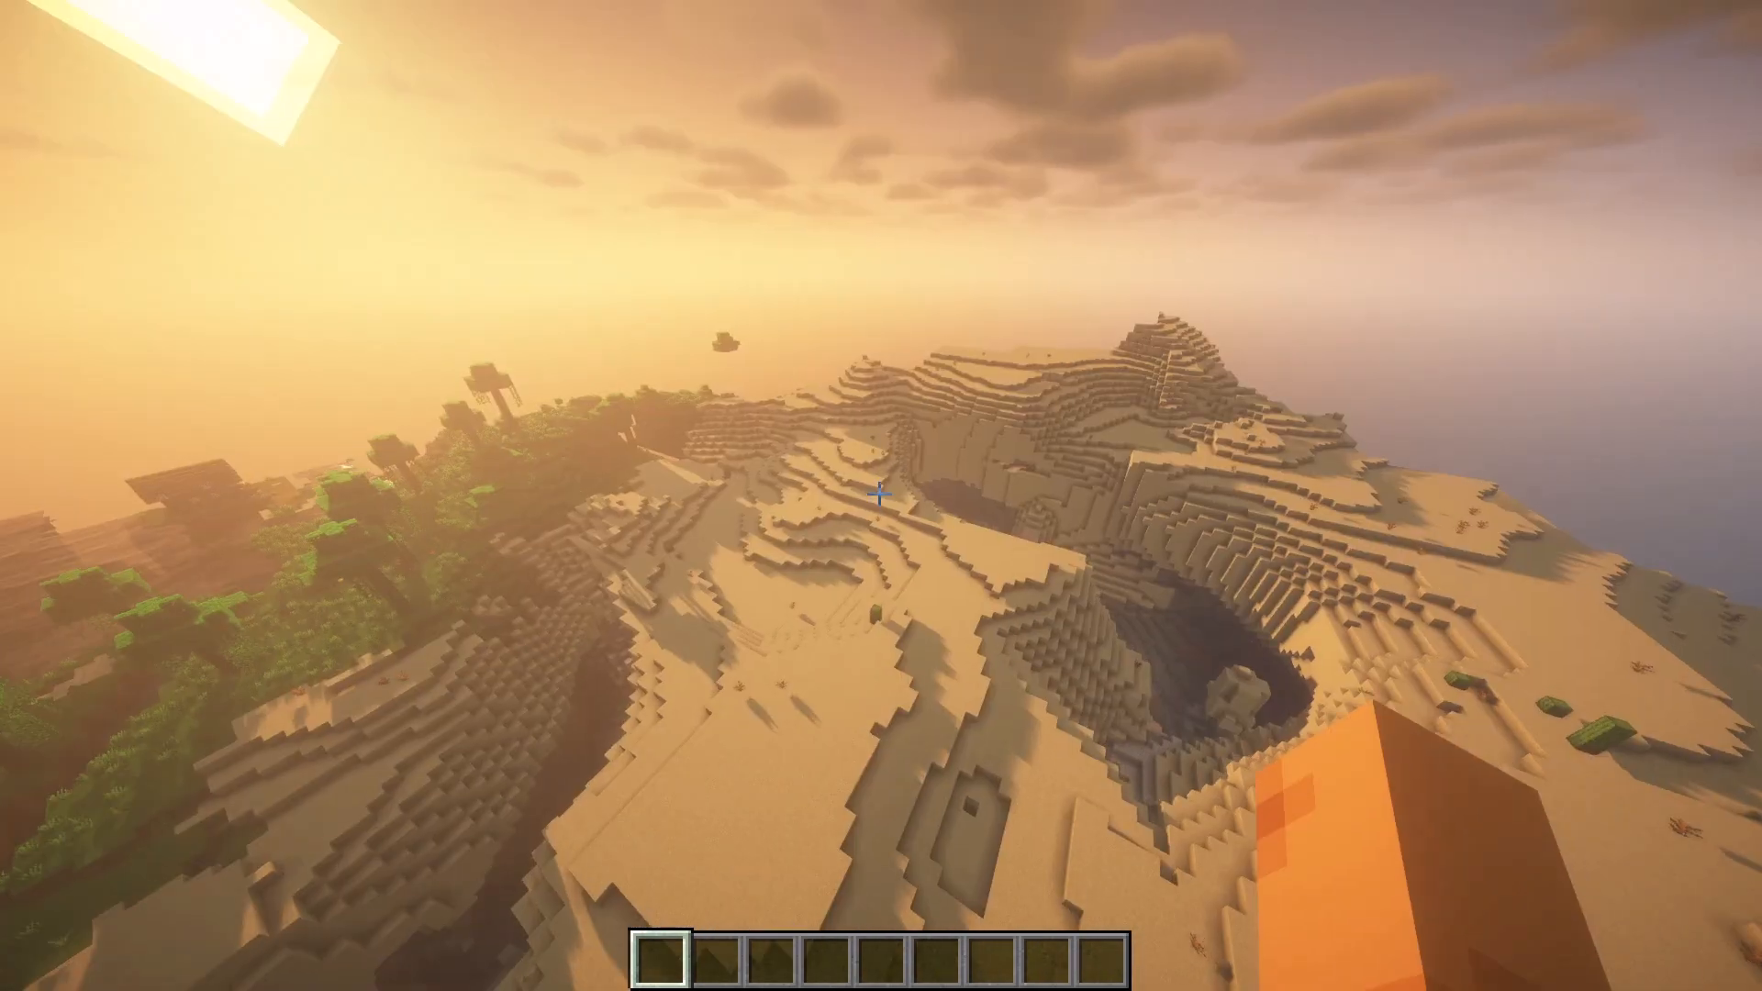
{"action": "key", "text": "w"}
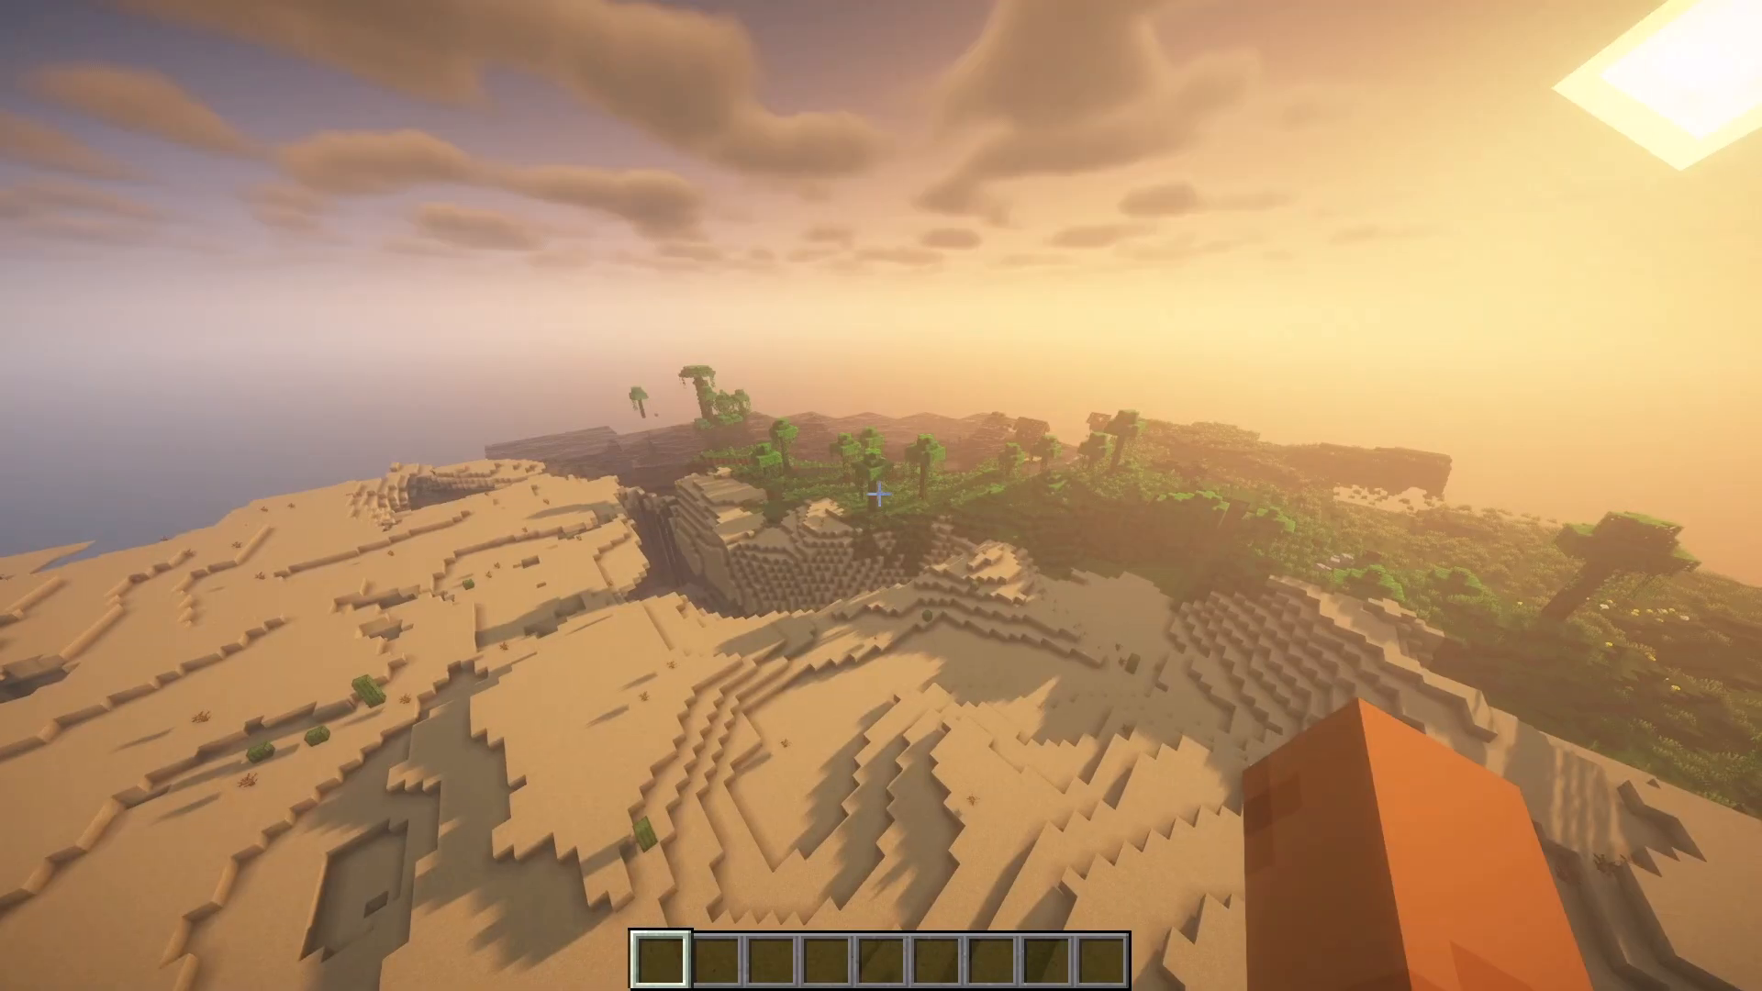
Set the render distance to 32 chunks, apply it and return to the game.
{"action": "key", "text": "Escape"}
{"action": "left_click", "coordinate": [746, 460]}
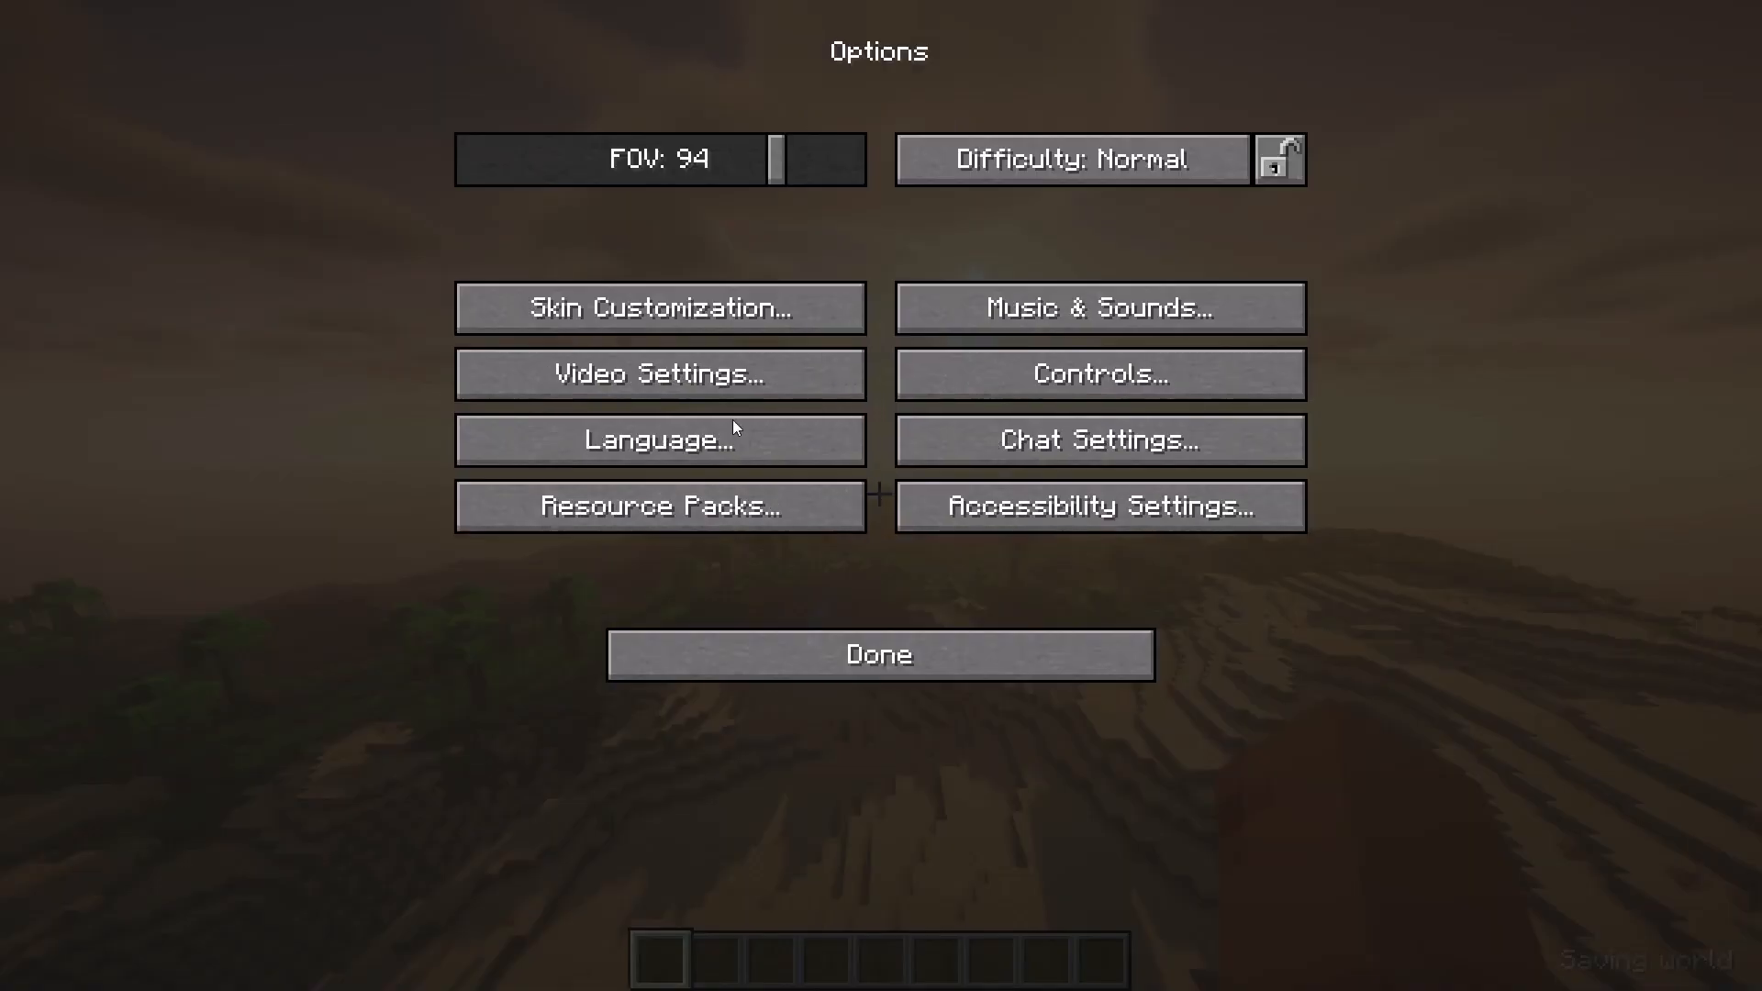
{"action": "left_click", "coordinate": [709, 367]}
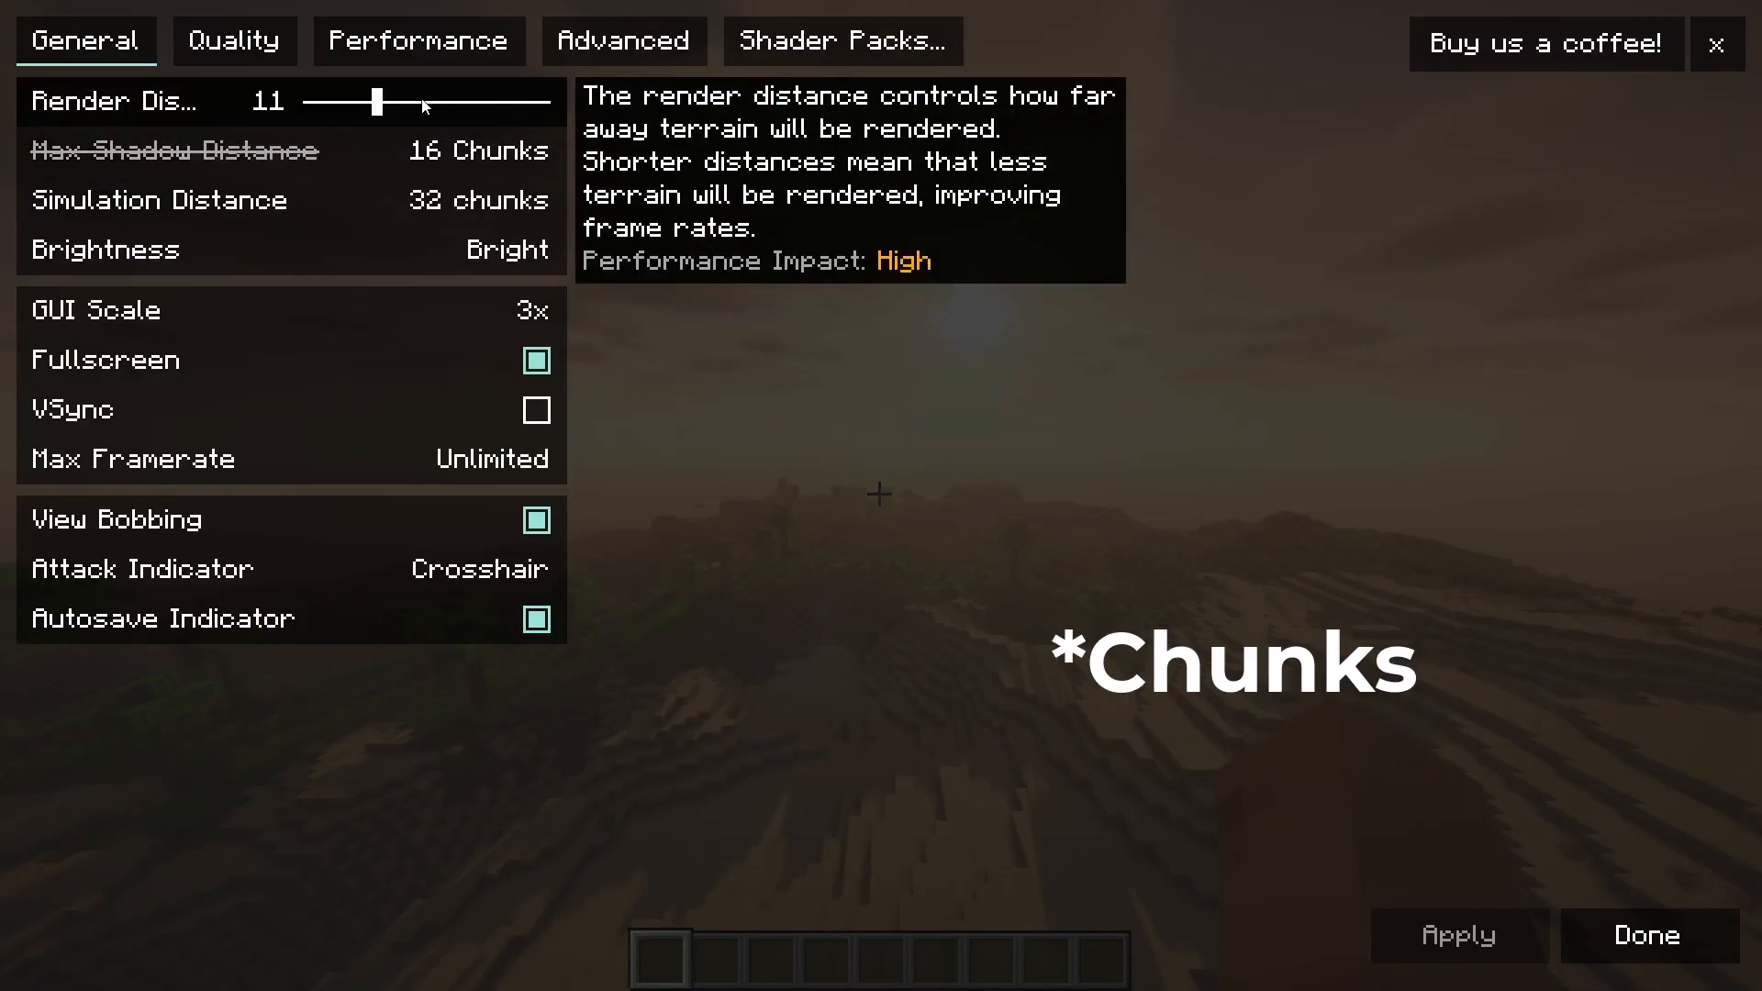
{"action": "left_click_drag", "start_coordinate": [476, 107], "coordinate": [978, 404]}
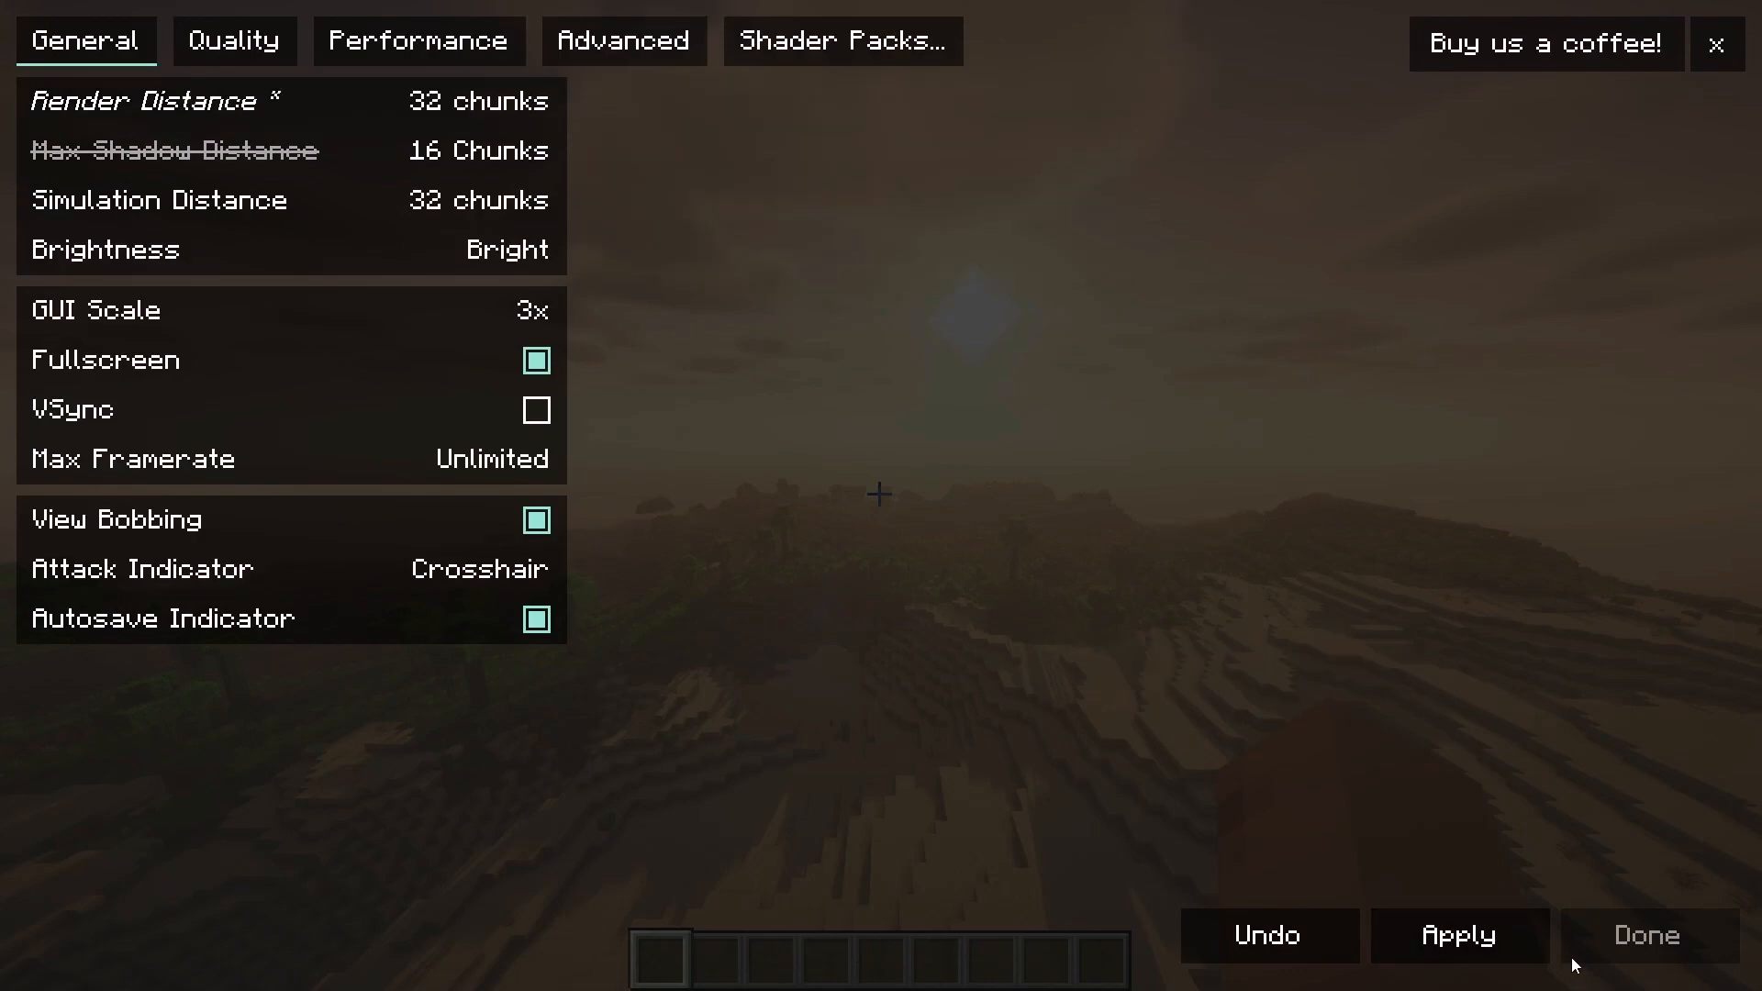
{"action": "left_click", "coordinate": [1487, 937]}
{"action": "key", "text": "Escape"}
{"action": "key", "text": "Escape"}
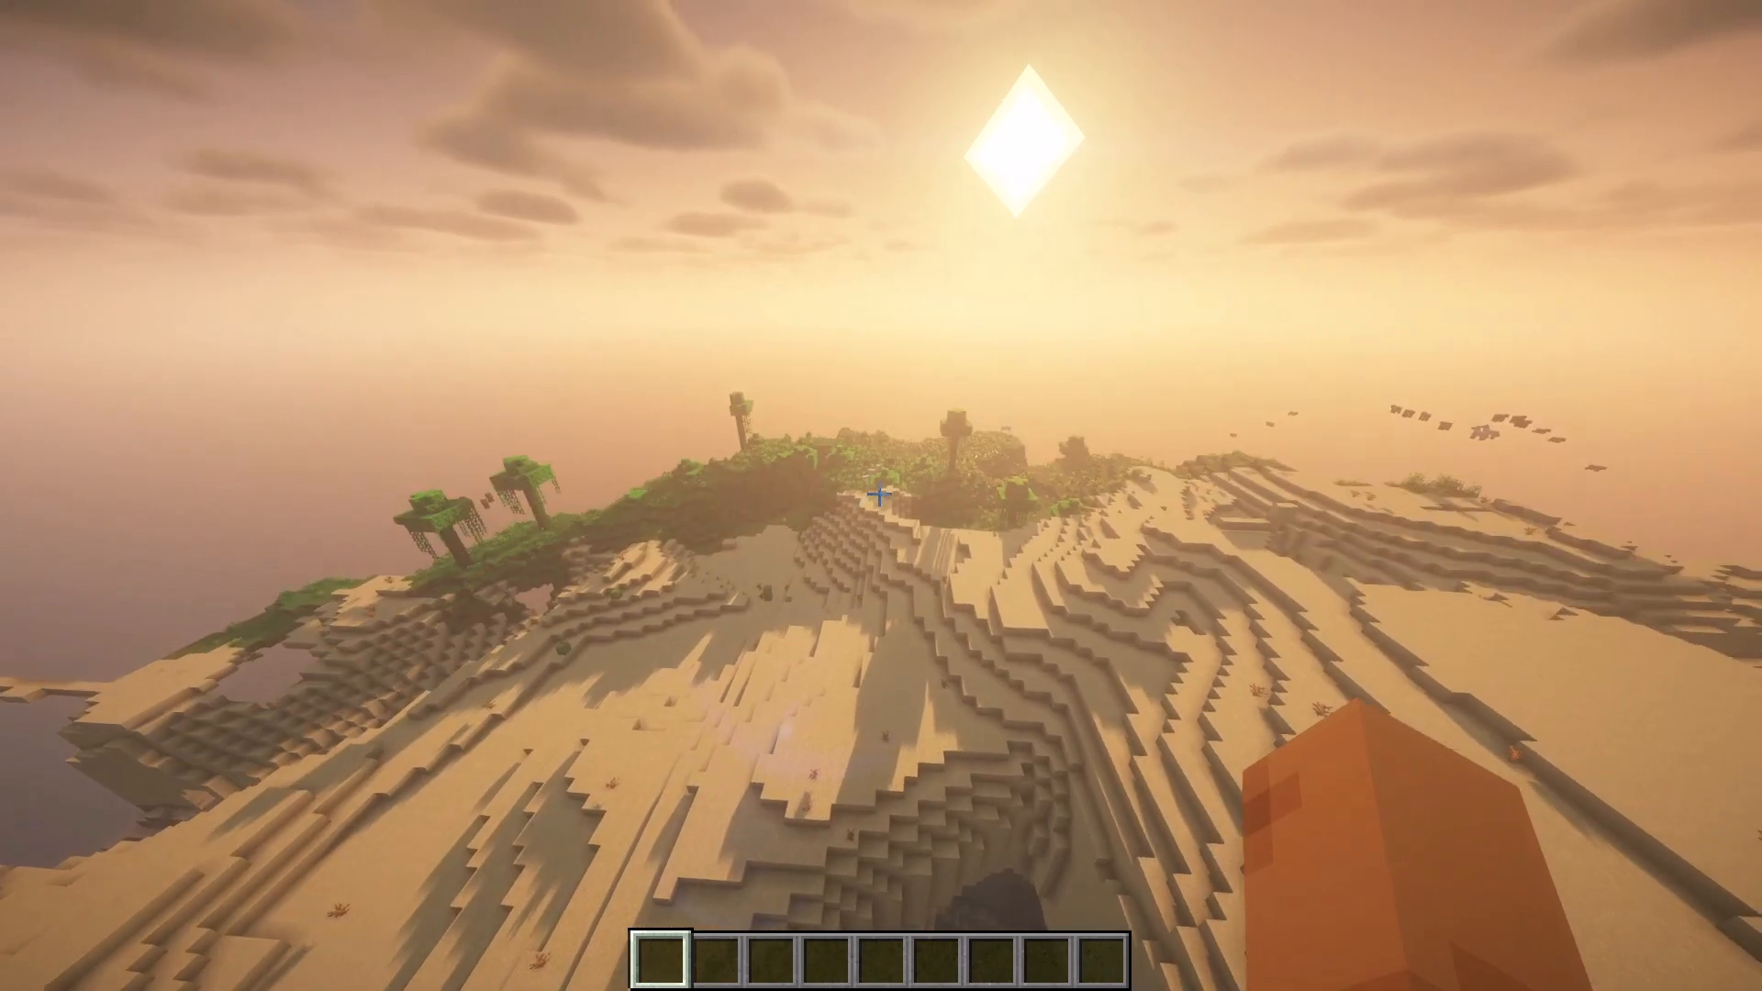
Fly higher over the desert and examine how far the terrain is rendered towards the horizon.
{"action": "key", "text": "space"}
{"action": "key", "text": "d"}
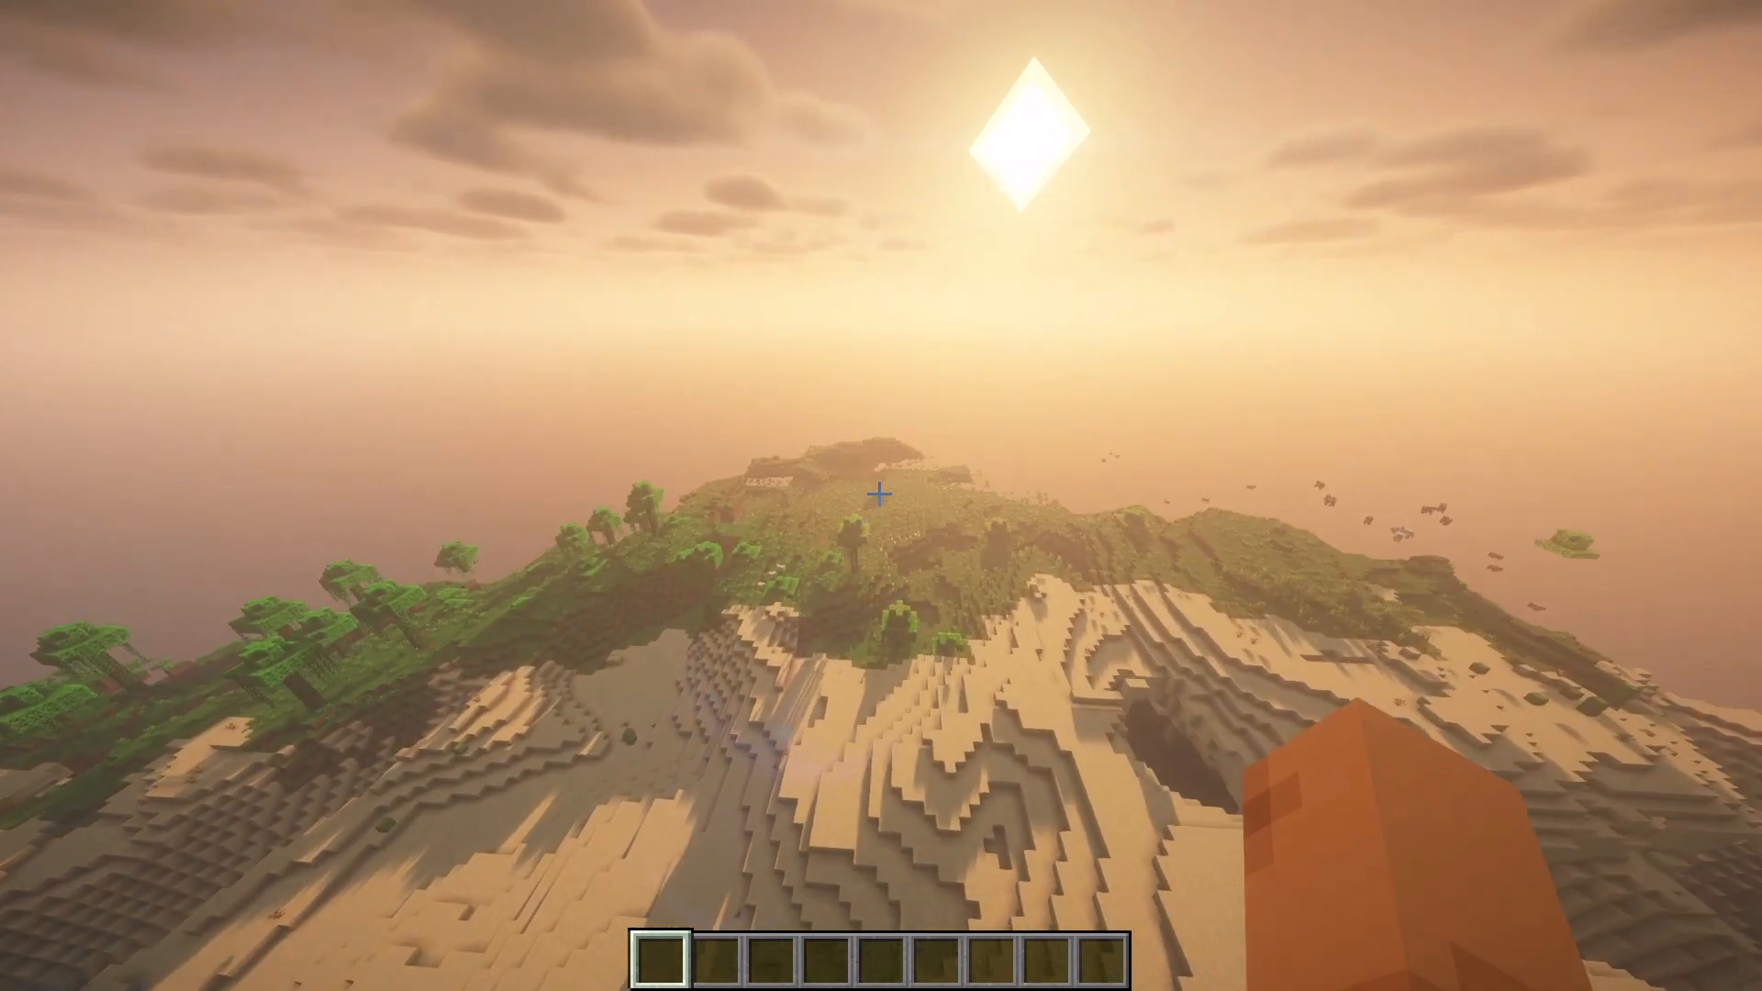
{"action": "key", "text": "w"}
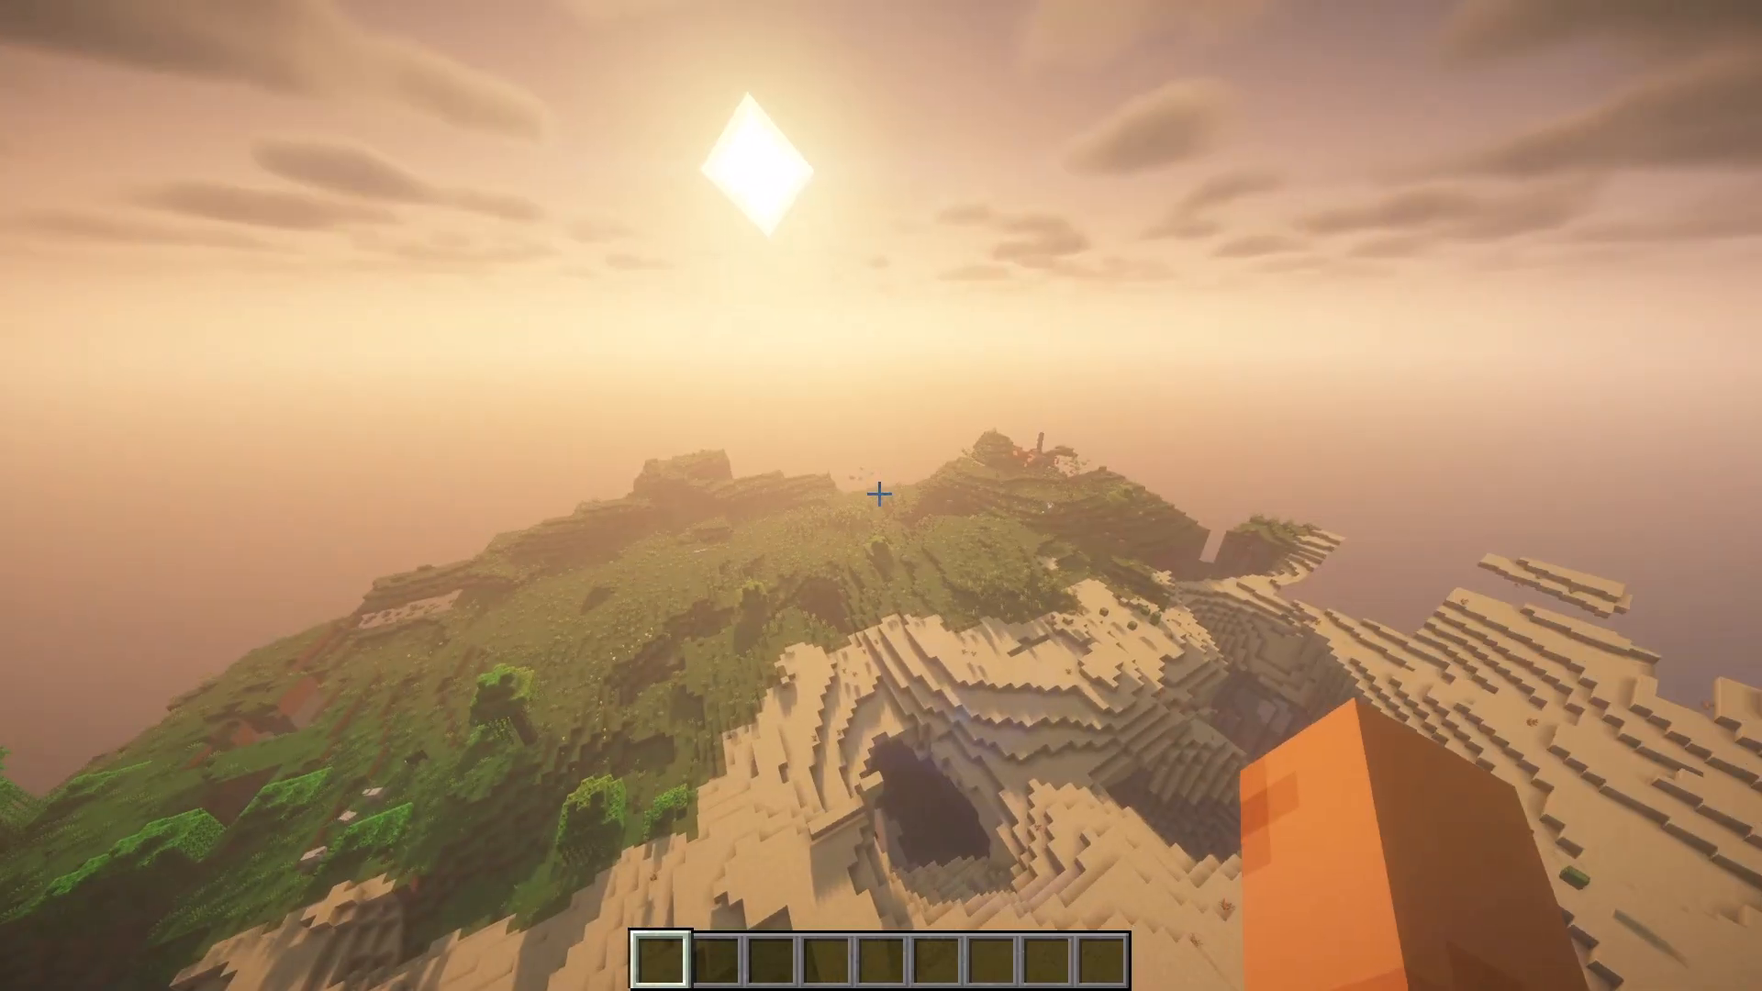
{"action": "key", "text": "w"}
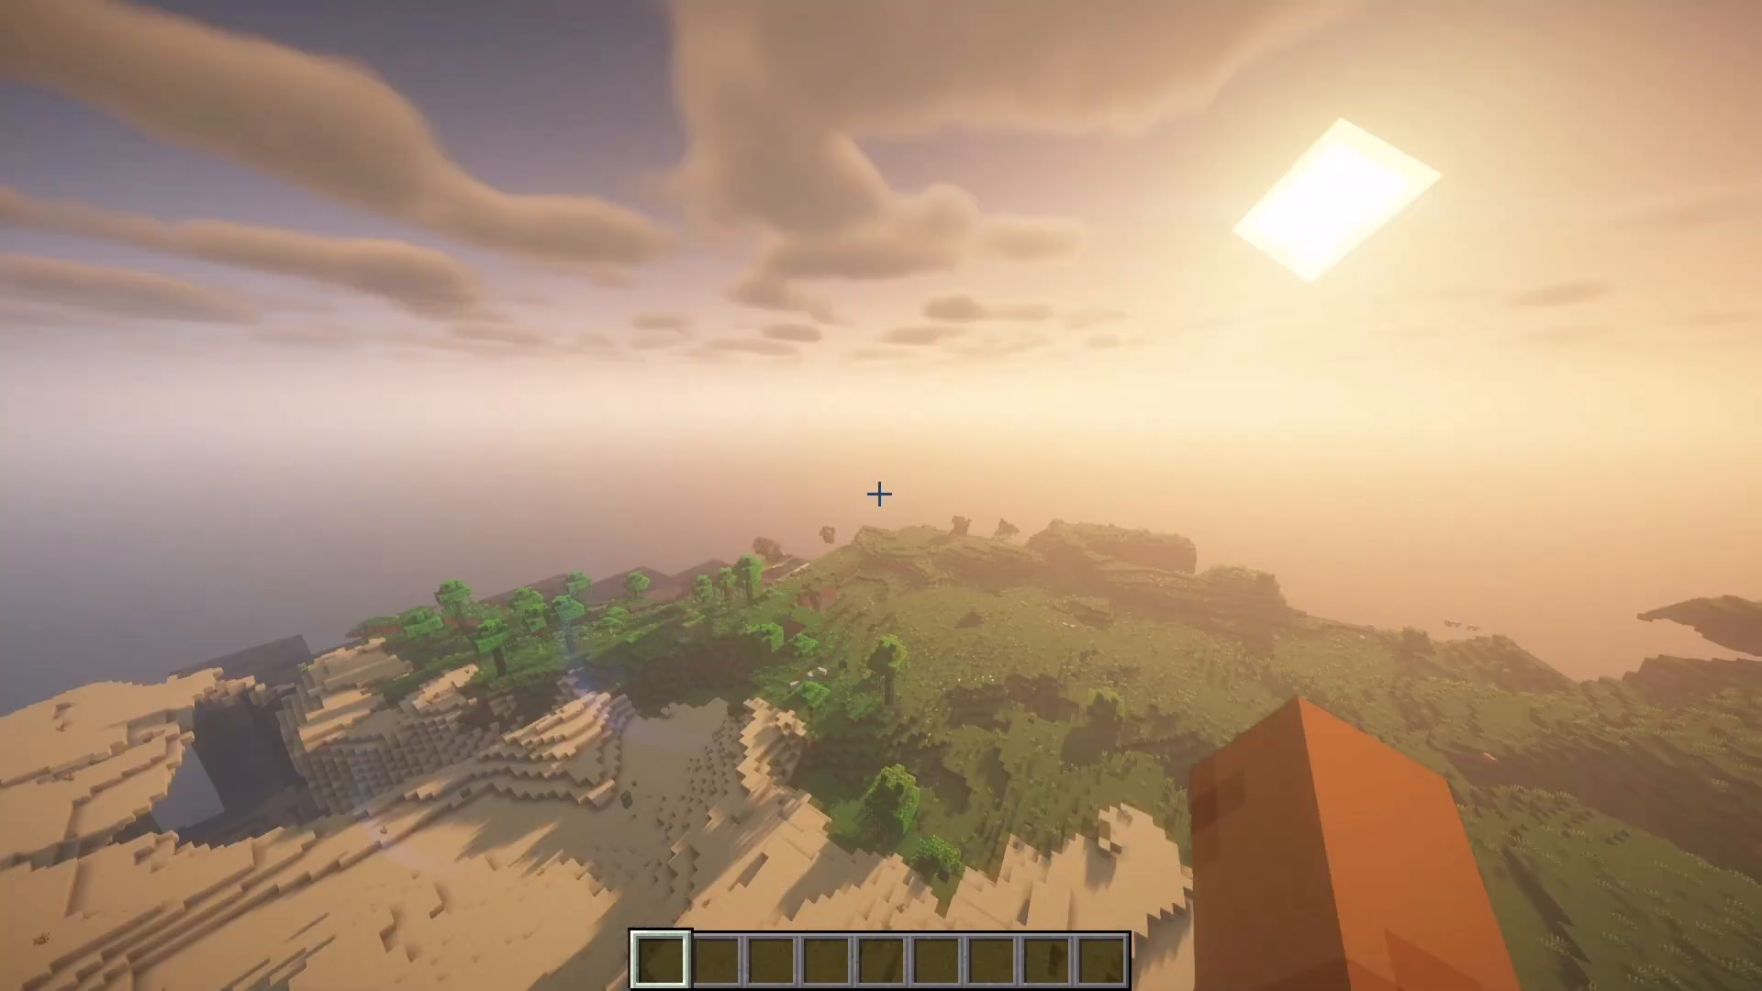
{"action": "left_click", "coordinate": [879, 494]}
{"action": "key", "text": "s"}
{"action": "key", "text": "a"}
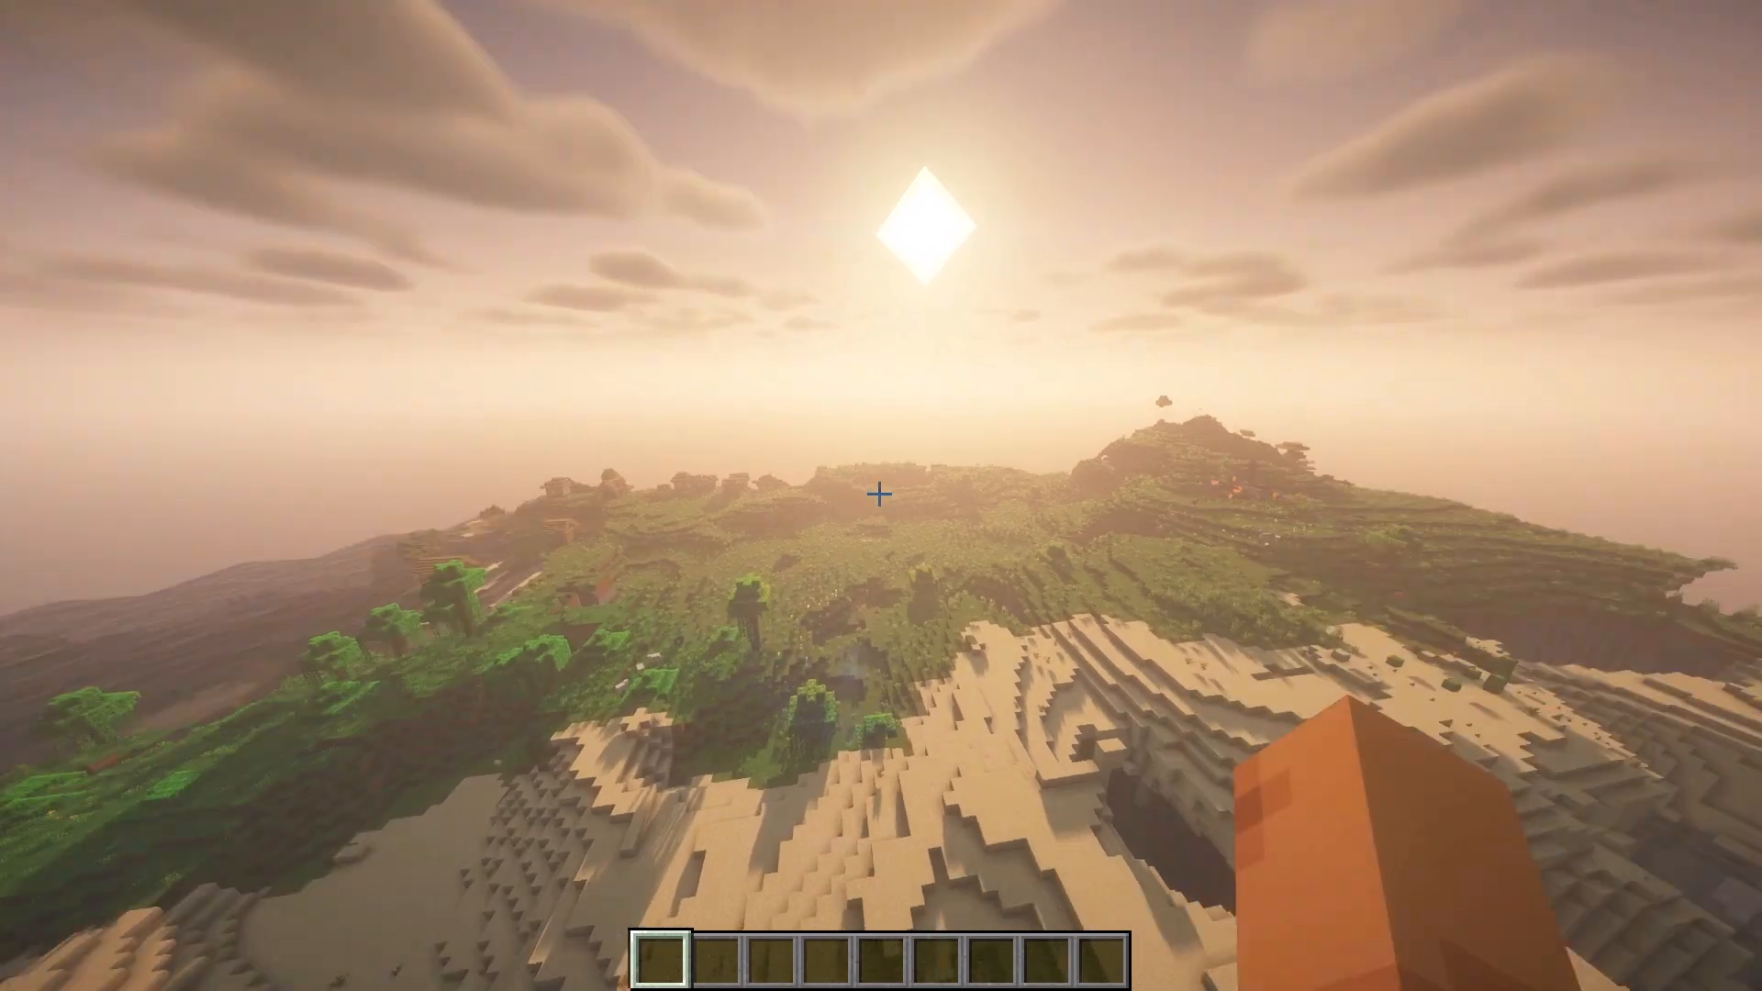
{"action": "key", "text": "a"}
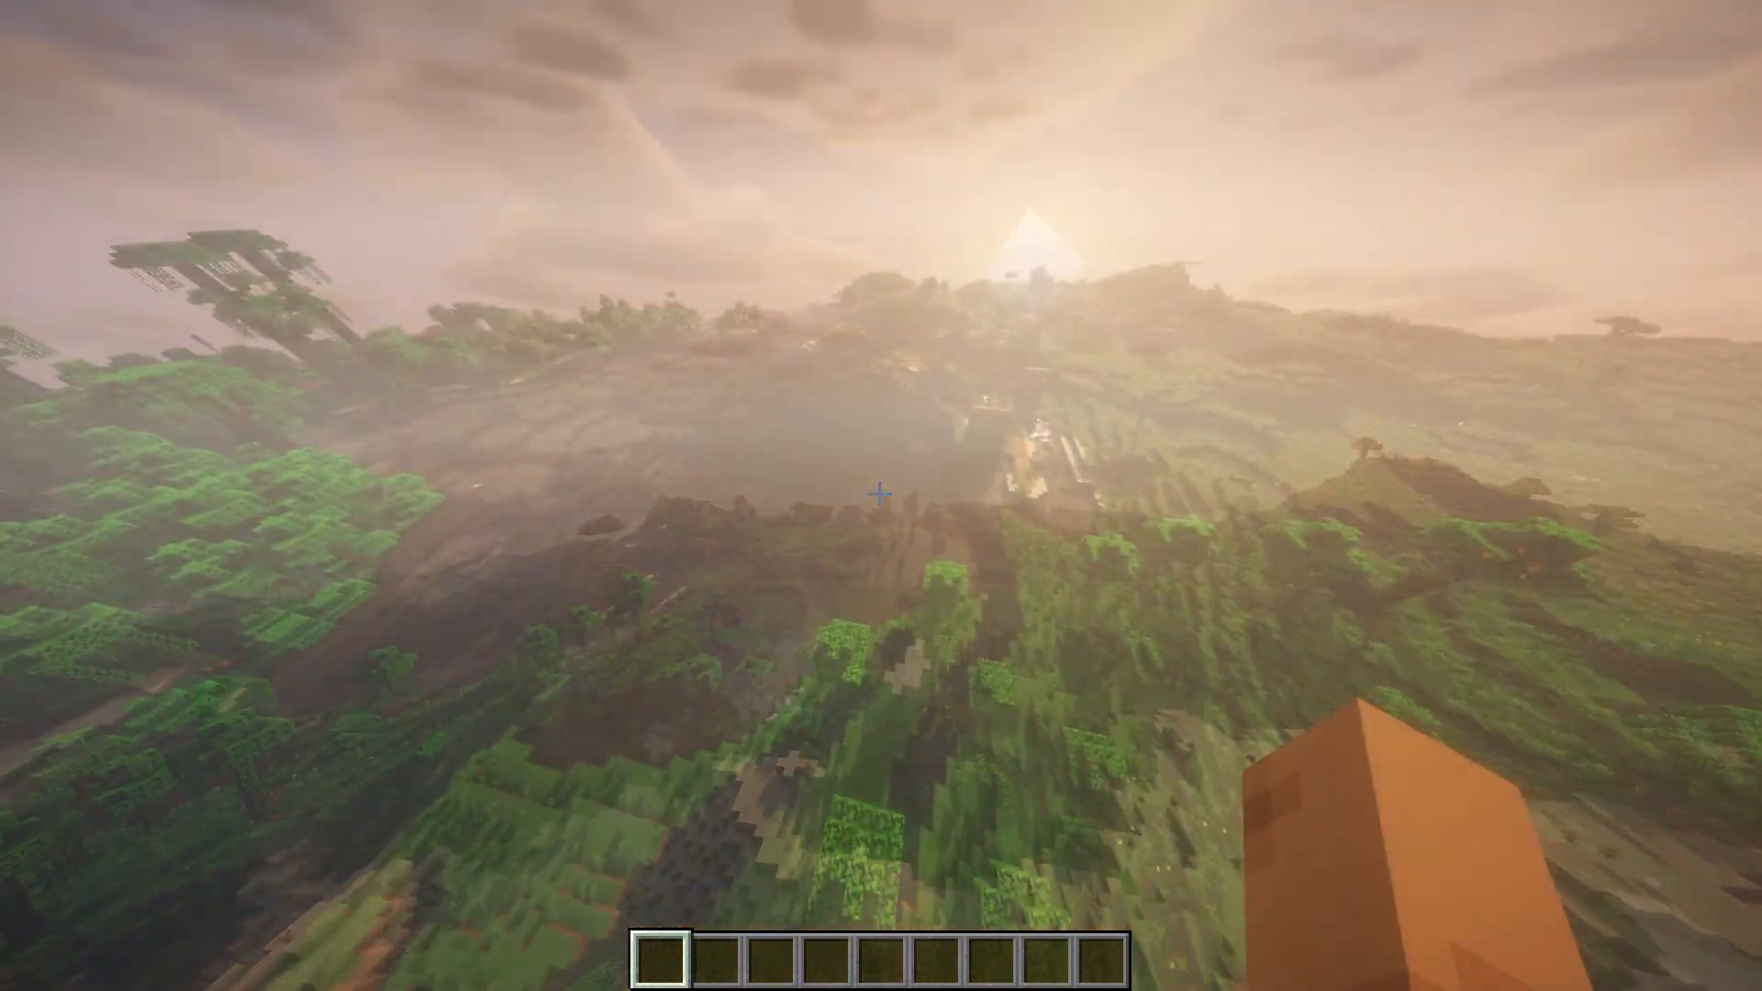
Fly down along the water to the wooden house beside the dirt path, toggling the on-screen interface.
{"action": "key", "text": "s"}
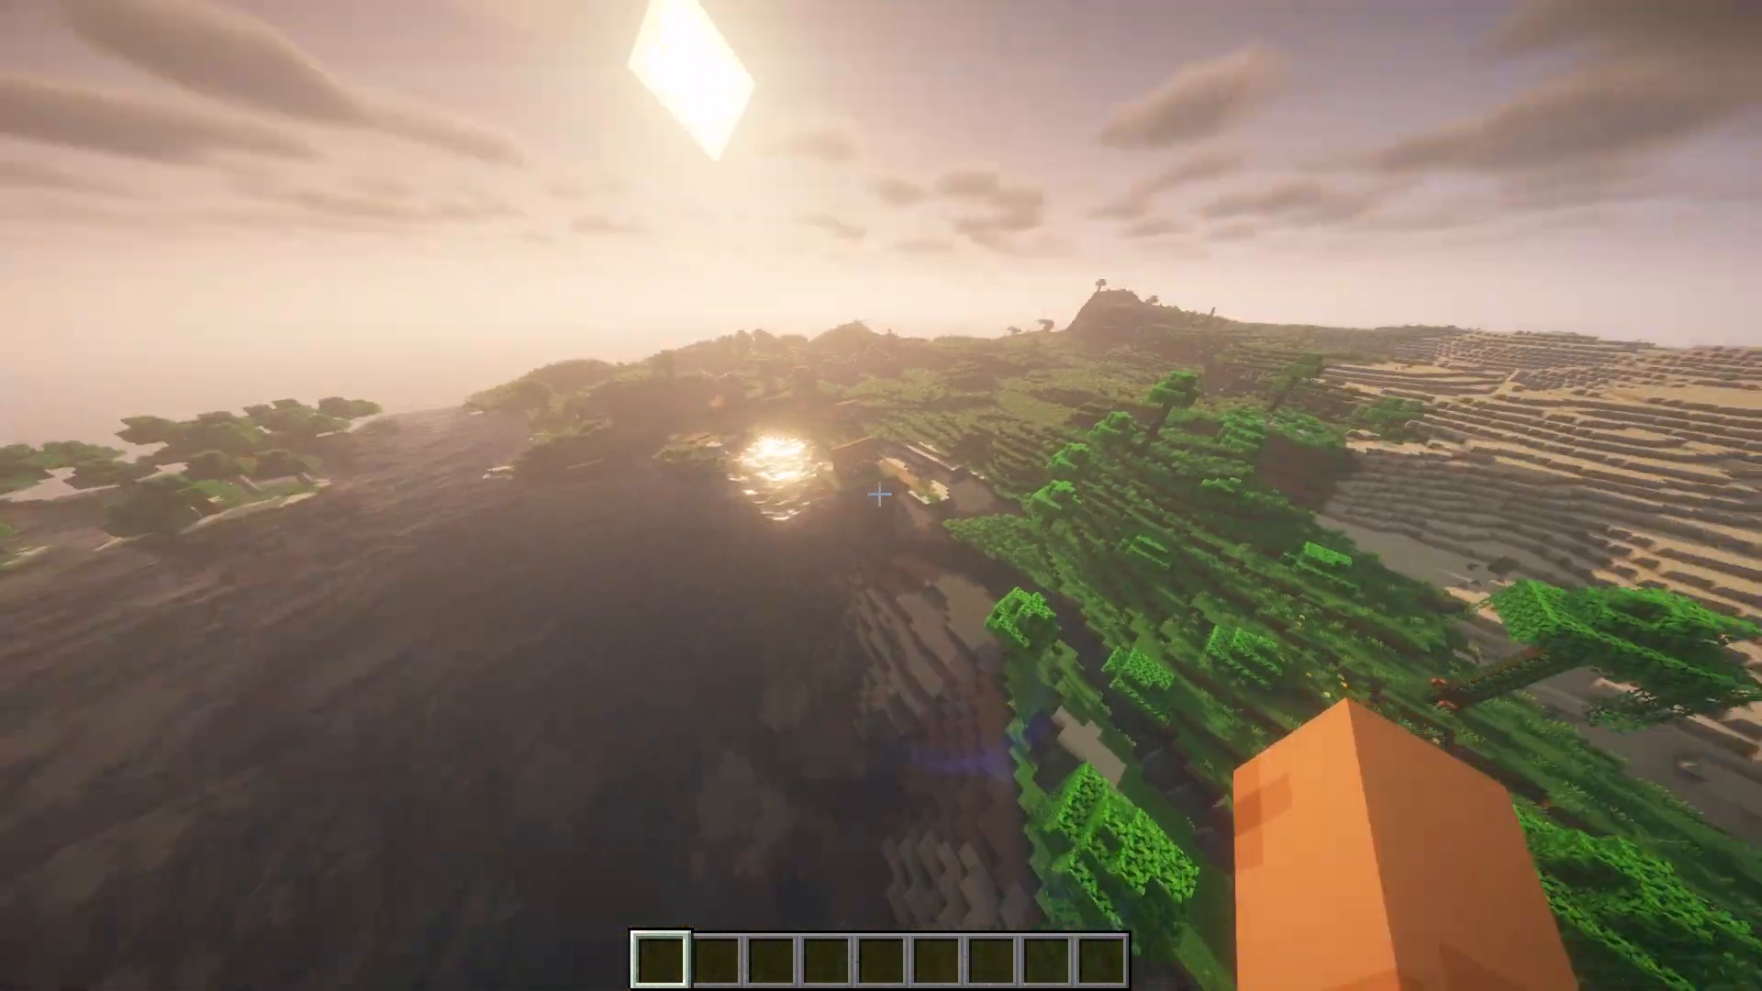
{"action": "key", "text": "w"}
{"action": "key", "text": "F1"}
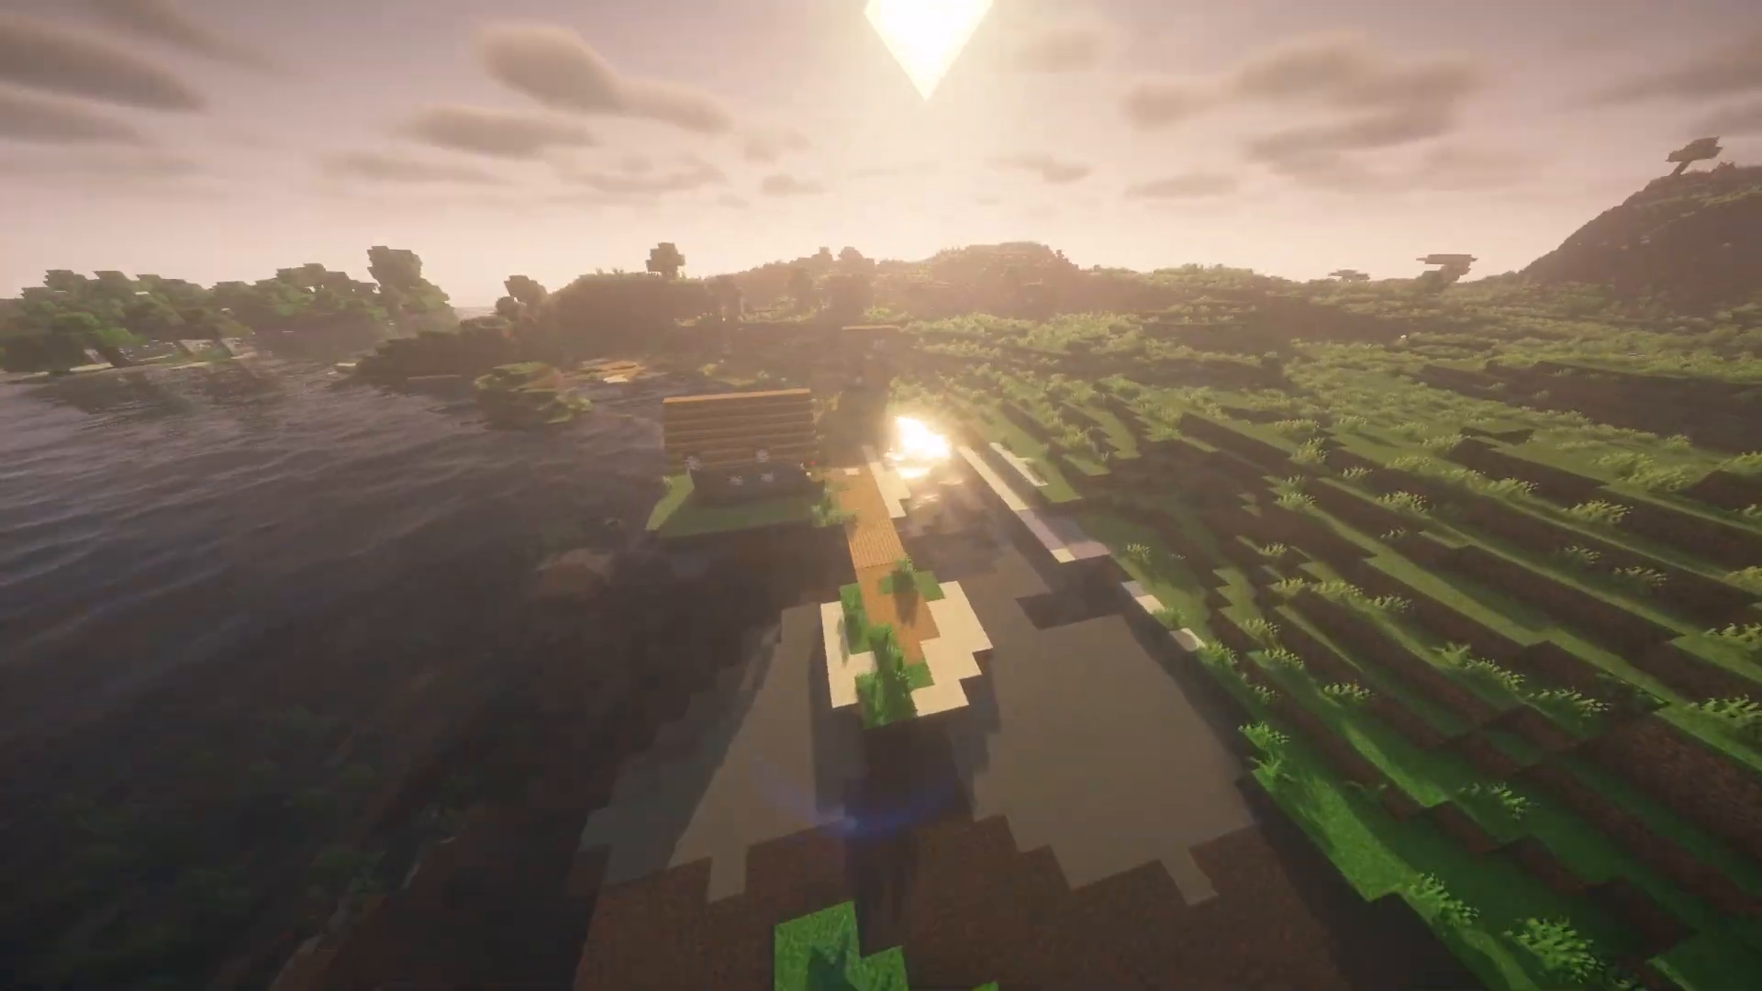
{"action": "key", "text": "w"}
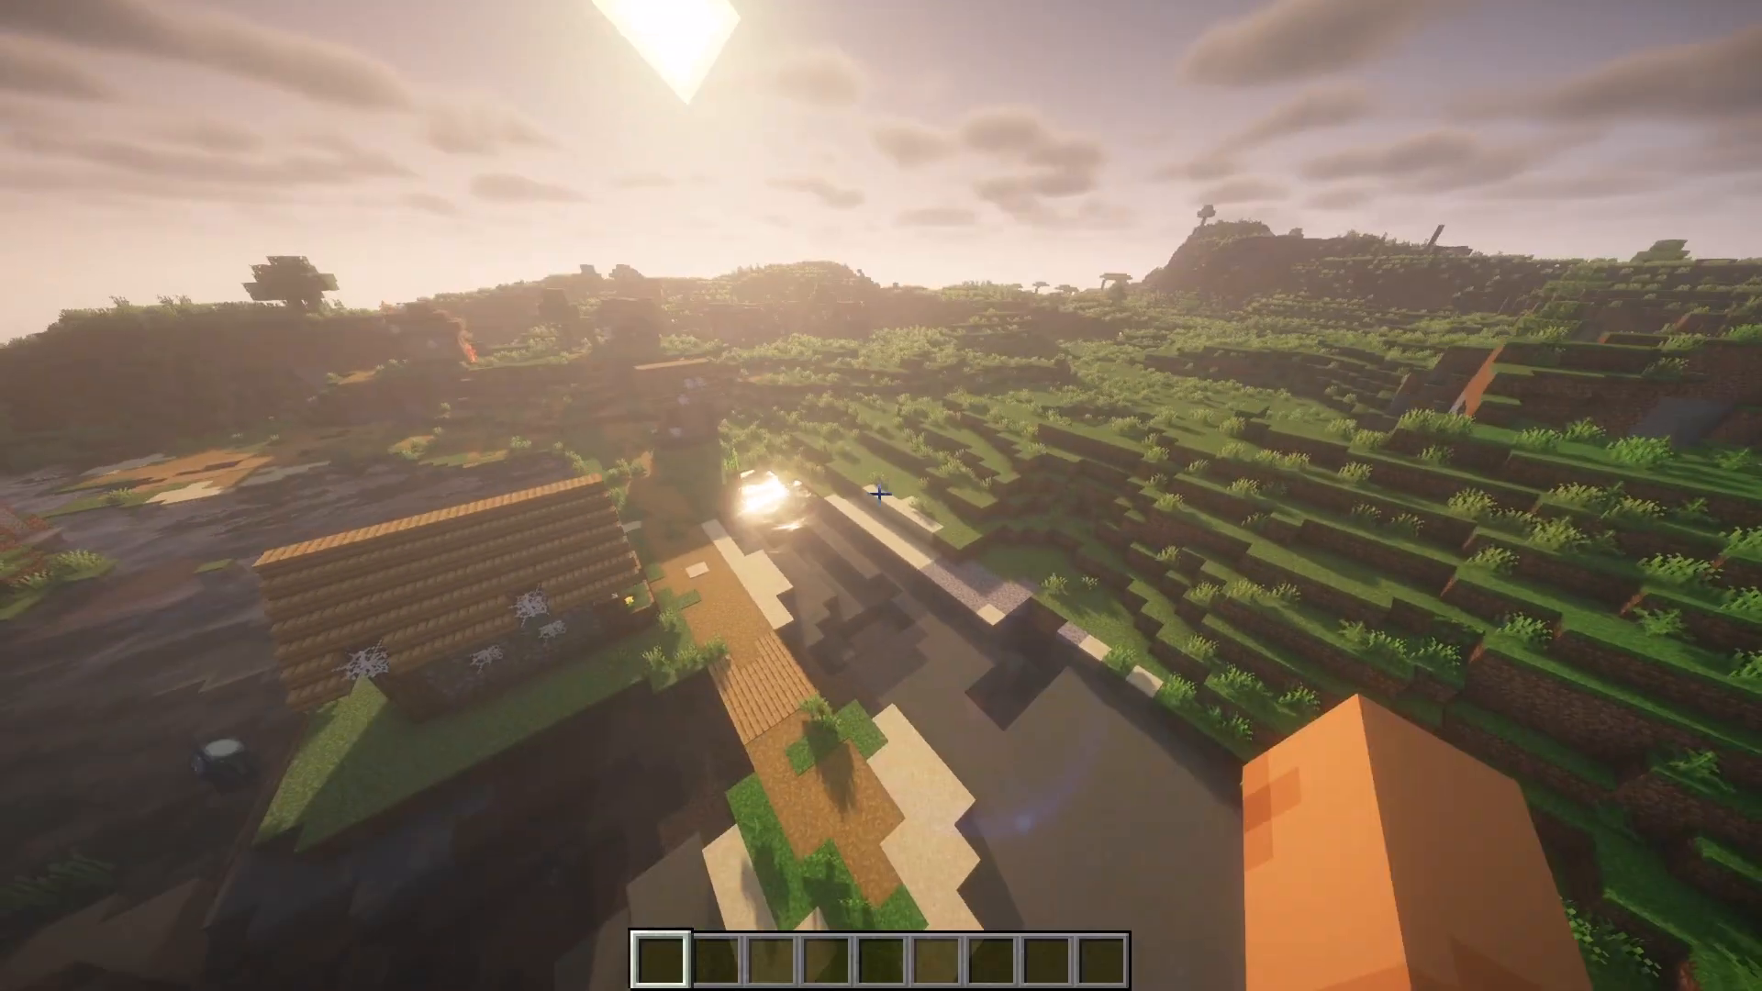
Set the field of view to 30 and reframe the wooden house in the game.
{"action": "key", "text": "Escape"}
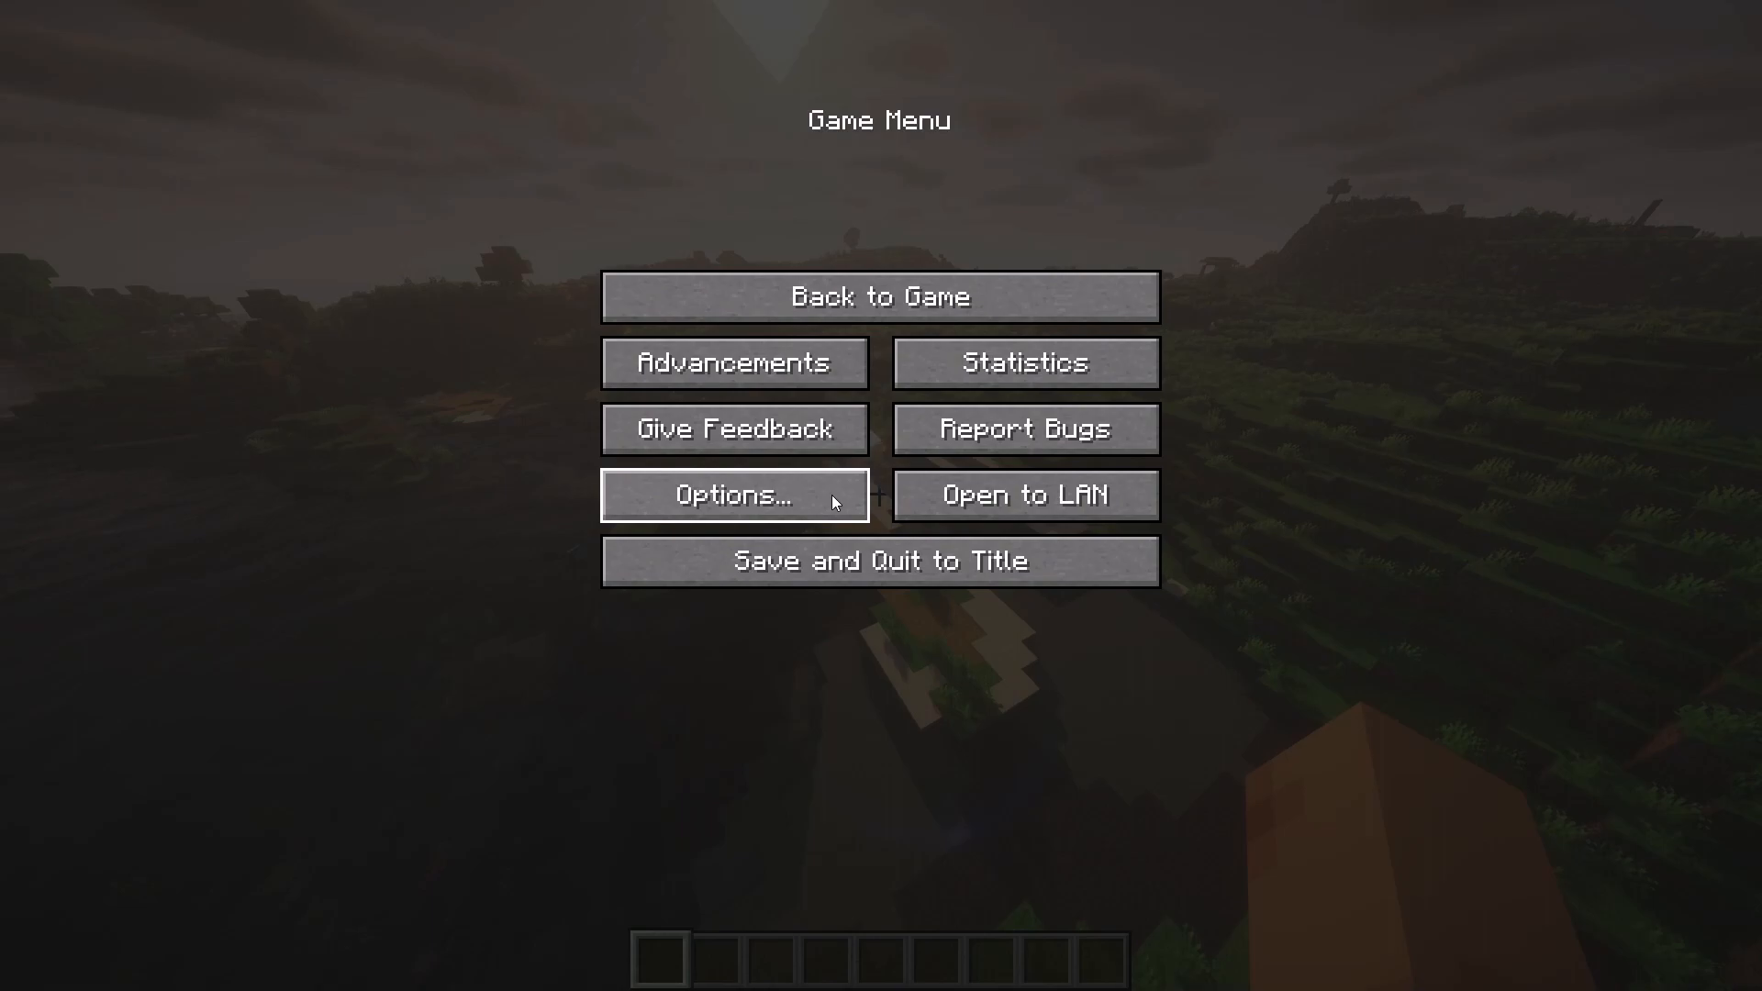
{"action": "left_click", "coordinate": [832, 494]}
{"action": "left_click_drag", "start_coordinate": [754, 158], "coordinate": [424, 197]}
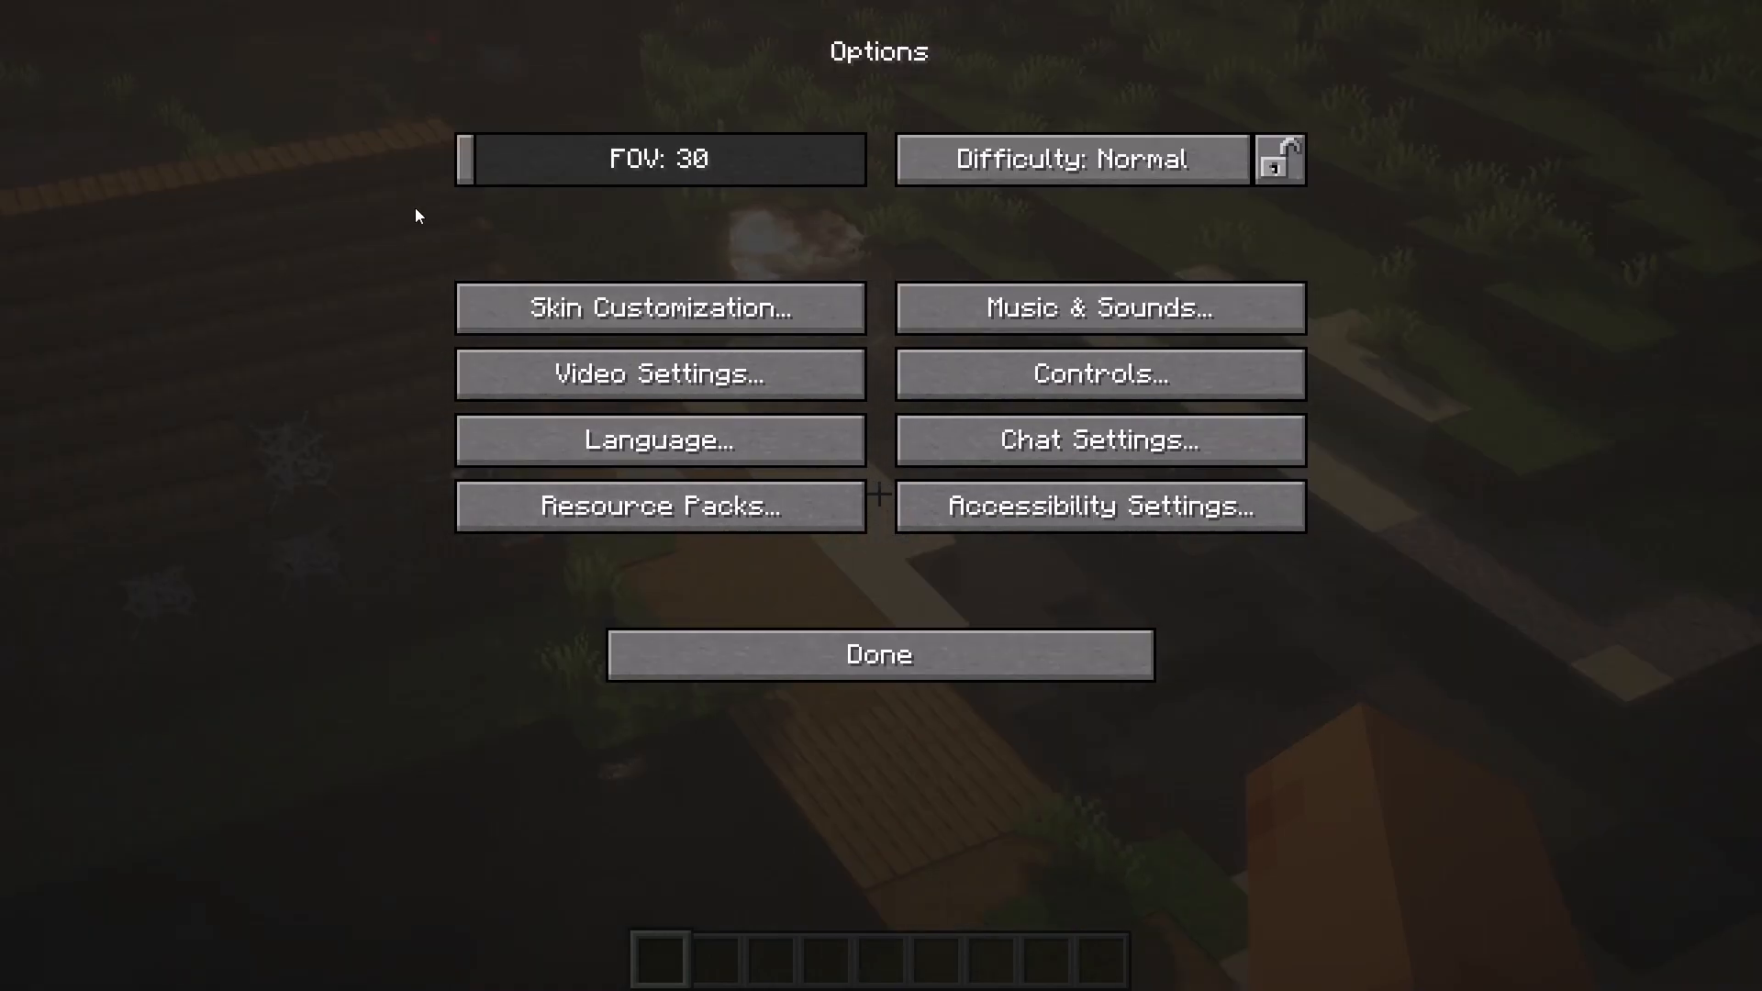
{"action": "left_click", "coordinate": [752, 666]}
{"action": "key", "text": "Escape"}
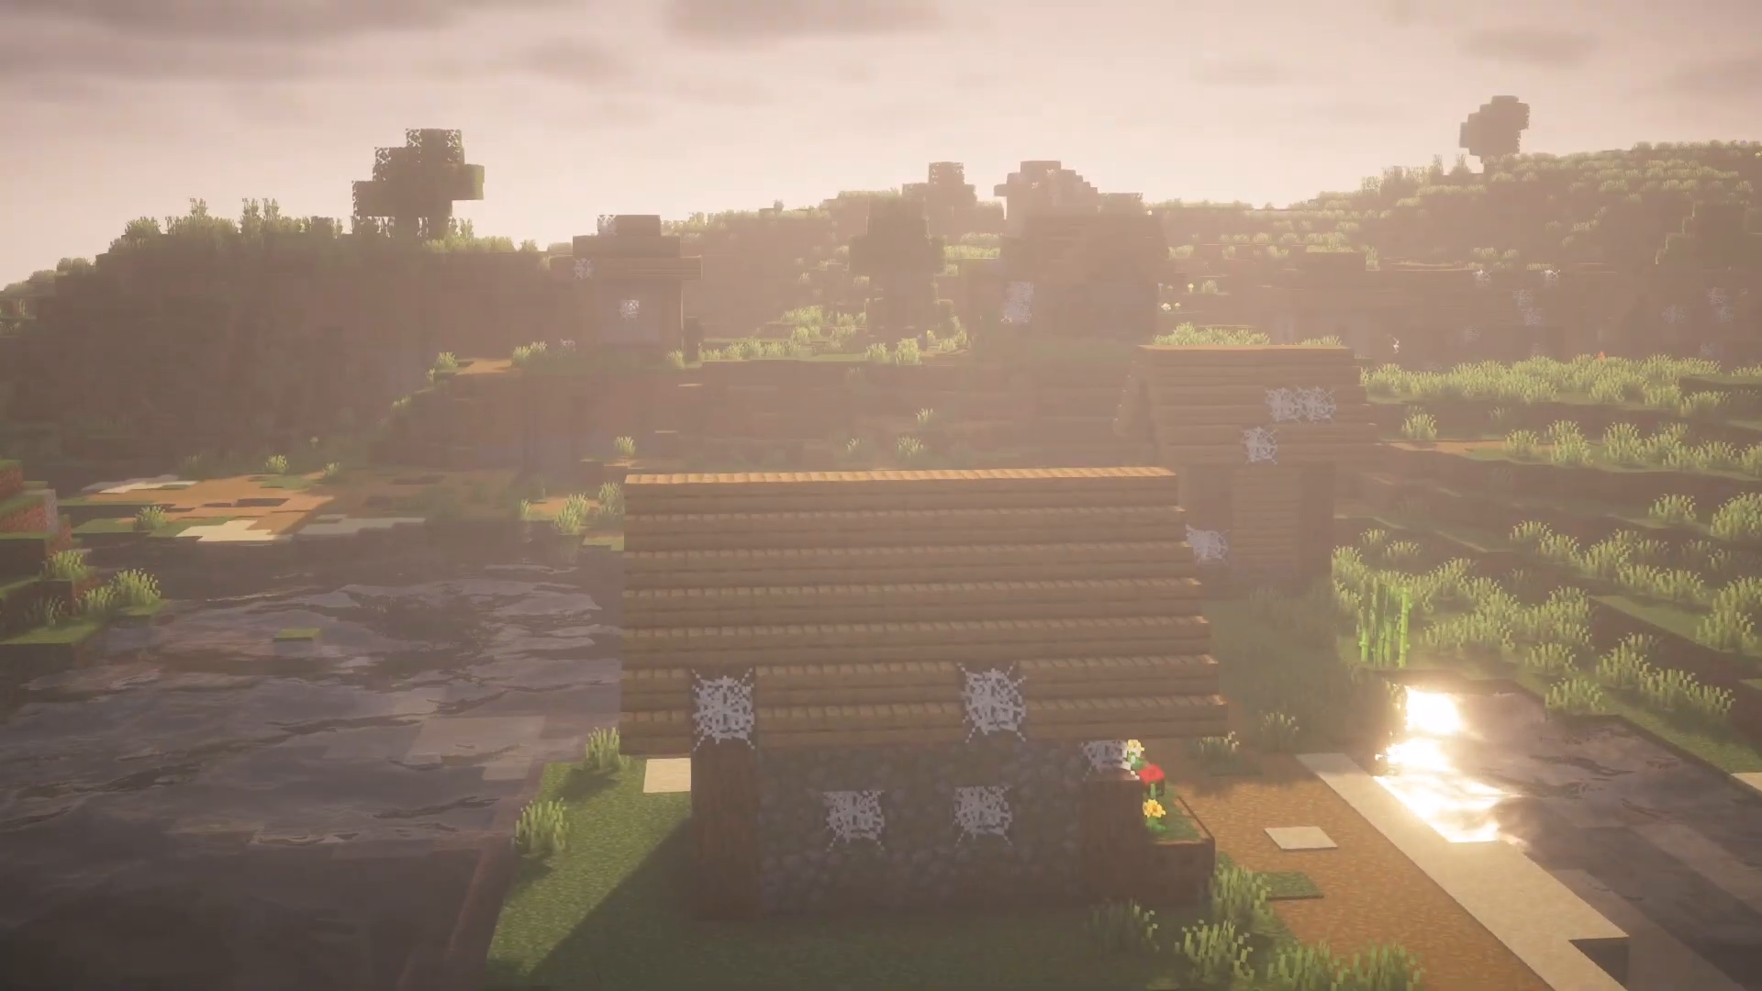
{"action": "key", "text": "w"}
{"action": "key", "text": "s"}
Raise the field of view to its maximum and return to the game.
{"action": "key", "text": "Escape"}
{"action": "left_click", "coordinate": [795, 487]}
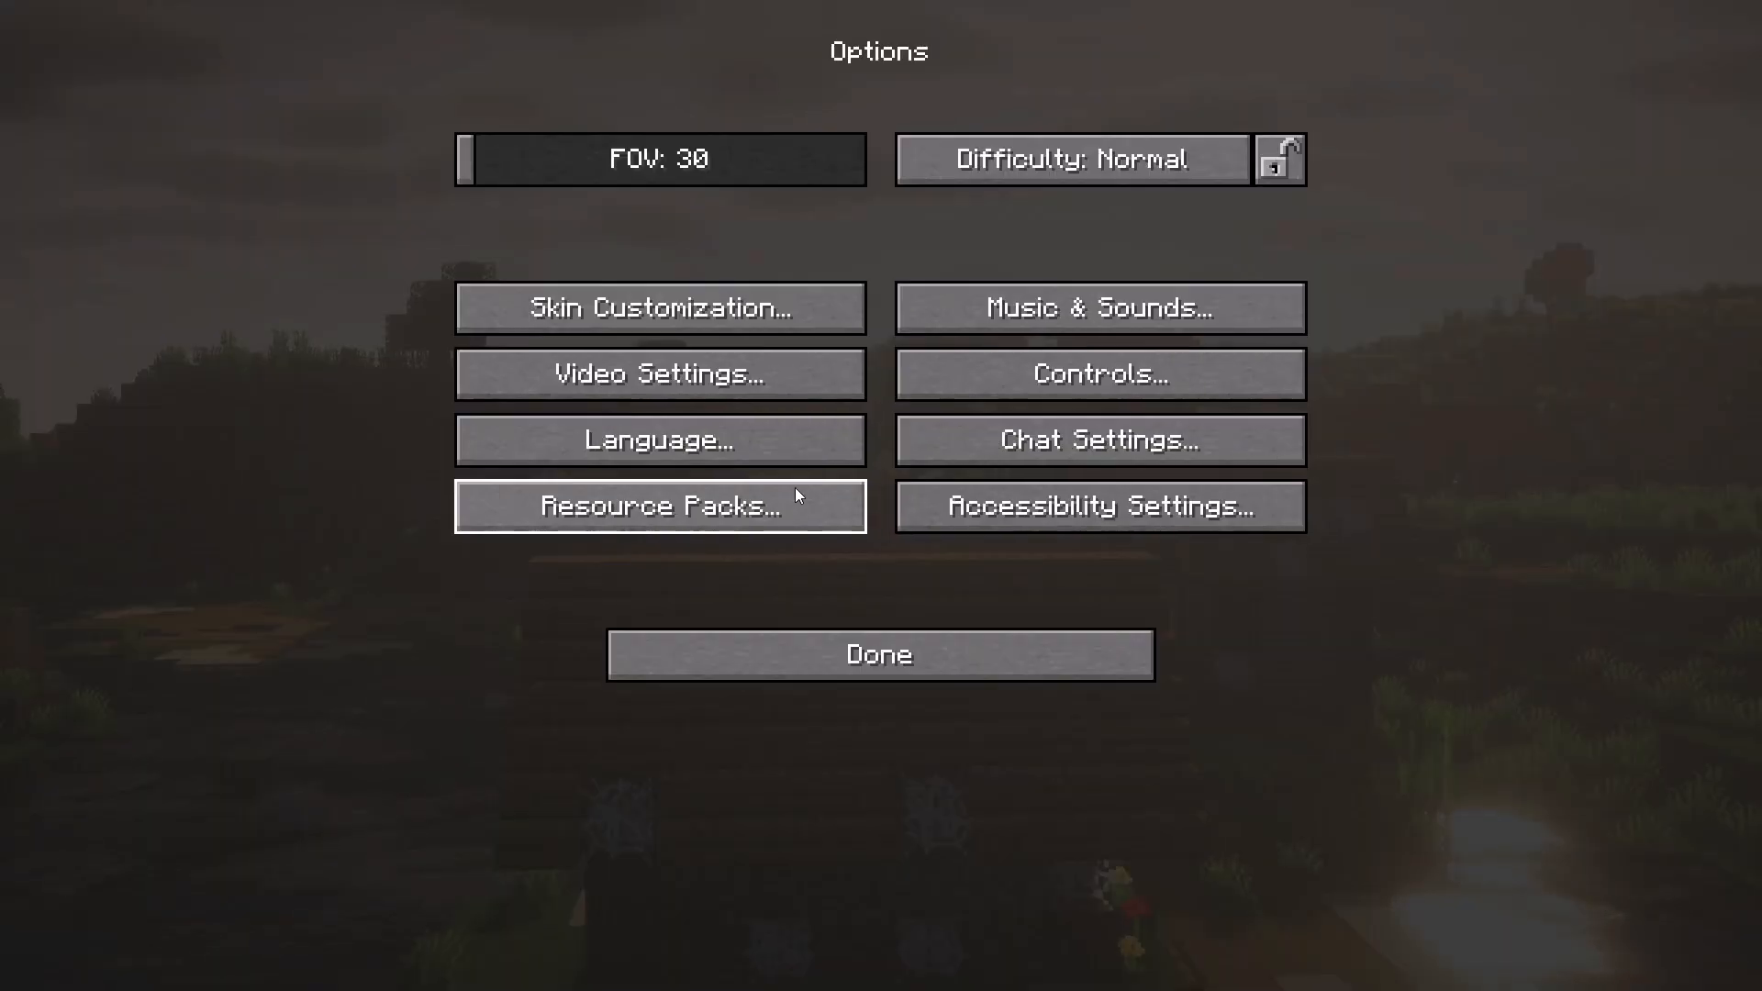
{"action": "left_click_drag", "start_coordinate": [464, 159], "coordinate": [1049, 180]}
{"action": "left_click", "coordinate": [835, 660]}
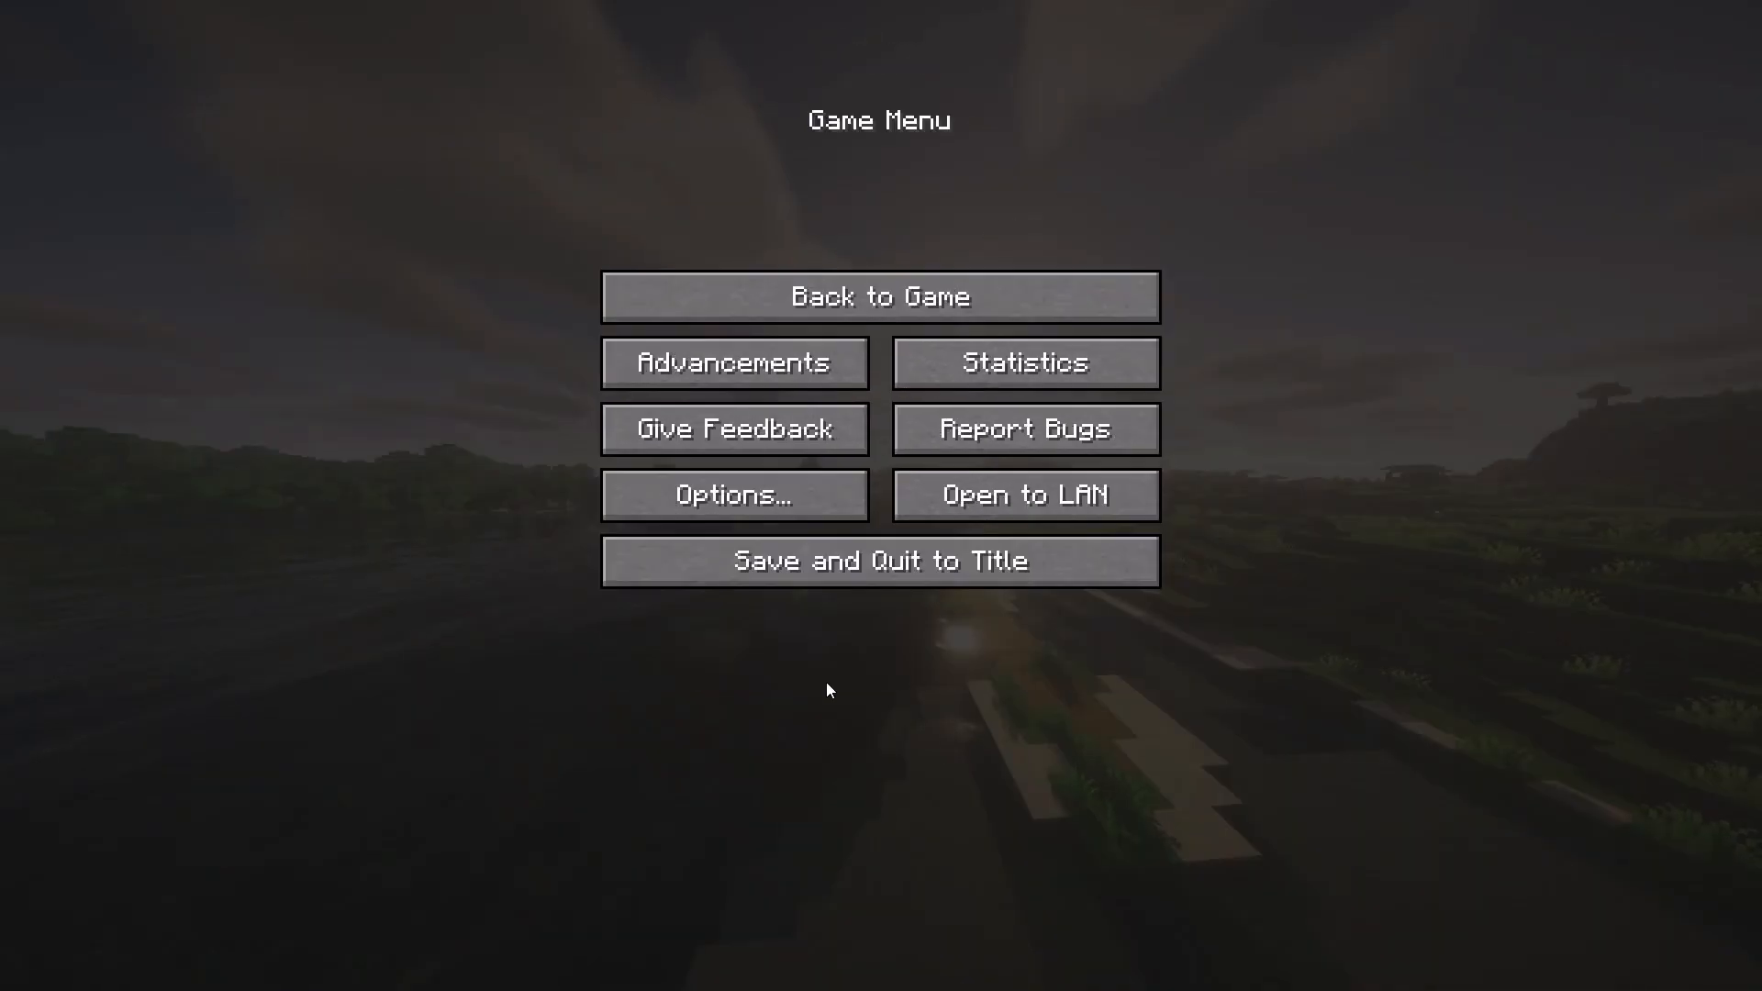
{"action": "key", "text": "Escape"}
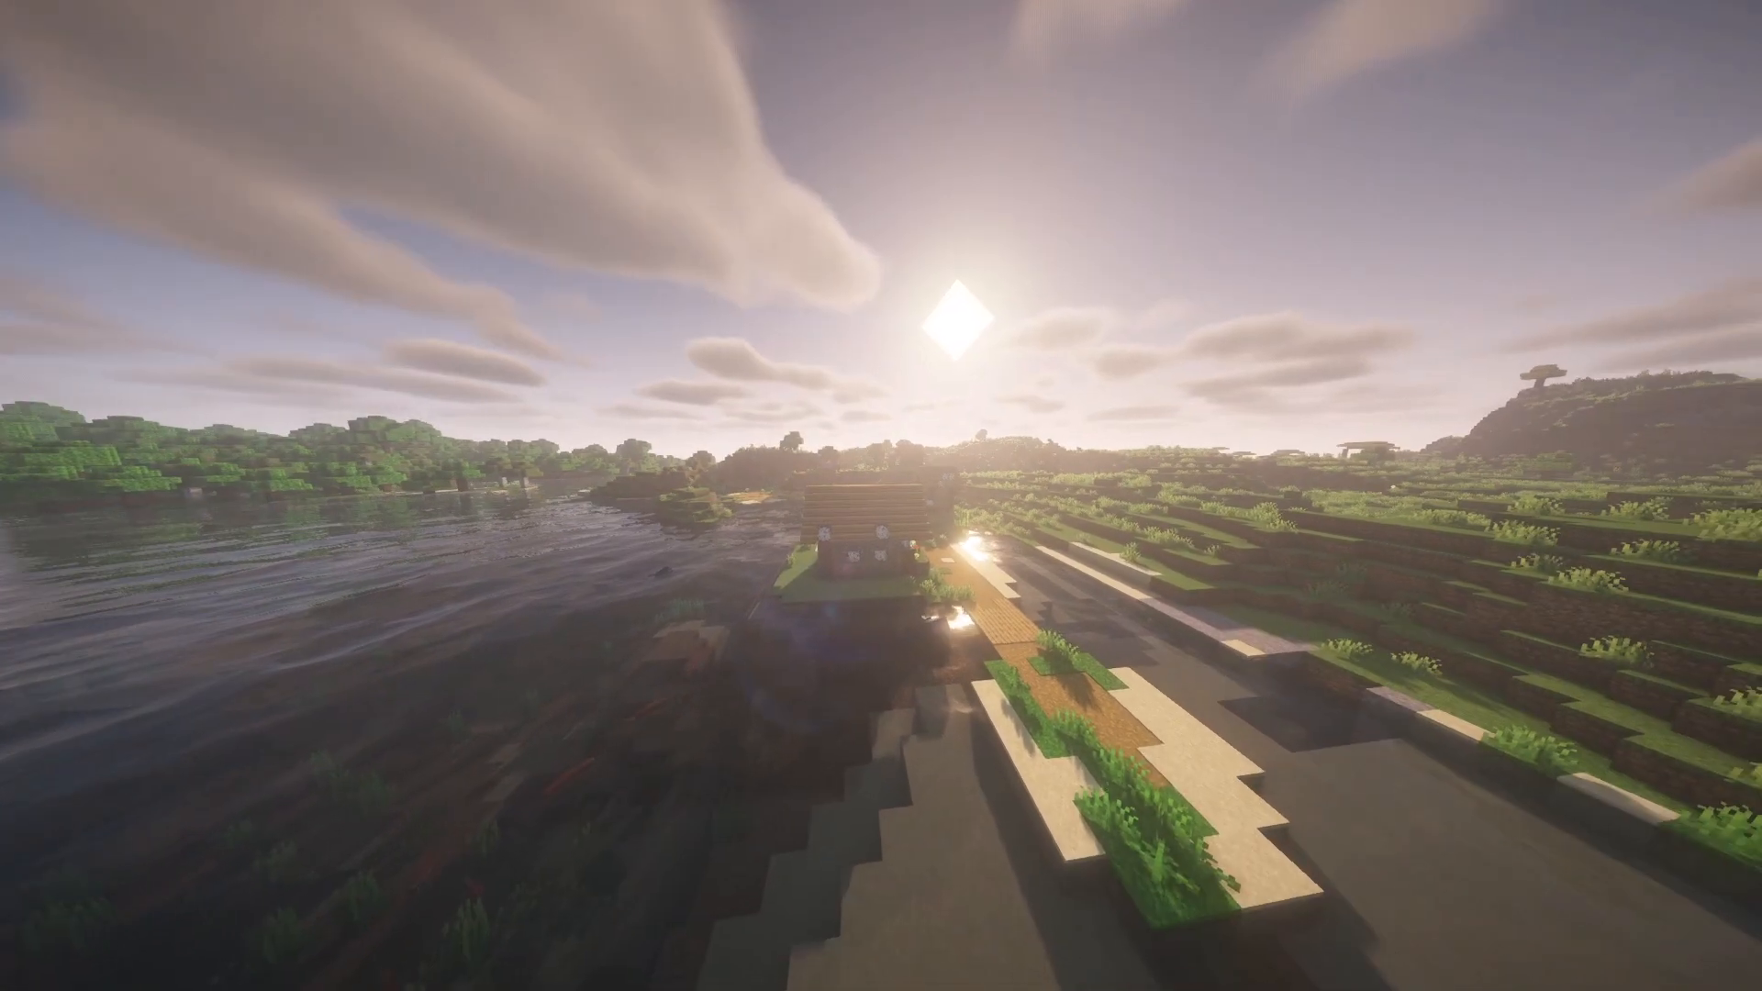
Fly in close to the wooden house and back away to examine the wide-angle view.
{"action": "key", "text": "w"}
{"action": "key", "text": "w"}
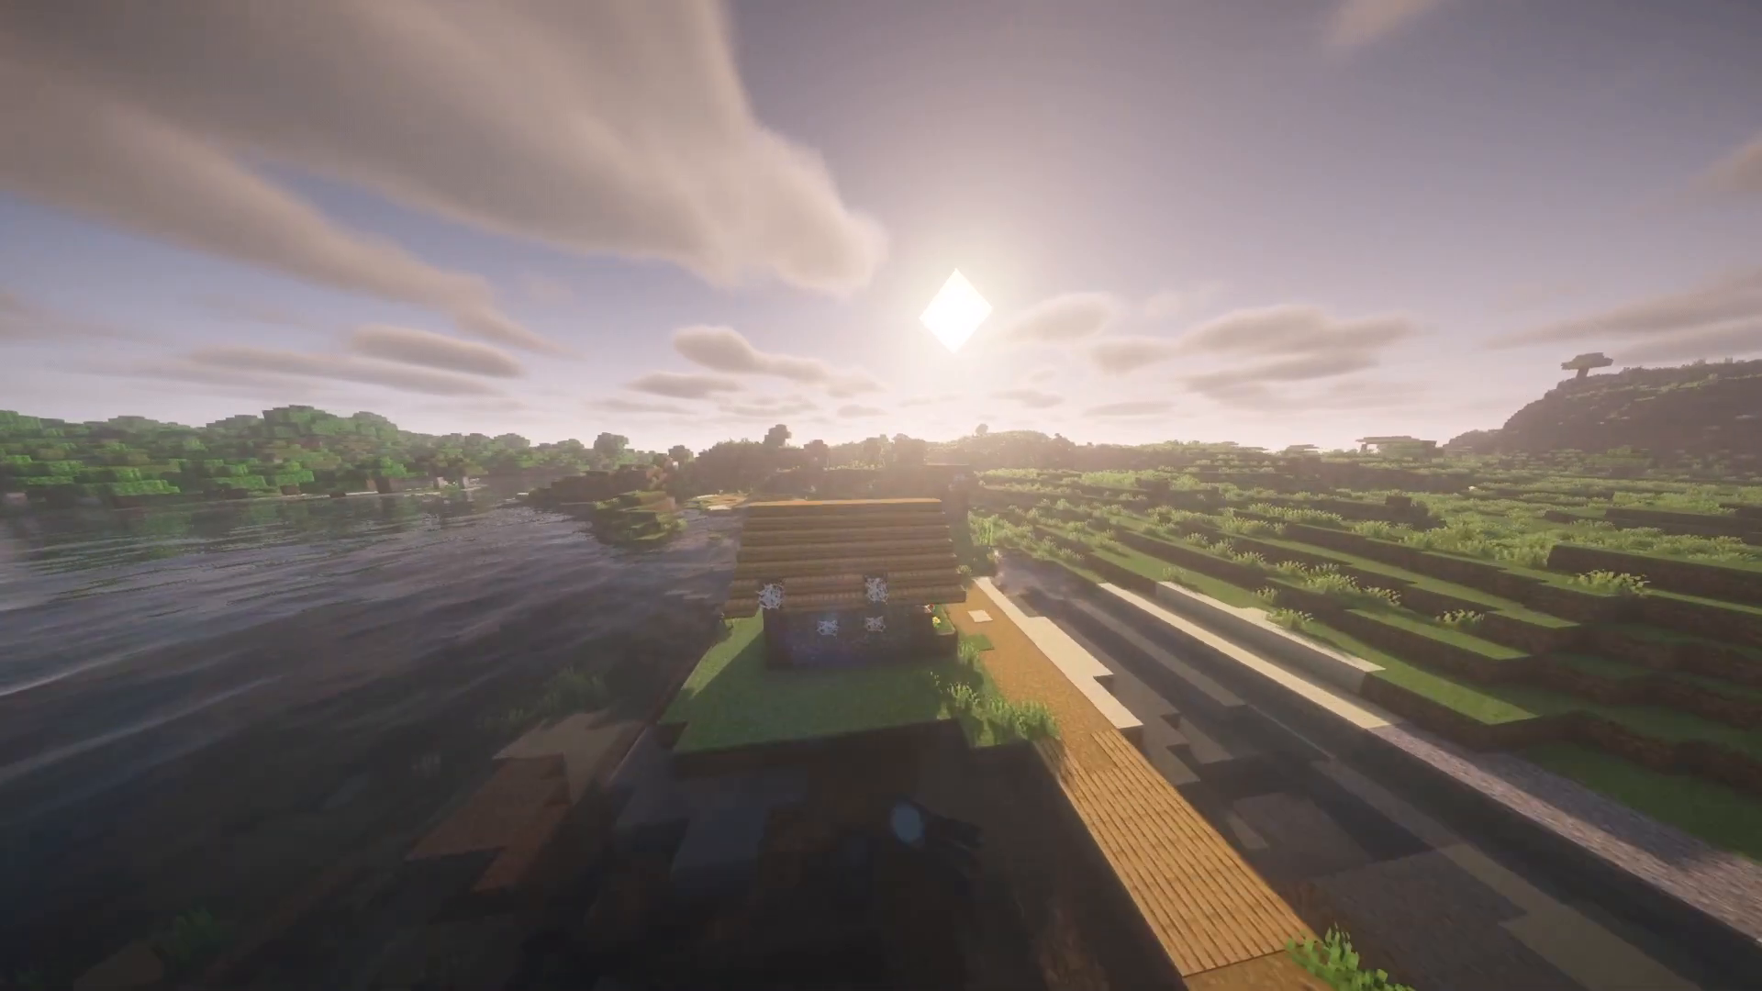
{"action": "key", "text": "w"}
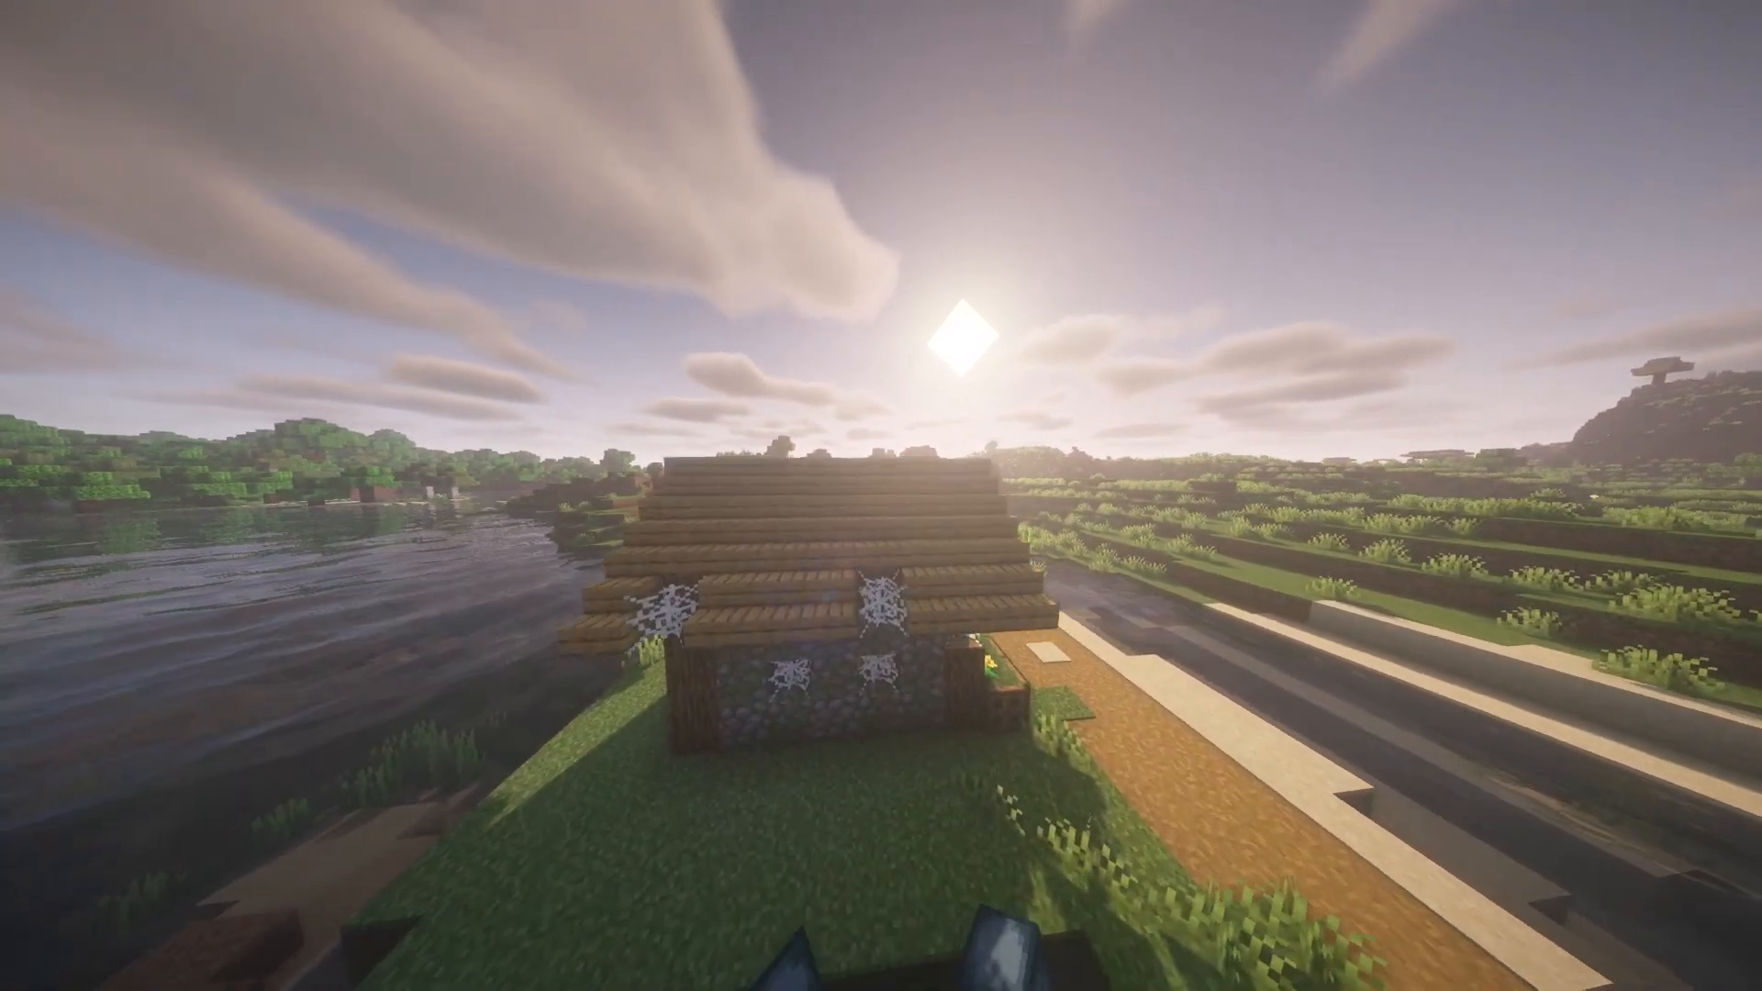
{"action": "key", "text": "s"}
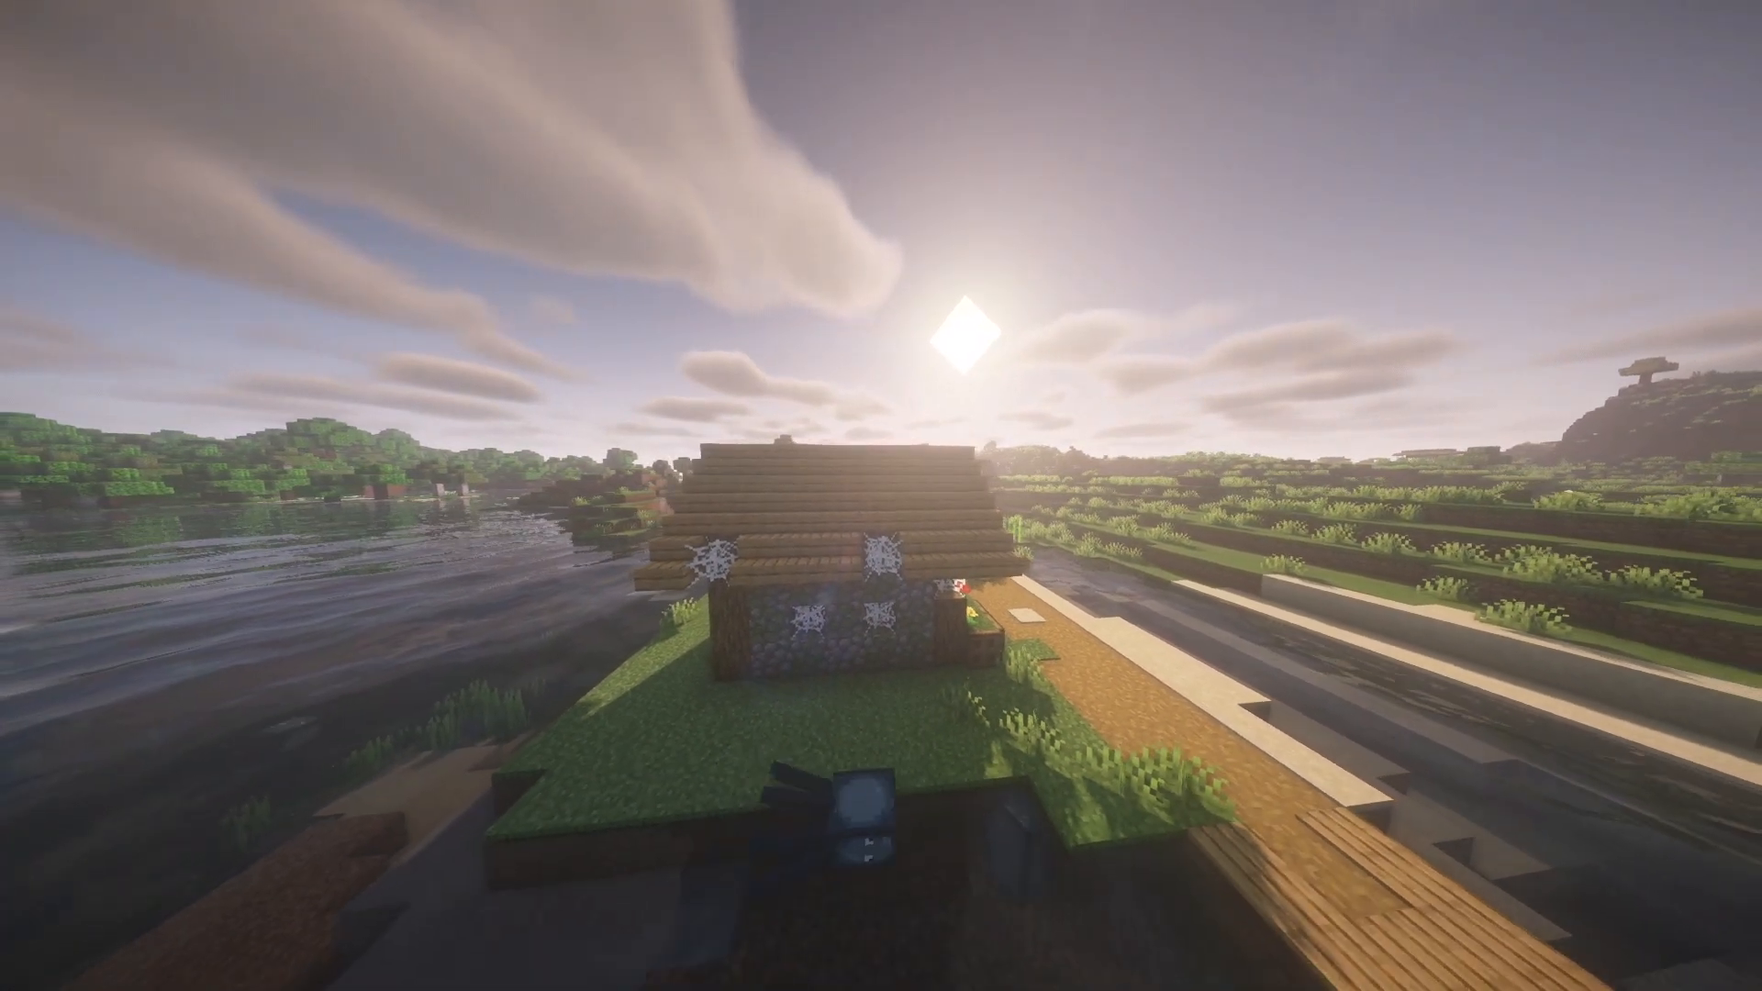
{"action": "key", "text": "space"}
Lower the field of view to its minimum and back away from the wooden house.
{"action": "key", "text": "Escape"}
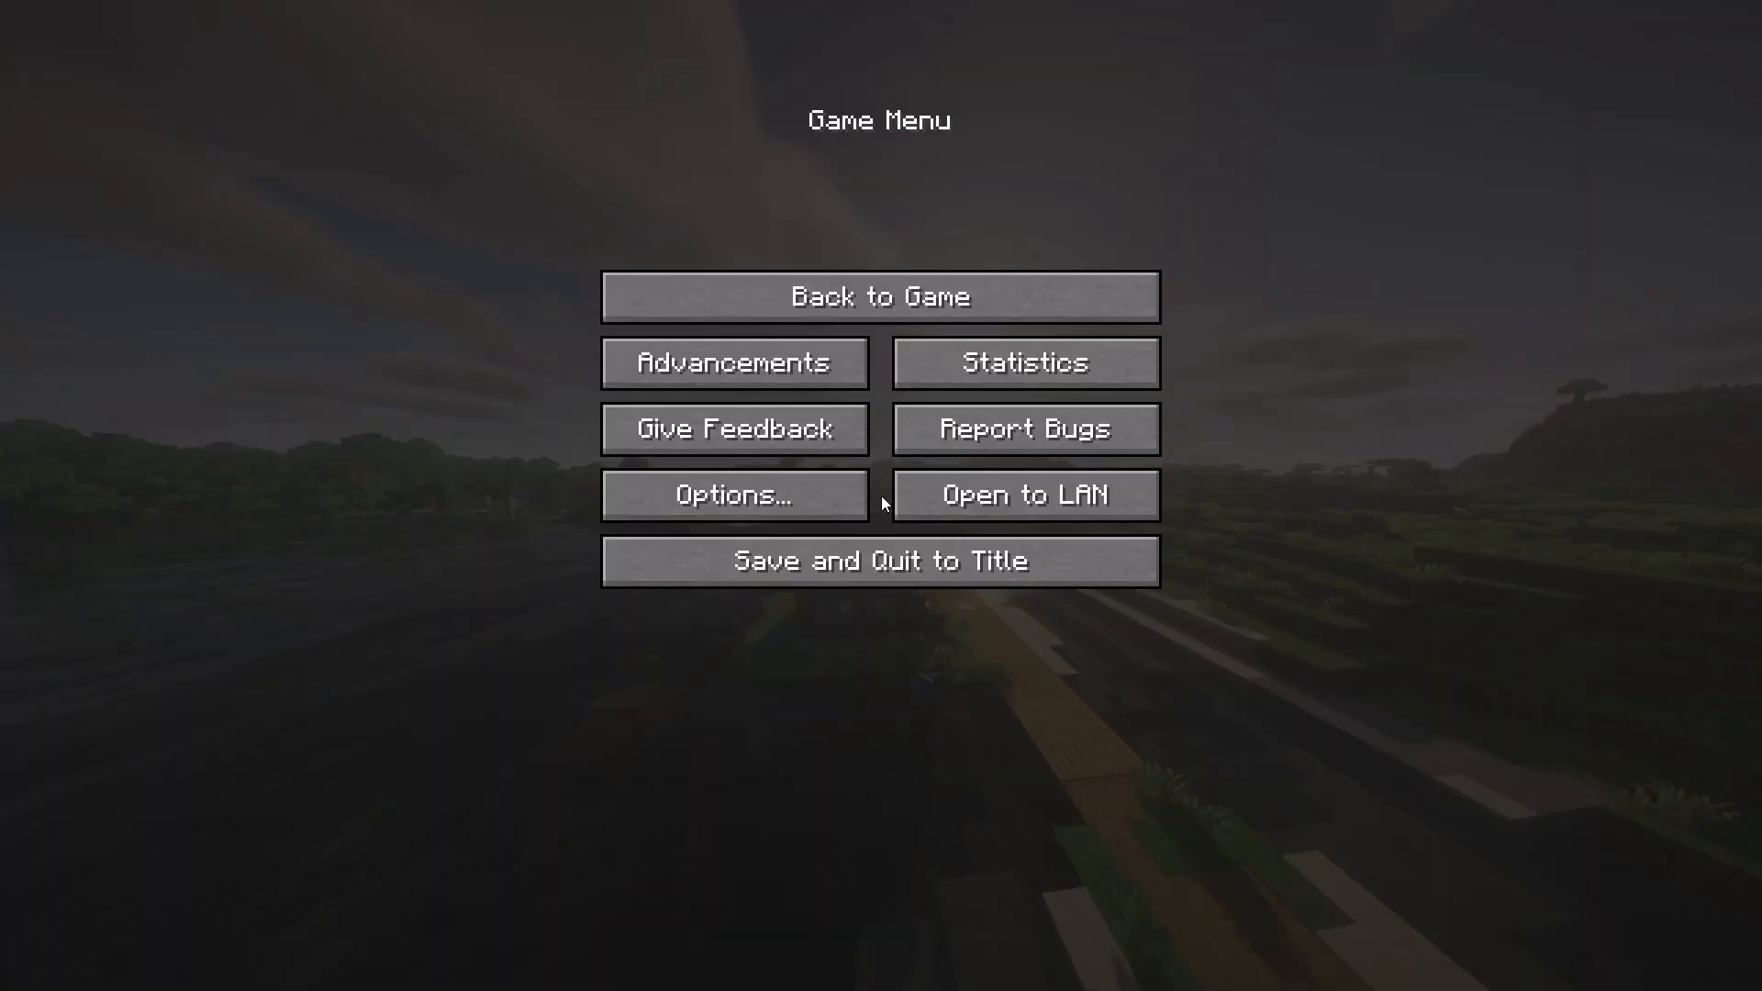
{"action": "left_click", "coordinate": [812, 496]}
{"action": "left_click_drag", "start_coordinate": [648, 156], "coordinate": [463, 158]}
{"action": "left_click", "coordinate": [790, 663]}
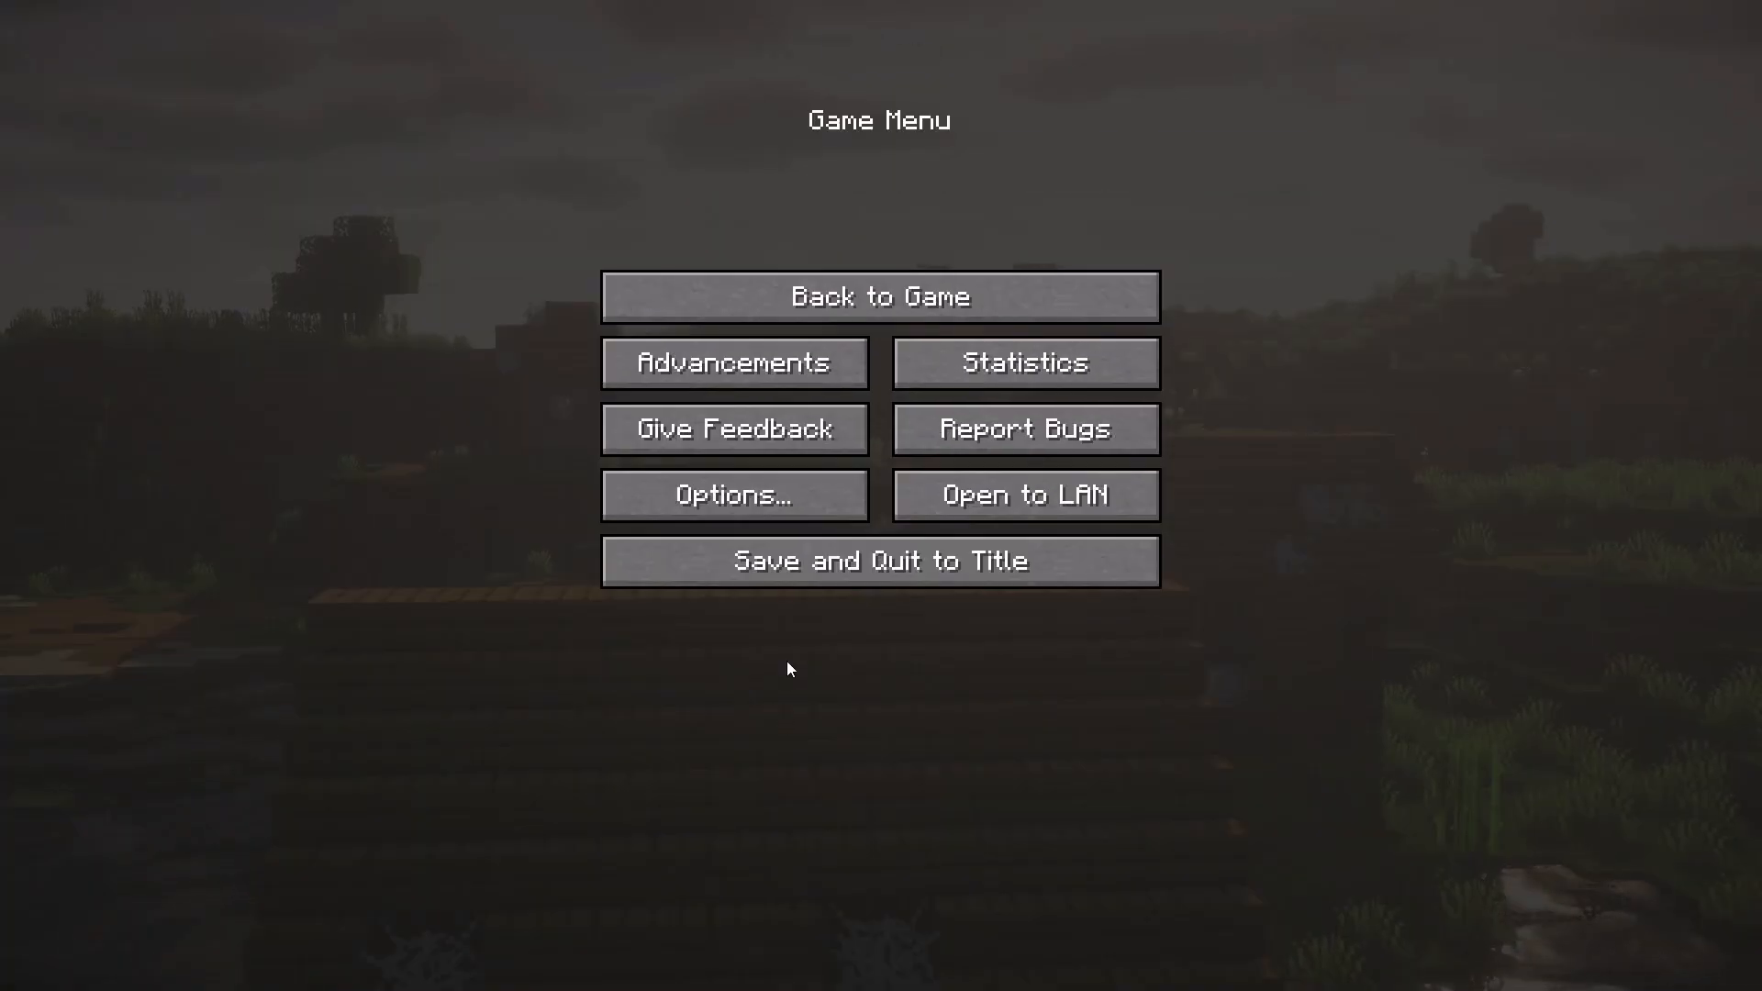
{"action": "key", "text": "Escape"}
{"action": "key", "text": "s"}
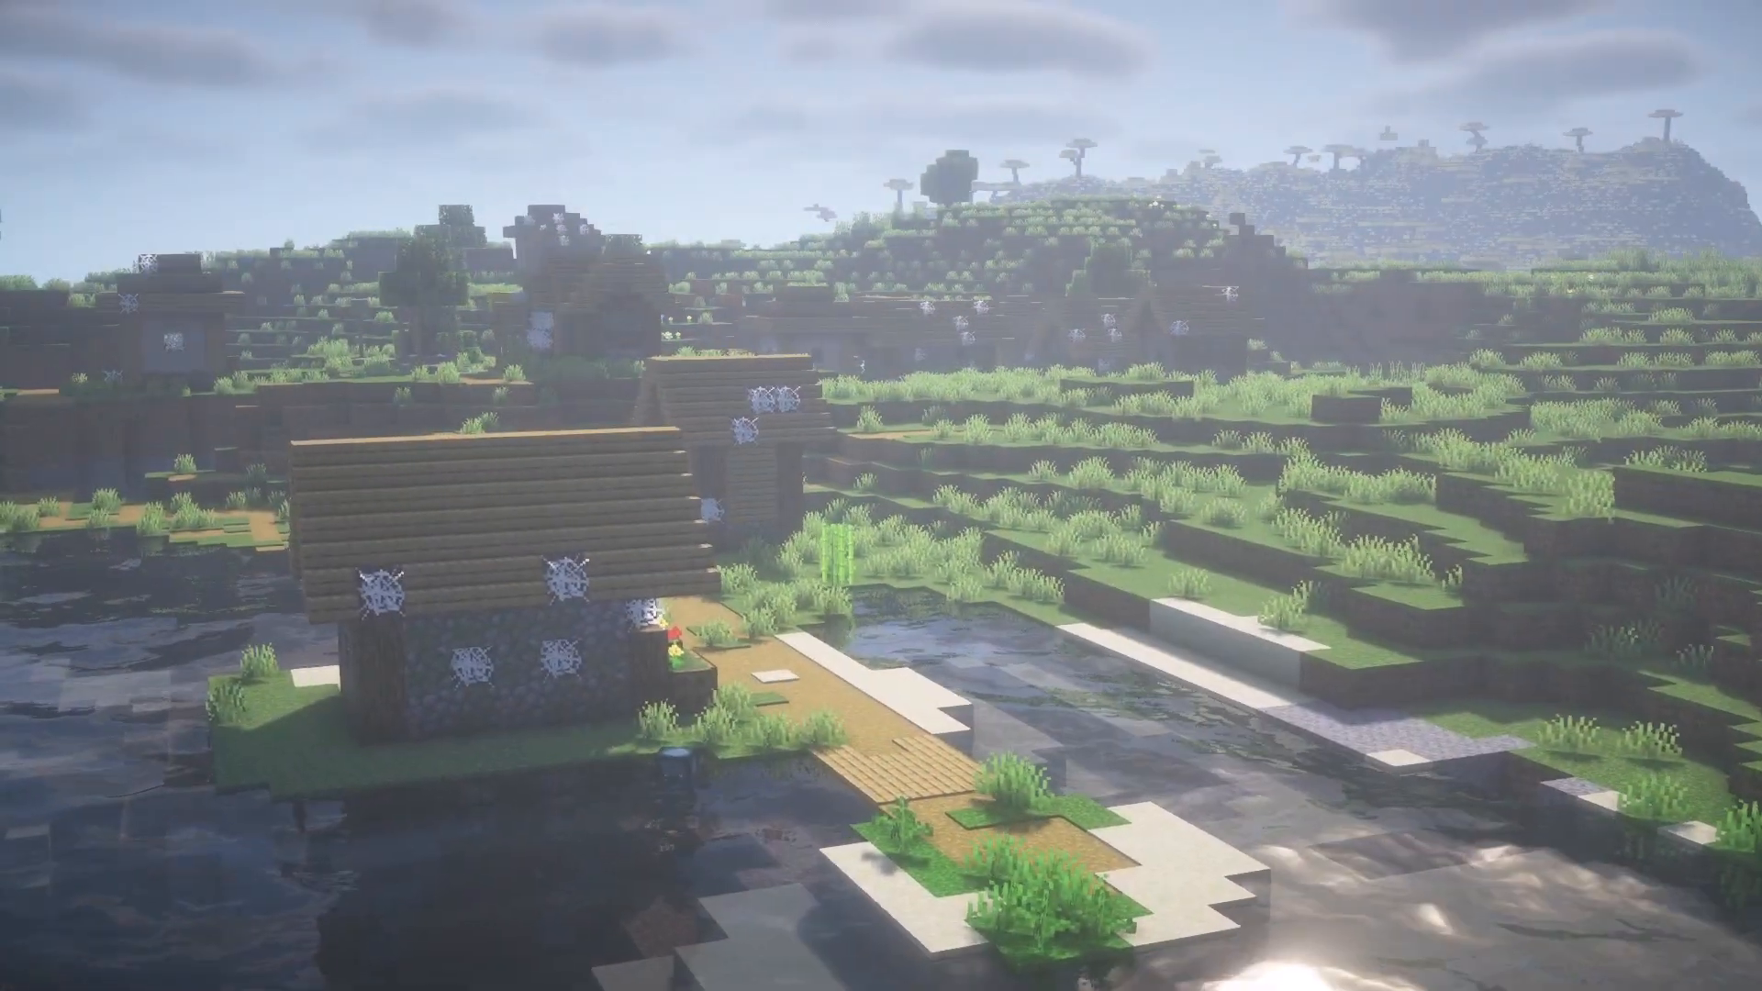
Show the on-screen interface, set the field of view to 86, and back away above the lakeside house.
{"action": "key", "text": "F1"}
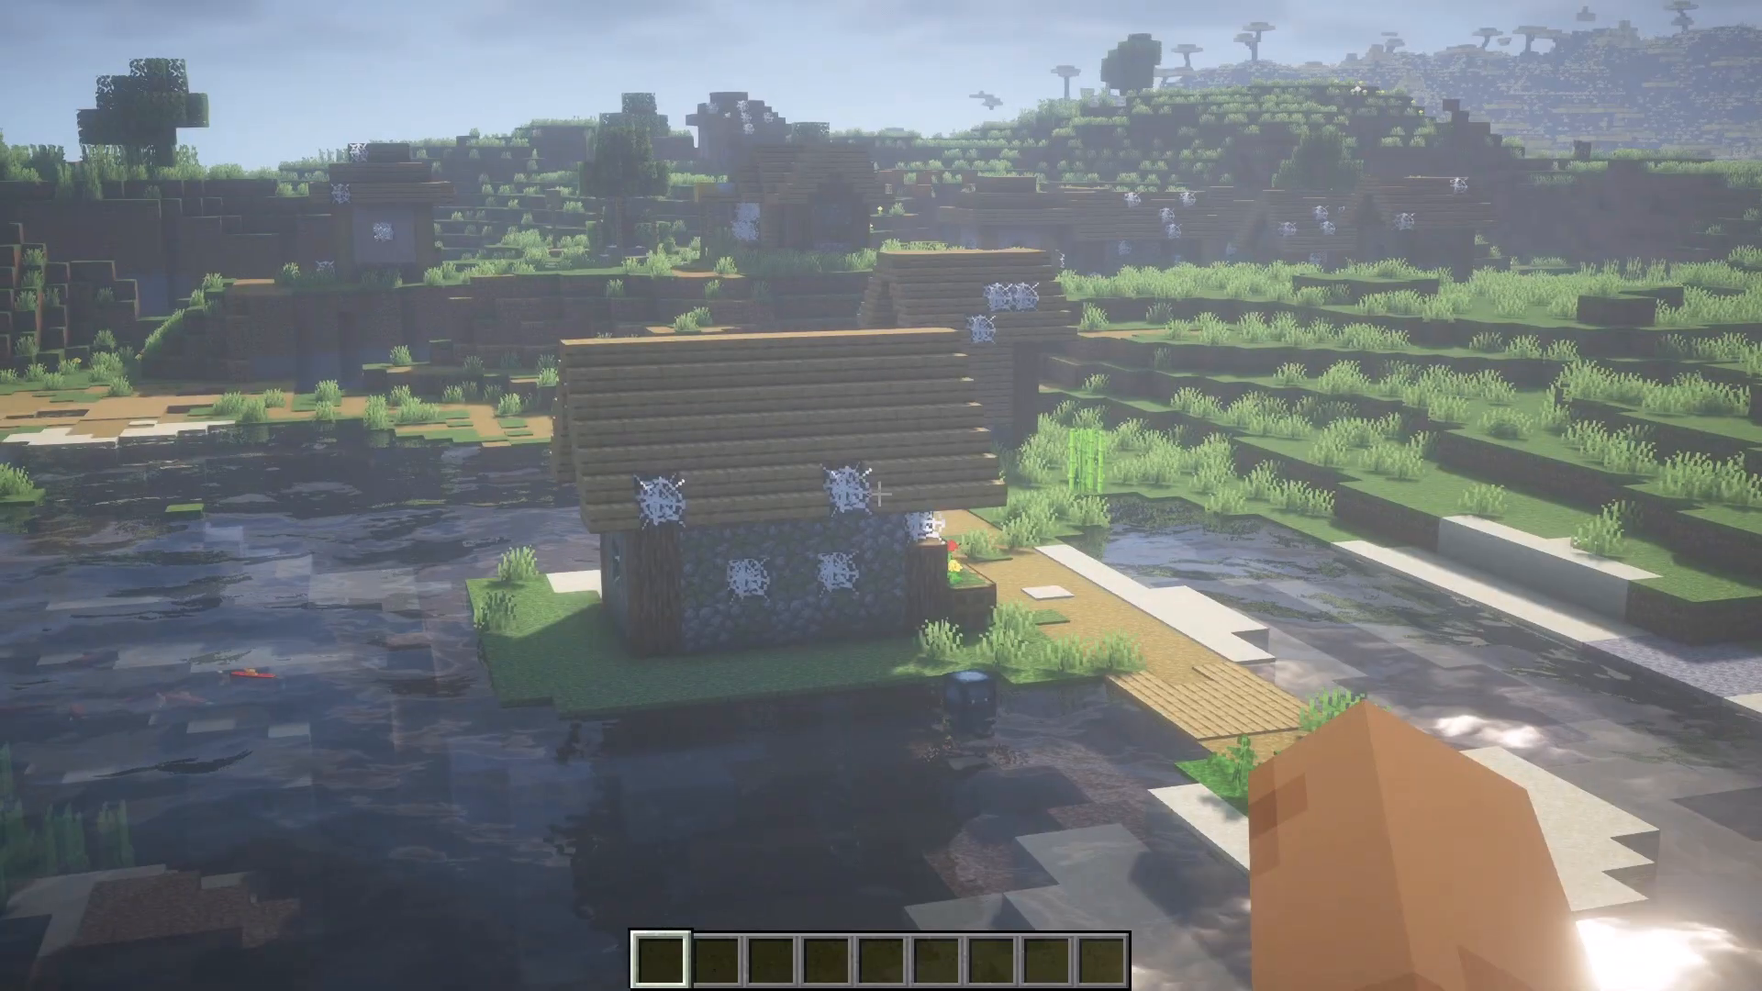
{"action": "key", "text": "Escape"}
{"action": "left_click", "coordinate": [735, 496]}
{"action": "left_click", "coordinate": [738, 175]}
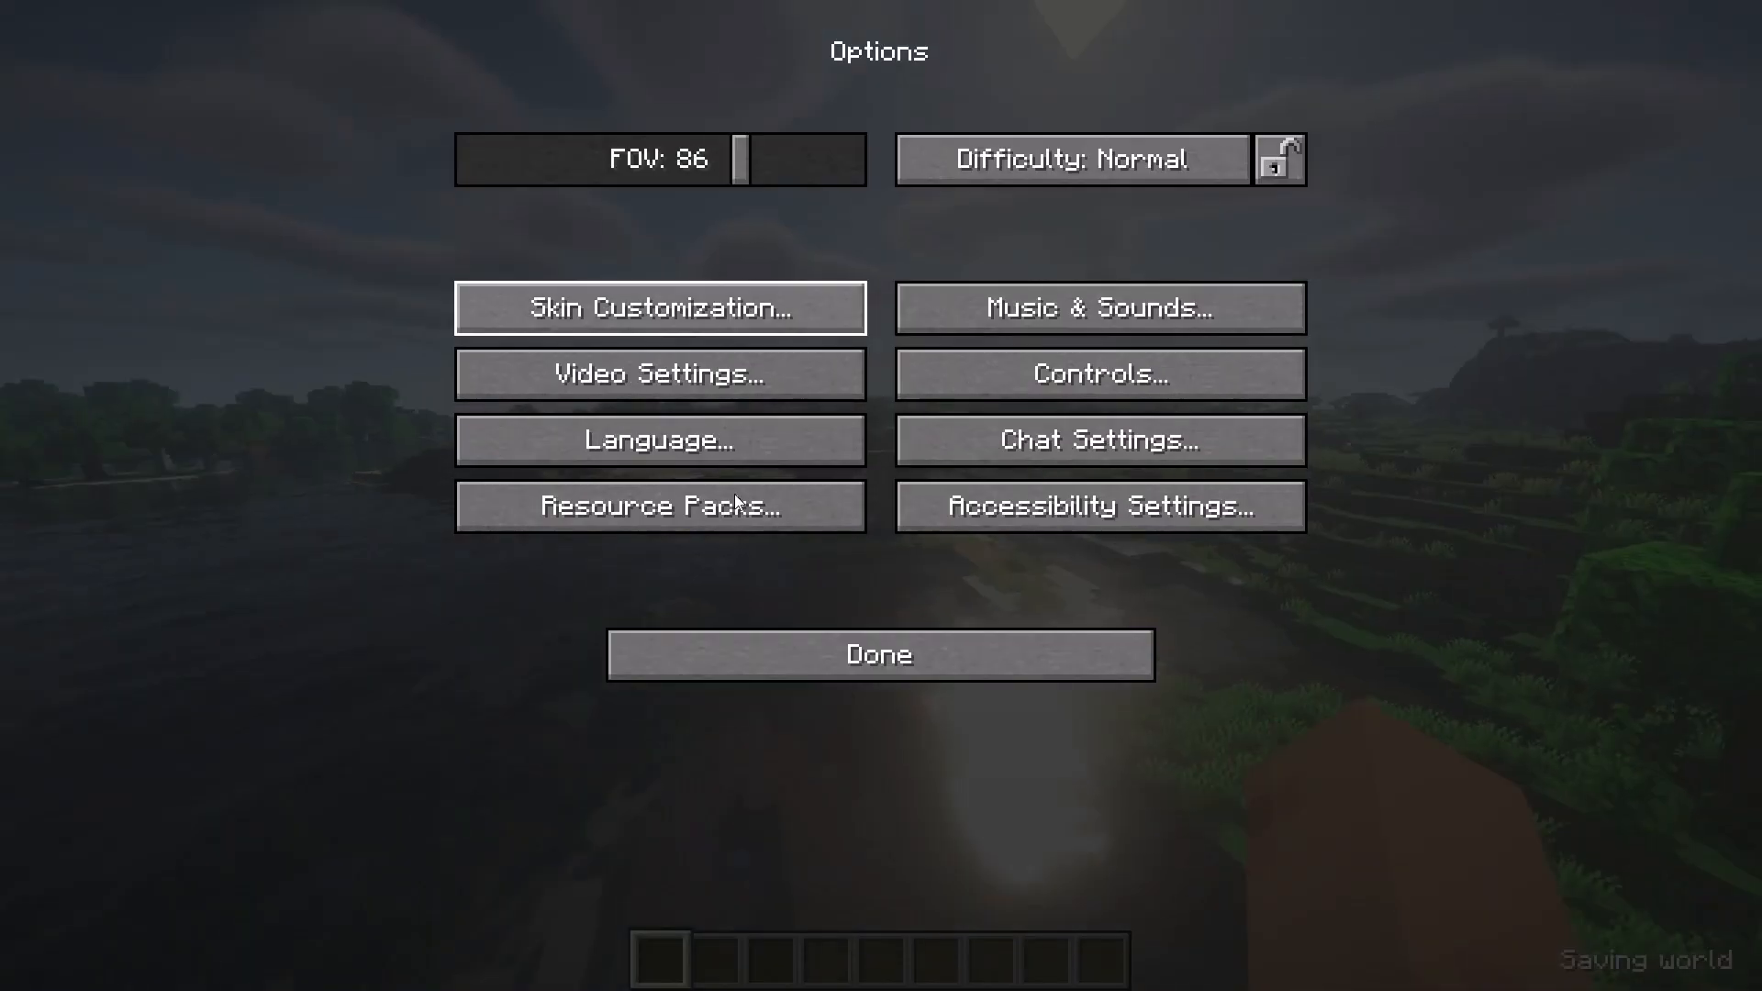
{"action": "left_click", "coordinate": [774, 638]}
{"action": "key", "text": "Escape"}
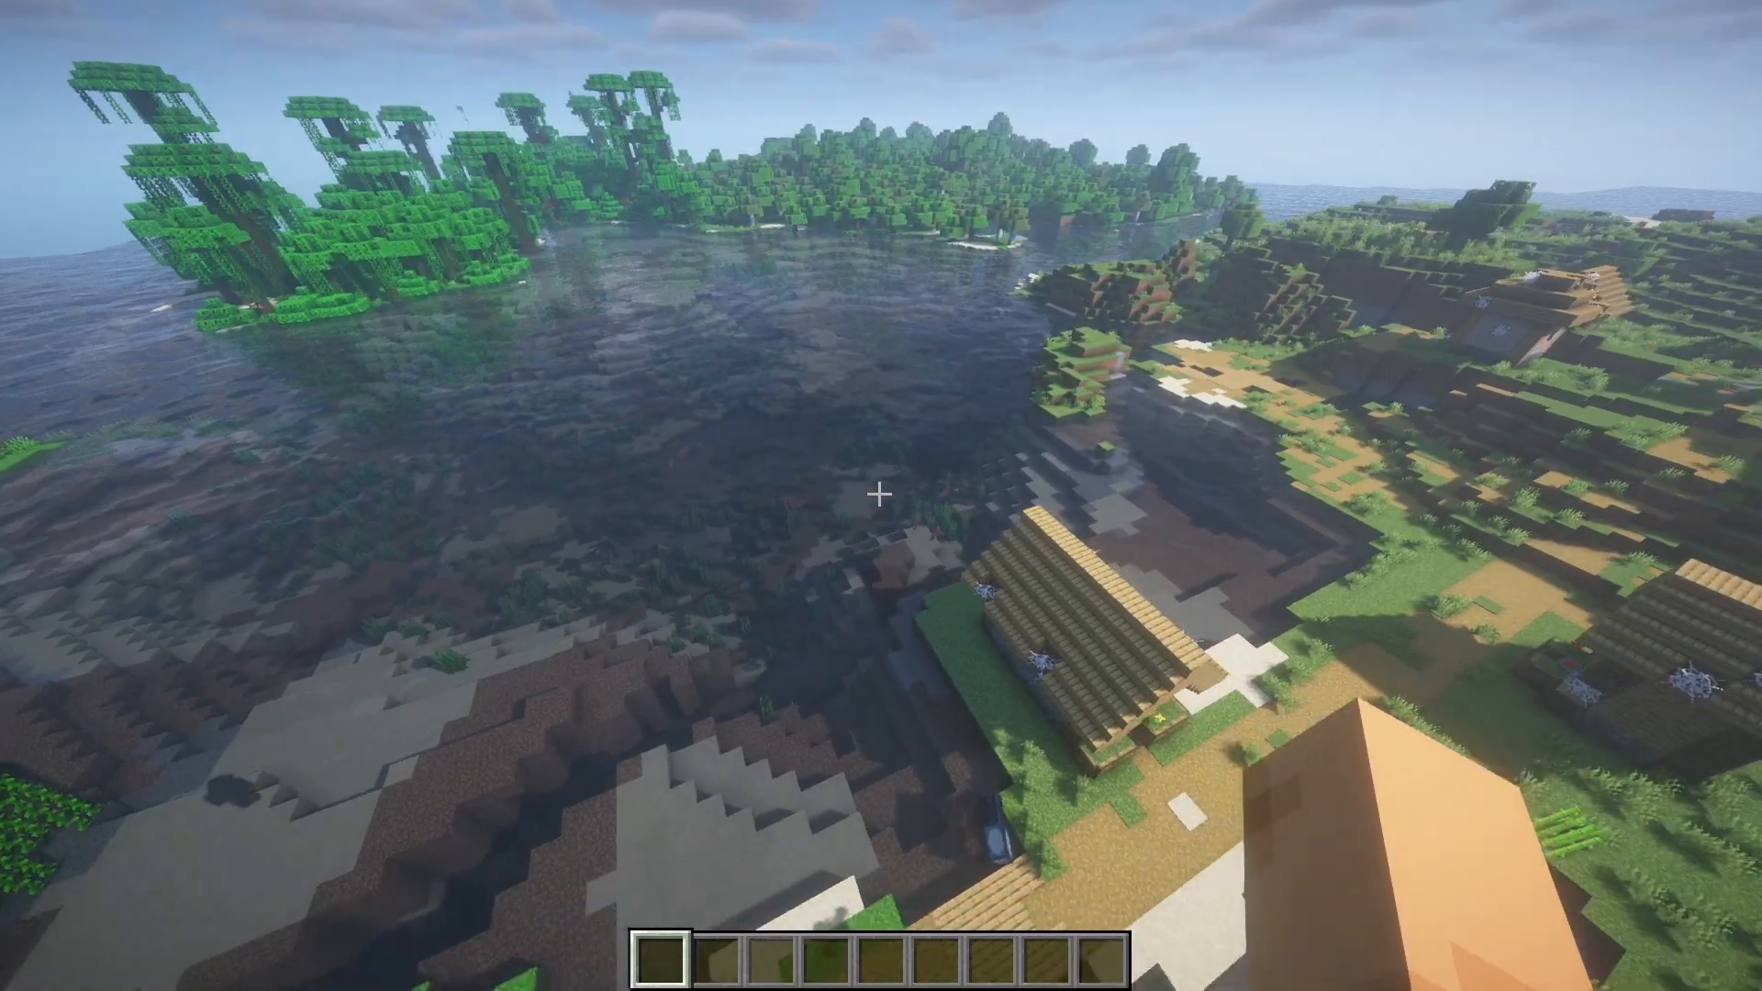
{"action": "key", "text": "s"}
{"action": "key", "text": "d"}
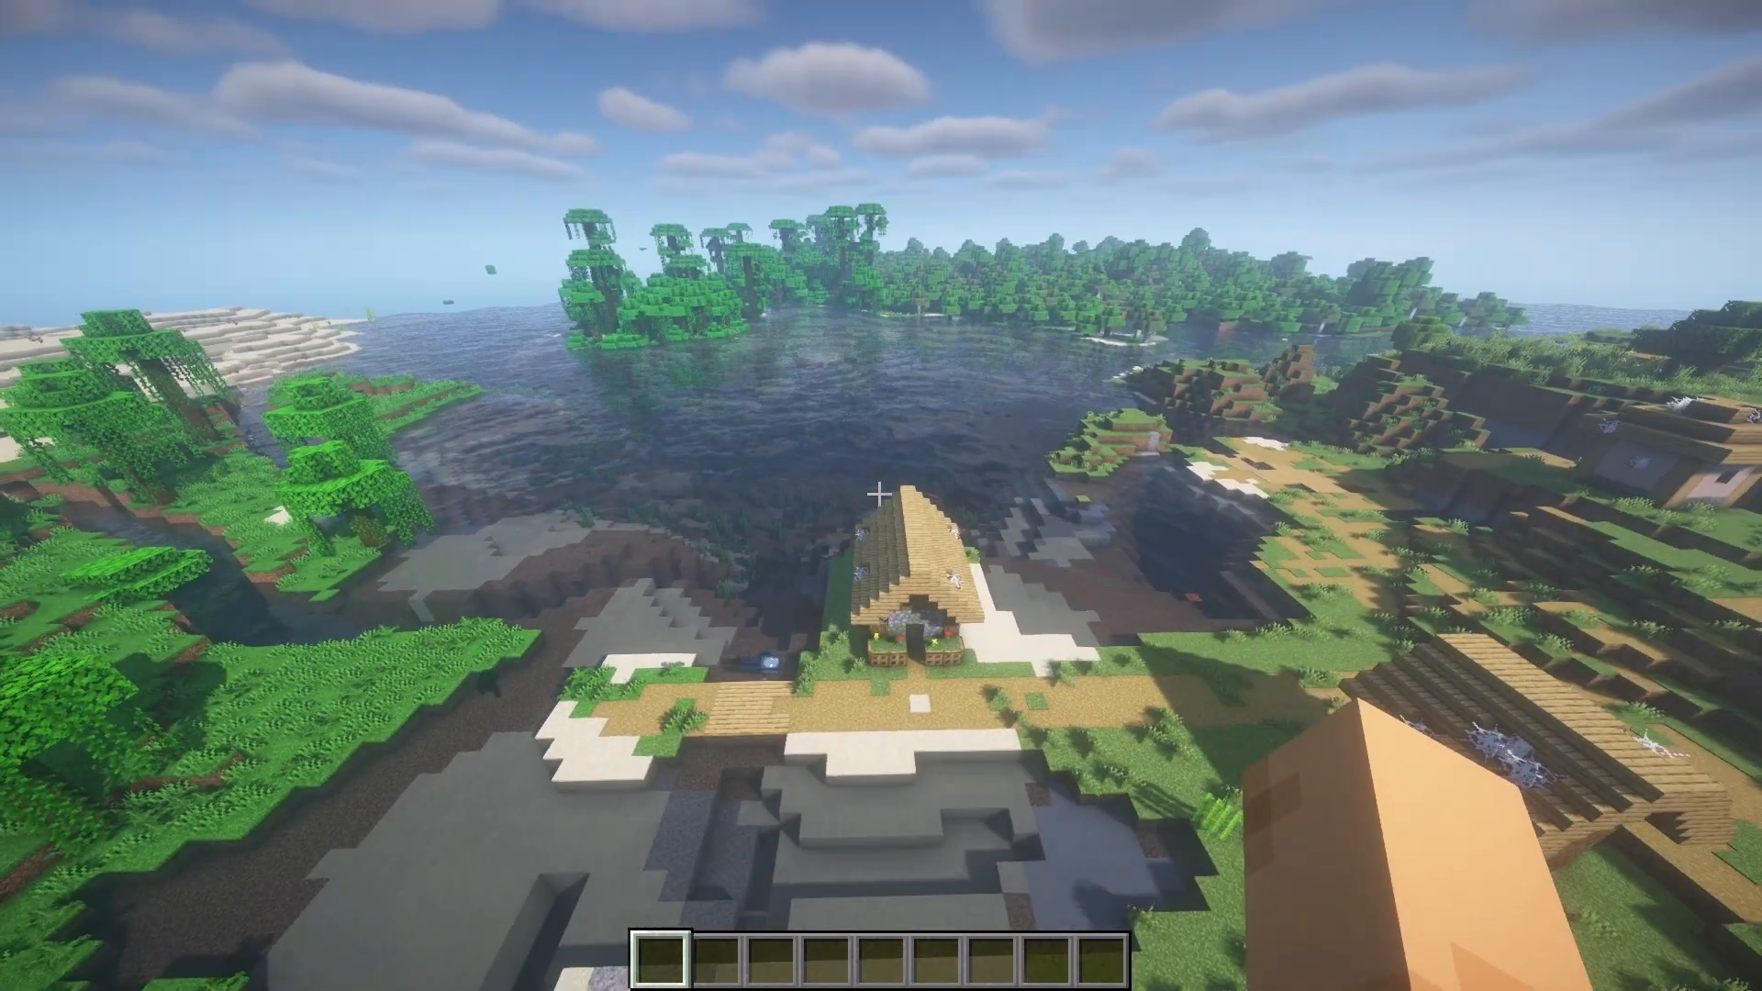
Set the render distance to 17 chunks in the video settings and apply the change.
{"action": "key", "text": "Escape"}
{"action": "left_click", "coordinate": [757, 500]}
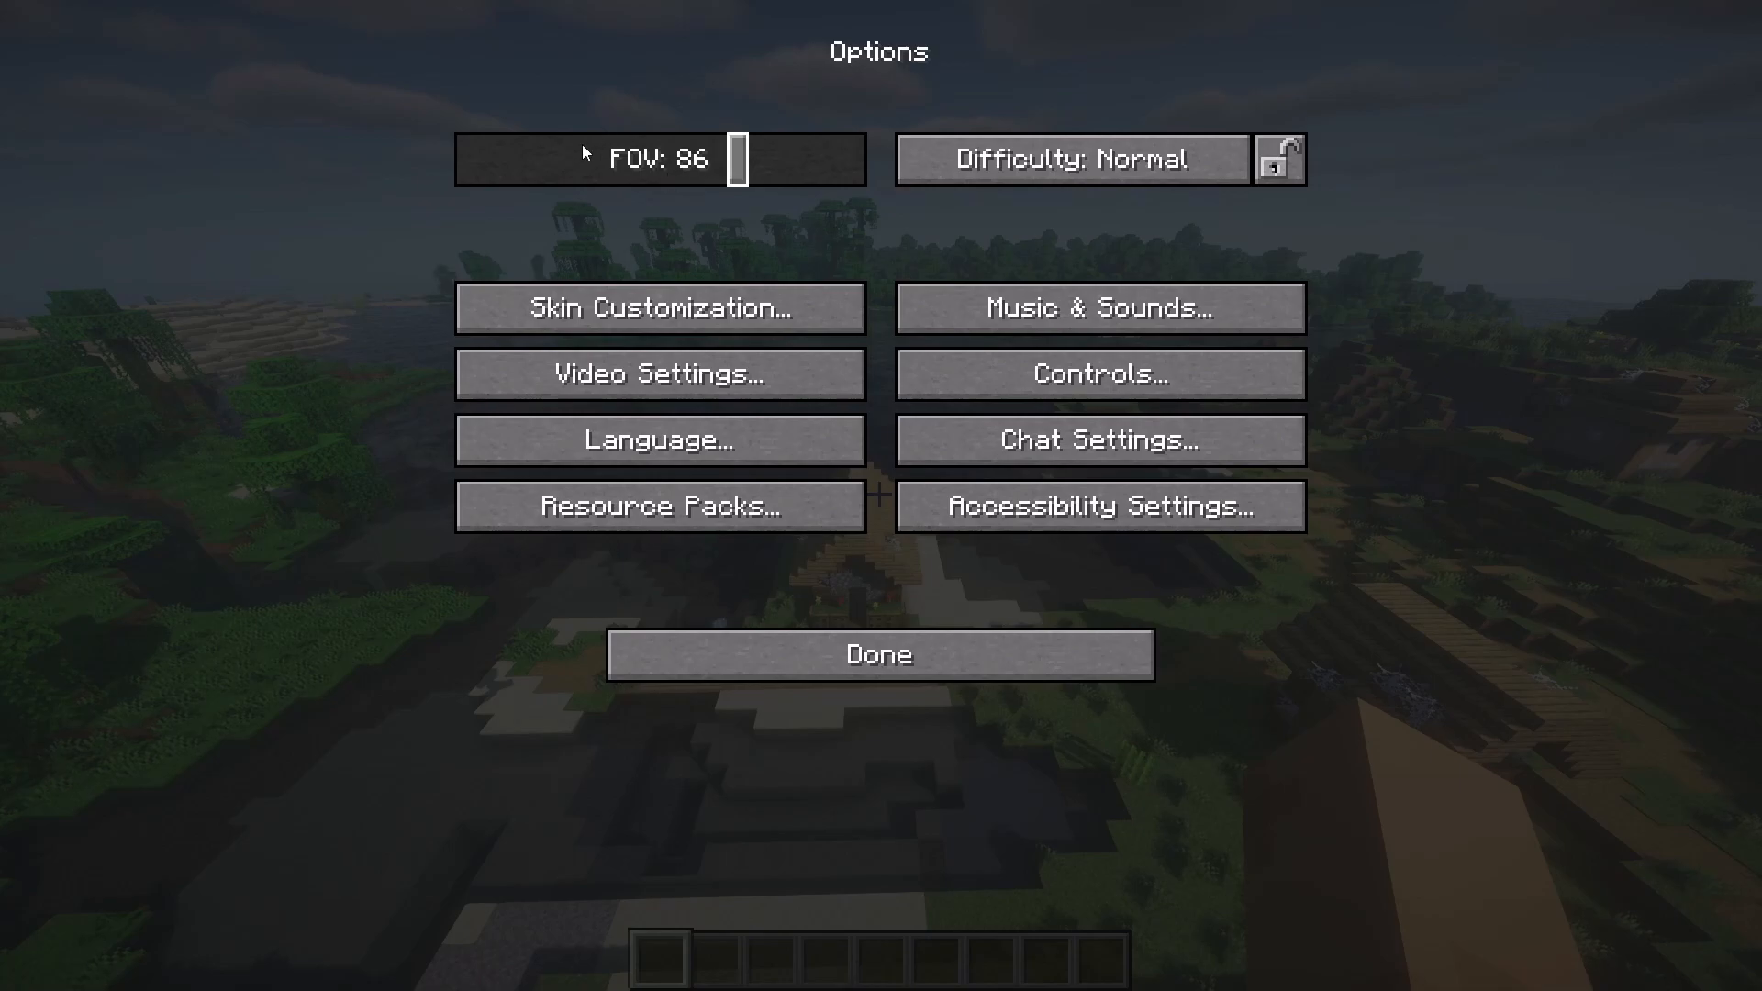
{"action": "left_click", "coordinate": [622, 380]}
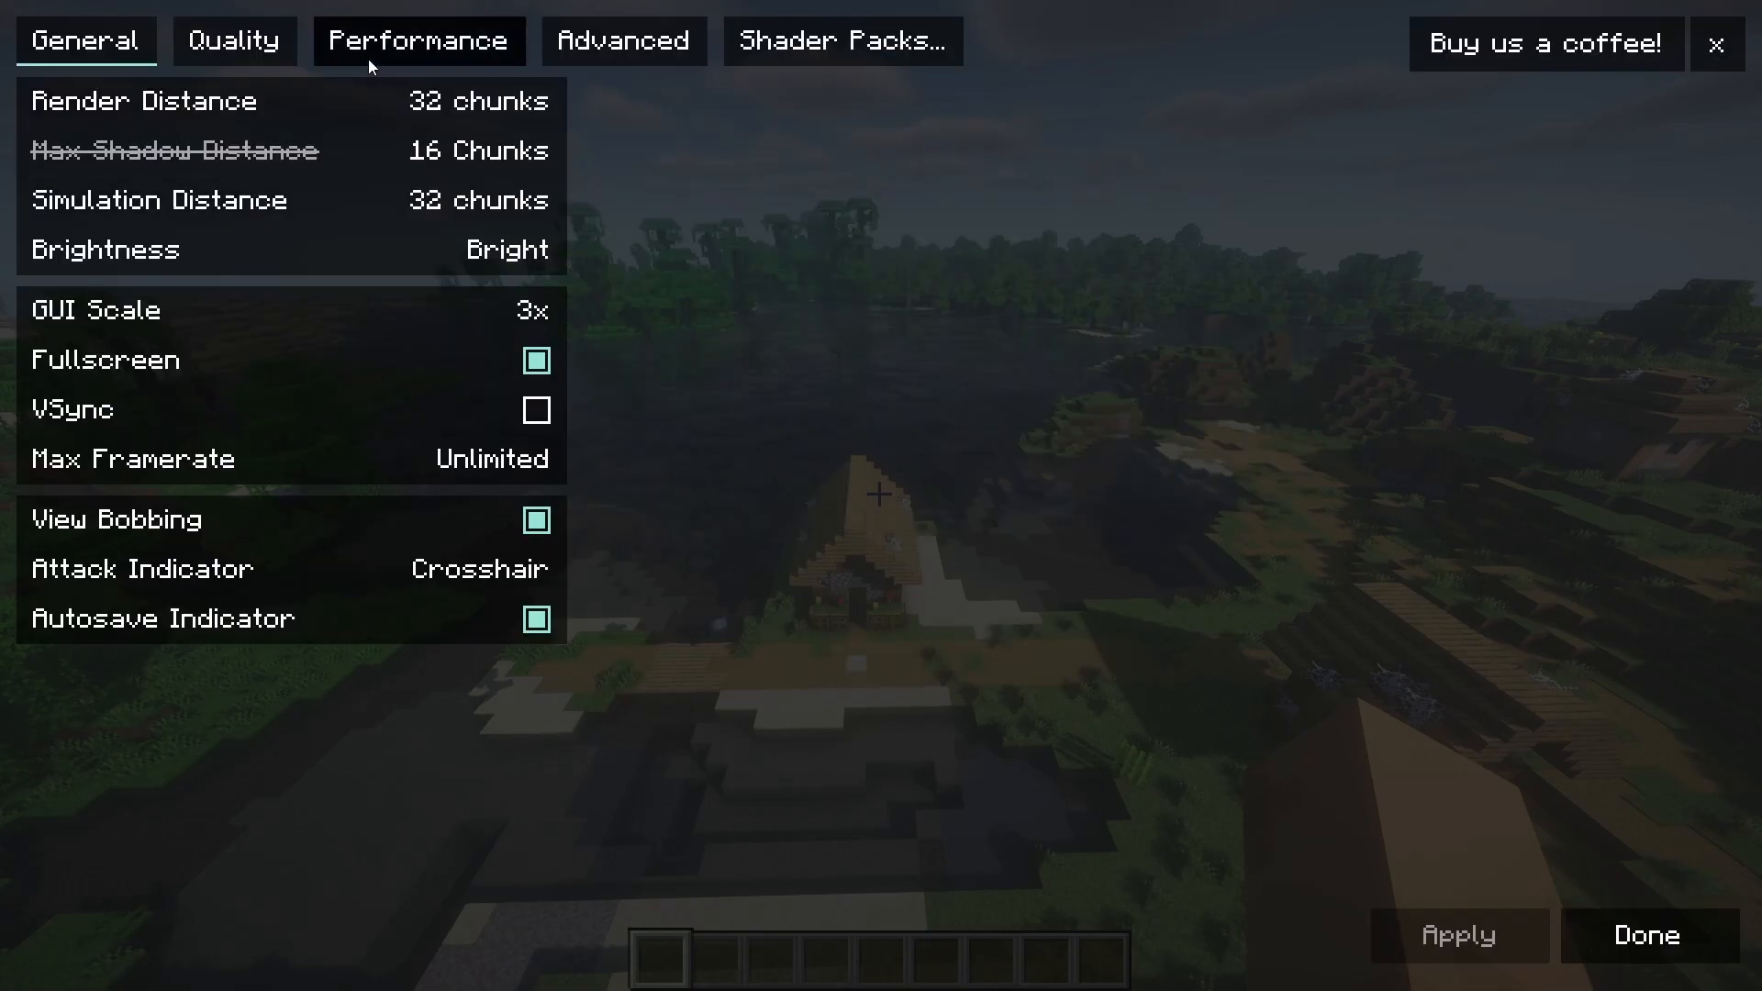
{"action": "left_click", "coordinate": [426, 103]}
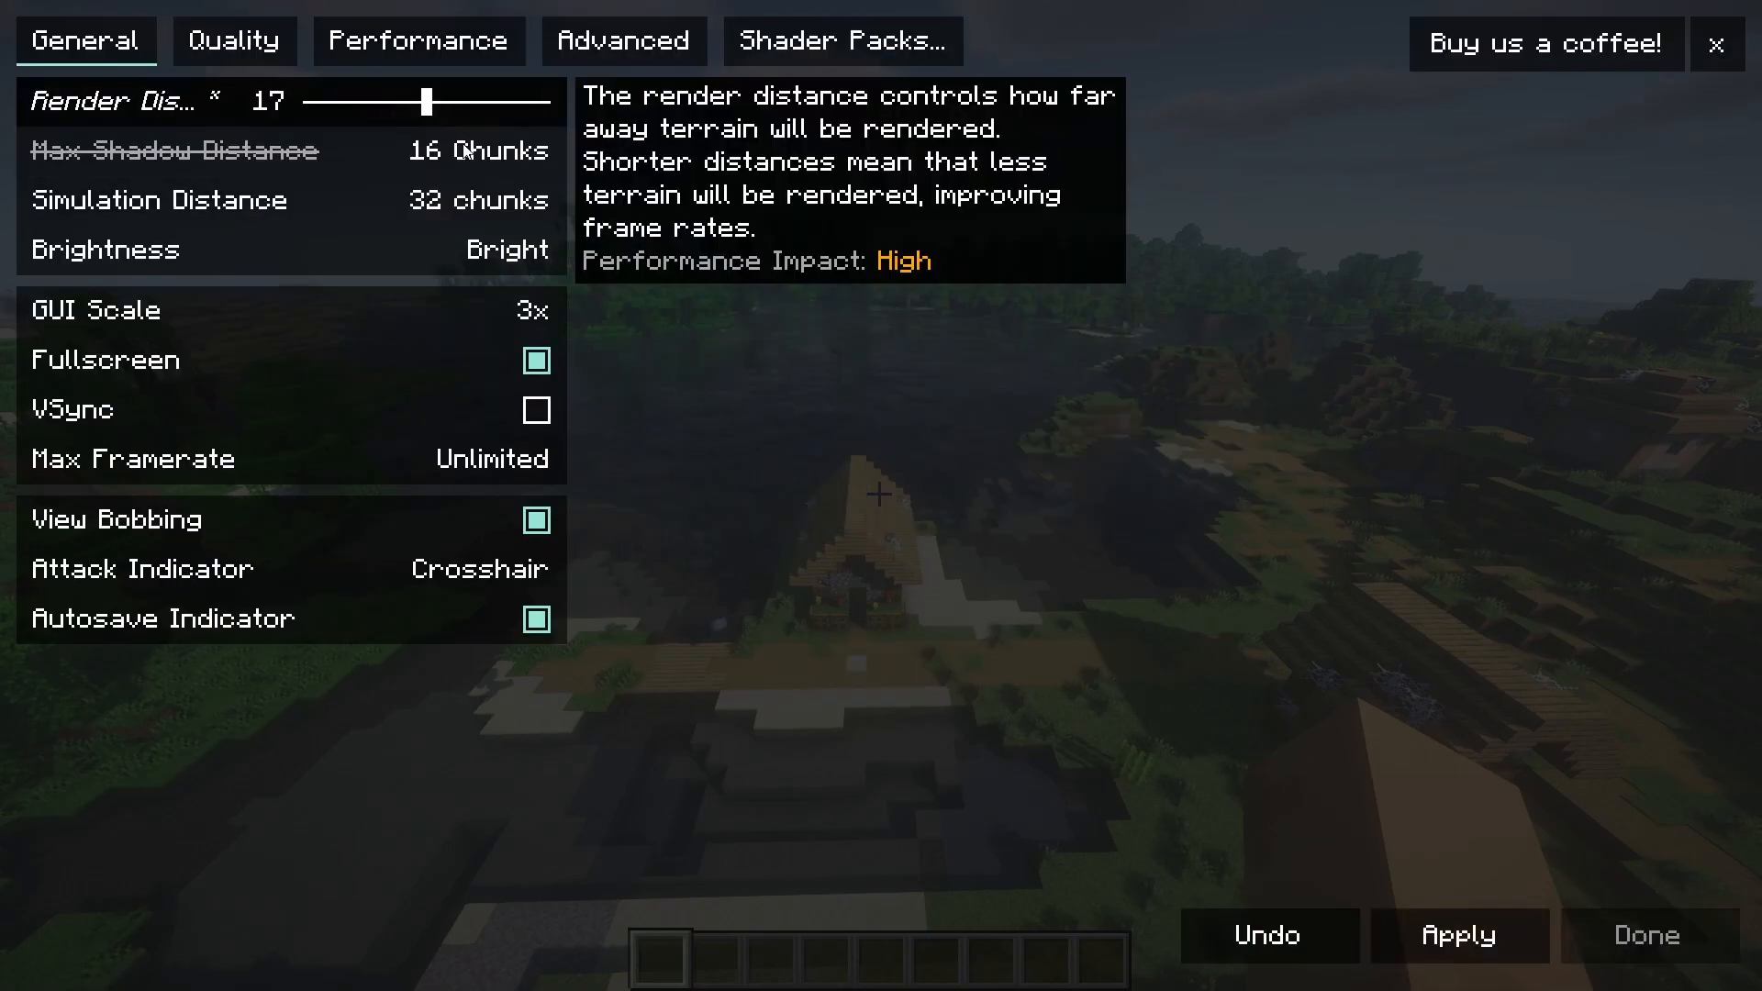
{"action": "left_click", "coordinate": [1434, 932]}
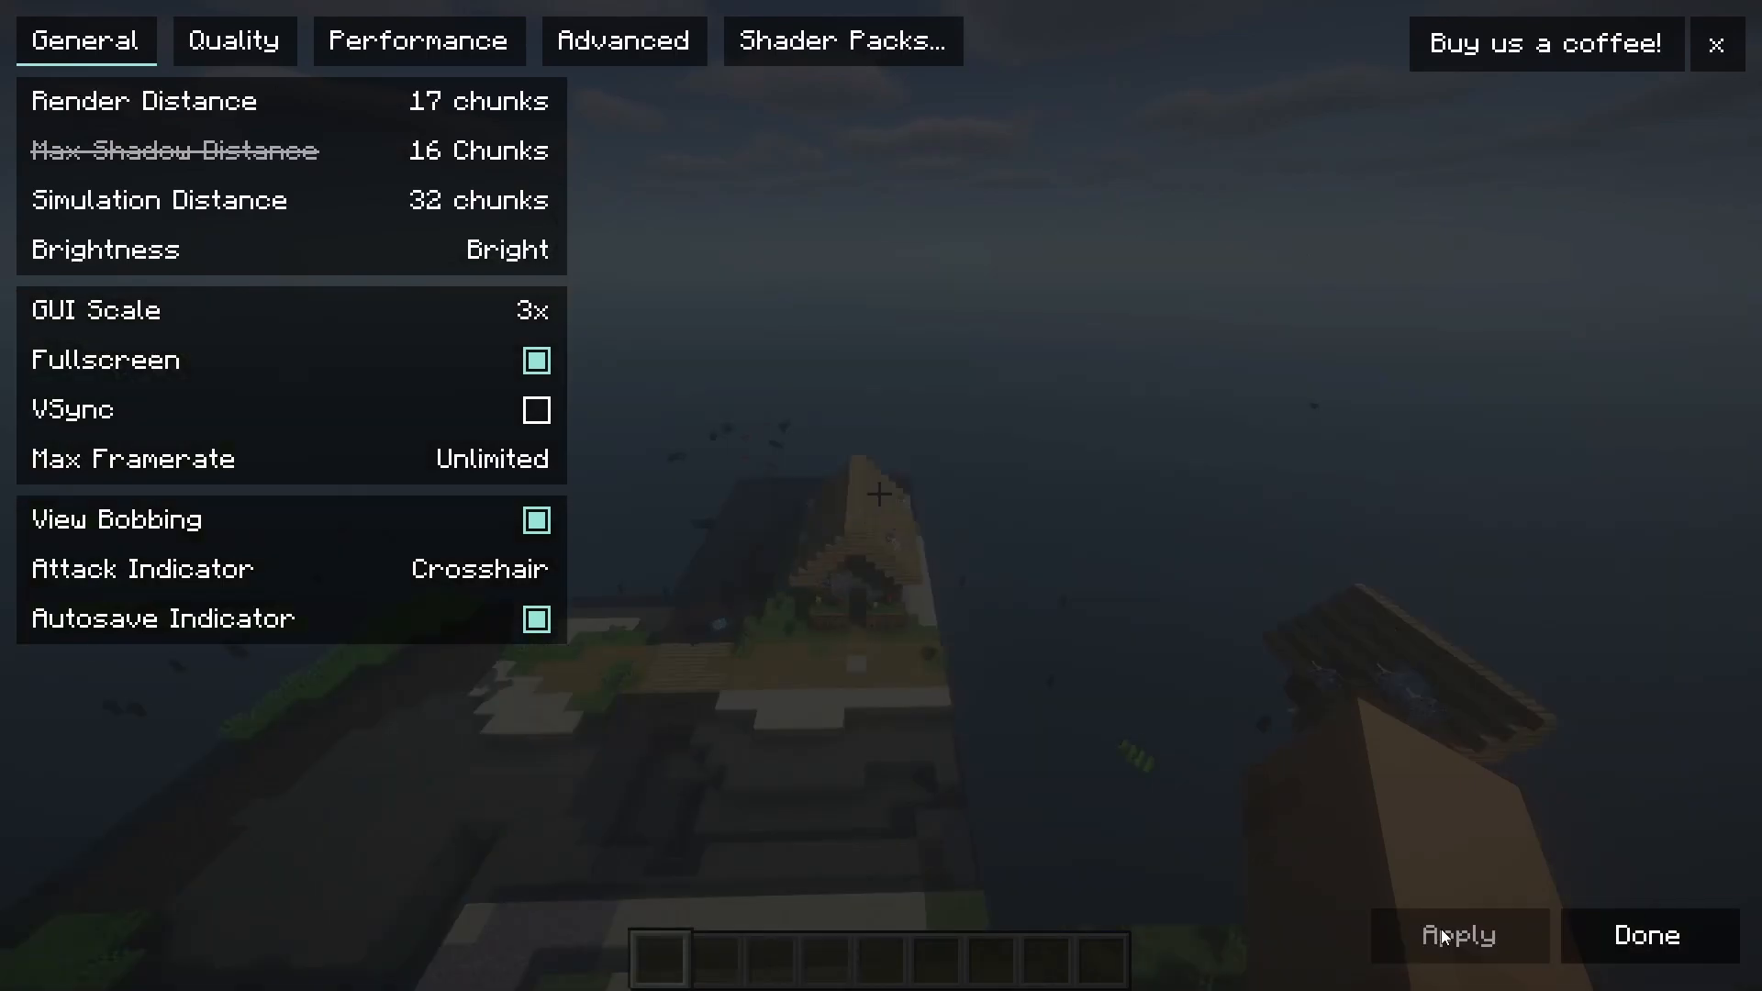
{"action": "left_click", "coordinate": [1592, 949]}
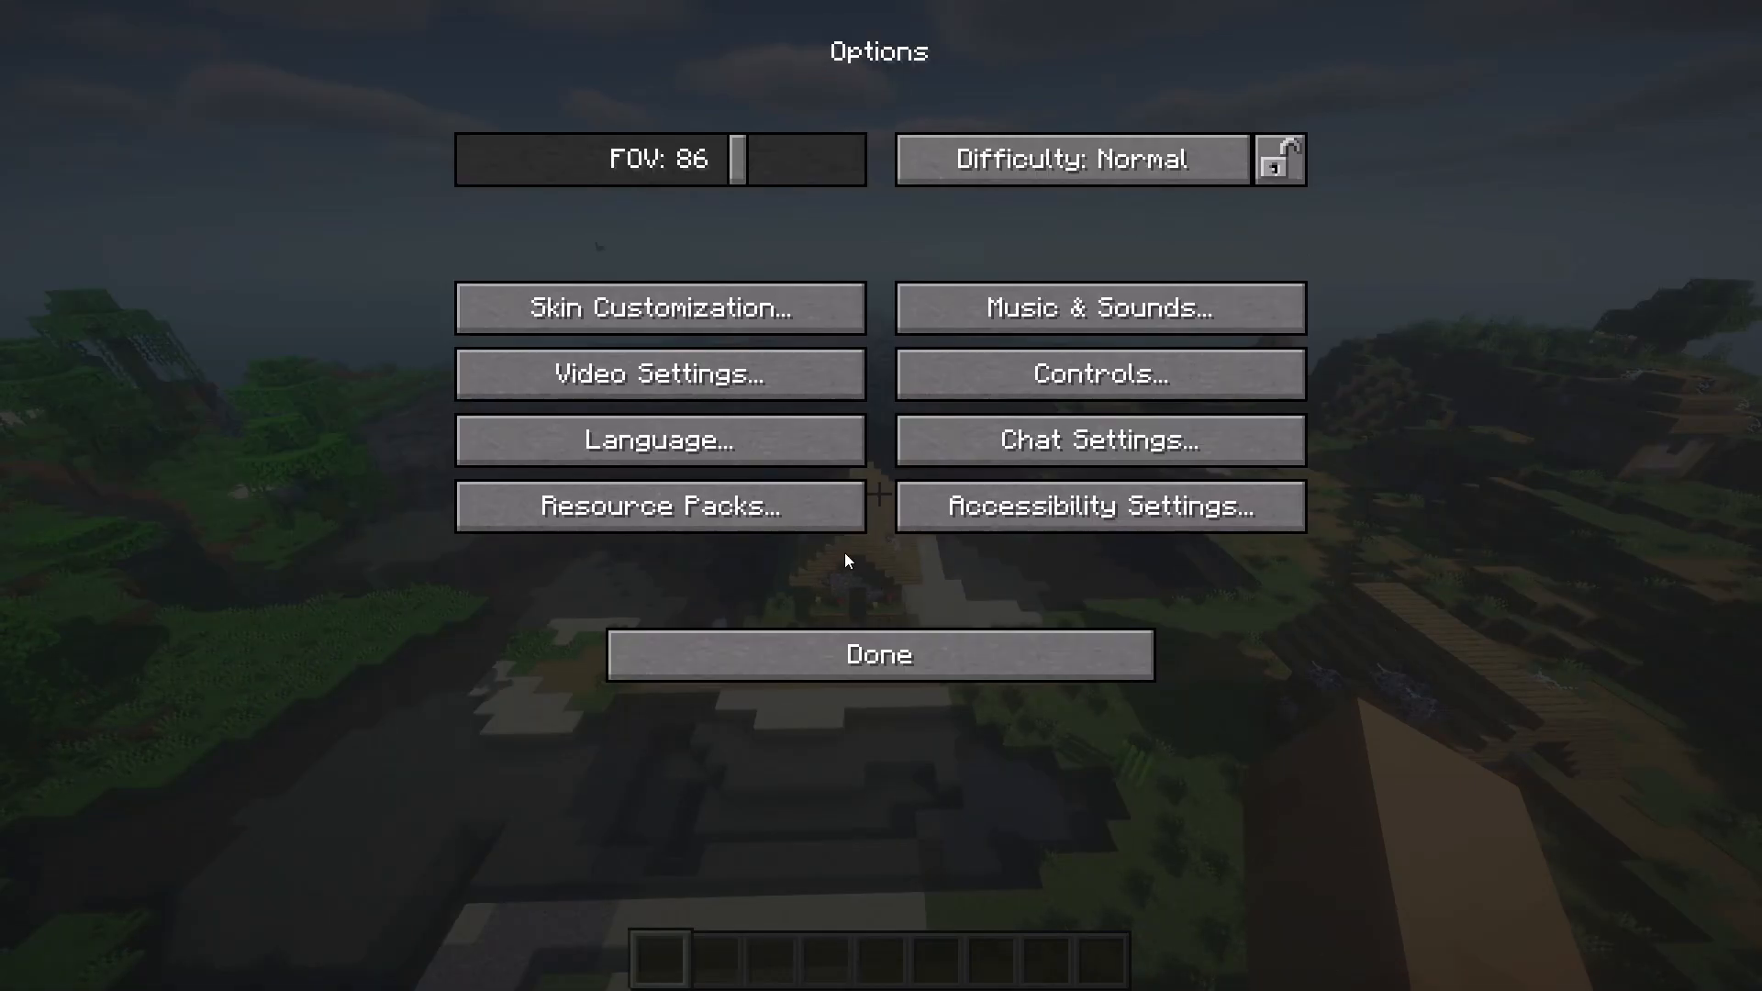
Recheck the video settings, raise the field of view slightly, and return to the game.
{"action": "left_click", "coordinate": [769, 361]}
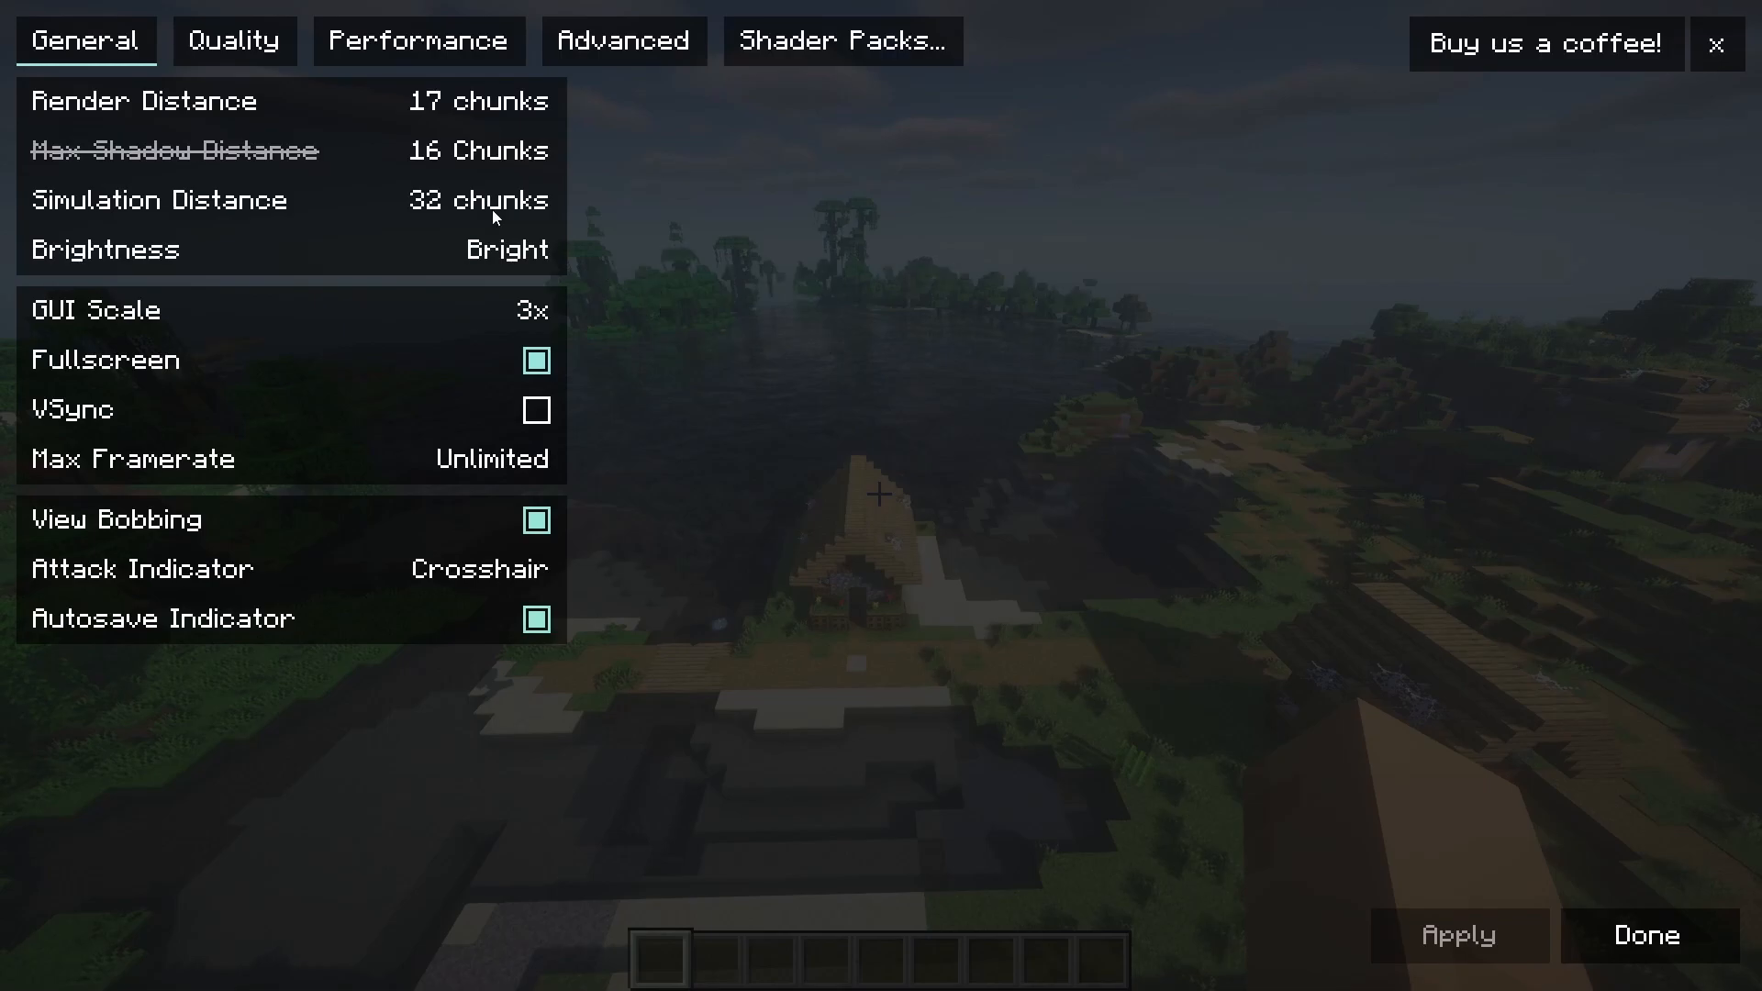
{"action": "key", "text": "Escape"}
{"action": "mouse_move", "coordinate": [738, 172]}
{"action": "left_mouse_down"}
{"action": "mouse_move", "coordinate": [768, 173]}
{"action": "mouse_move", "coordinate": [754, 179]}
{"action": "left_mouse_up"}
{"action": "left_click", "coordinate": [833, 637]}
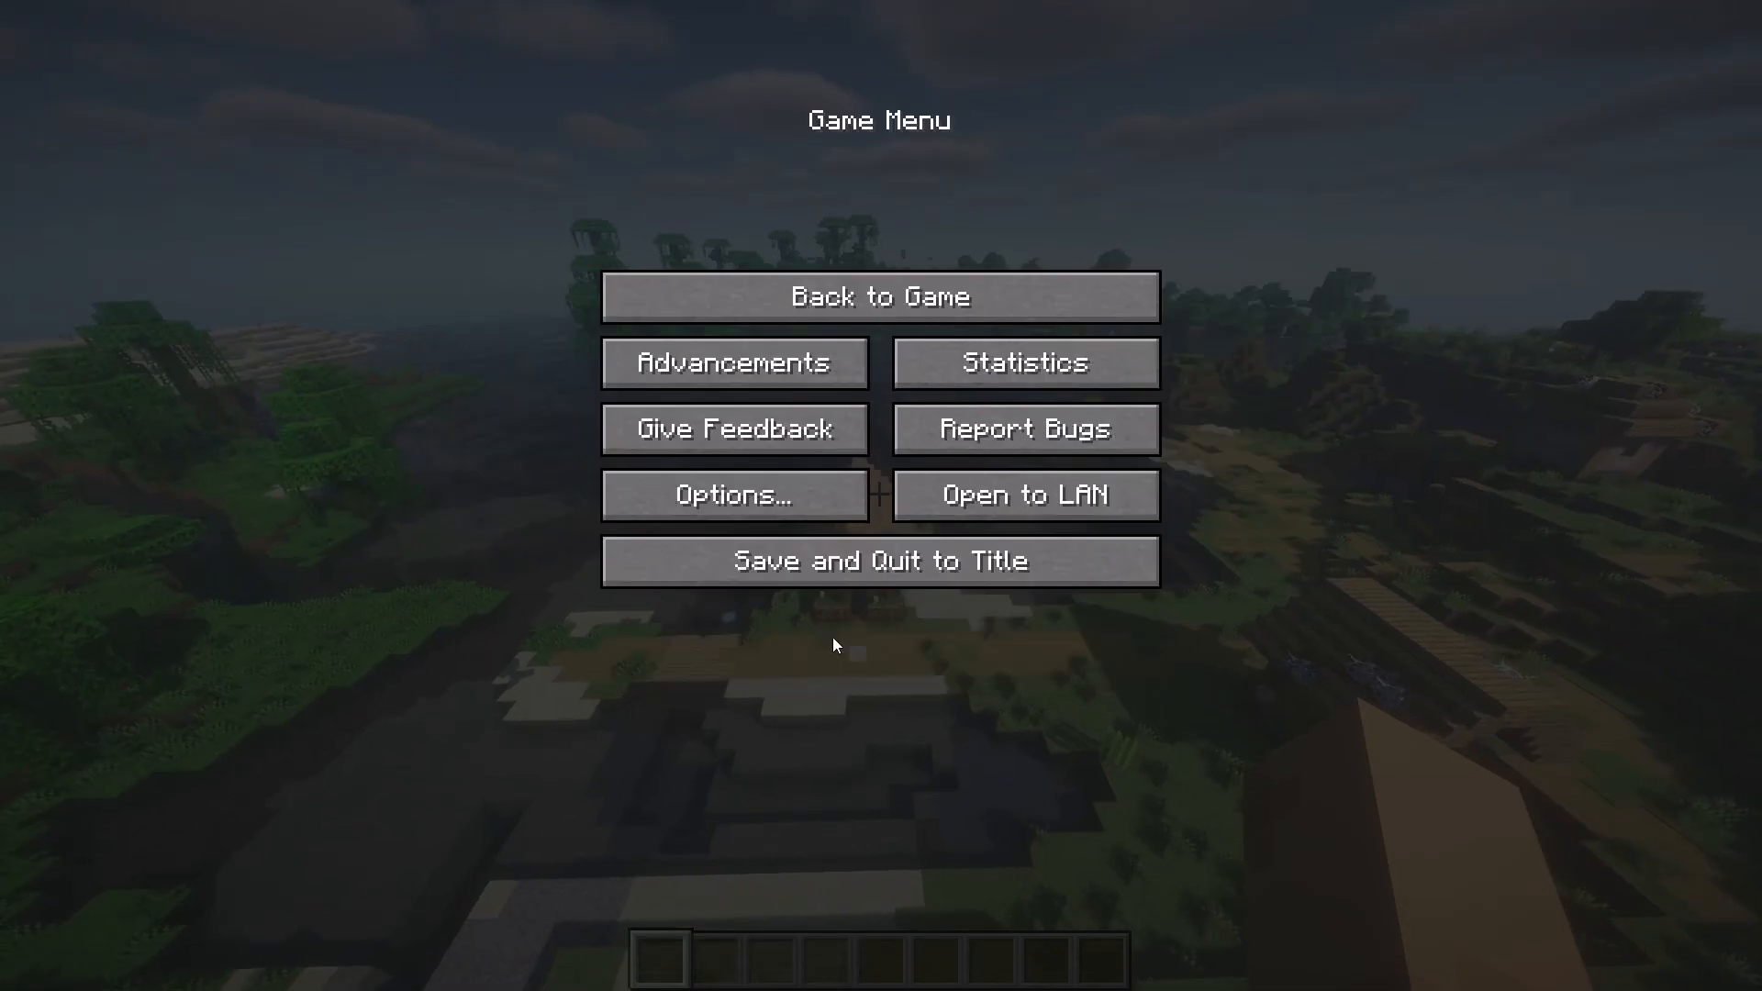
{"action": "key", "text": "Escape"}
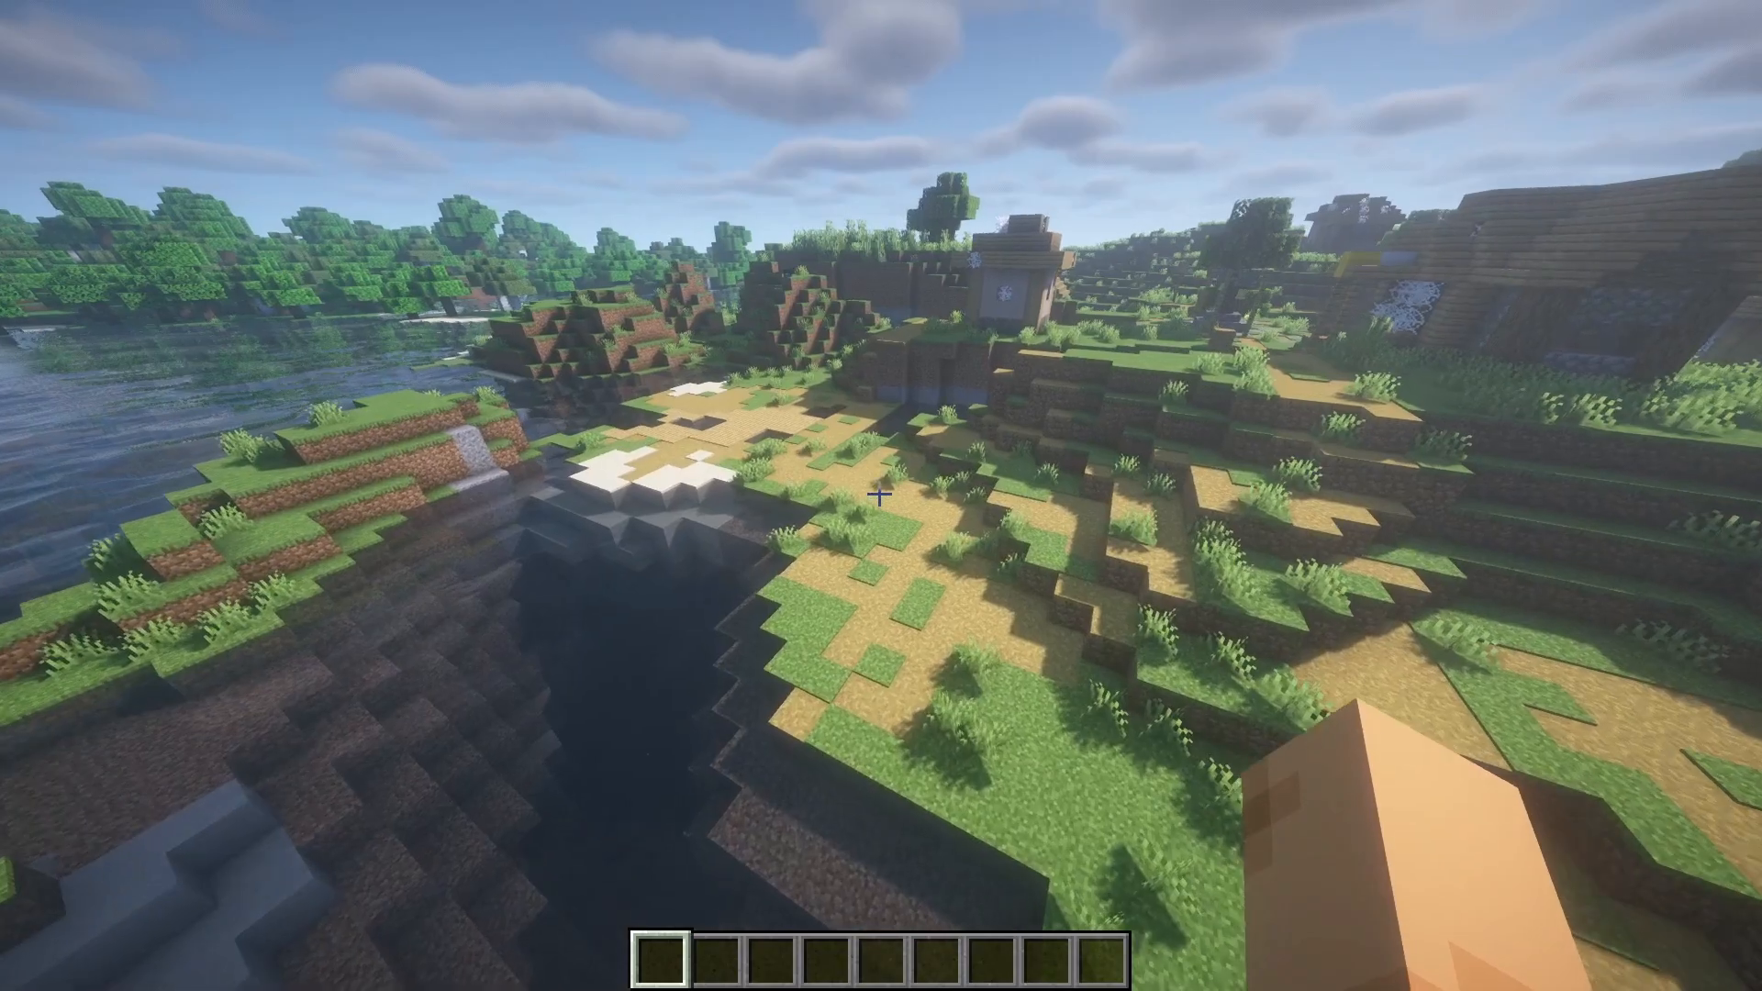
Search the creative inventory for "conc" and put Lime Concrete in the first hotbar slot.
{"action": "type", "text": "et"}
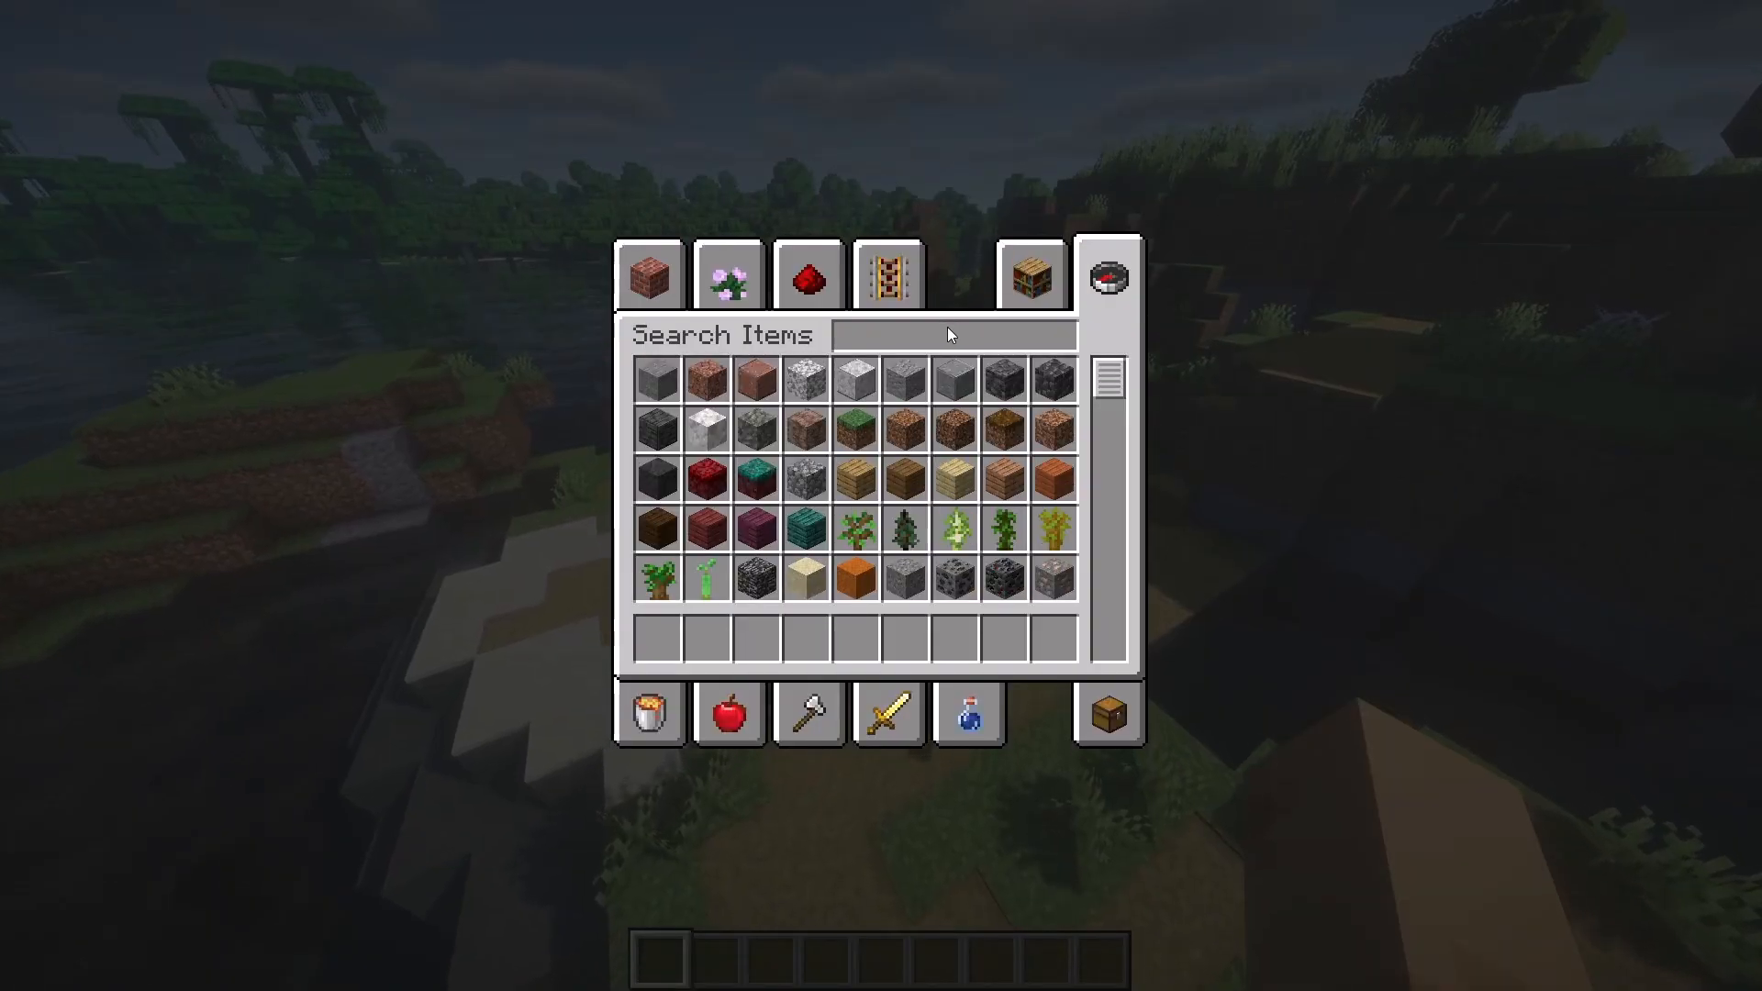
{"action": "type", "text": "conc"}
{"action": "left_click", "coordinate": [907, 378]}
{"action": "left_click", "coordinate": [657, 636]}
{"action": "key", "text": "Escape"}
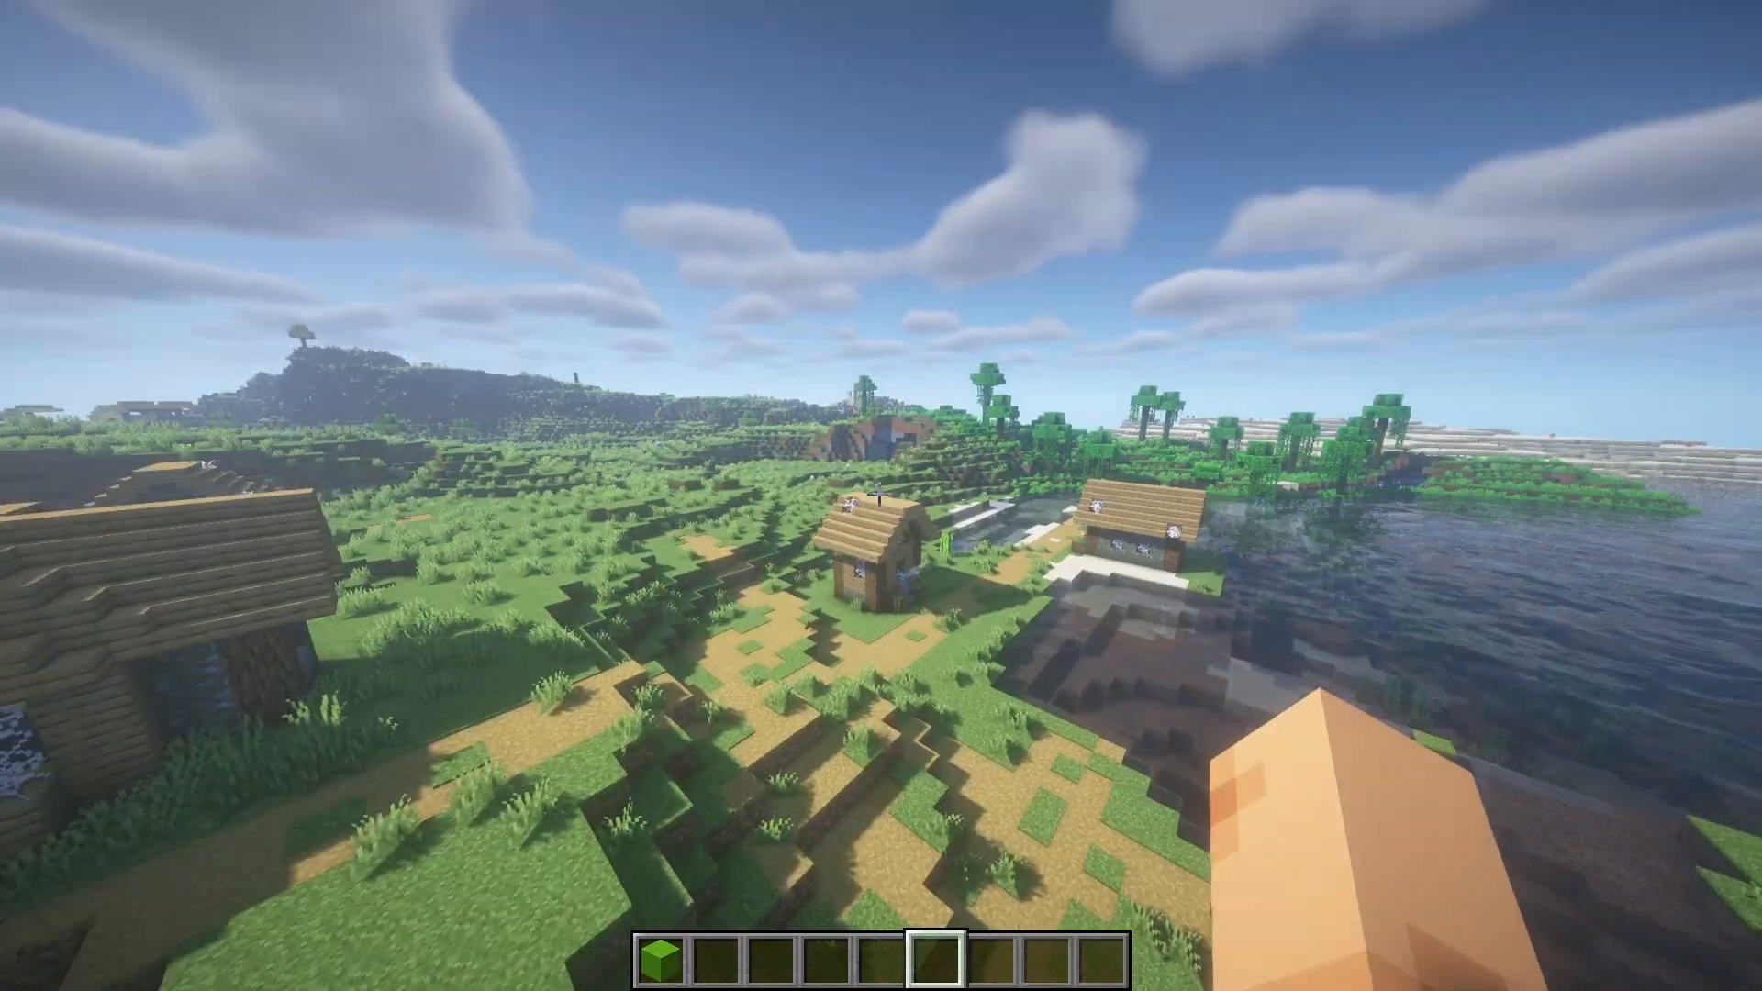
Fly to the small wooden village house and lay a Lime Concrete platform on top of its roof.
{"action": "key", "text": "w"}
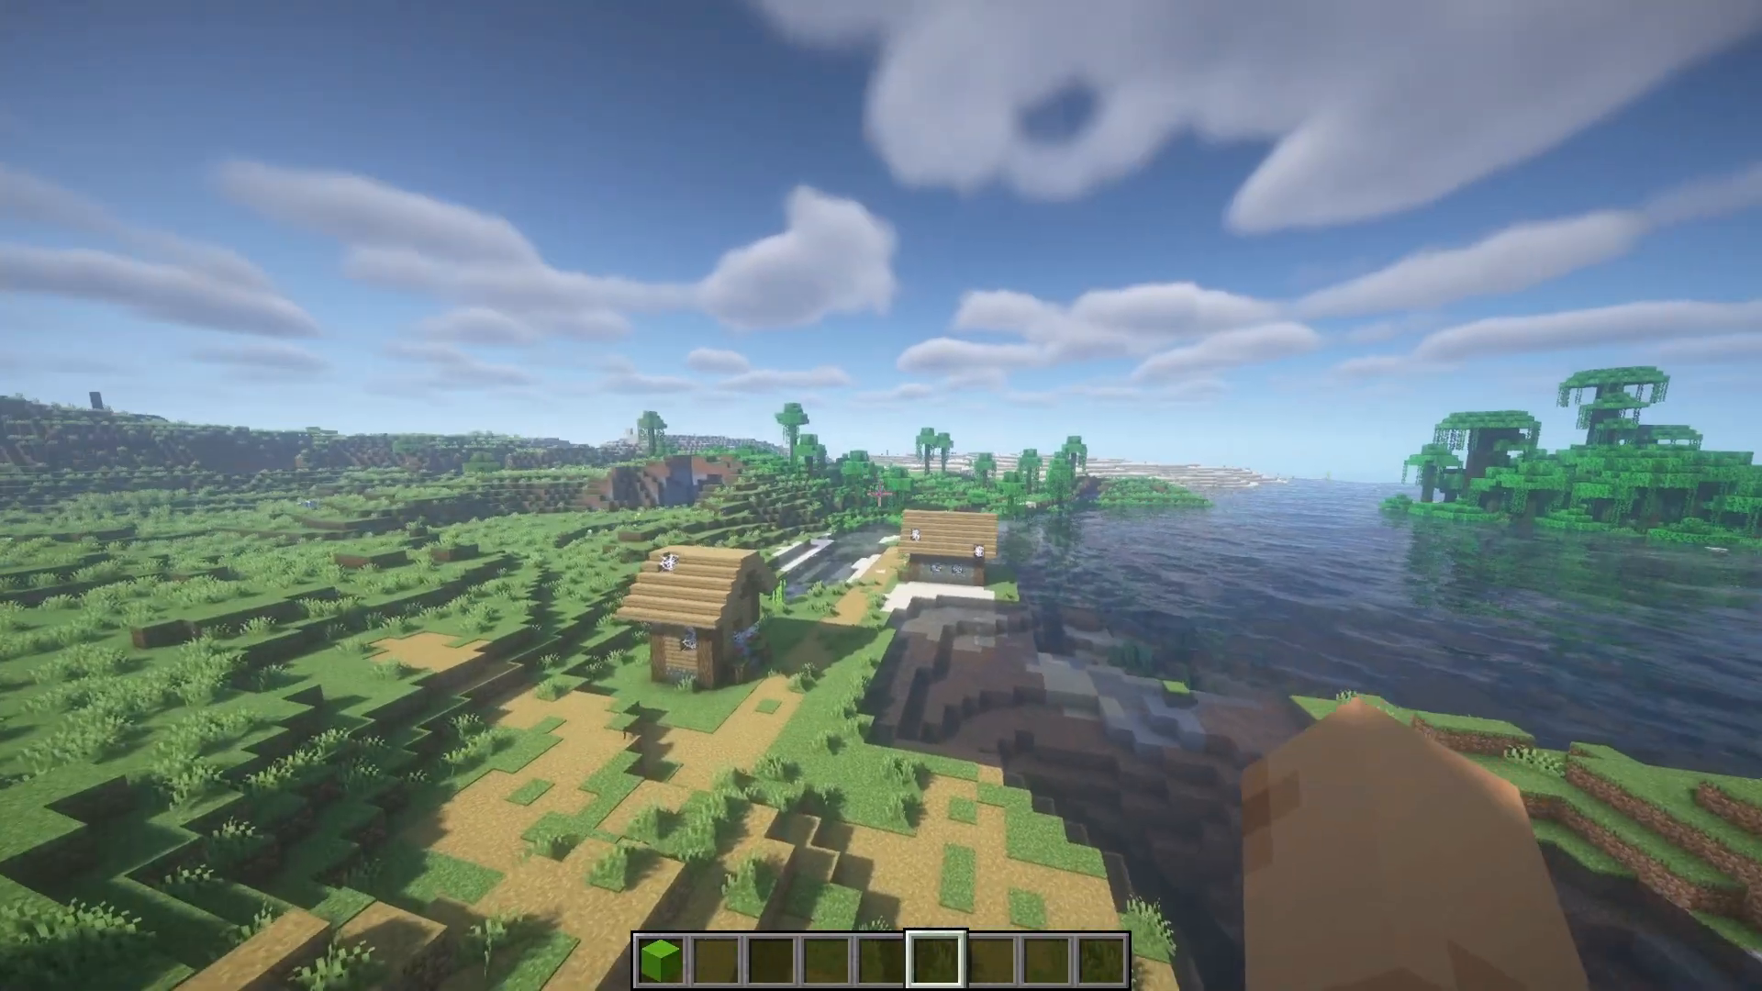
{"action": "key", "text": "shift"}
{"action": "key", "text": "1"}
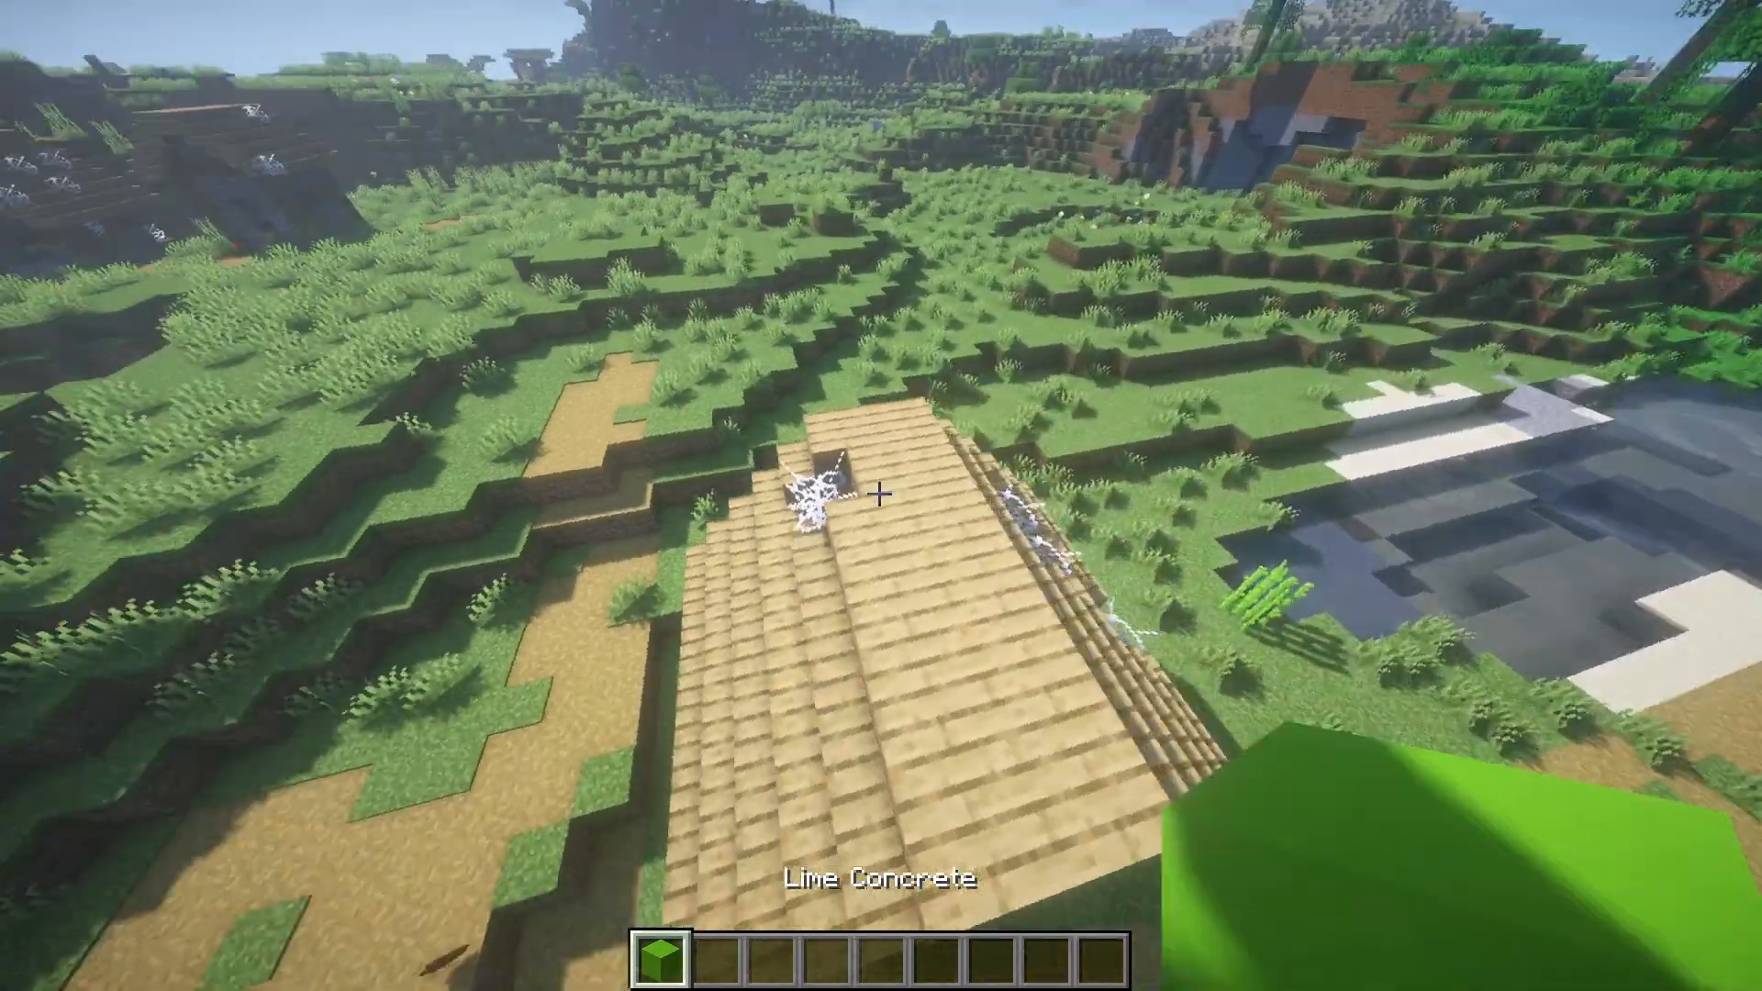
{"action": "right_click", "coordinate": [879, 494]}
{"action": "right_click", "coordinate": [880, 494]}
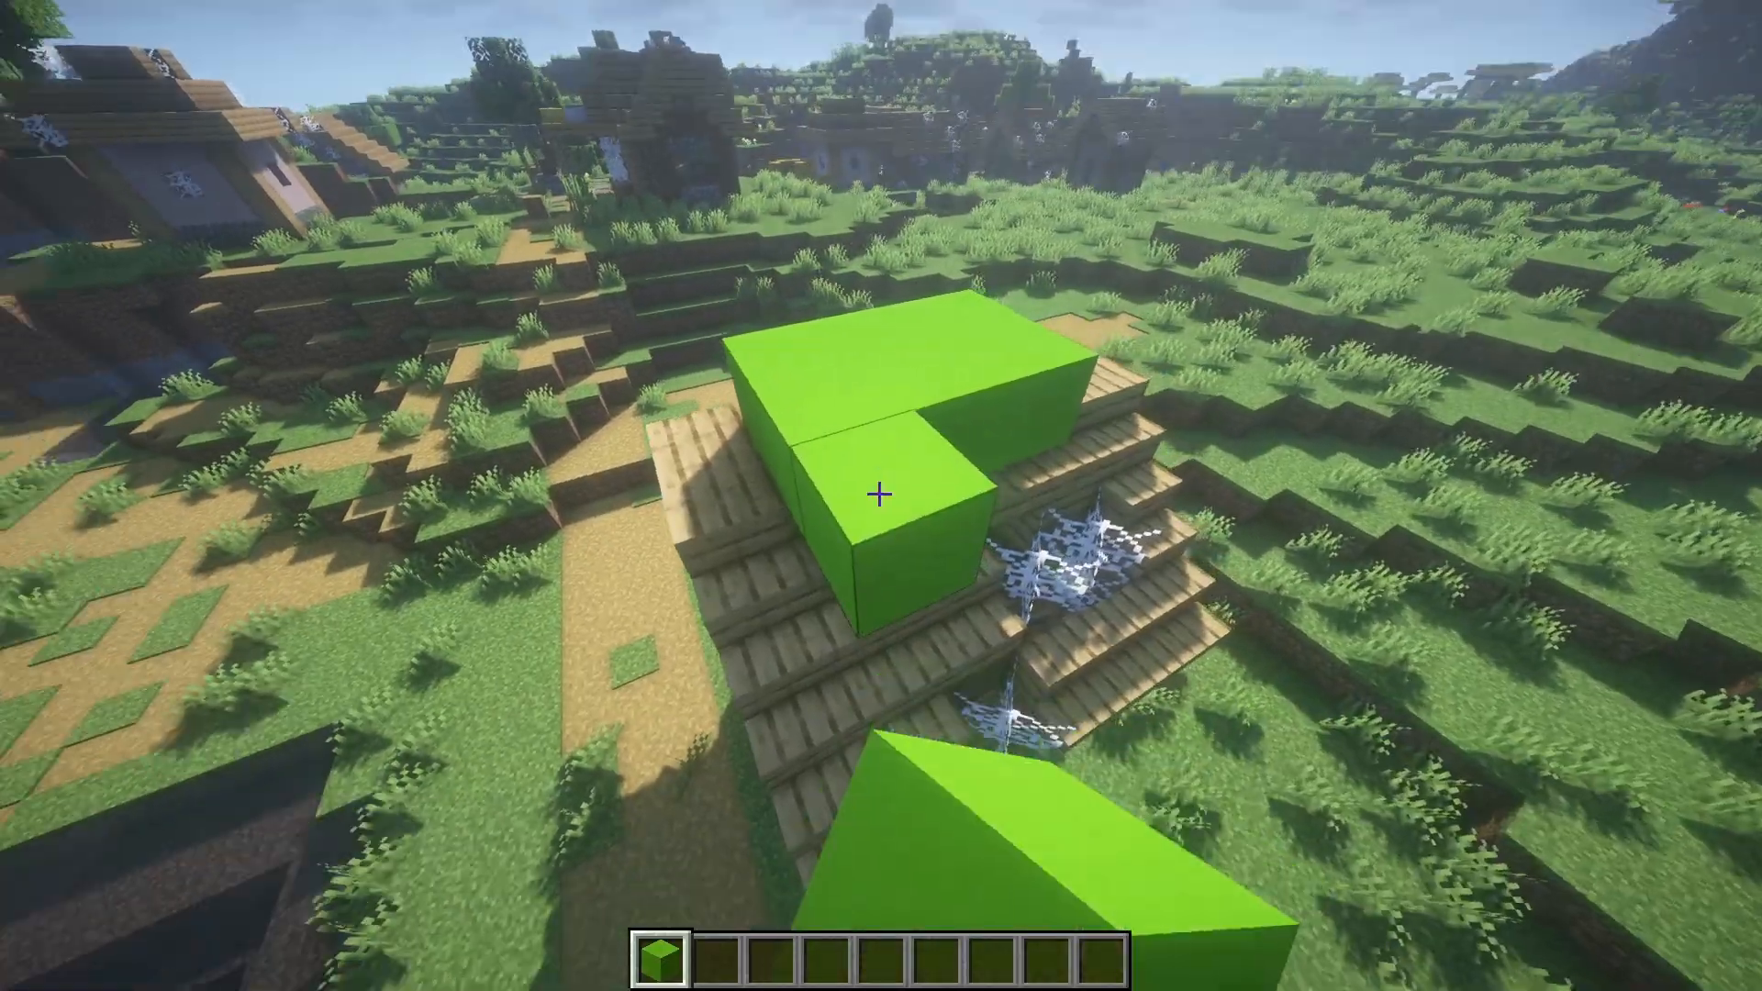
{"action": "right_click", "coordinate": [880, 494]}
{"action": "right_click", "coordinate": [879, 494]}
{"action": "right_click", "coordinate": [879, 494]}
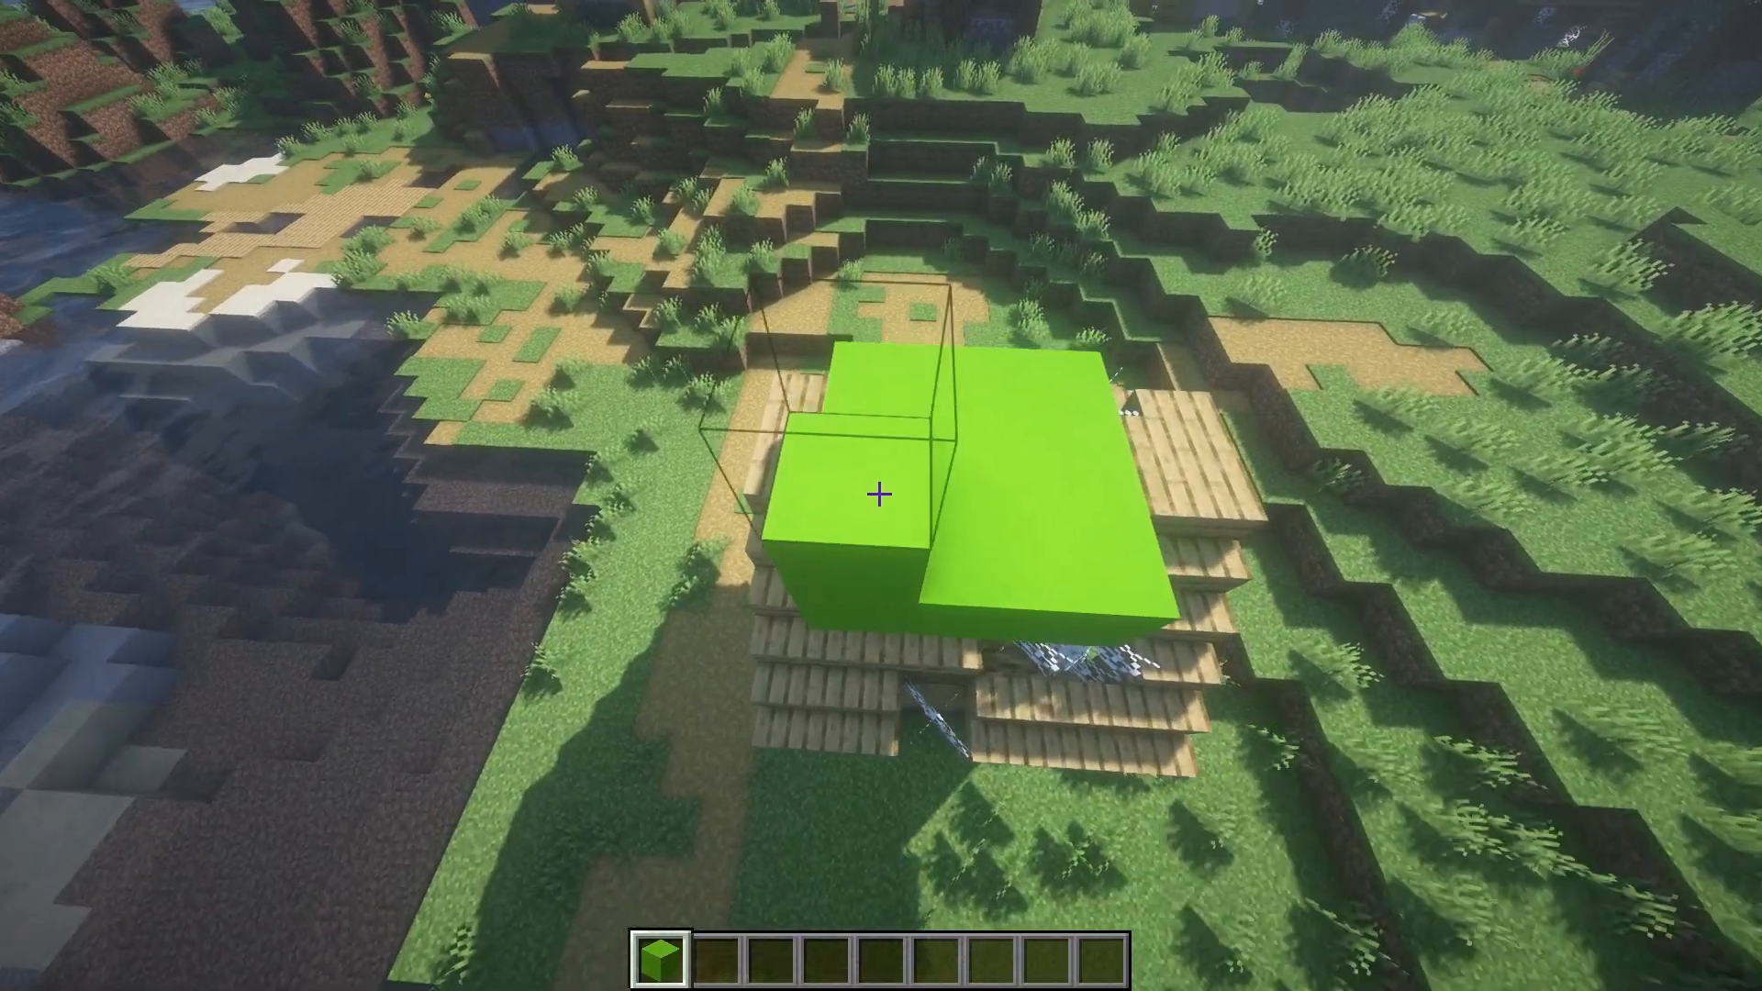
Build a Lime Concrete backdrop wall along one edge of the platform and view the character from the front.
{"action": "right_click", "coordinate": [879, 494]}
{"action": "right_click", "coordinate": [880, 494]}
{"action": "right_click", "coordinate": [880, 494]}
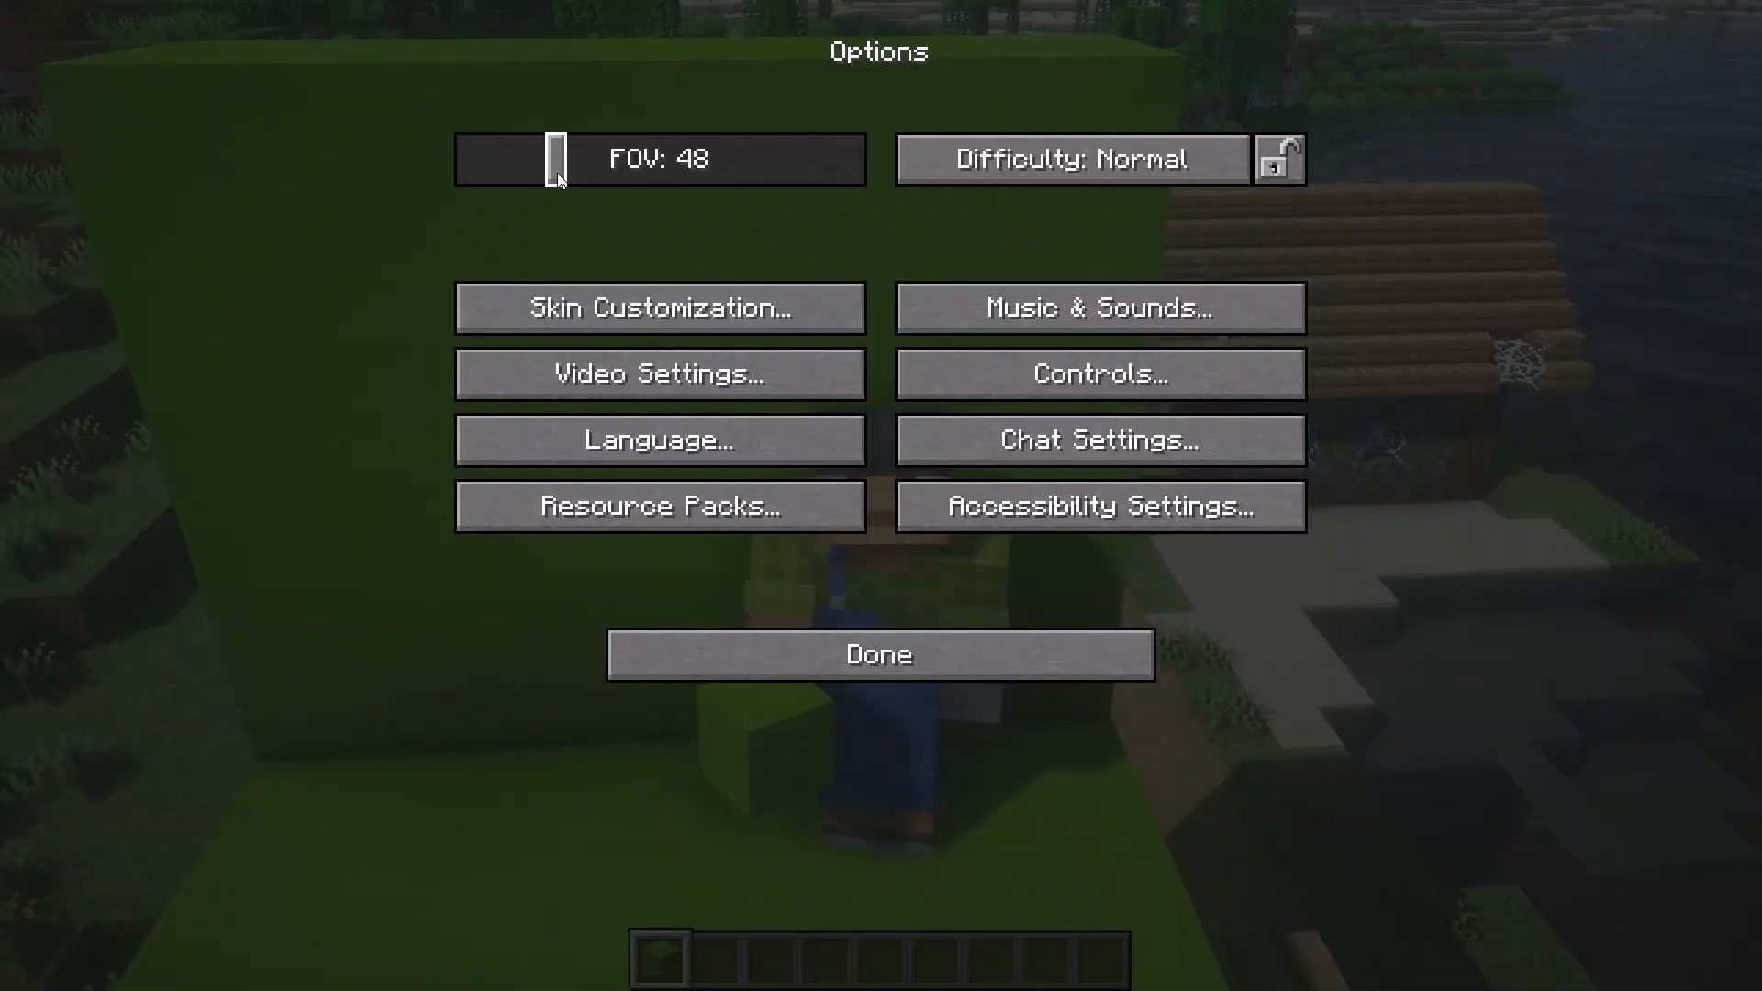
Narrow the field of view, empty the character's hand, and save a screenshot of the character against the green backdrop.
{"action": "left_click_drag", "start_coordinate": [558, 173], "coordinate": [548, 179]}
{"action": "left_click", "coordinate": [705, 661]}
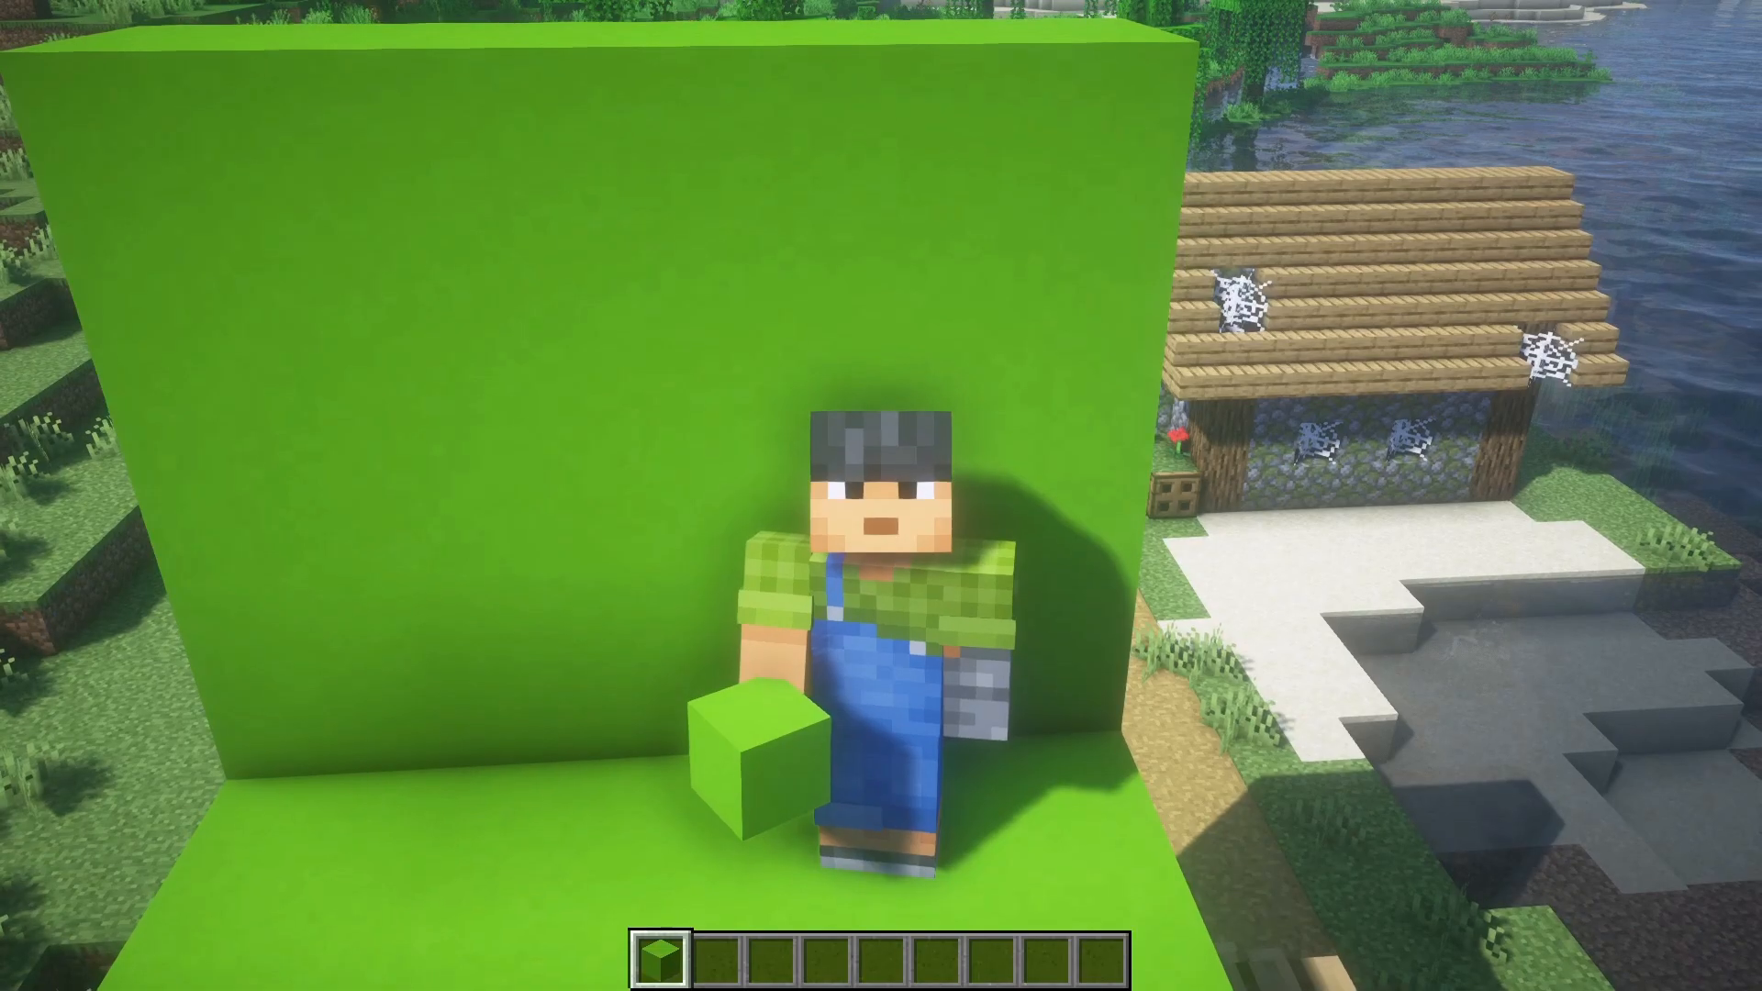
{"action": "key", "text": "3"}
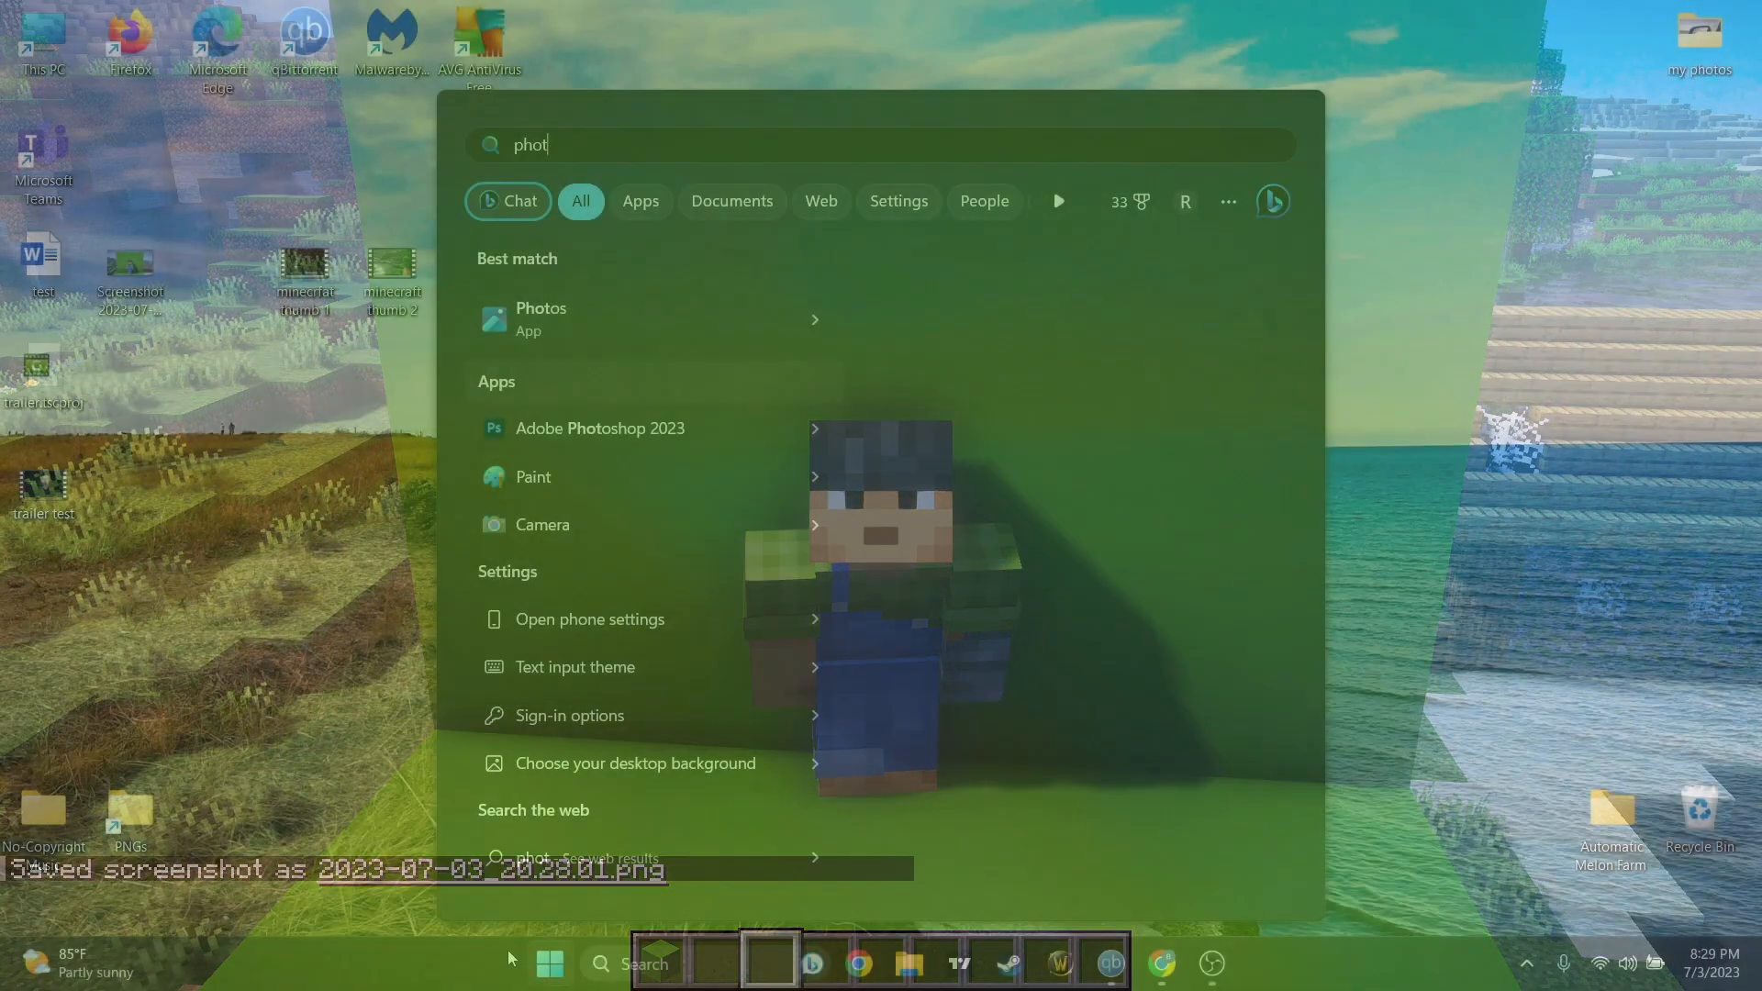
Open Adobe Photoshop 2023 and create a new 1920 by 1080 mm document at 96 pixels per inch.
{"action": "key", "text": "Down"}
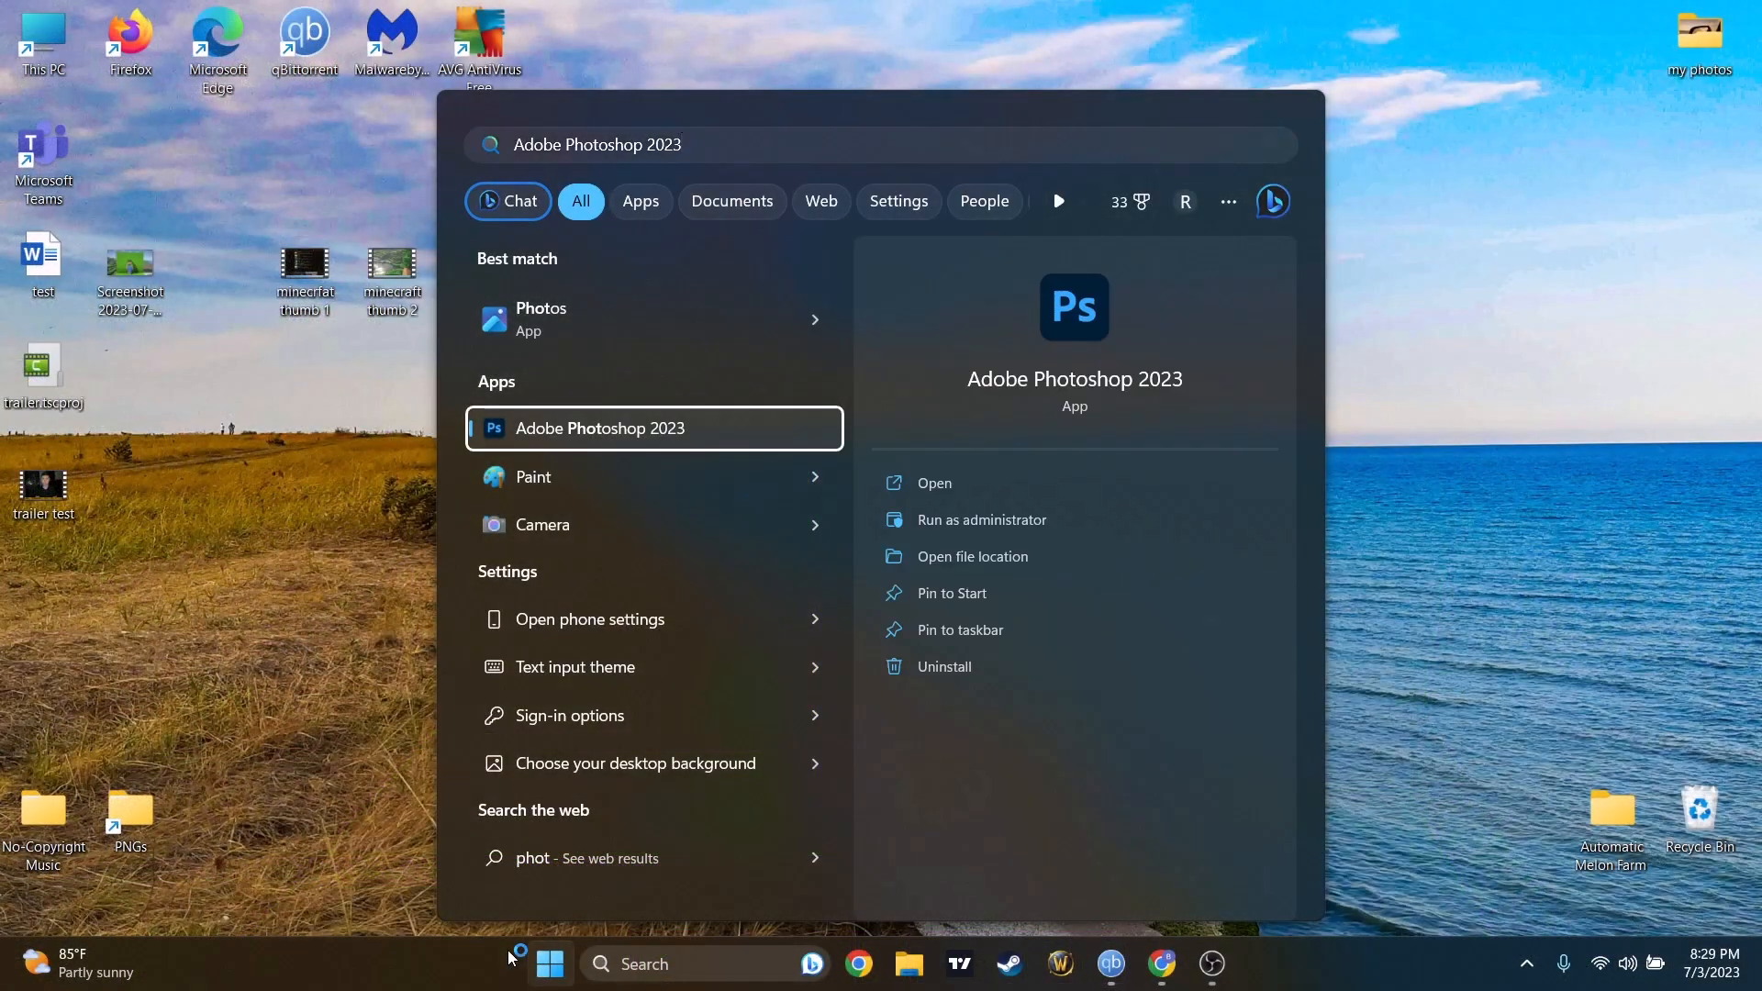
{"action": "key", "text": "Return"}
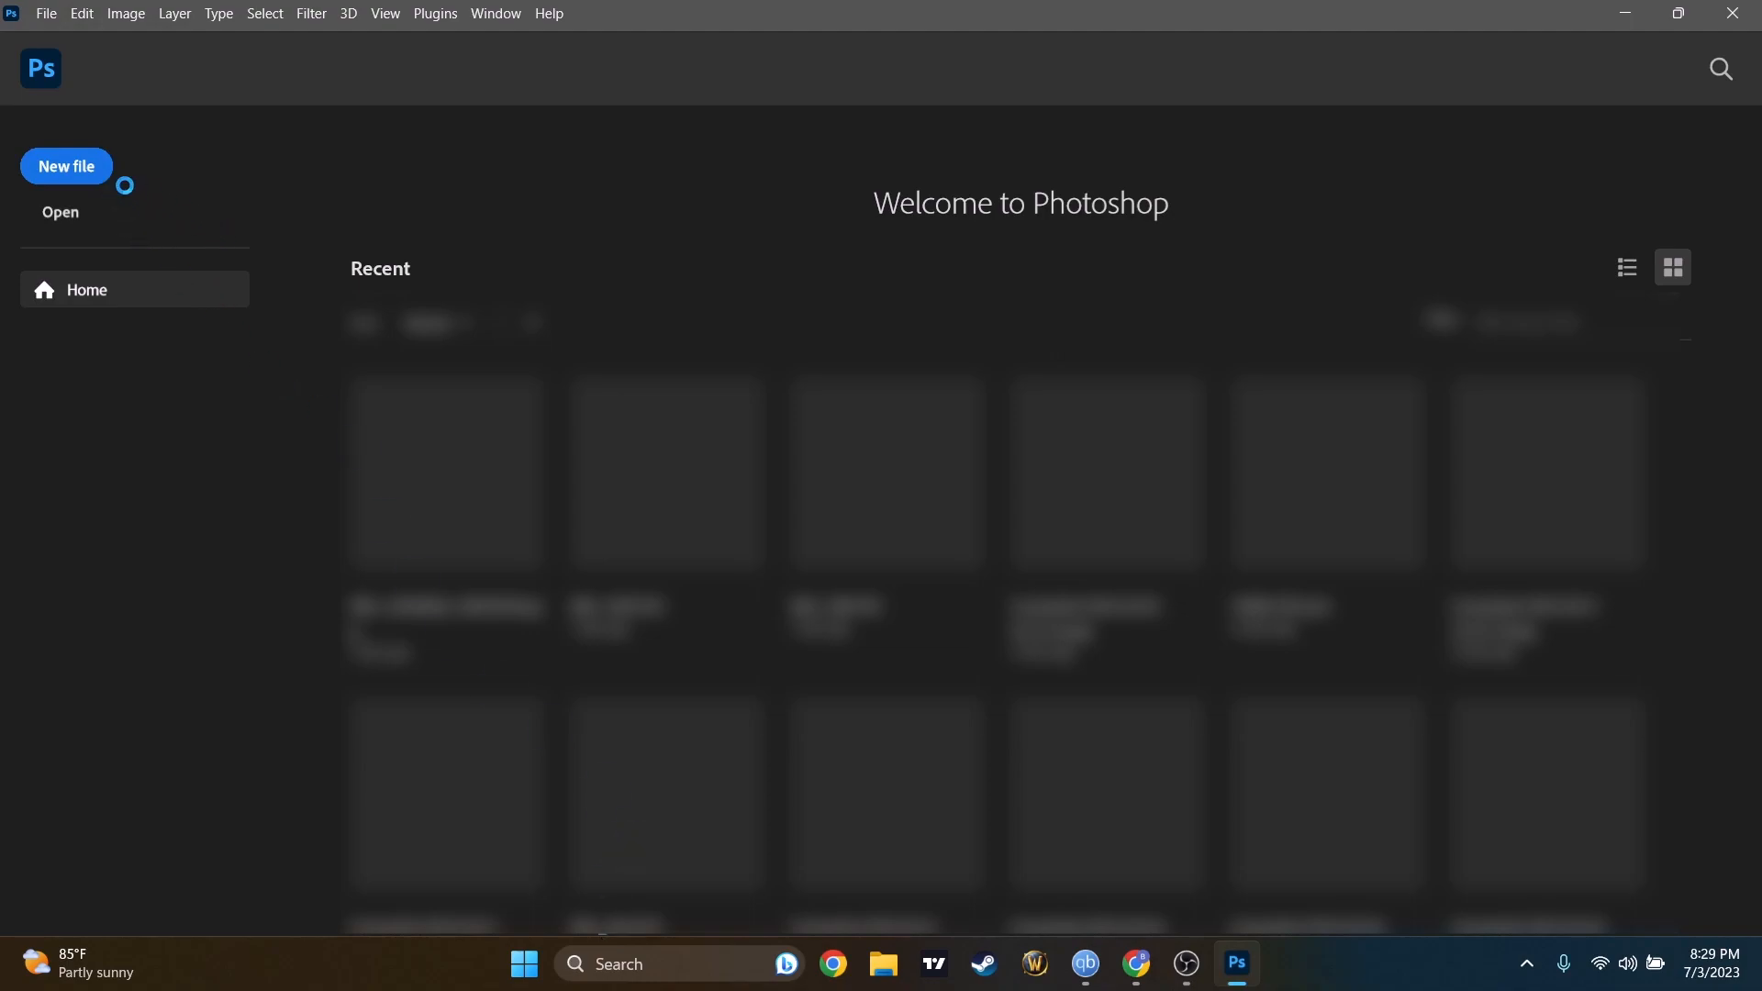
{"action": "left_click", "coordinate": [72, 166]}
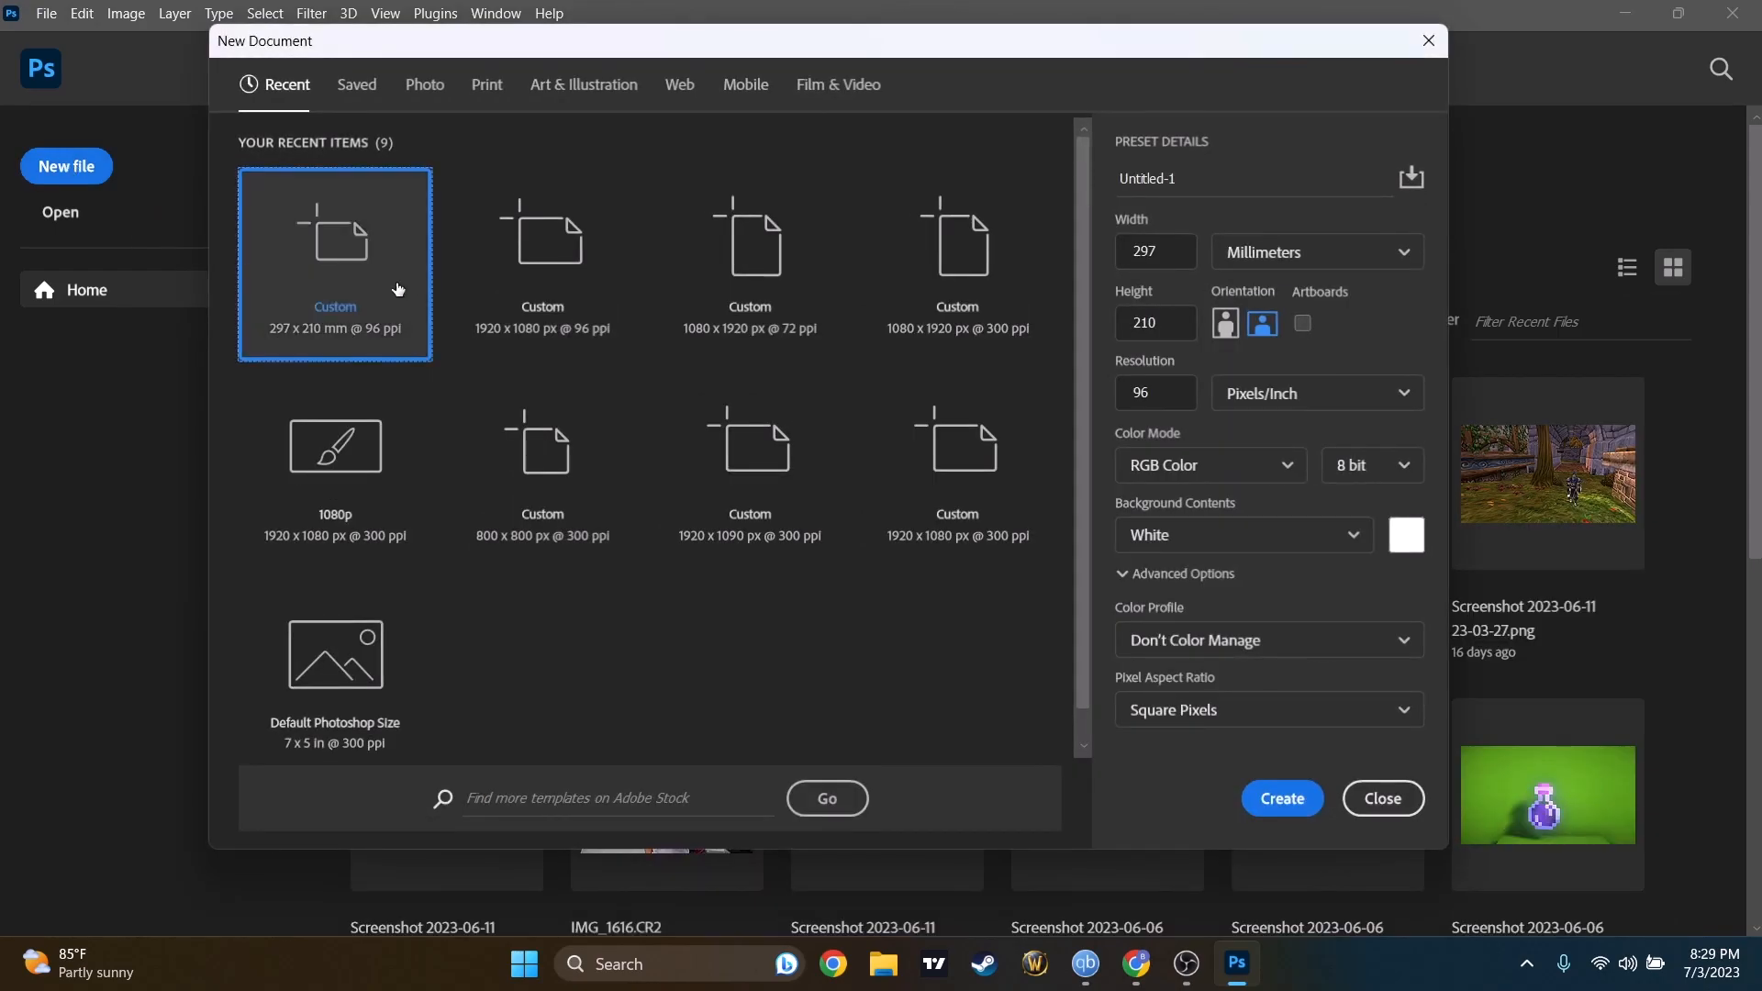
{"action": "left_click", "coordinate": [1135, 254]}
{"action": "key", "text": "ctrl+a"}
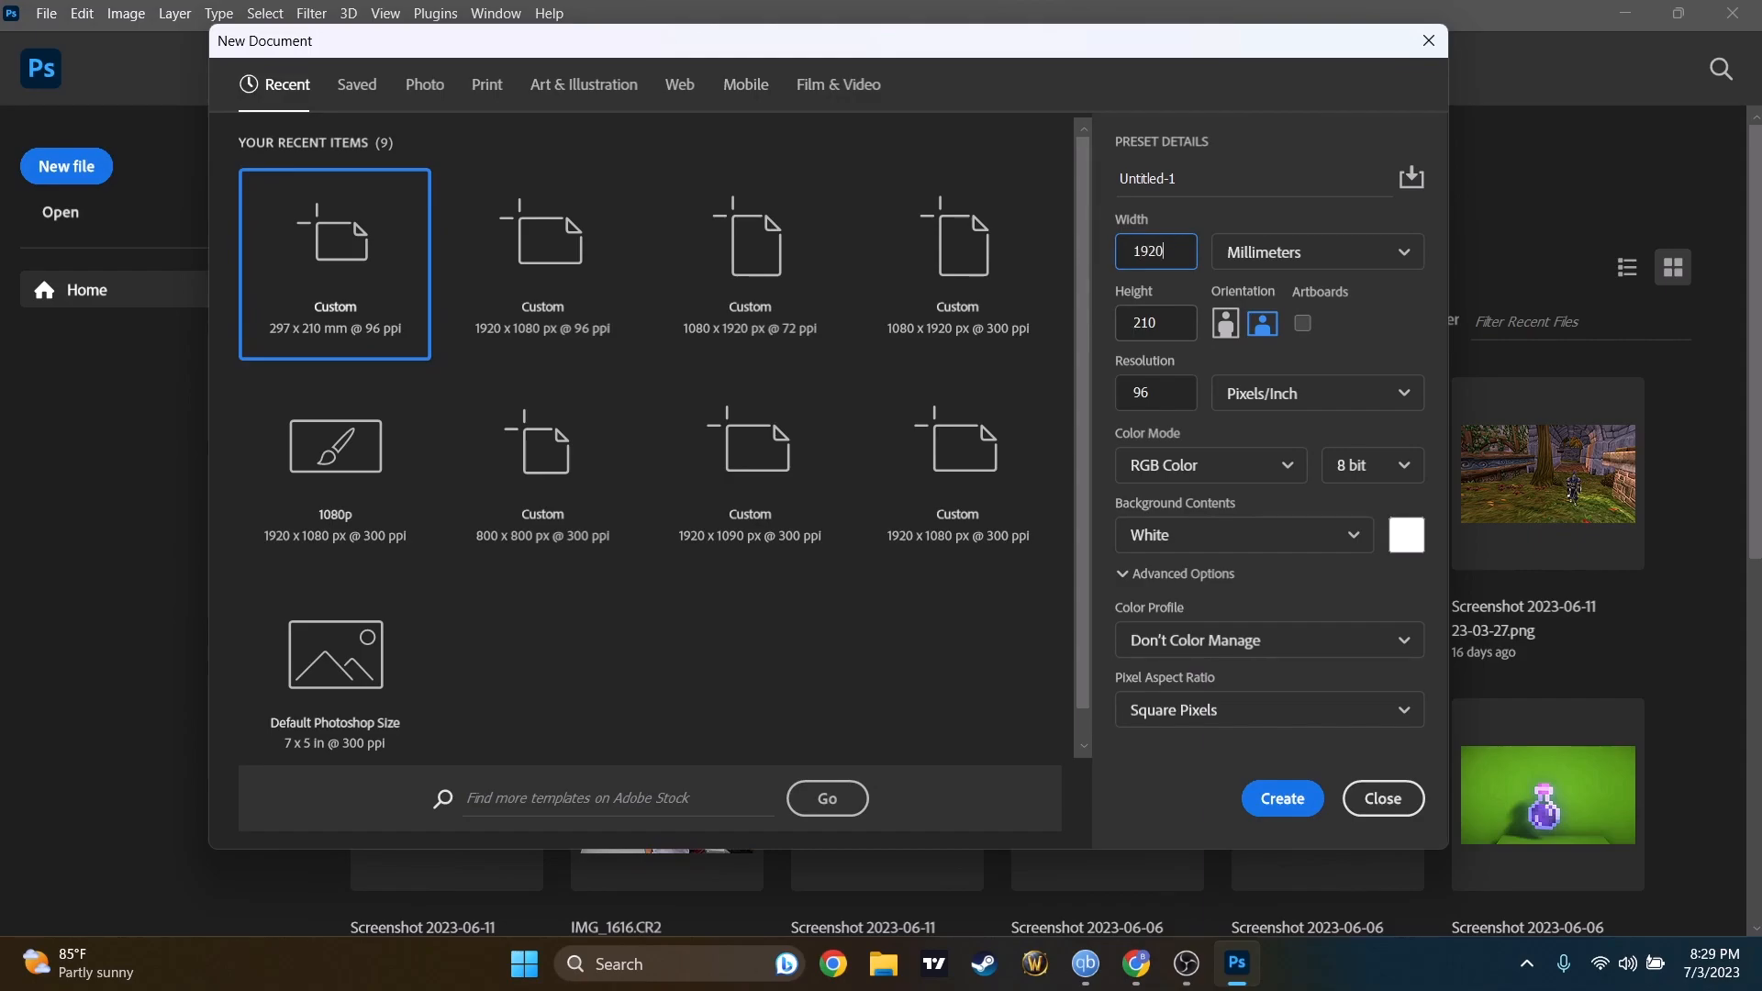
{"action": "left_click", "coordinate": [1172, 324]}
{"action": "key", "text": "ctrl+a"}
{"action": "left_click", "coordinate": [1283, 798]}
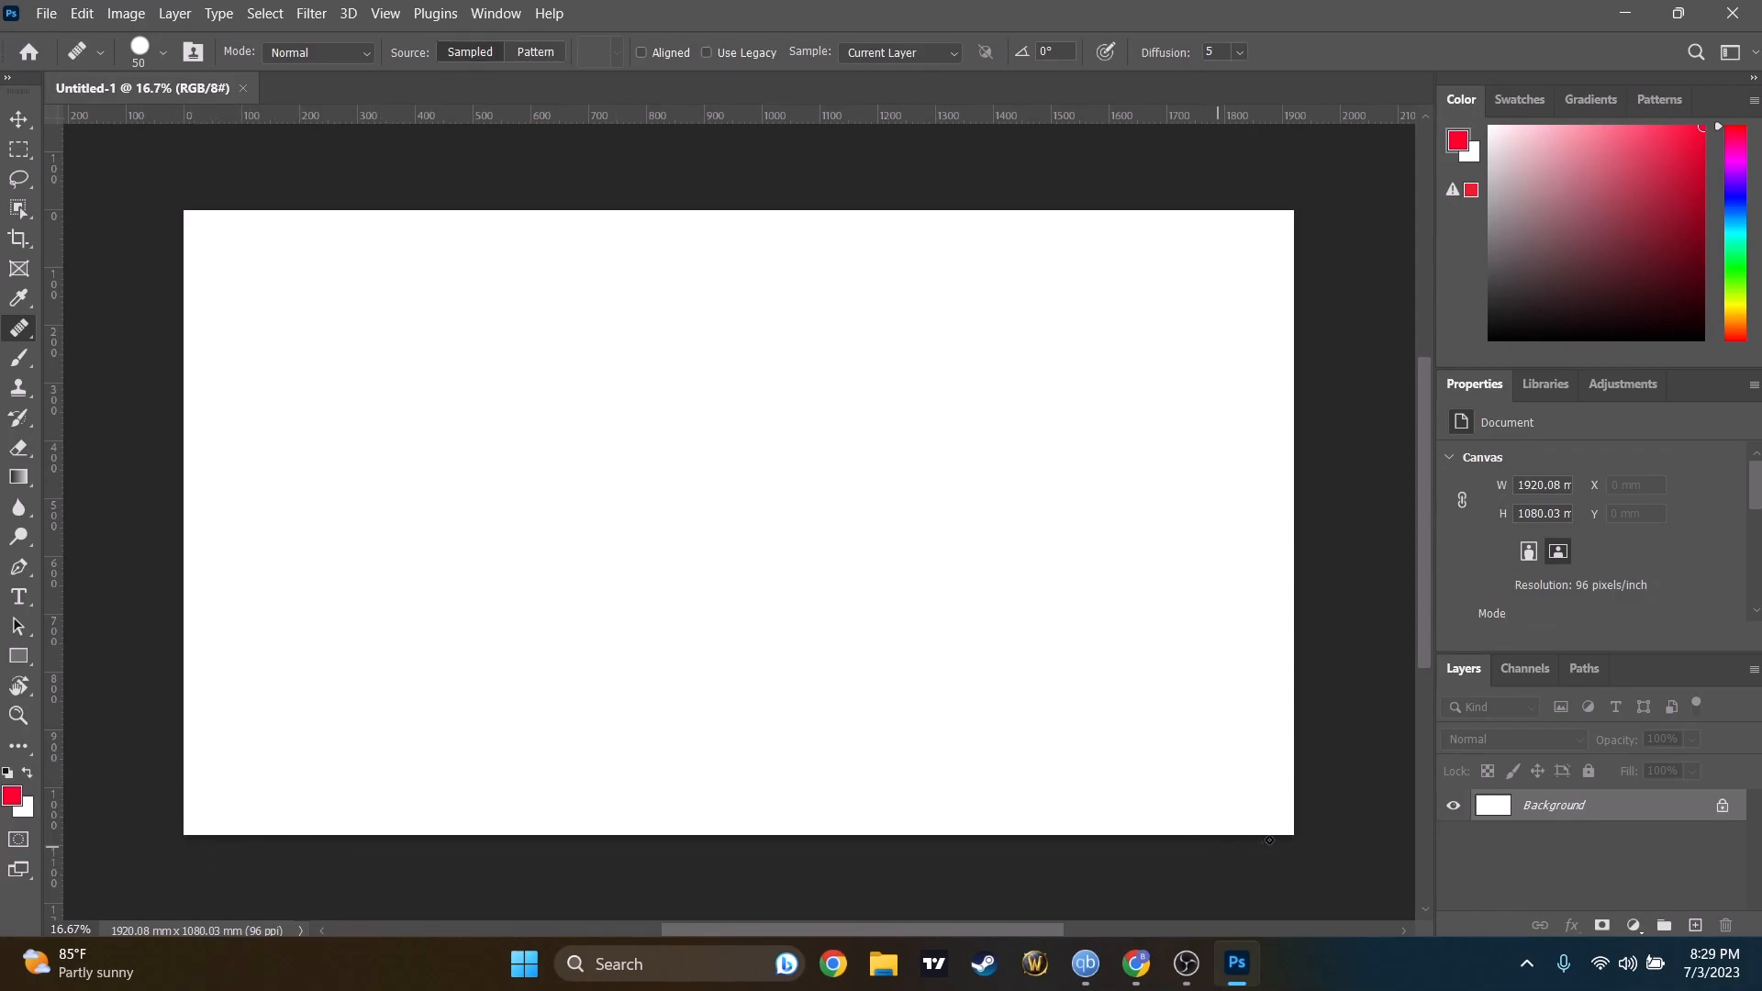
{"action": "left_click_drag", "start_coordinate": [1259, 8], "coordinate": [1325, 56]}
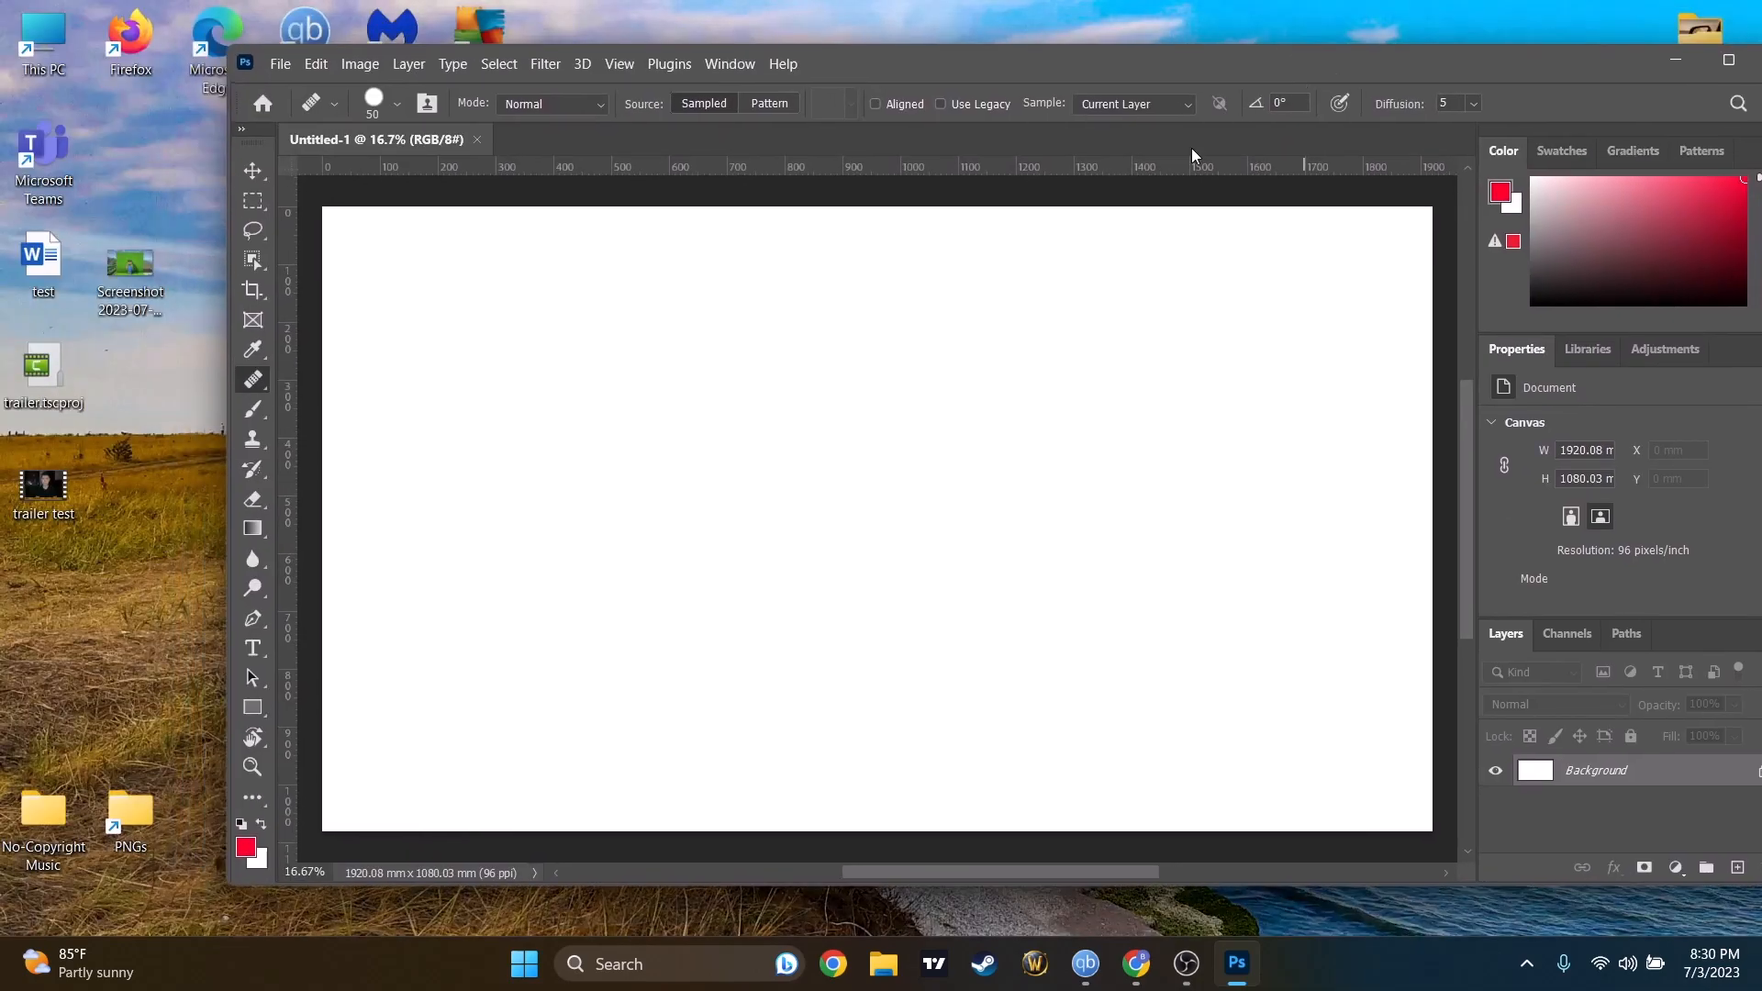
{"action": "left_click_drag", "start_coordinate": [884, 85], "coordinate": [856, 441]}
{"action": "left_click_drag", "start_coordinate": [544, 269], "coordinate": [658, 716]}
{"action": "double_click", "coordinate": [1015, 421]}
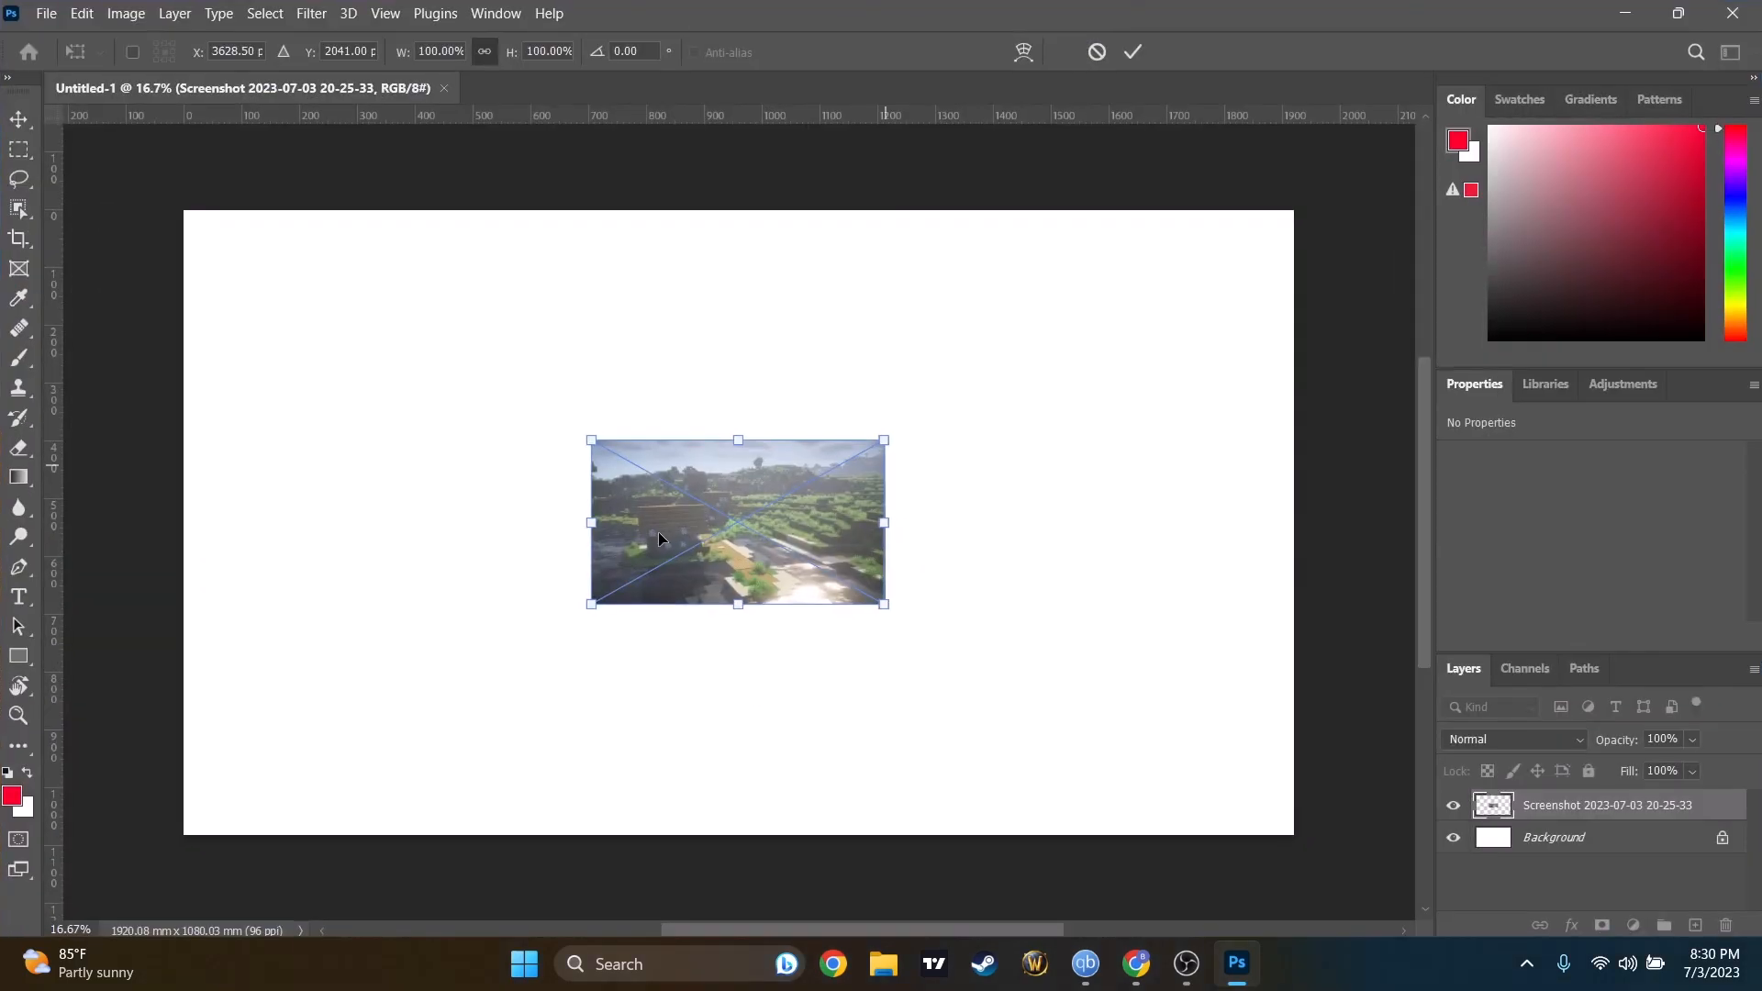
Align the placed screenshot with the canvas's upper-left corner and scale it to about 378%.
{"action": "left_click_drag", "start_coordinate": [658, 532], "coordinate": [240, 314]}
{"action": "left_click_drag", "start_coordinate": [467, 374], "coordinate": [1312, 787]}
{"action": "key", "text": "j"}
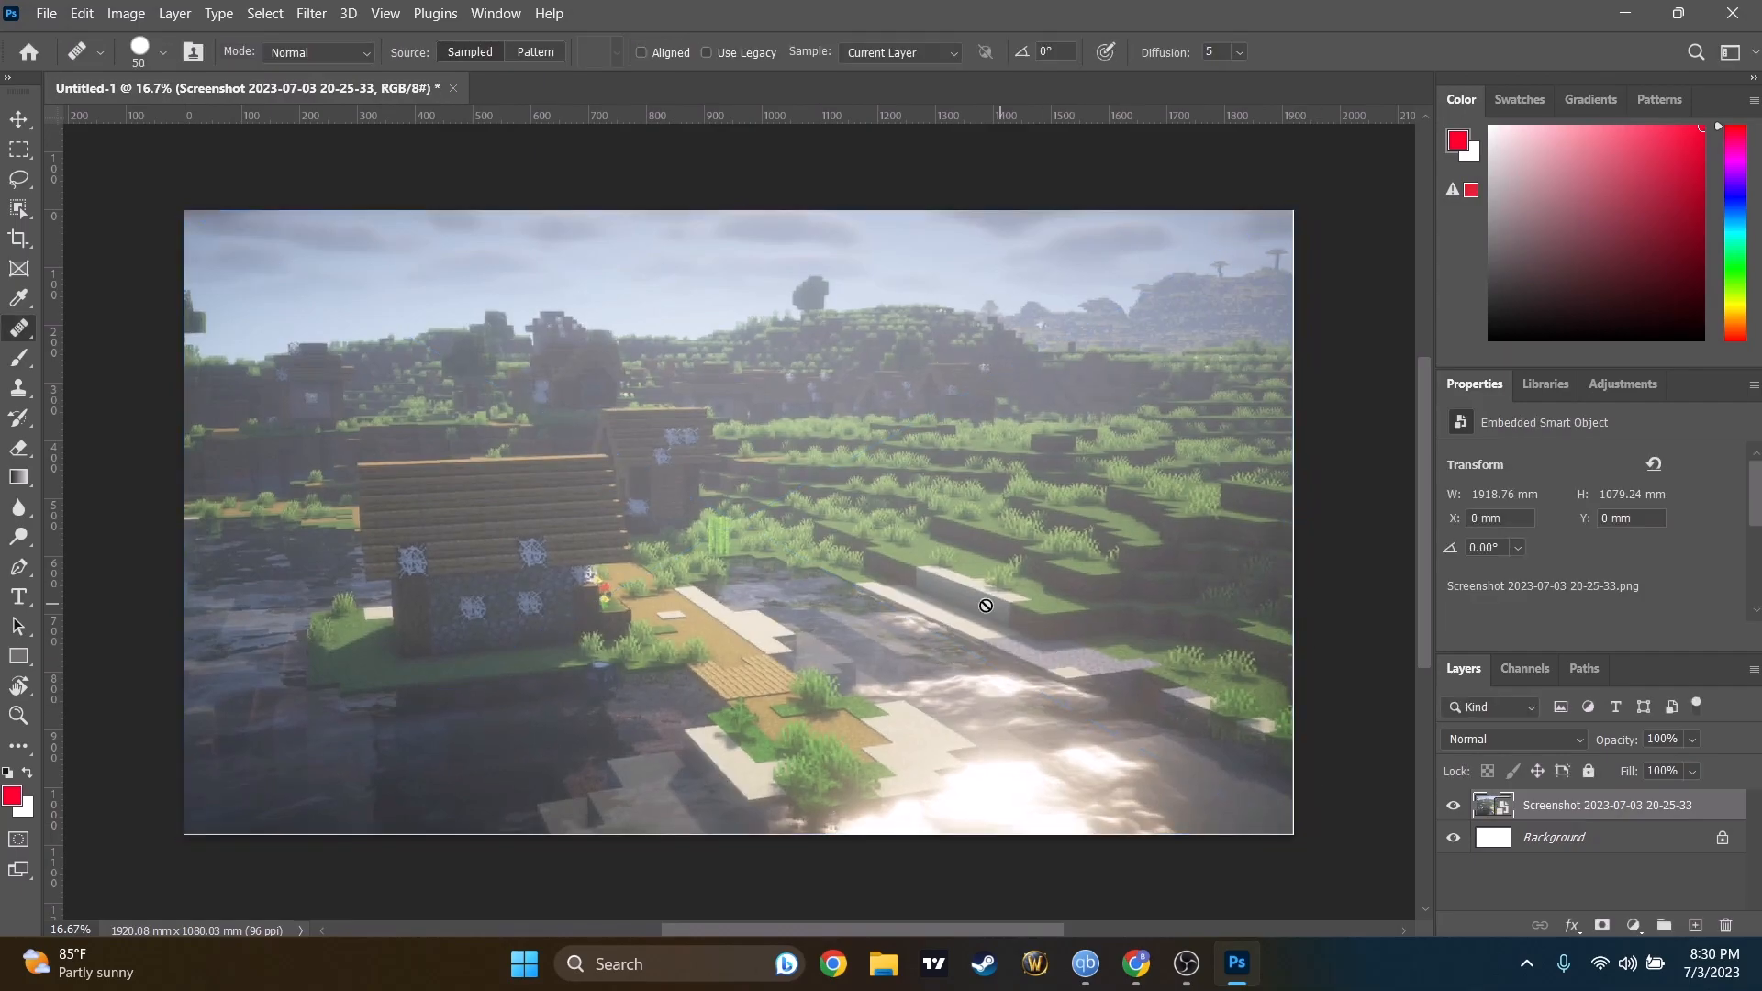
Enlarge the screenshot layer to about 381% to cover the white strips along the canvas edges.
{"action": "scroll", "coordinate": [1325, 529], "scroll_direction": "up", "scroll_amount": 6}
{"action": "left_click_drag", "start_coordinate": [1090, 493], "coordinate": [988, 449]}
{"action": "scroll", "coordinate": [1015, 461], "scroll_direction": "down", "scroll_amount": 6}
{"action": "left_click_drag", "start_coordinate": [420, 381], "coordinate": [737, 458]}
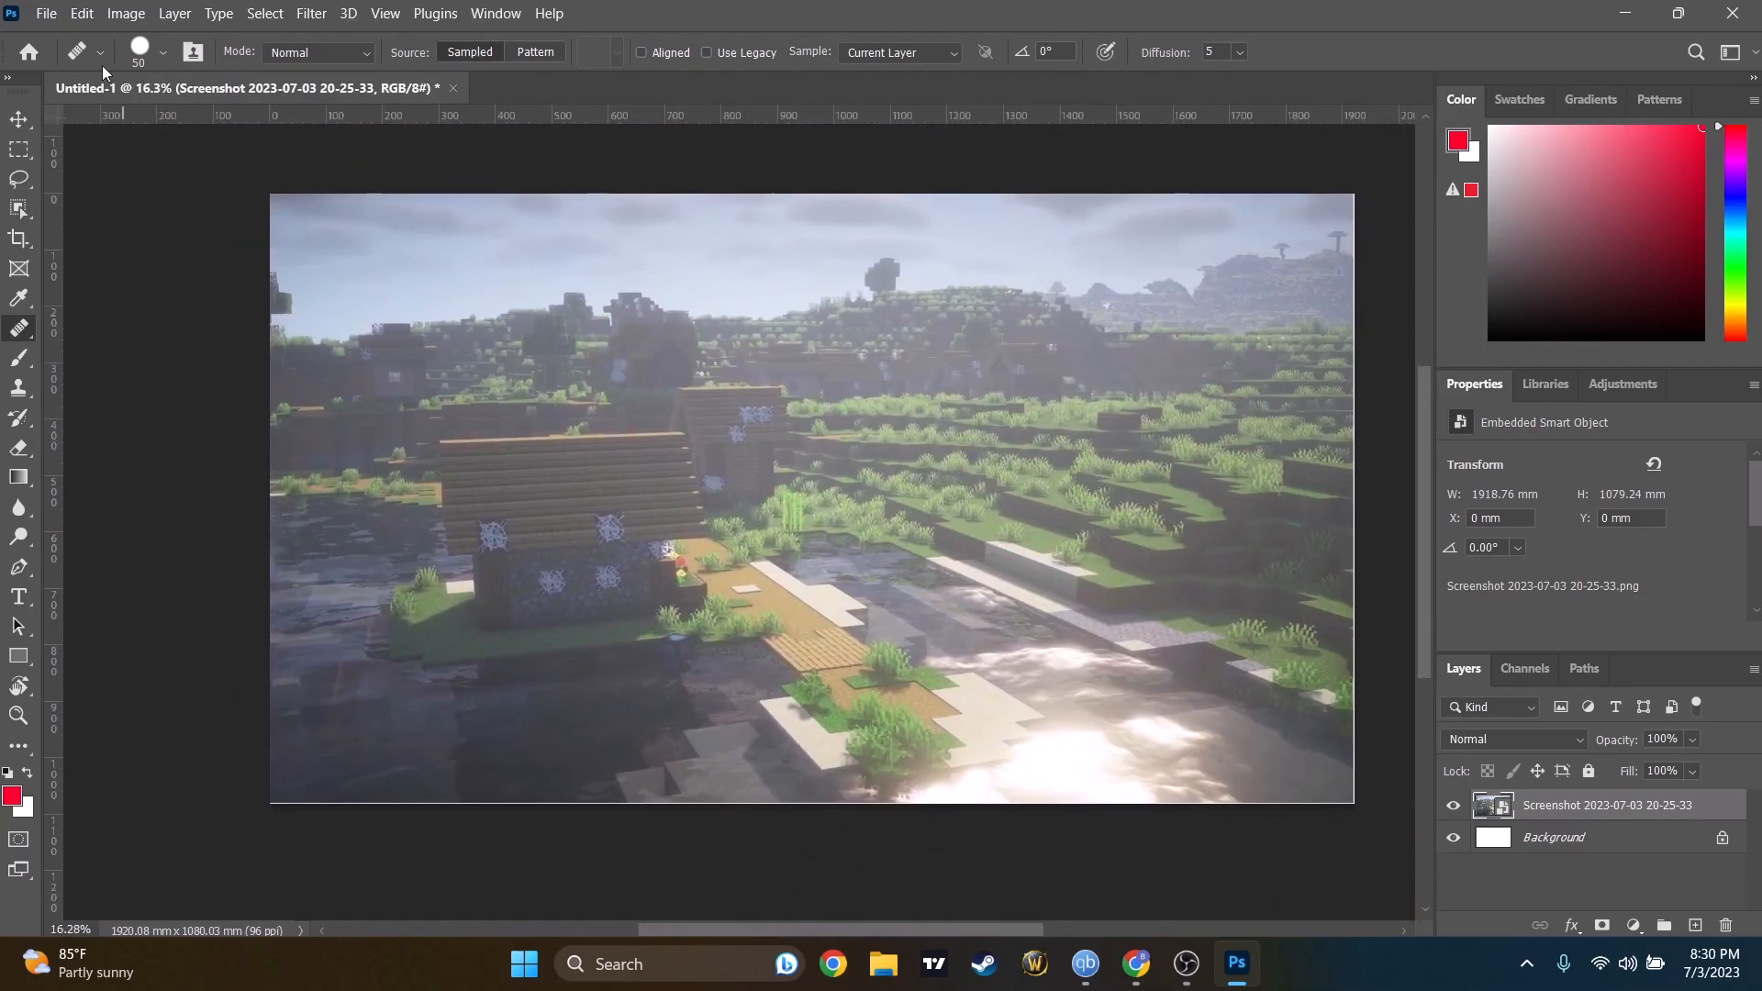
{"action": "left_click", "coordinate": [20, 120]}
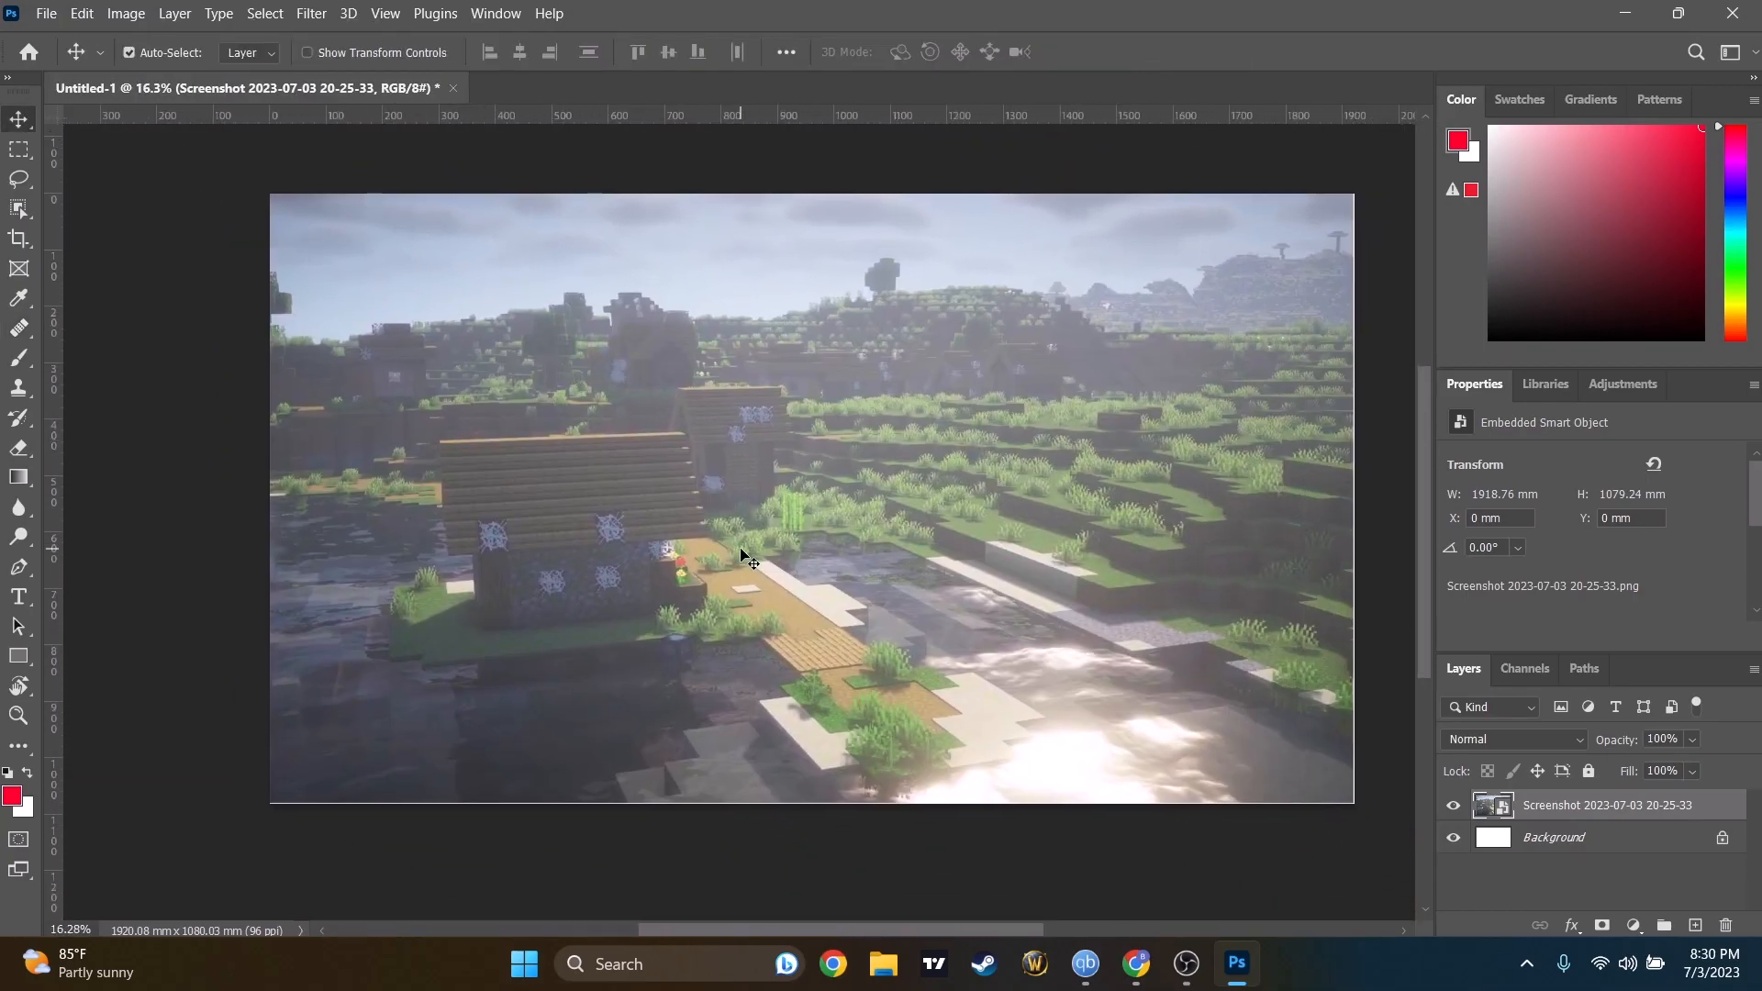
{"action": "key", "text": "ctrl+t"}
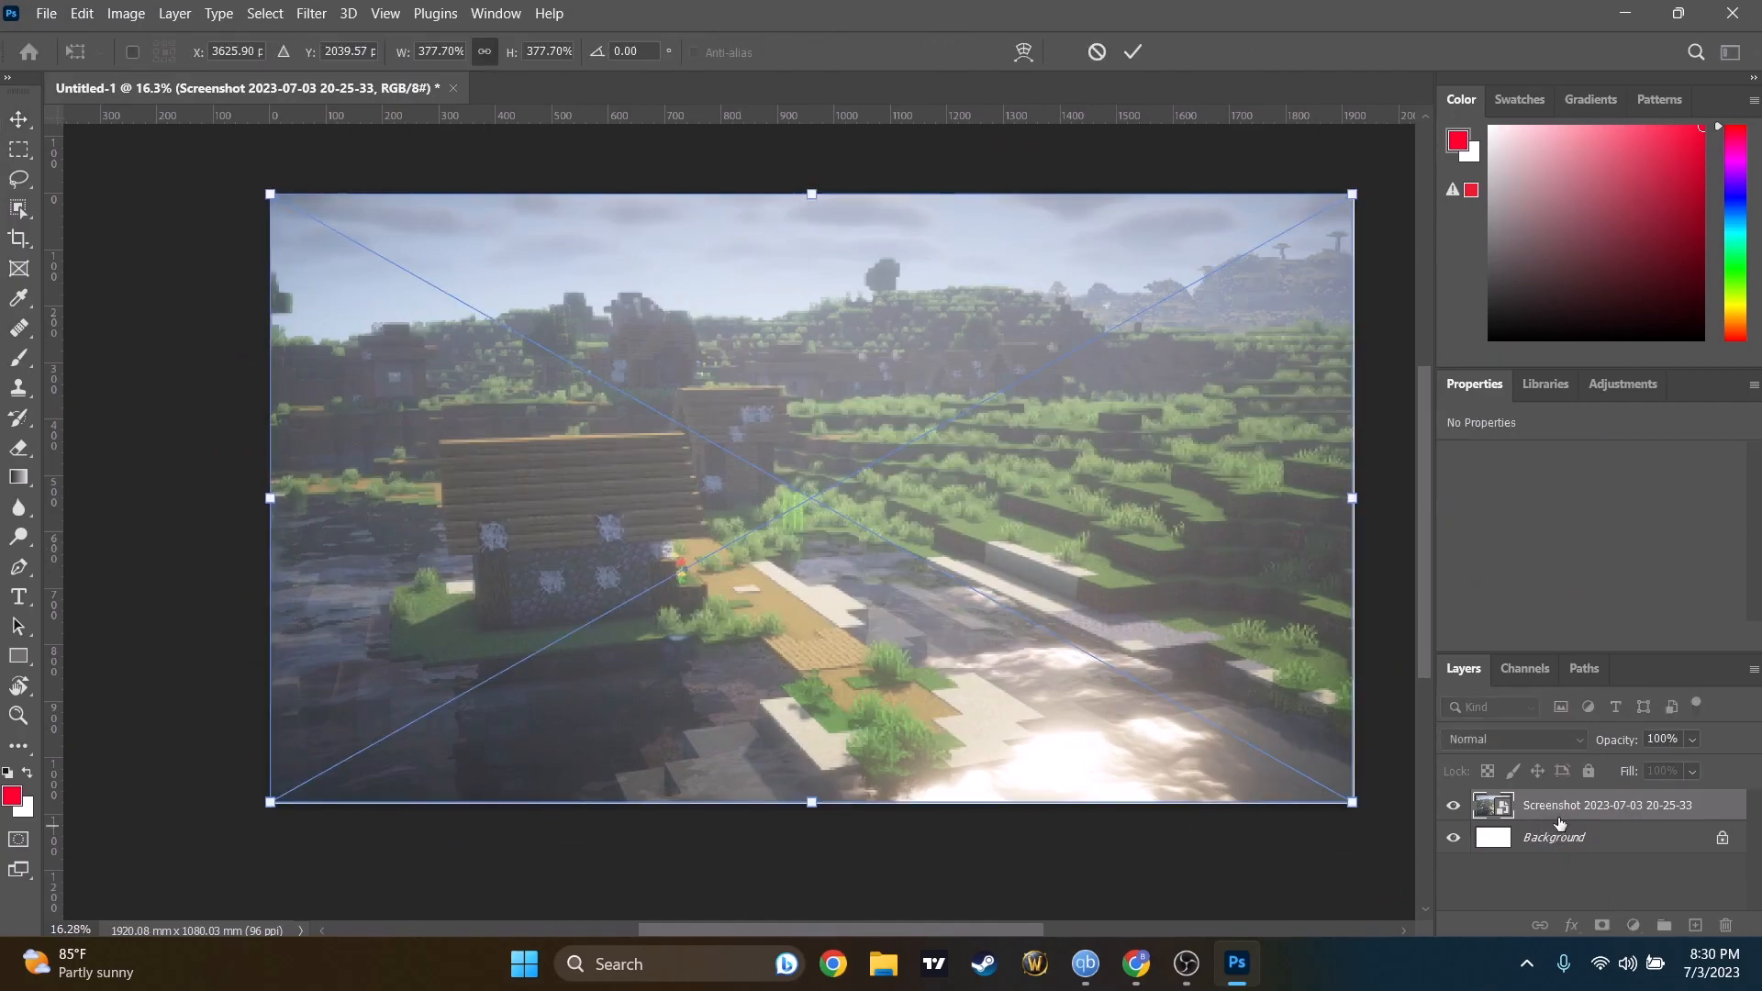
{"action": "left_click_drag", "start_coordinate": [1353, 803], "coordinate": [1360, 813]}
{"action": "key", "text": "Return"}
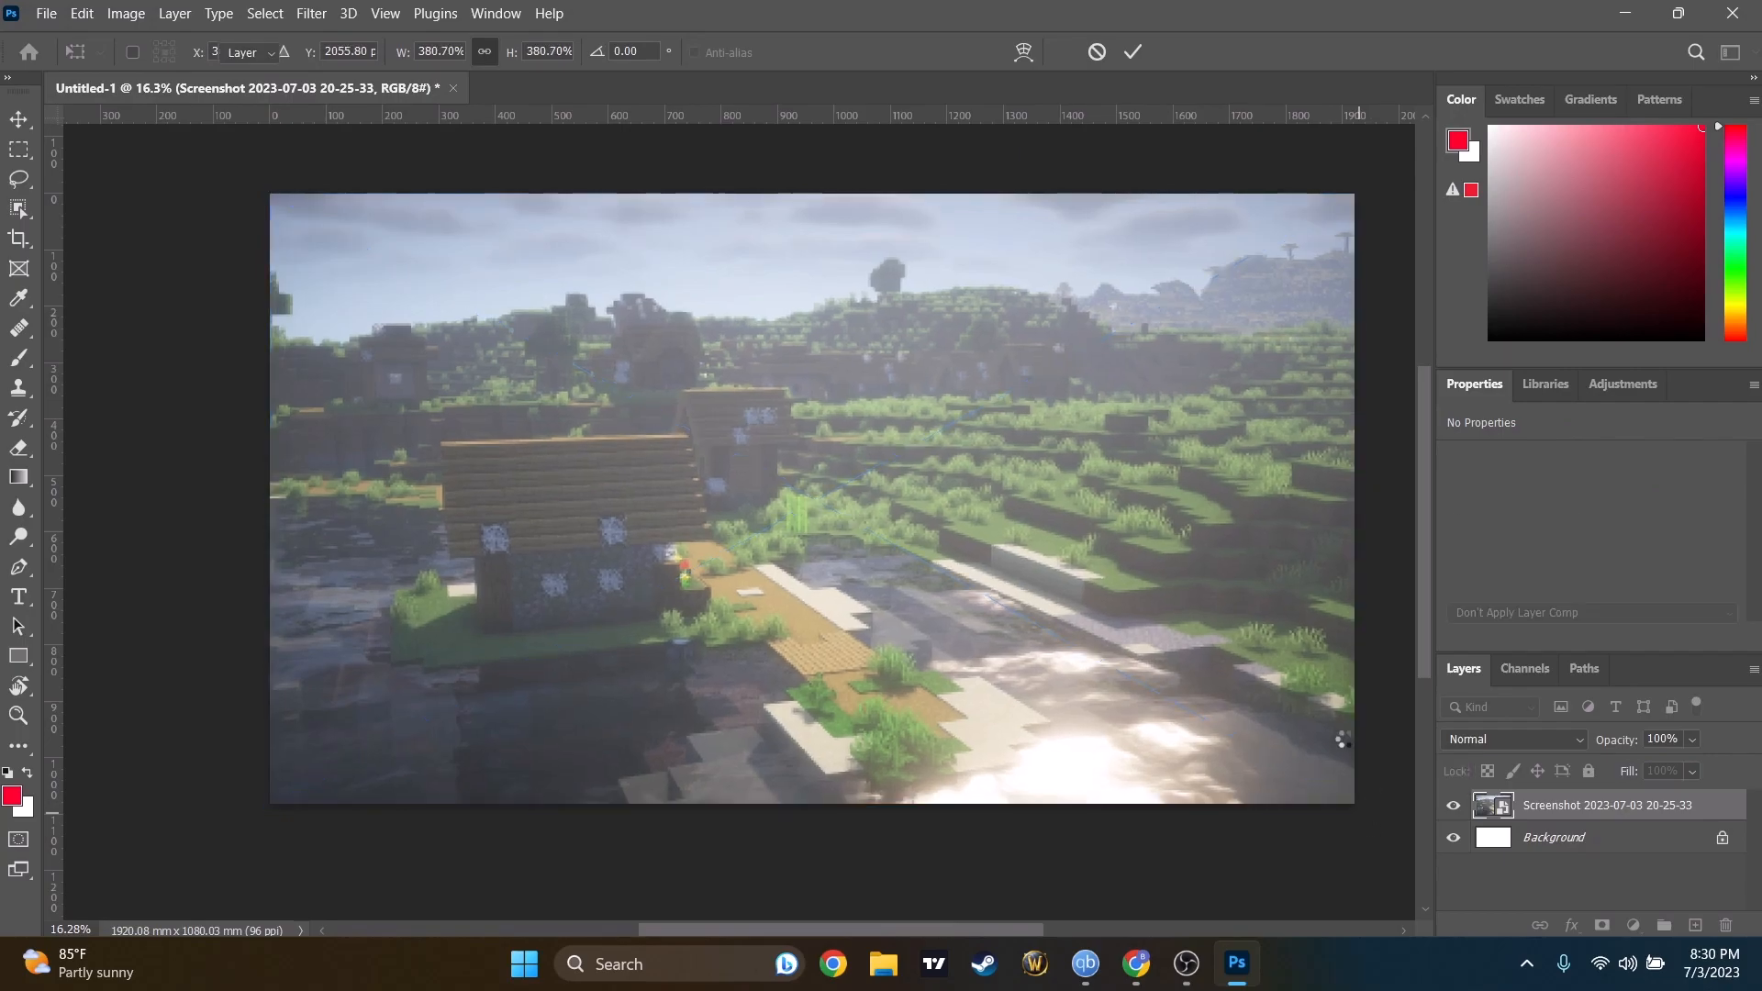
{"action": "left_click_drag", "start_coordinate": [929, 542], "coordinate": [882, 555]}
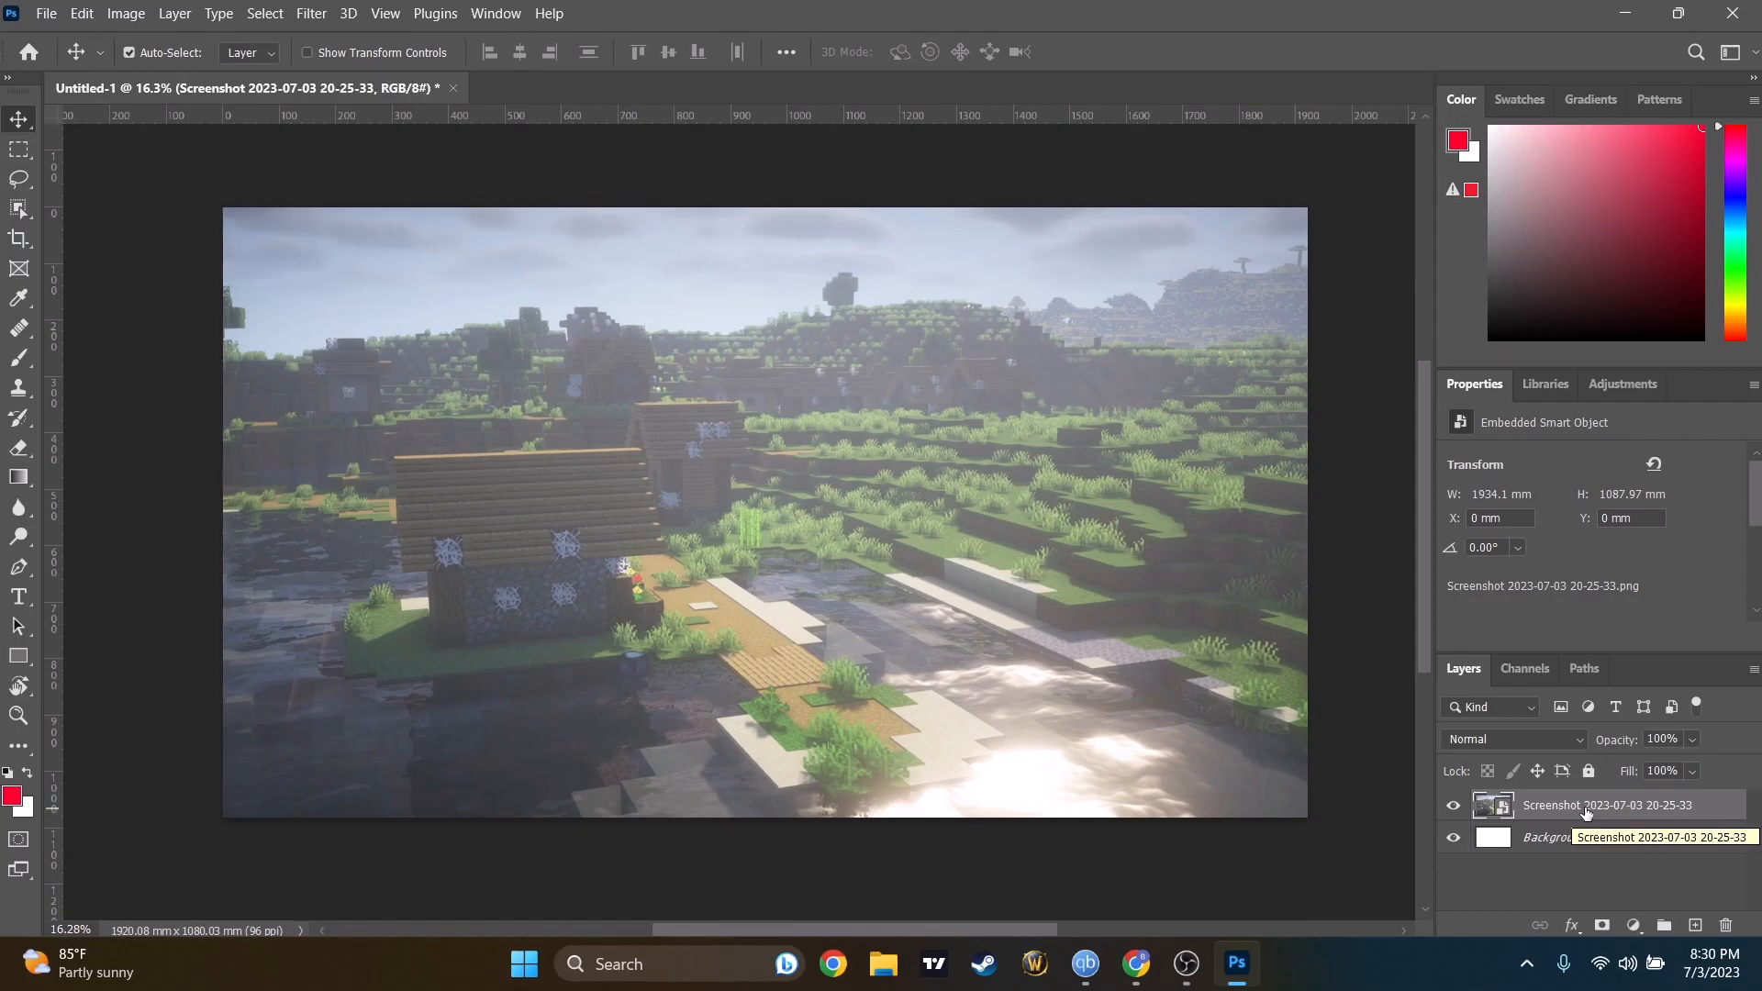
Apply the Camera Raw Filter to the screenshot layer with Exposure +0.30, Contrast +35, Highlights -100, Whites -28 and Blacks -31.
{"action": "key", "text": "ctrl+shift+a"}
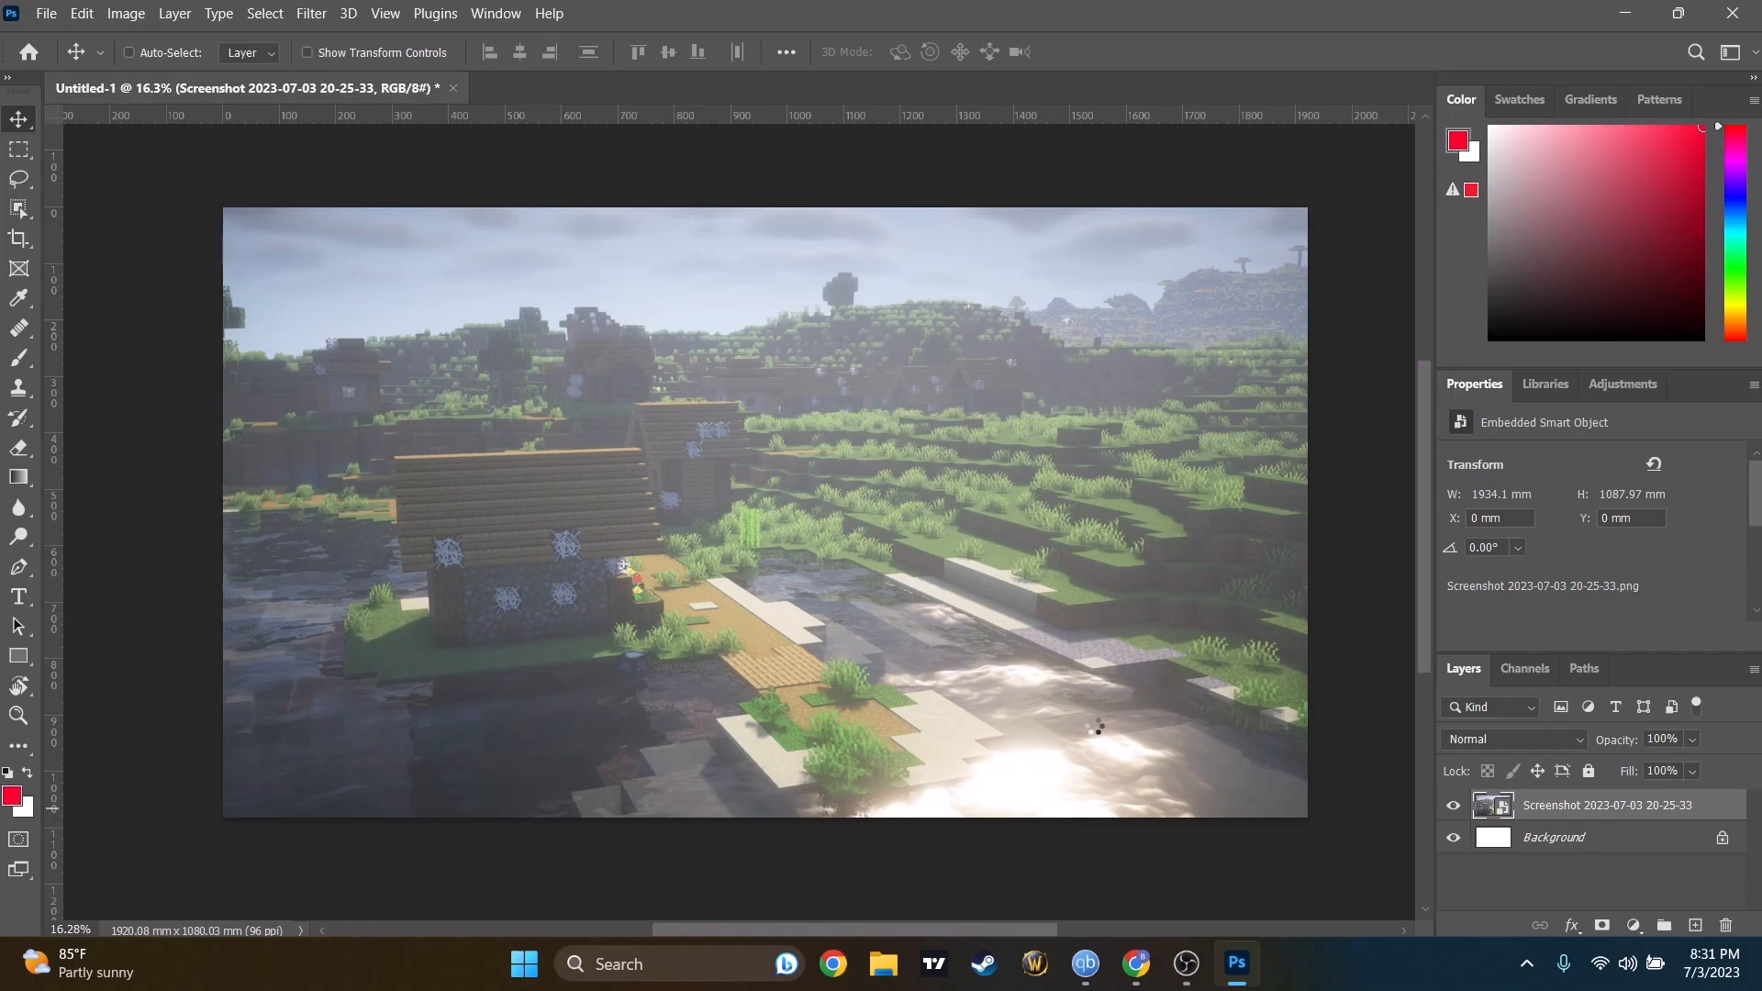
{"action": "key", "text": "shift+ctrl+a"}
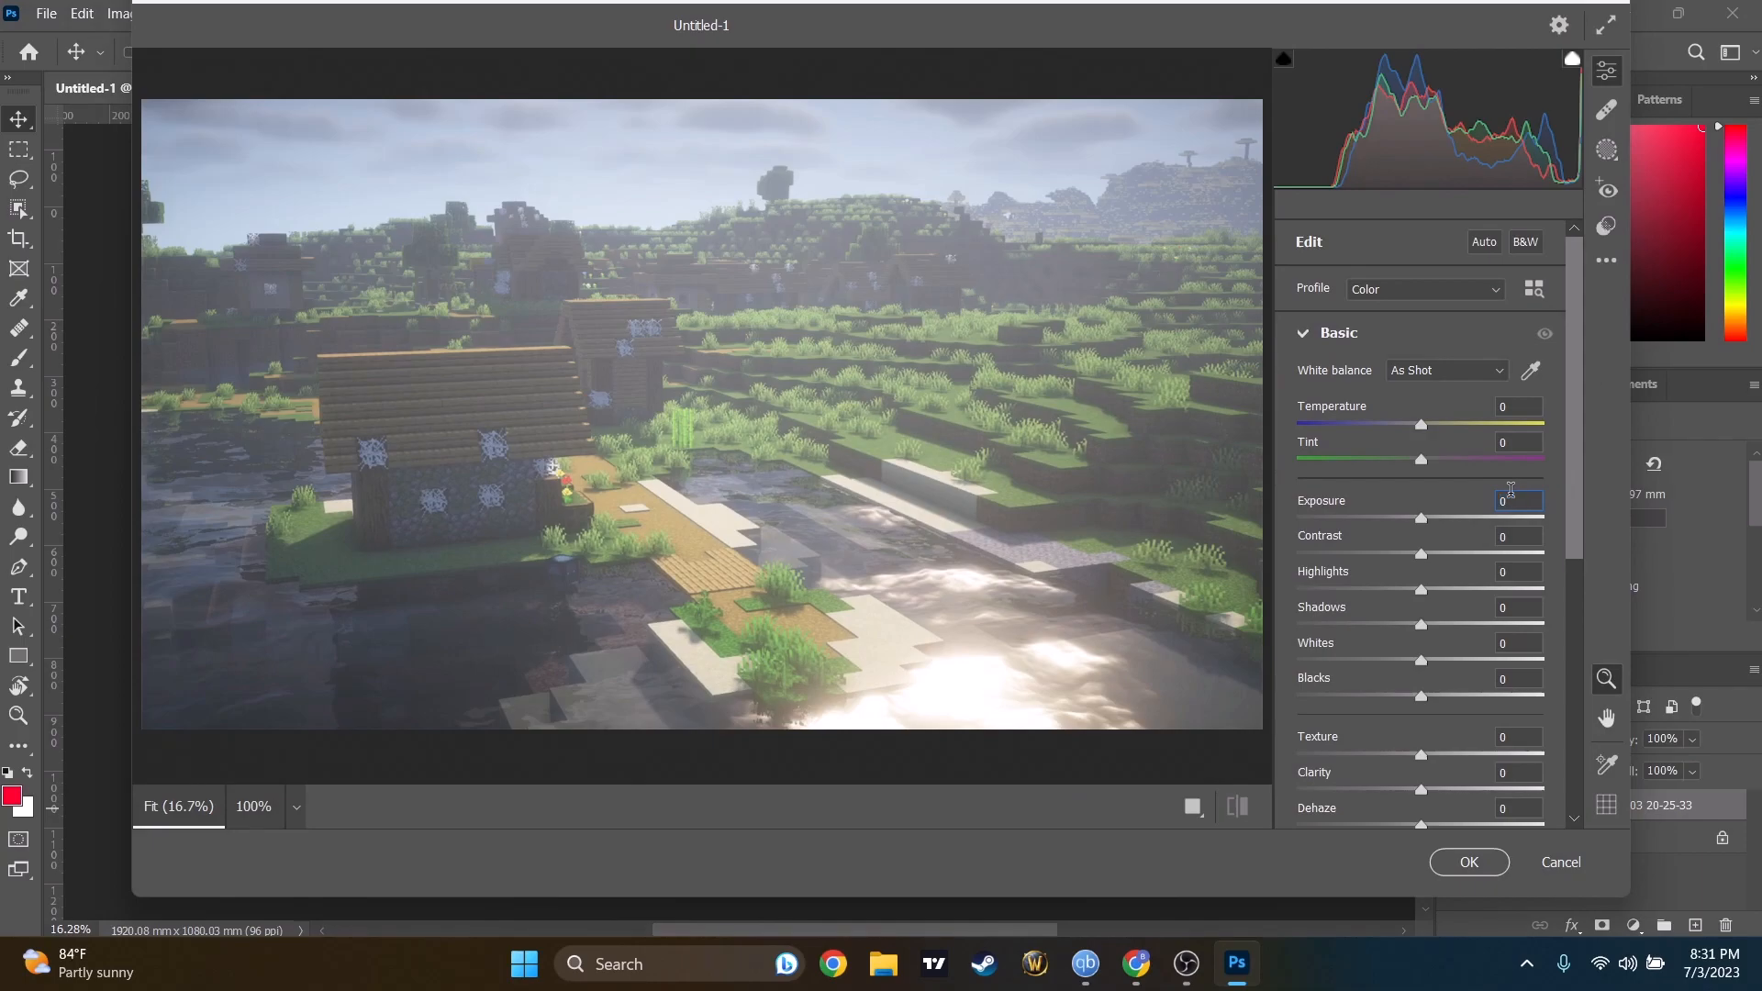
{"action": "type", "text": "3"}
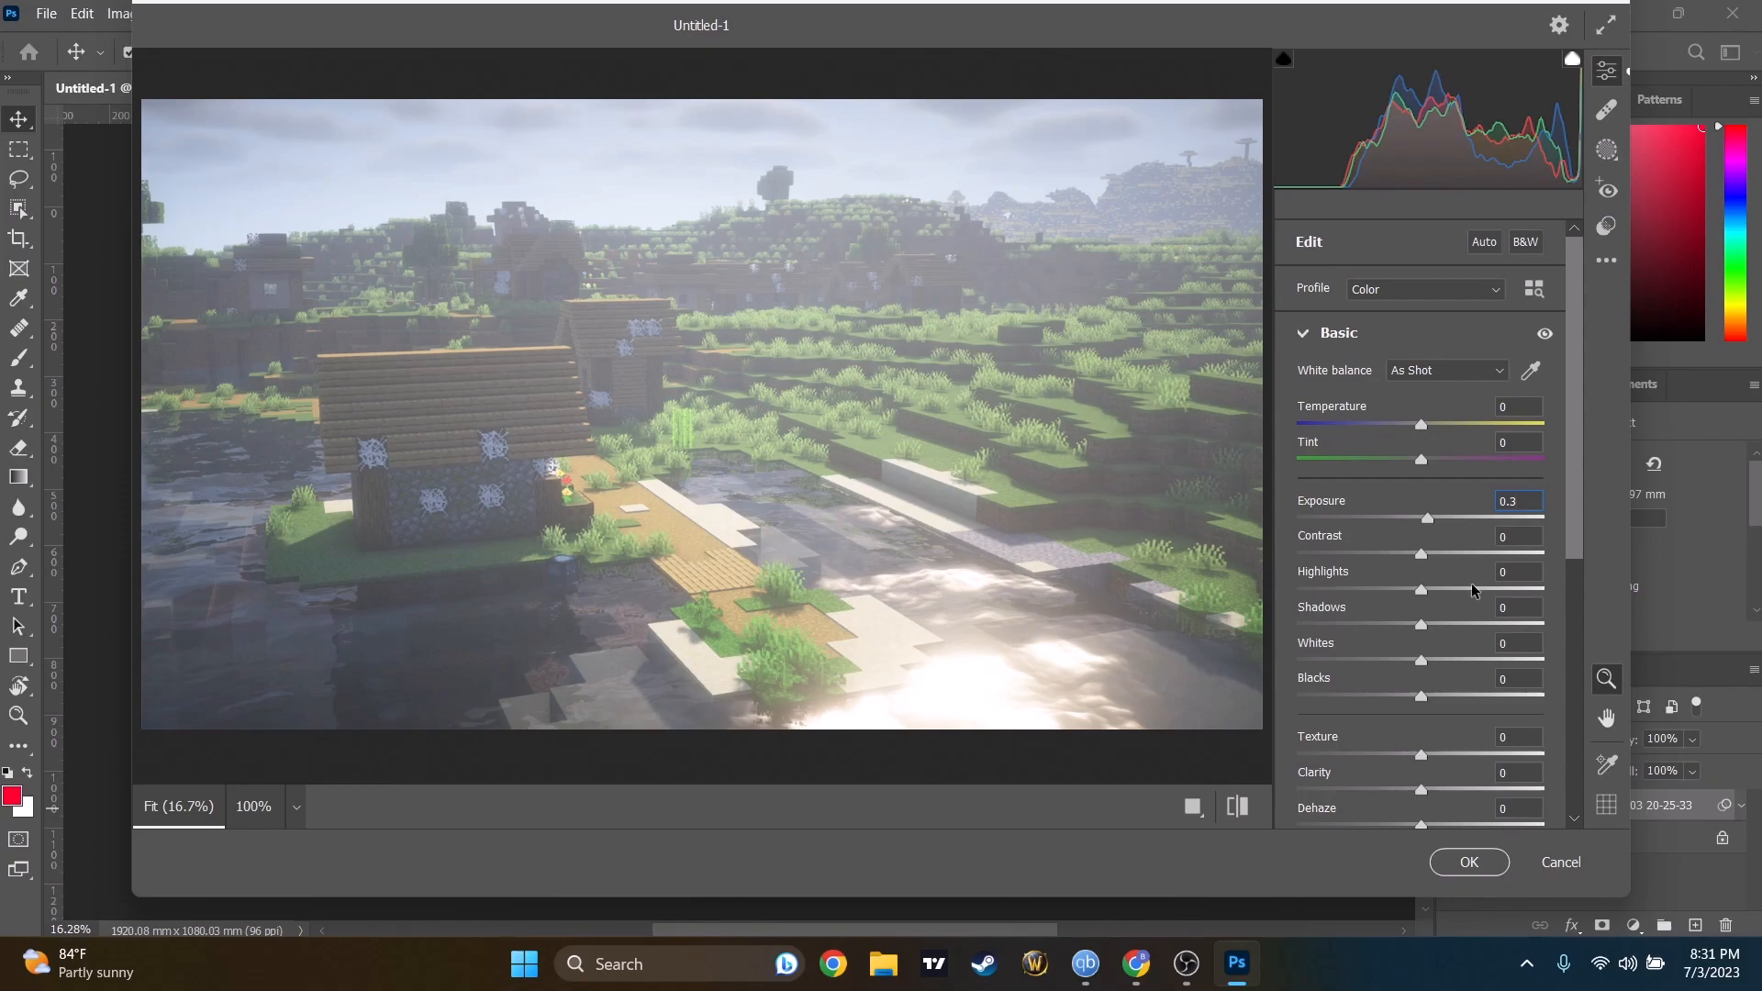
{"action": "left_click_drag", "start_coordinate": [1422, 556], "coordinate": [1255, 618]}
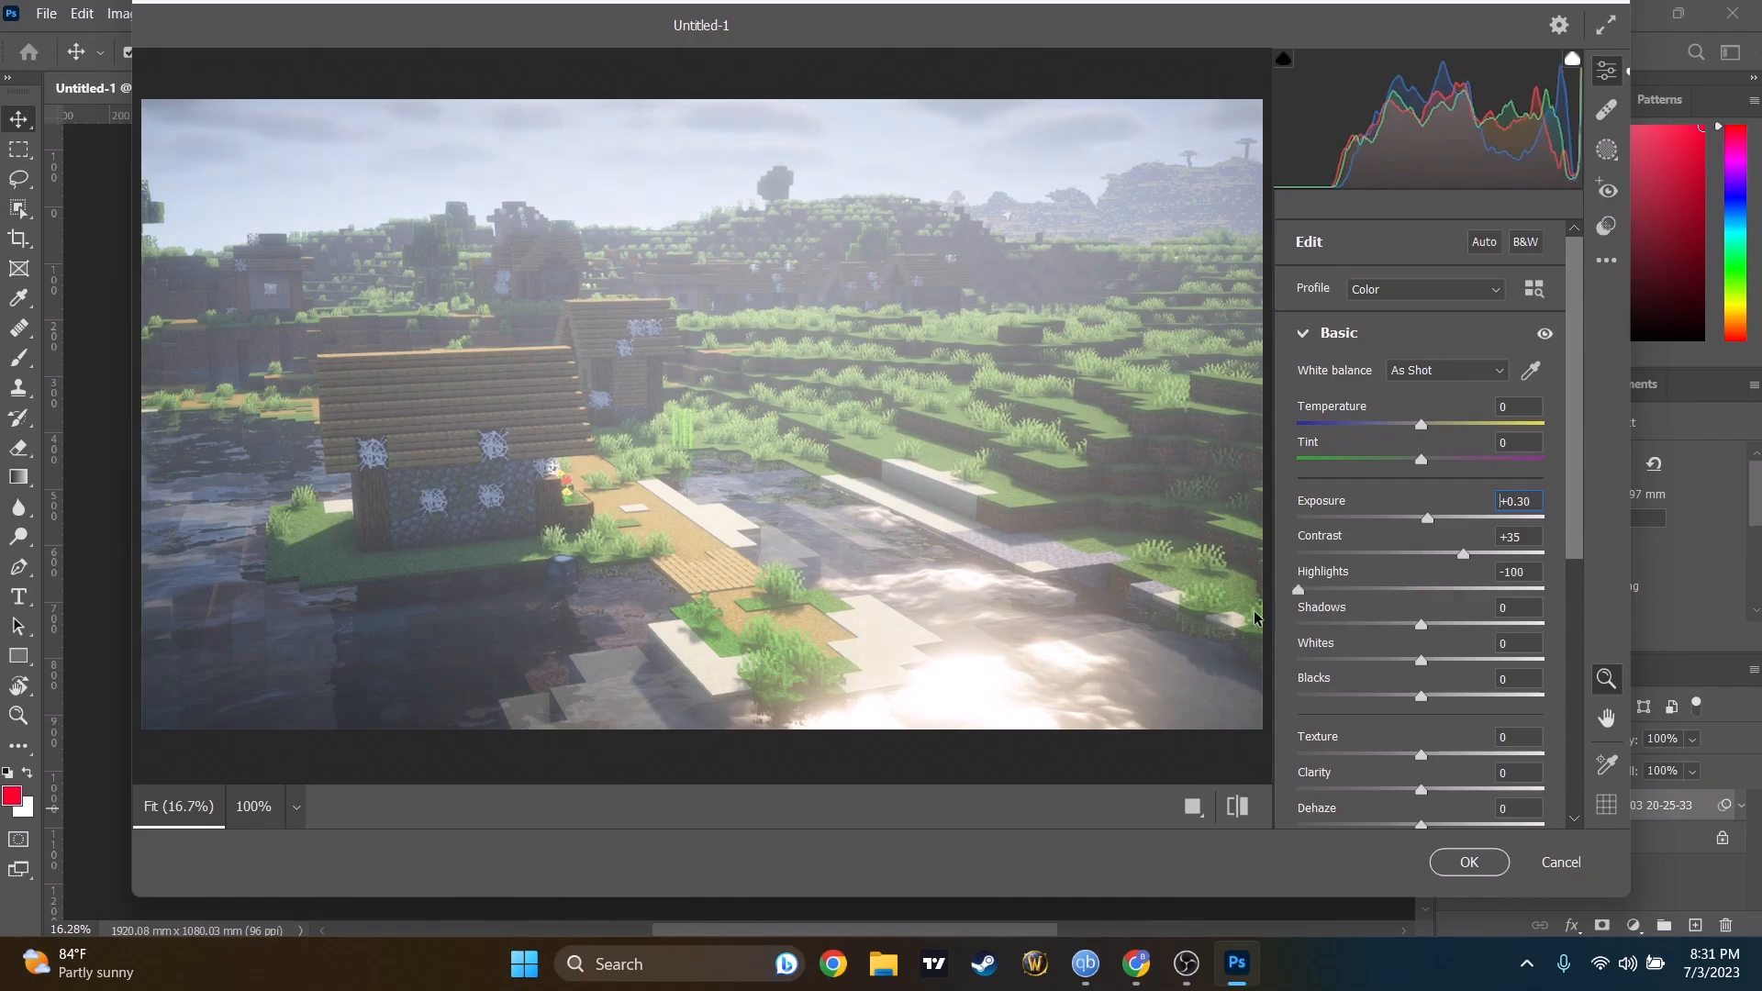
{"action": "left_click_drag", "start_coordinate": [1417, 633], "coordinate": [1389, 756]}
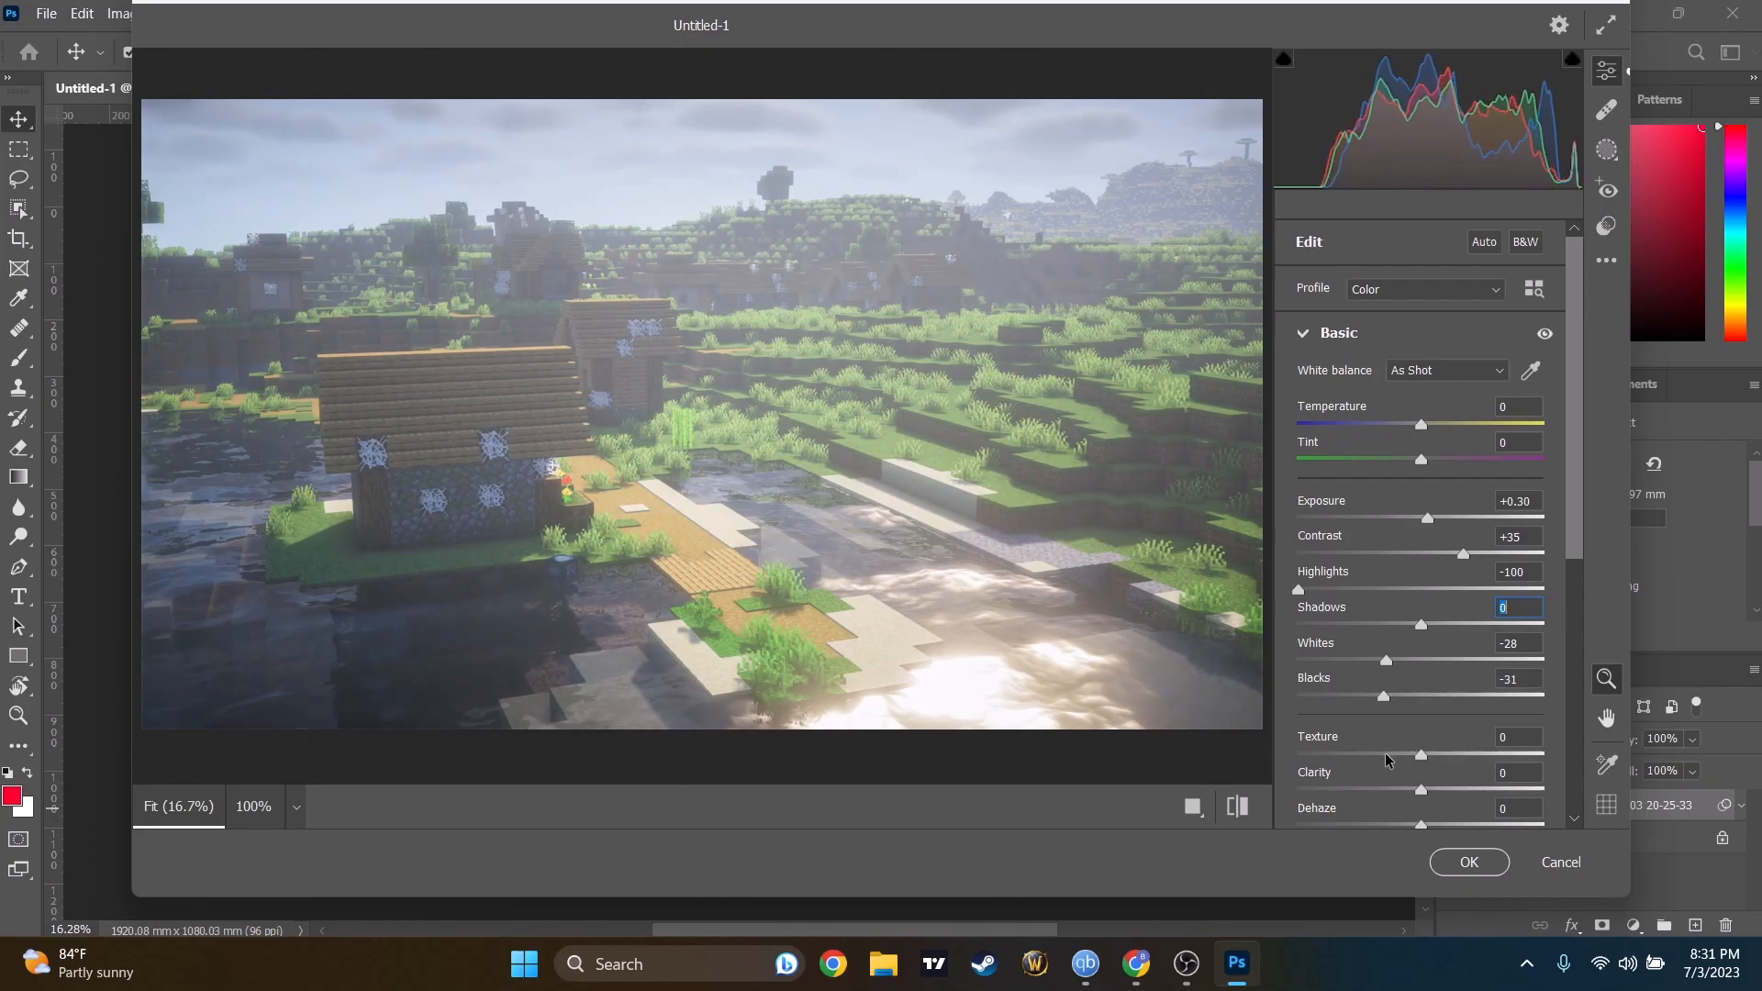
Set the Camera Raw Texture to +39, Clarity to +36 and Dehaze to +4.
{"action": "scroll", "coordinate": [1408, 746], "scroll_direction": "down", "scroll_amount": 3}
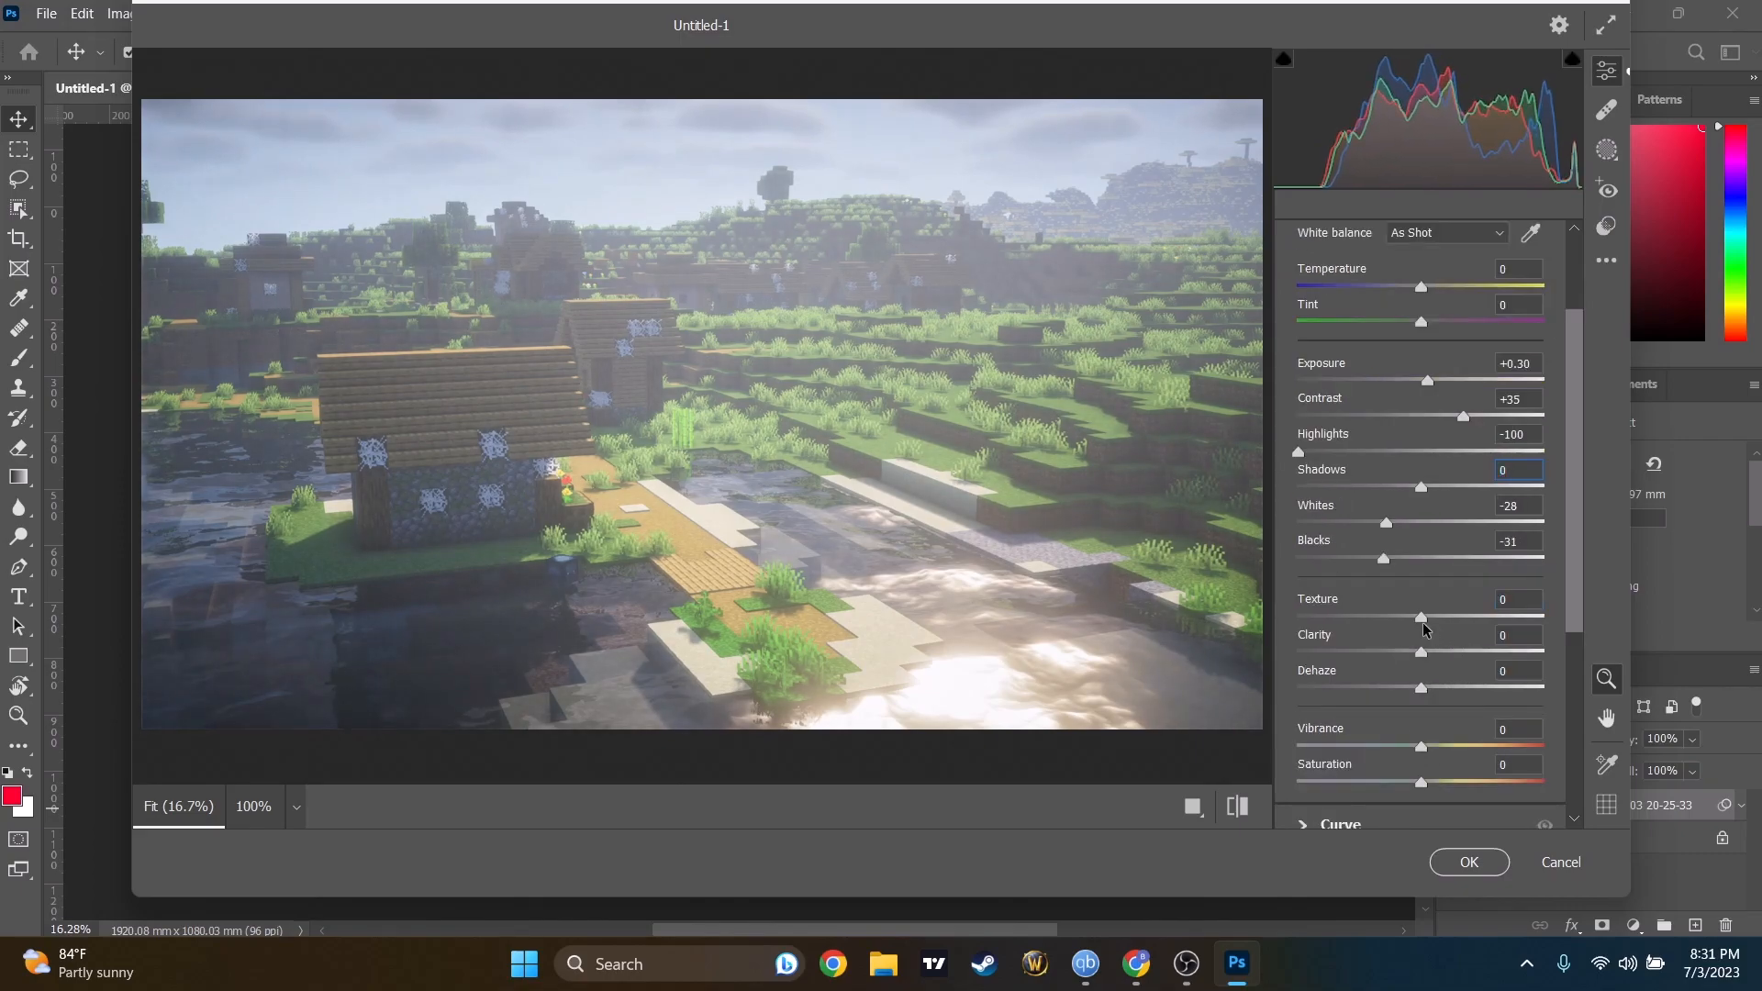
{"action": "left_click_drag", "start_coordinate": [1419, 623], "coordinate": [1437, 705]}
{"action": "left_click", "coordinate": [1525, 674]}
{"action": "type", "text": "4"}
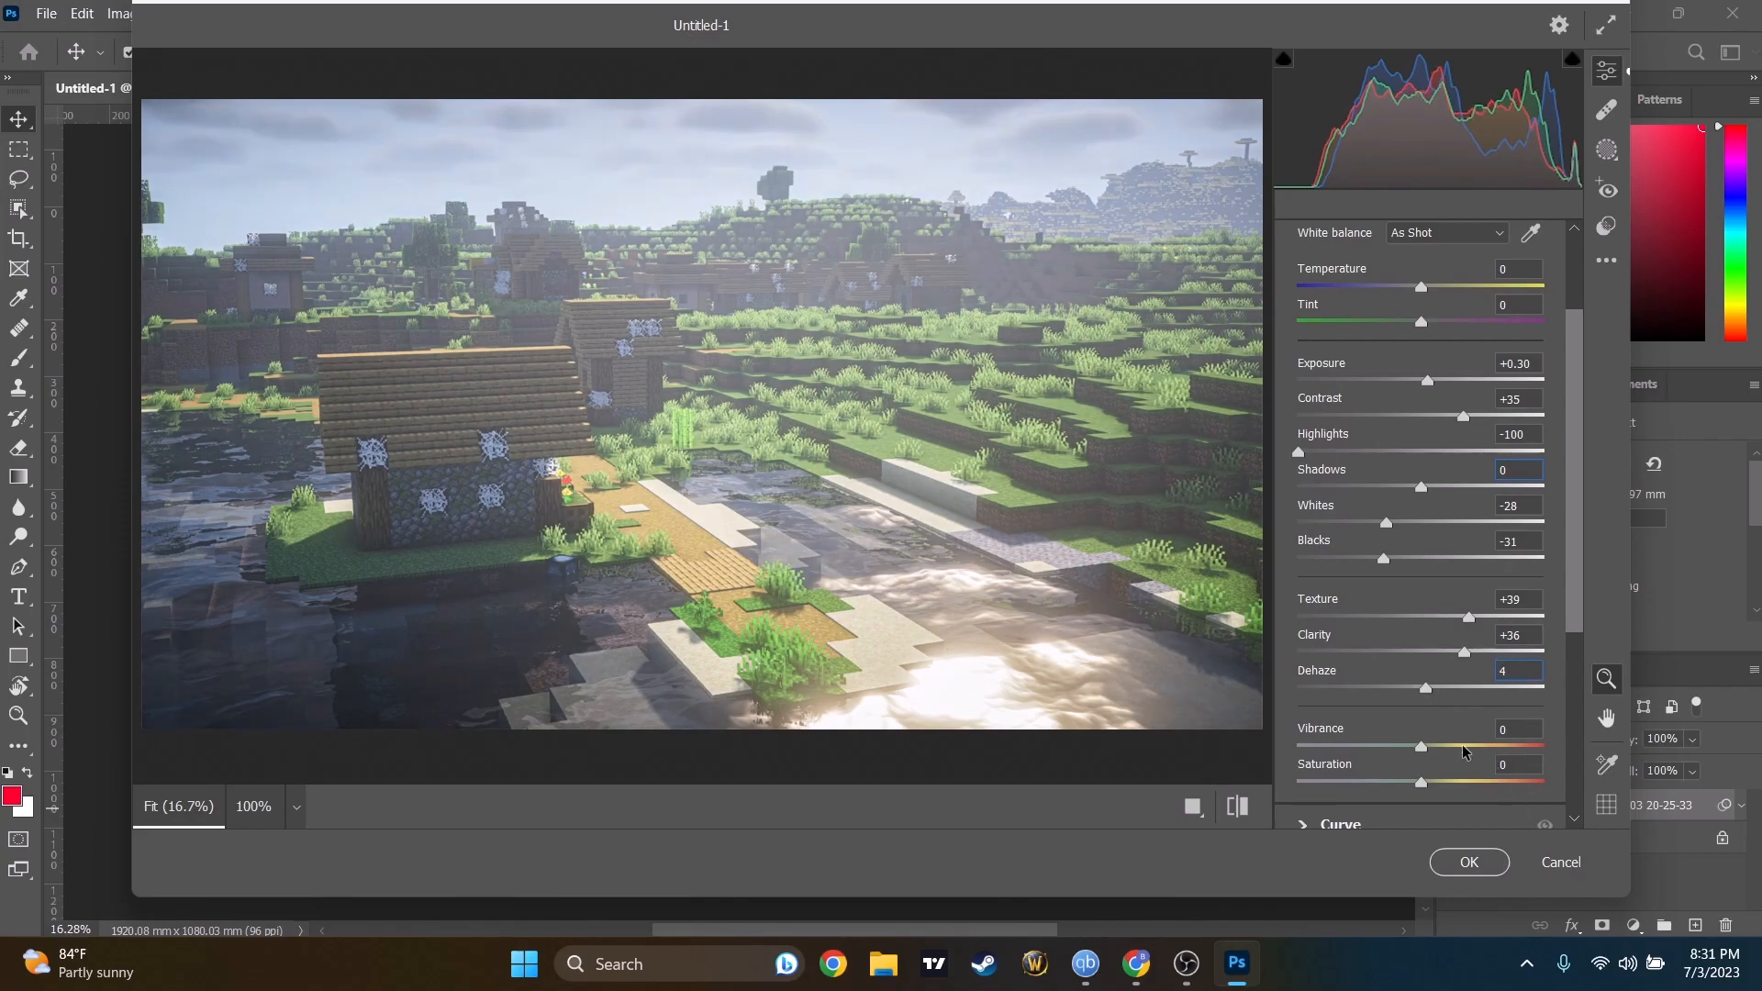
Raise the Camera Raw Vibrance to +58 and Saturation to +5.
{"action": "scroll", "coordinate": [1472, 704], "scroll_direction": "down", "scroll_amount": 3}
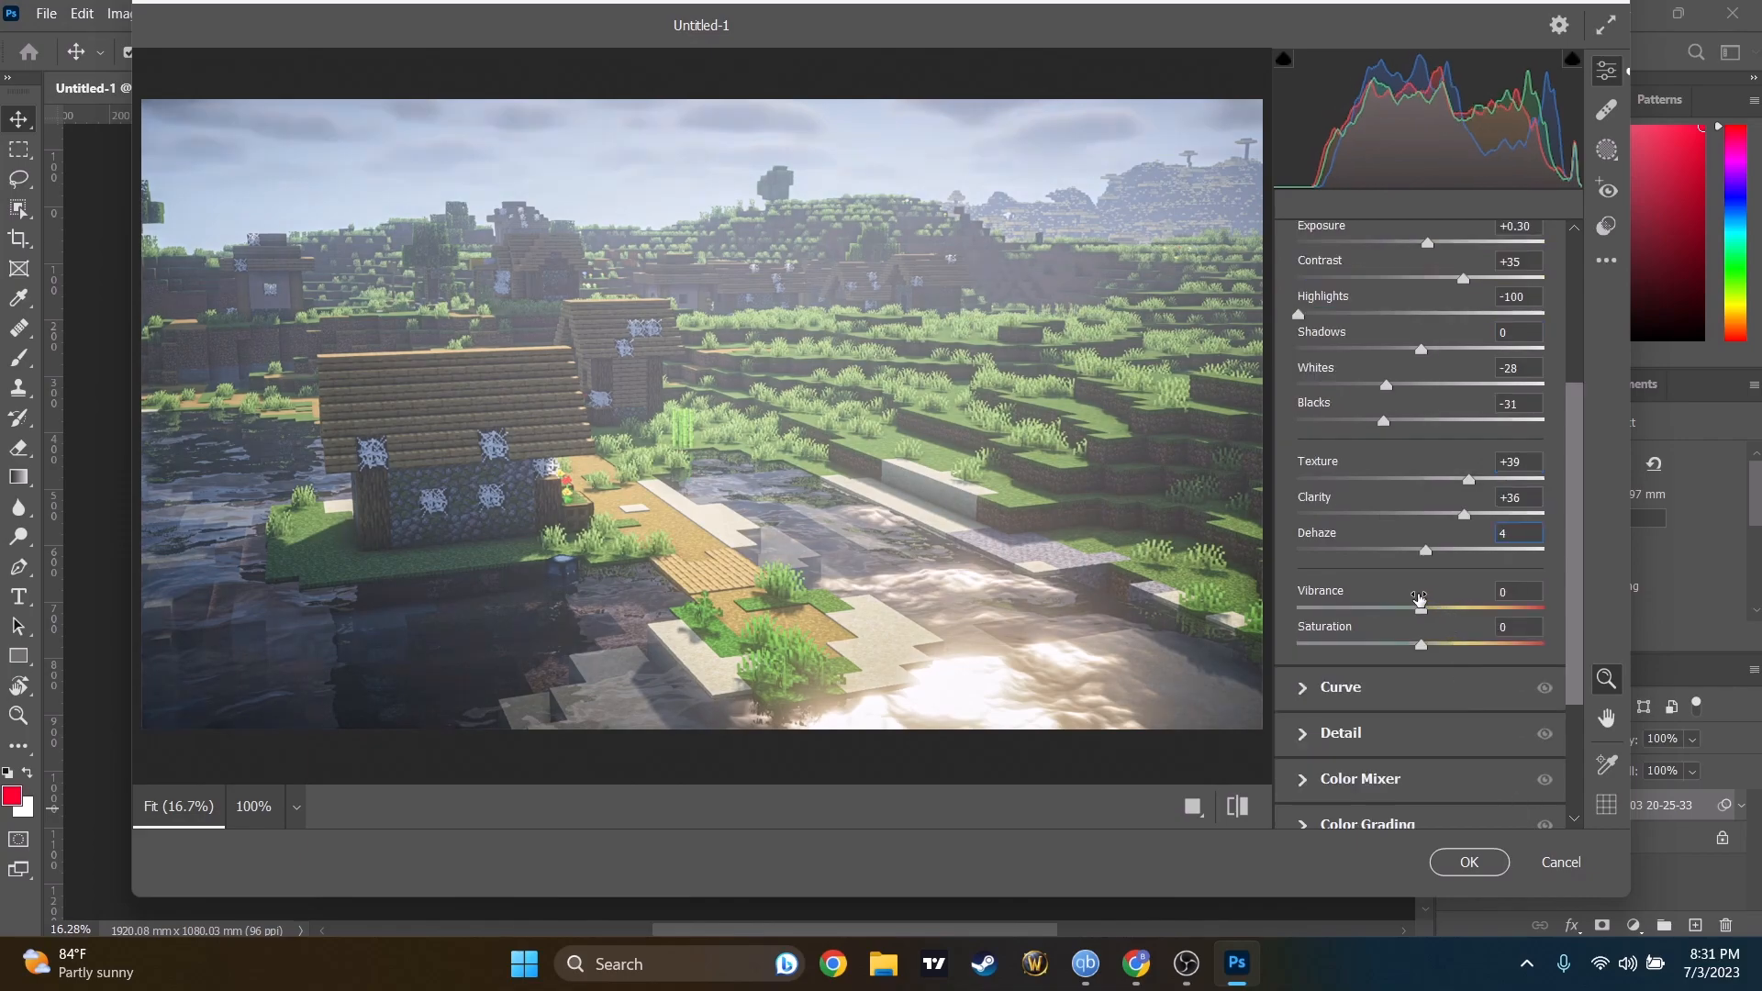
{"action": "scroll", "coordinate": [1423, 613], "scroll_direction": "down", "scroll_amount": 3}
{"action": "left_click_drag", "start_coordinate": [1420, 472], "coordinate": [1502, 508]}
{"action": "left_click", "coordinate": [1517, 491]}
{"action": "type", "text": "5"}
Increase the Camera Raw Dehaze to 15 and apply the filter to the landscape.
{"action": "scroll", "coordinate": [1487, 580], "scroll_direction": "up", "scroll_amount": 3}
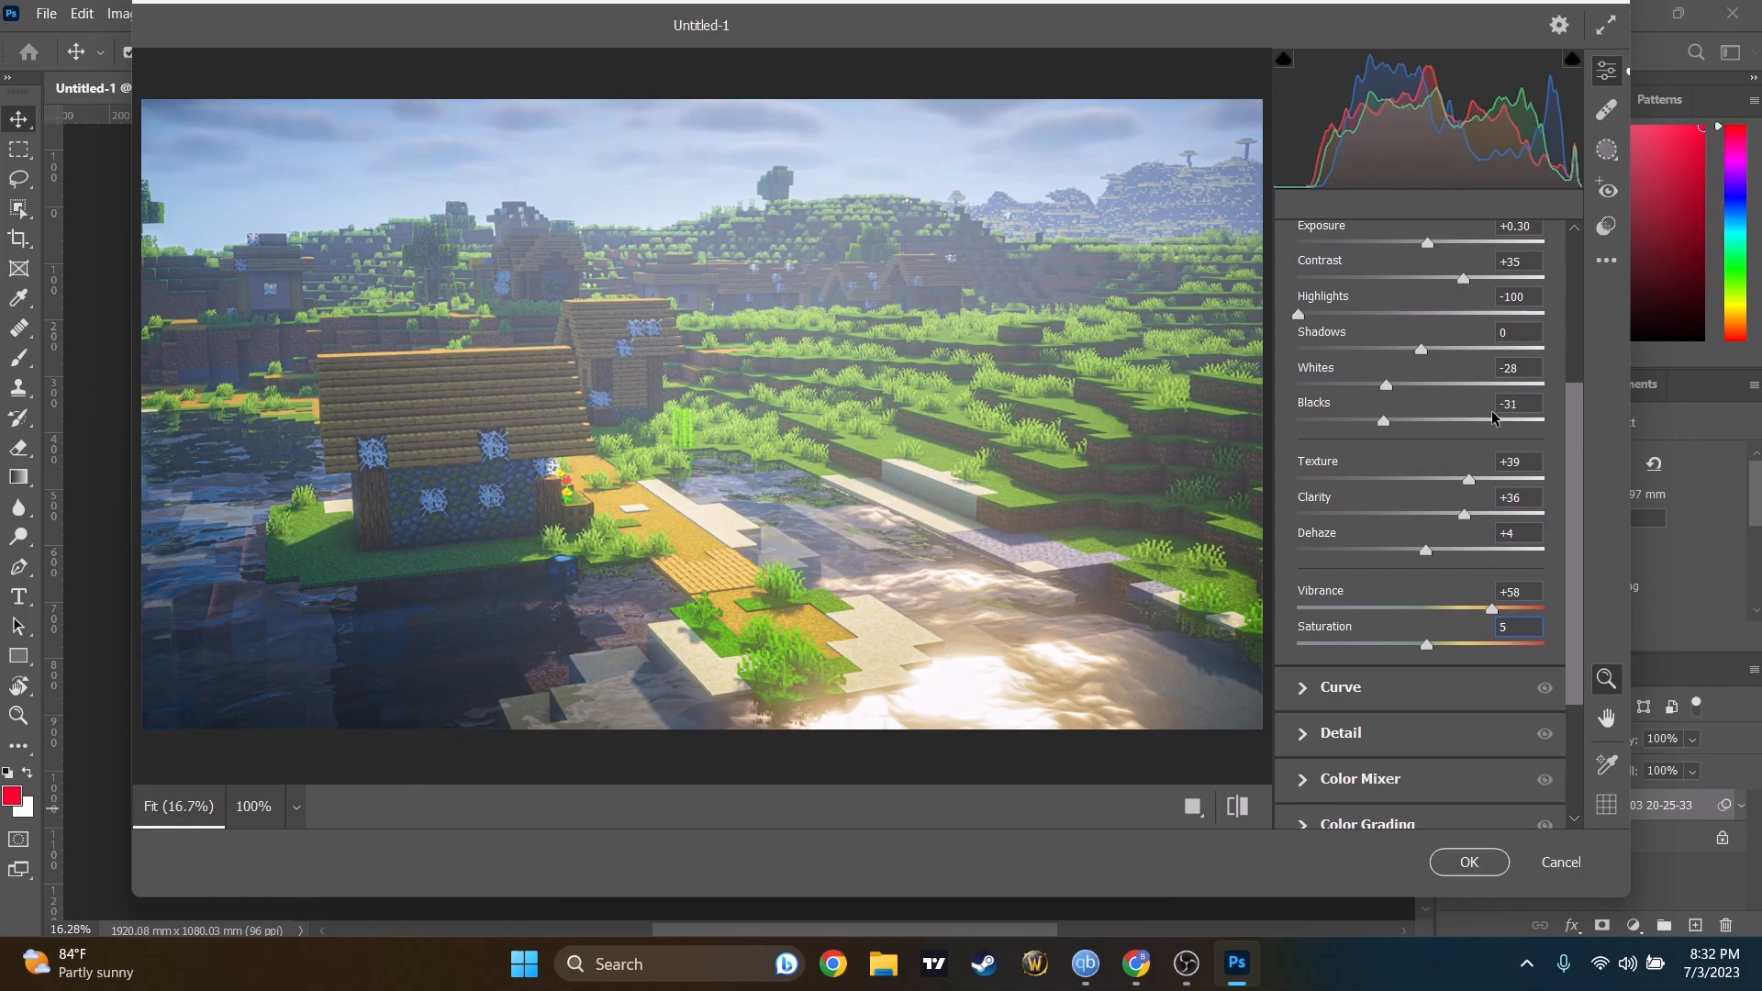
{"action": "left_click_drag", "start_coordinate": [1431, 545], "coordinate": [1440, 561]}
{"action": "key", "text": "ctrl+z"}
{"action": "double_click", "coordinate": [1519, 533]}
{"action": "type", "text": "15"}
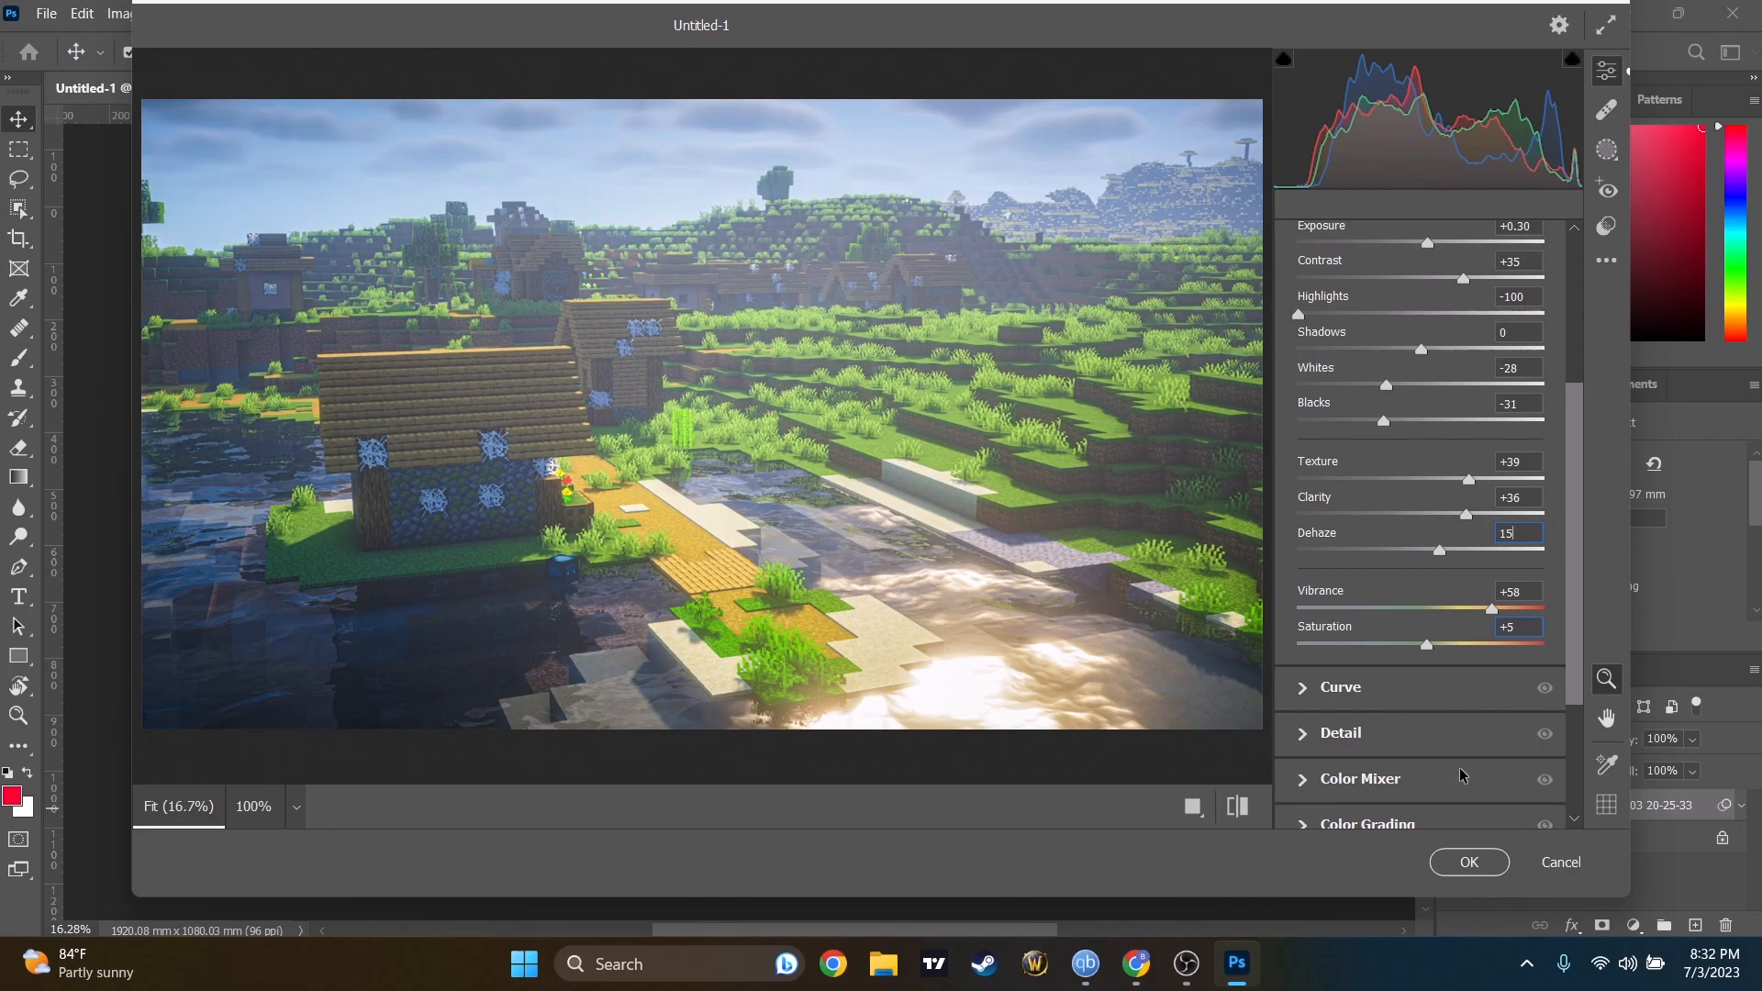
{"action": "left_click", "coordinate": [1473, 868]}
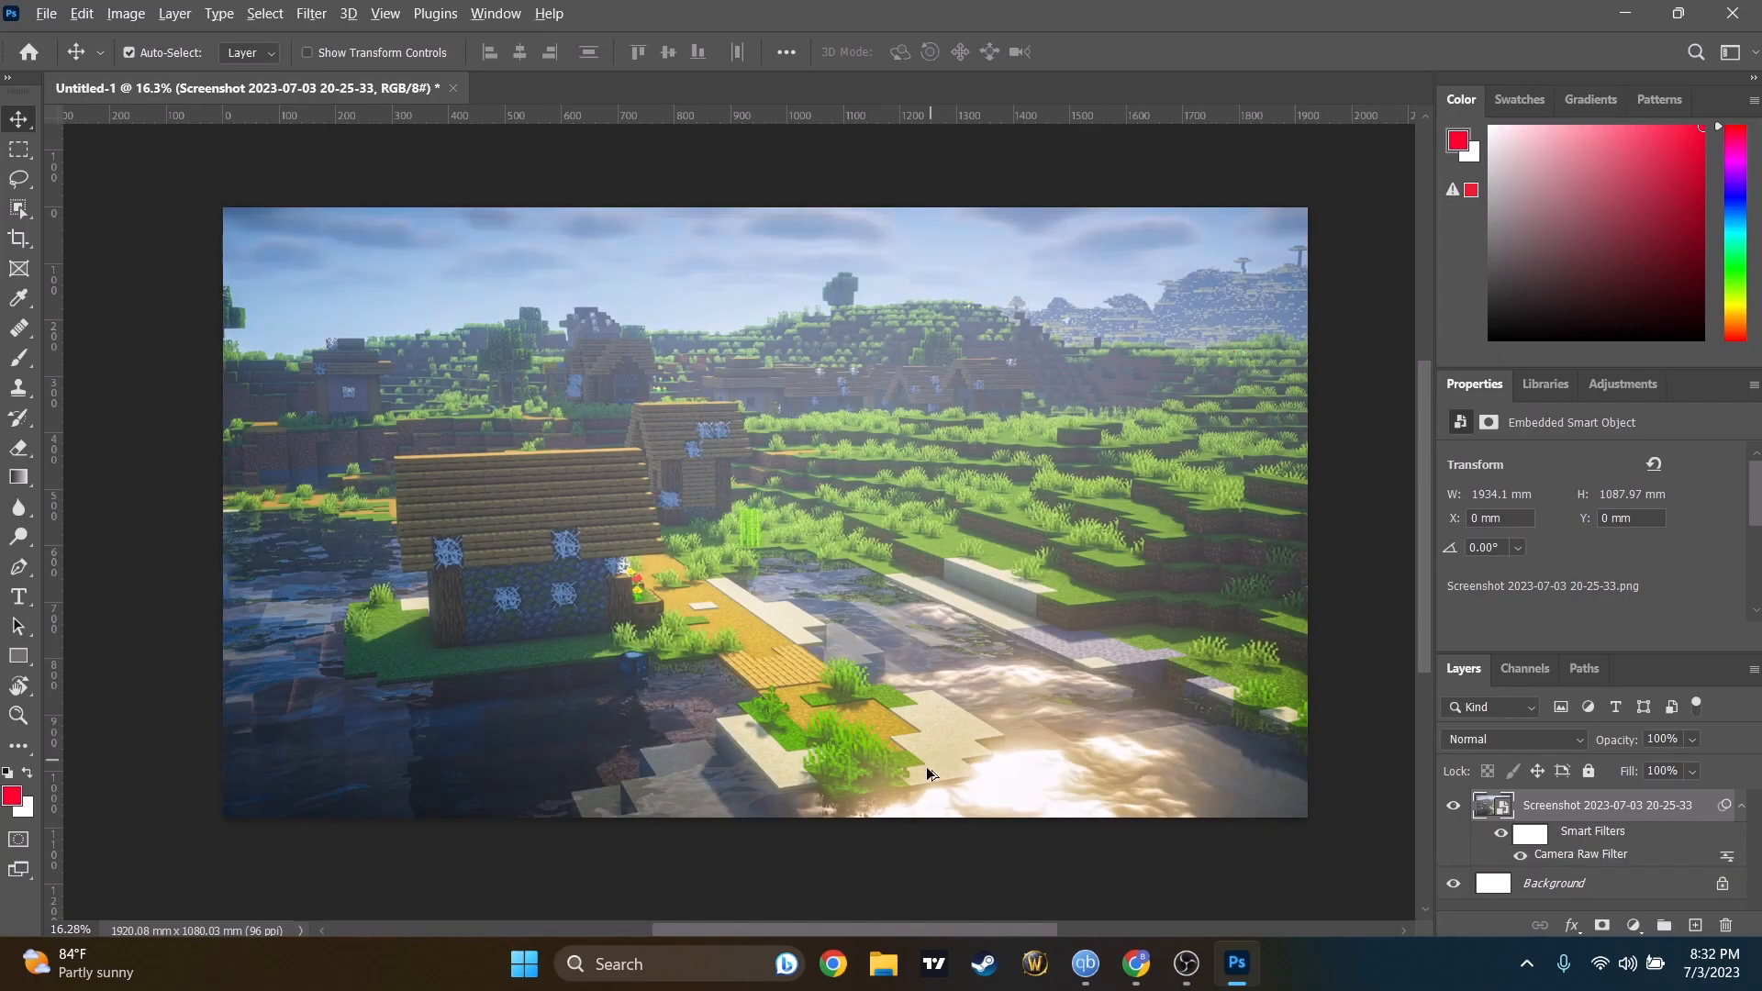
Enlarge the landscape layer to about 2234 by 1257 mm, shifted about 157 mm past the canvas's left edge and aligned with its upper edge.
{"action": "scroll", "coordinate": [927, 767], "scroll_direction": "down", "scroll_amount": 1}
{"action": "scroll", "coordinate": [907, 758], "scroll_direction": "down", "scroll_amount": 2}
{"action": "left_click_drag", "start_coordinate": [877, 661], "coordinate": [869, 481]}
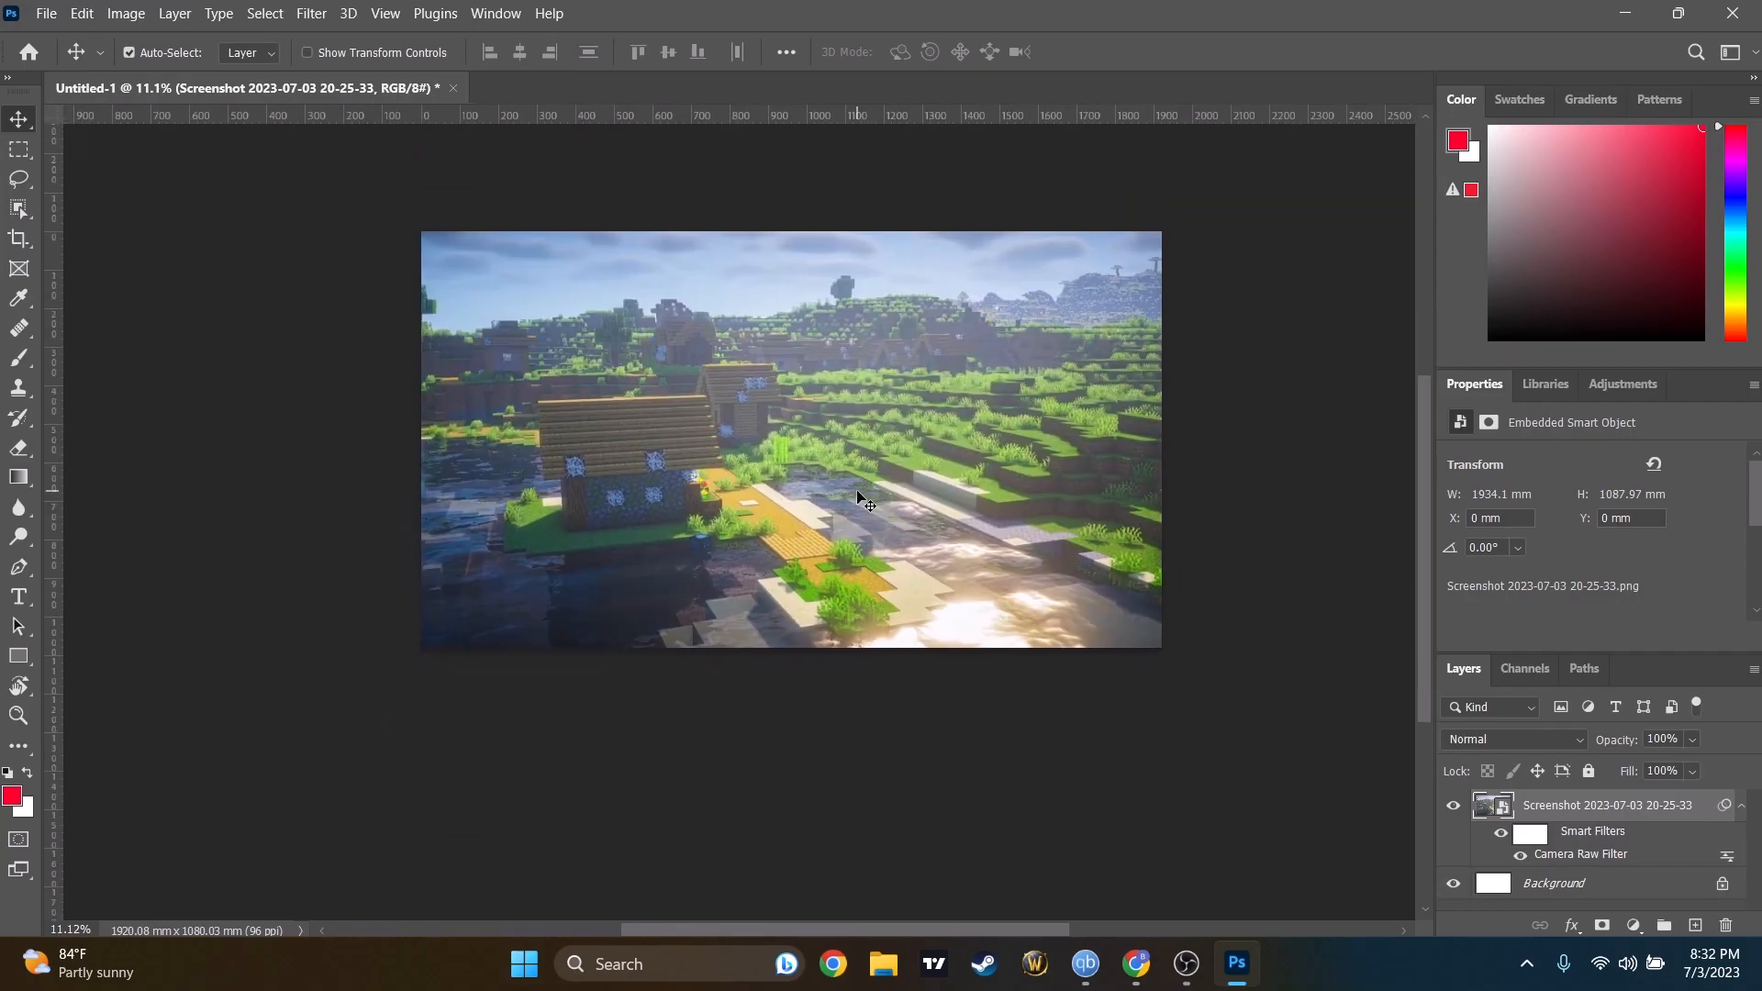
{"action": "key", "text": "ctrl+t"}
{"action": "left_click", "coordinate": [931, 393]}
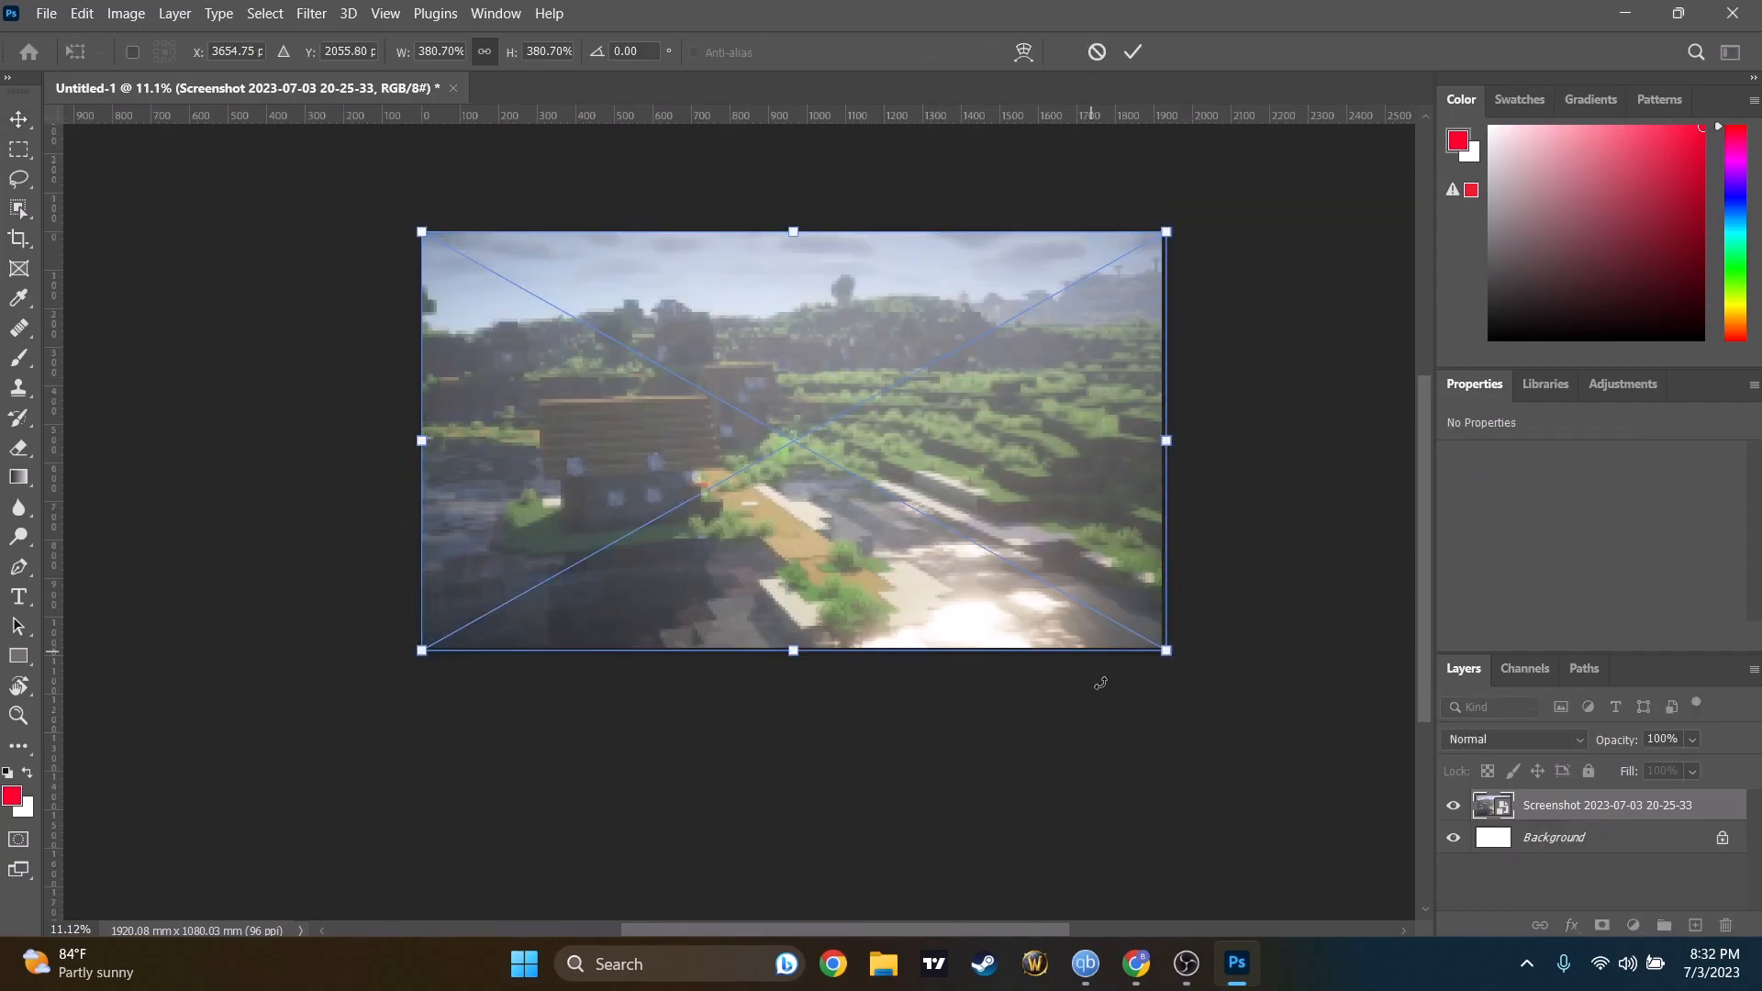
{"action": "left_click_drag", "start_coordinate": [1174, 652], "coordinate": [1326, 727]}
{"action": "mouse_move", "coordinate": [1267, 668]}
{"action": "left_mouse_down"}
{"action": "mouse_move", "coordinate": [1203, 666]}
{"action": "mouse_move", "coordinate": [1236, 656]}
{"action": "left_mouse_up"}
{"action": "left_click_drag", "start_coordinate": [1213, 656], "coordinate": [1226, 661]}
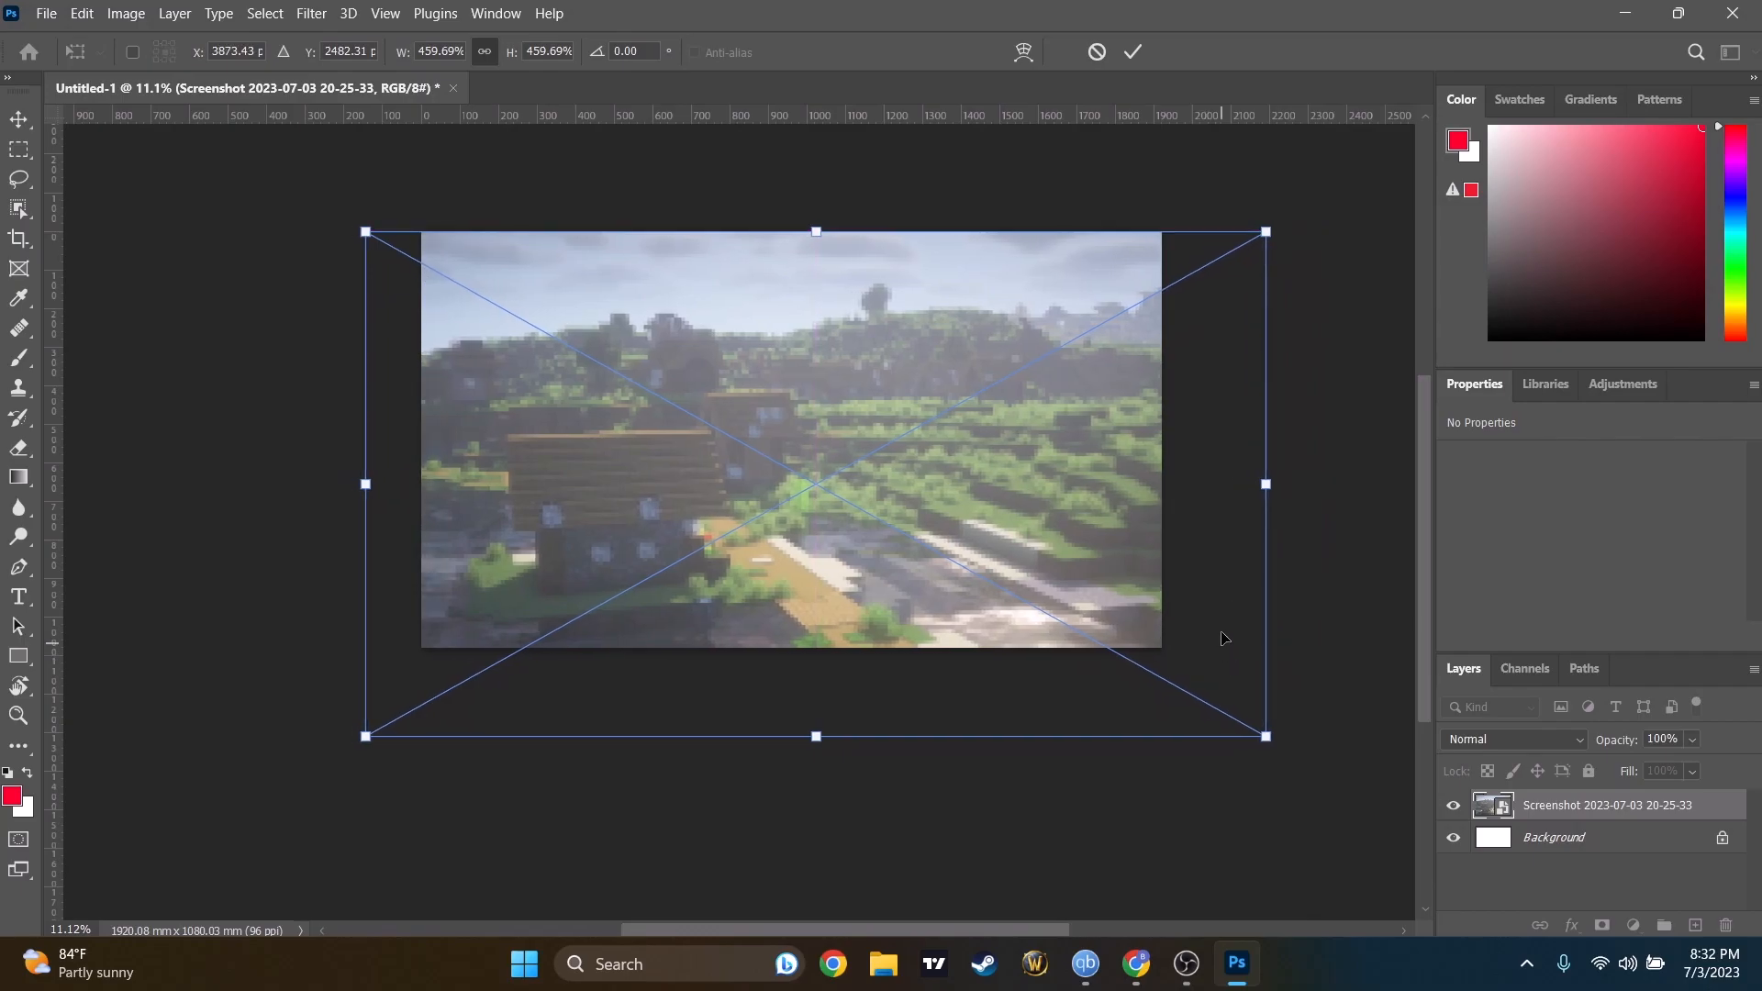
{"action": "left_click_drag", "start_coordinate": [824, 739], "coordinate": [816, 718]}
{"action": "key", "text": "Return"}
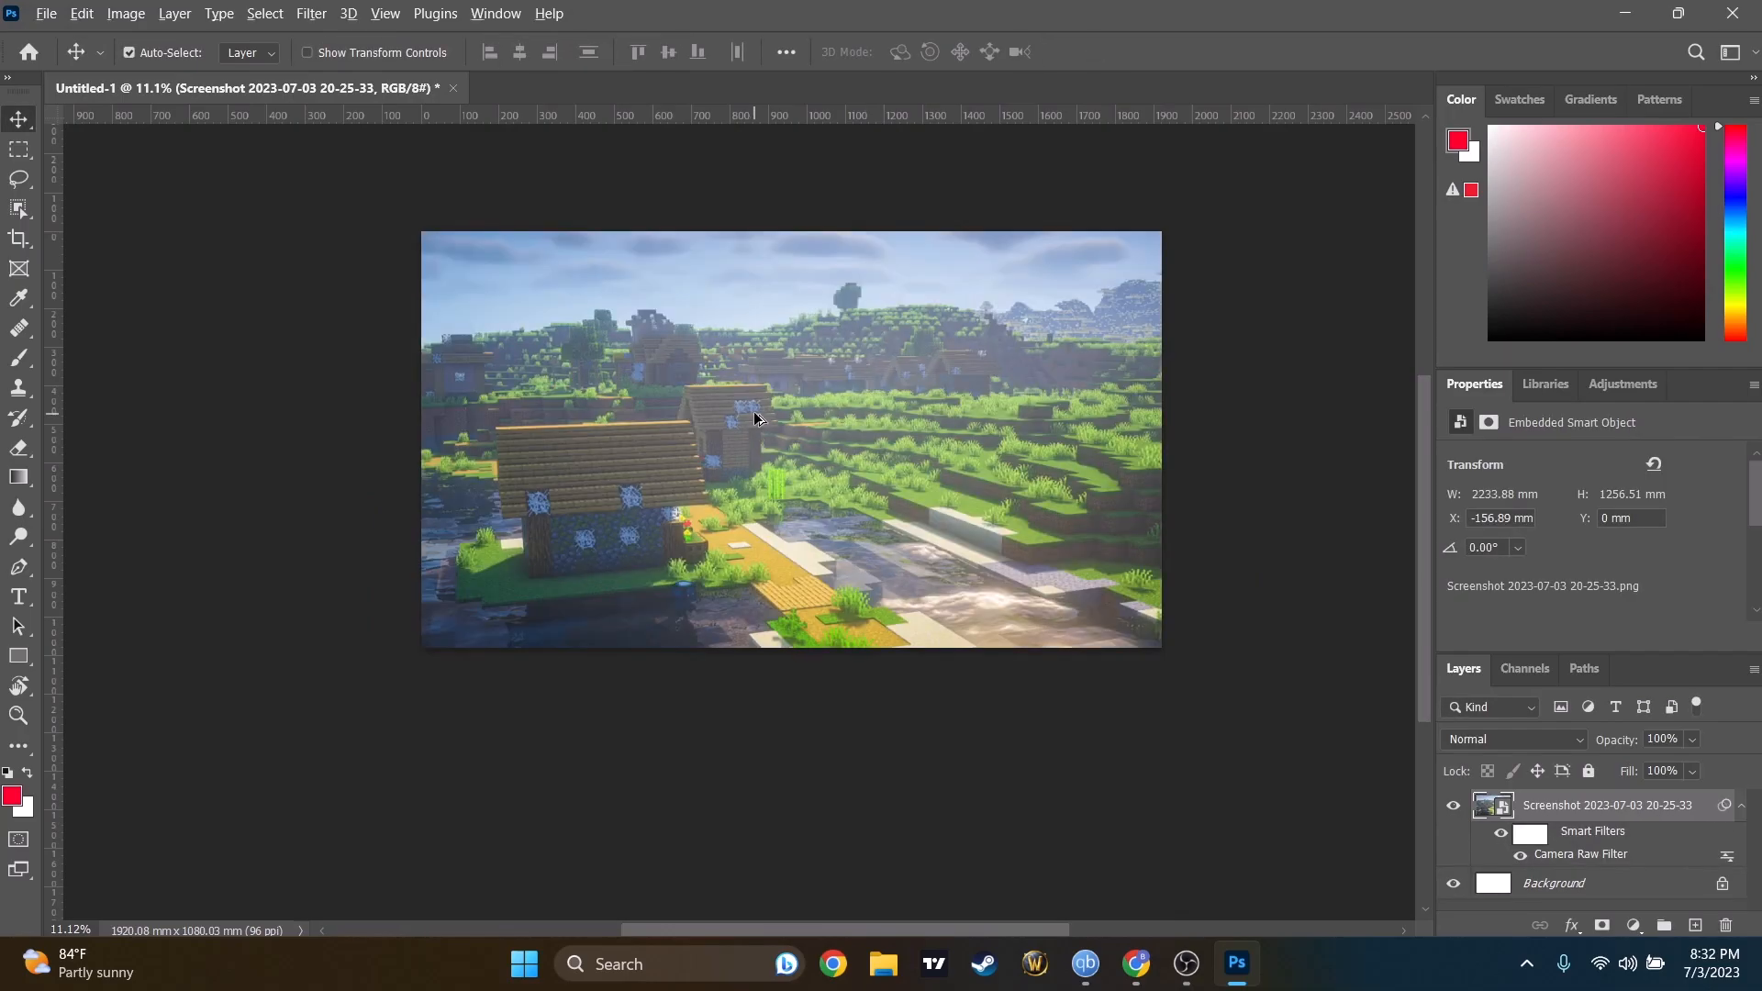
{"action": "scroll", "coordinate": [755, 428], "scroll_direction": "up", "scroll_amount": 2}
{"action": "scroll", "coordinate": [762, 414], "scroll_direction": "up", "scroll_amount": 1}
{"action": "left_click_drag", "start_coordinate": [762, 415], "coordinate": [764, 414]}
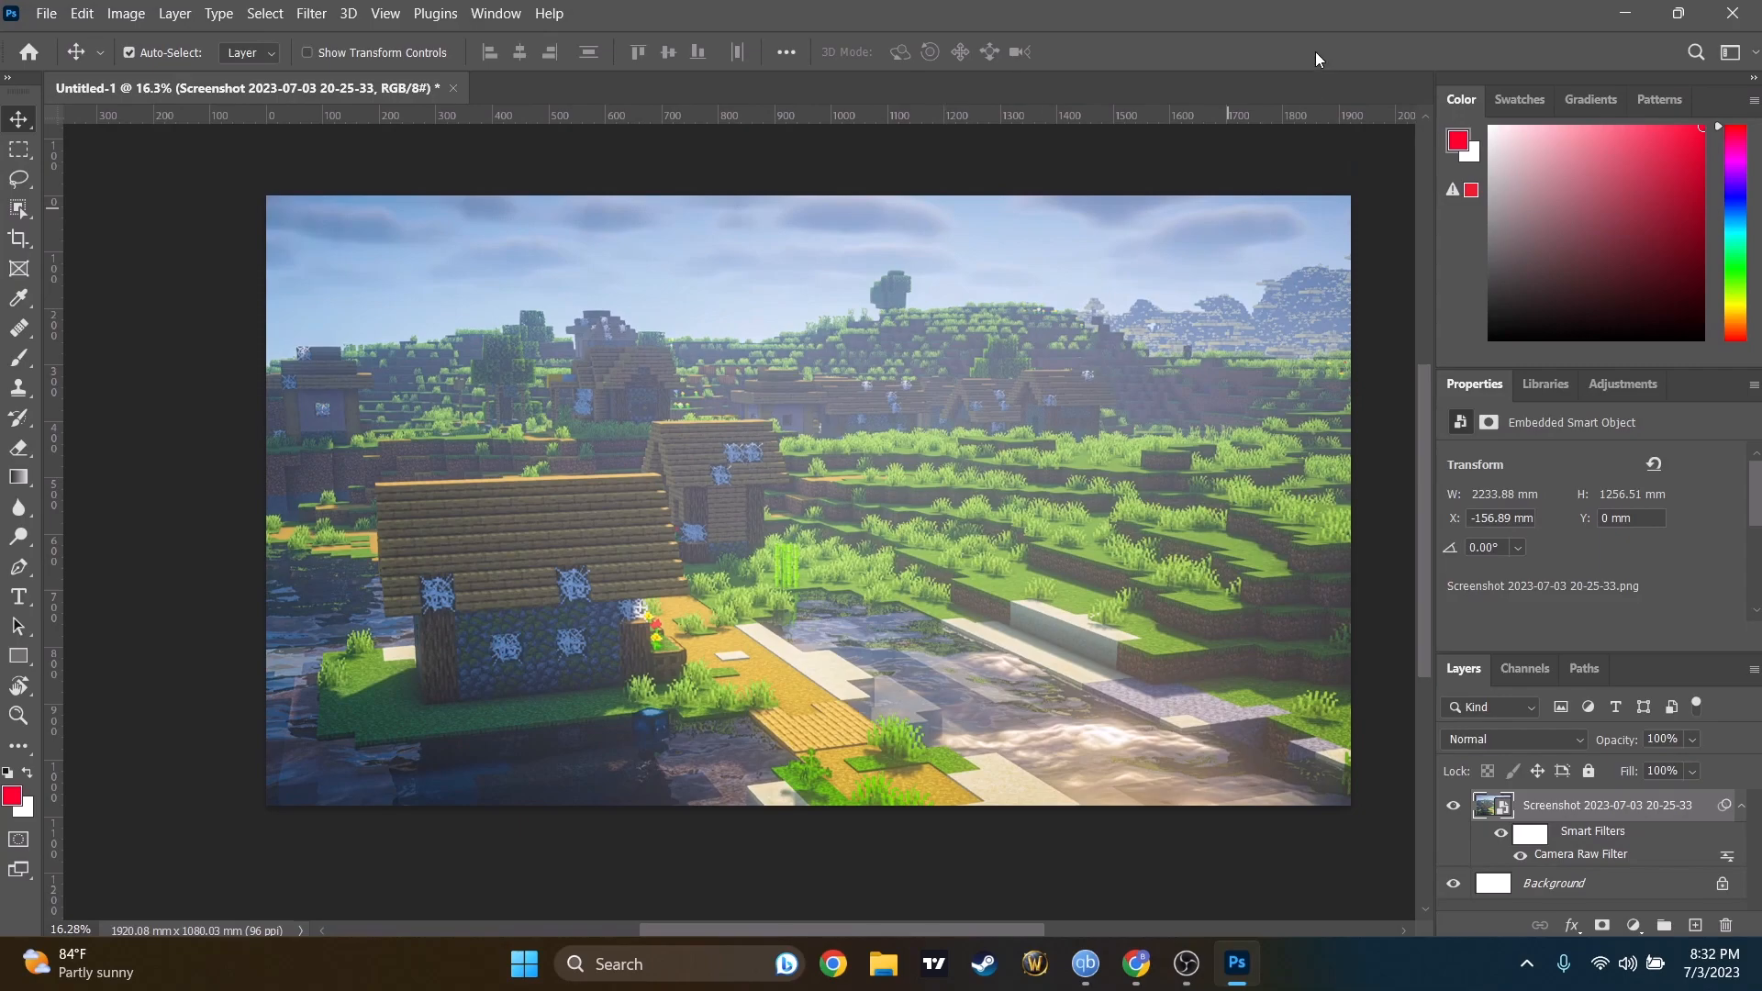
Place the Minecraft Logo image from the Logos folder inside PNGs into the Photoshop document.
{"action": "left_click", "coordinate": [1617, 18]}
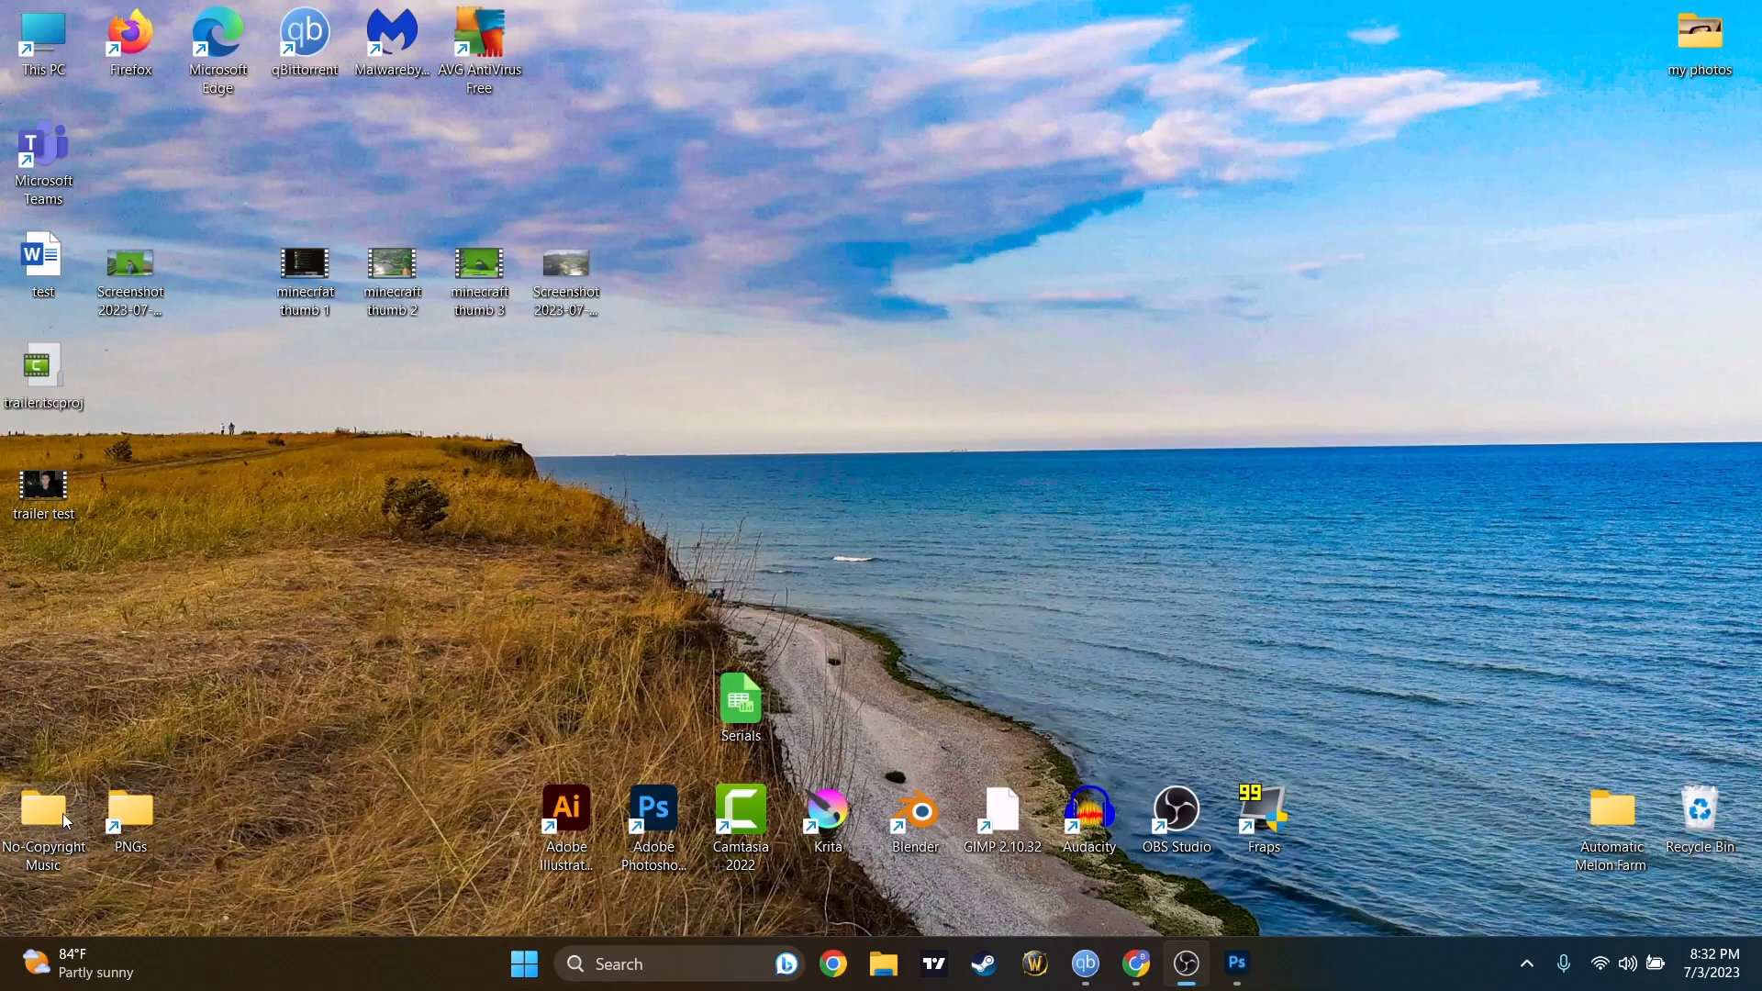
{"action": "double_click", "coordinate": [113, 806]}
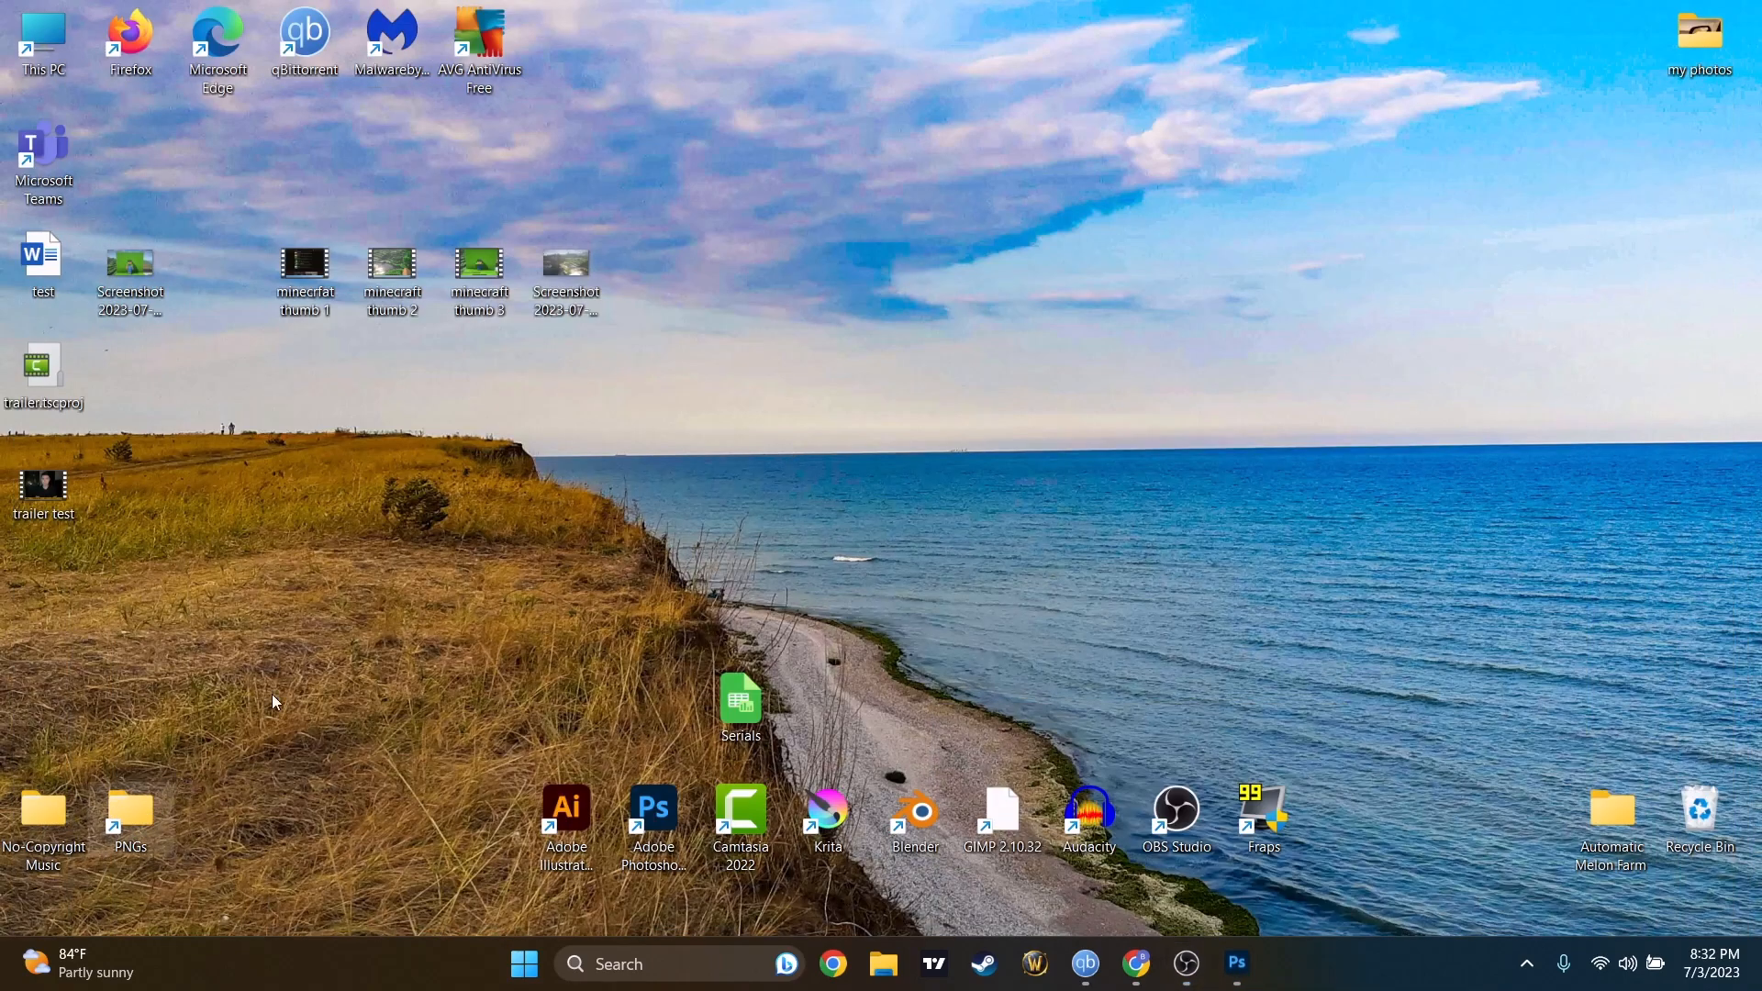
{"action": "left_click_drag", "start_coordinate": [0, 409], "coordinate": [630, 212]}
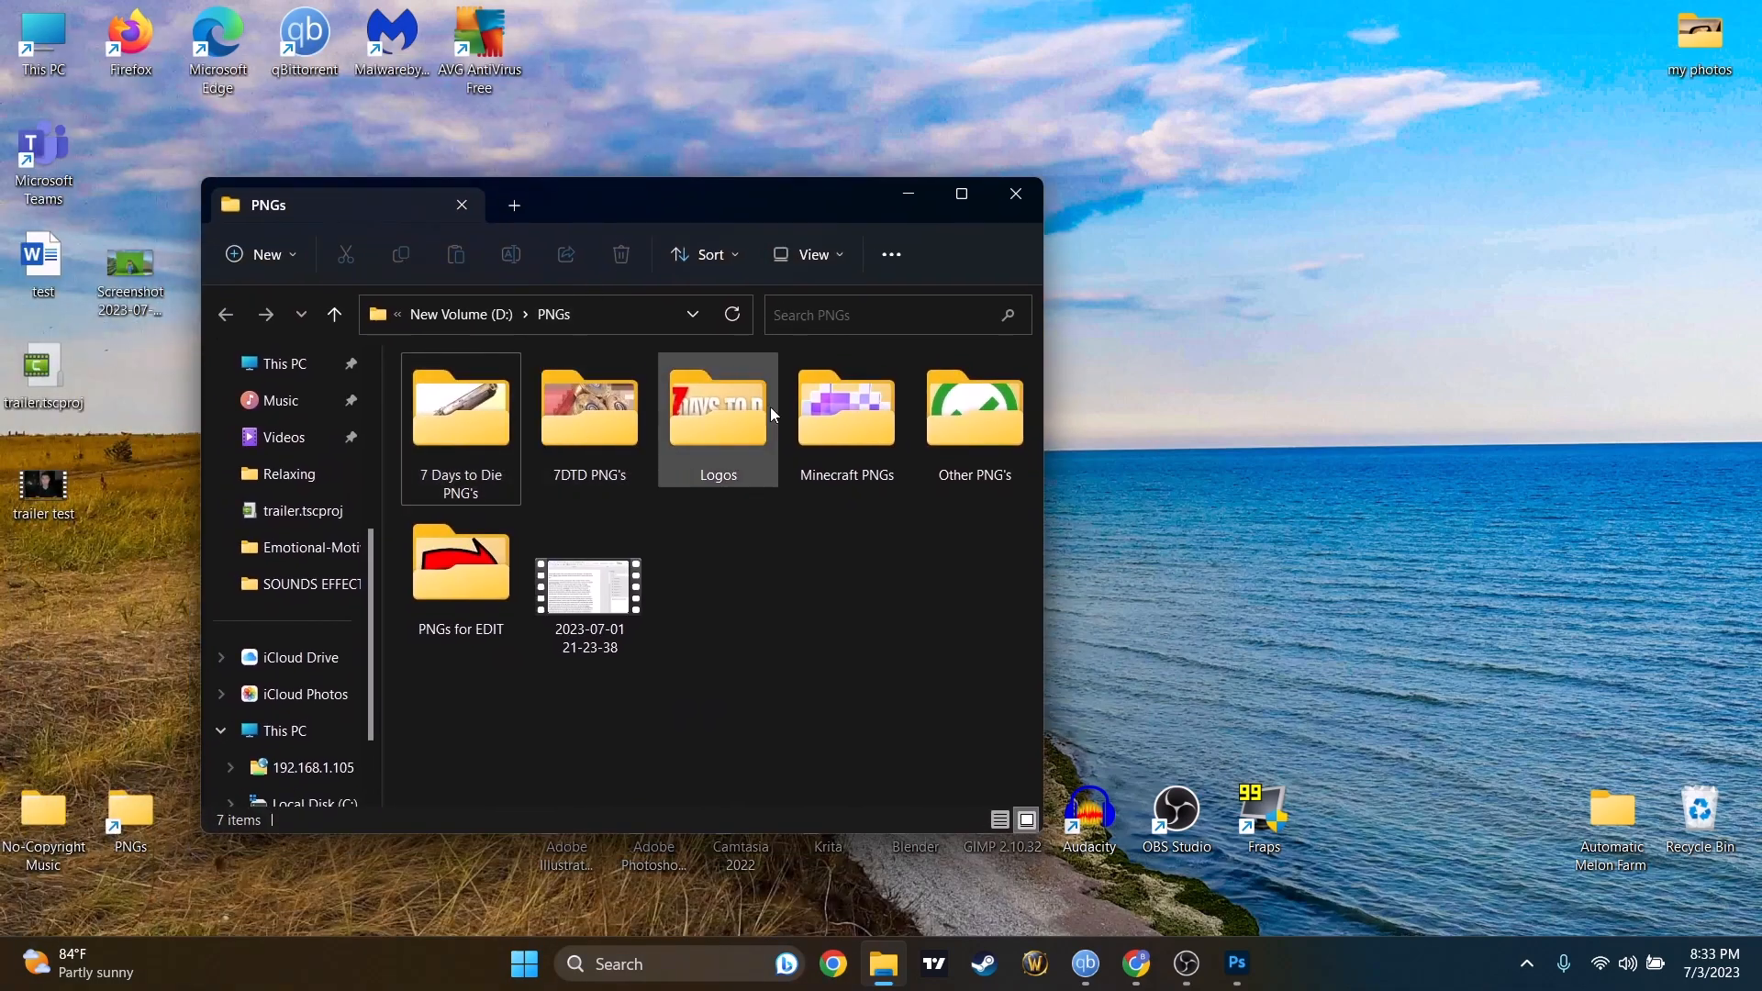
{"action": "double_click", "coordinate": [746, 442]}
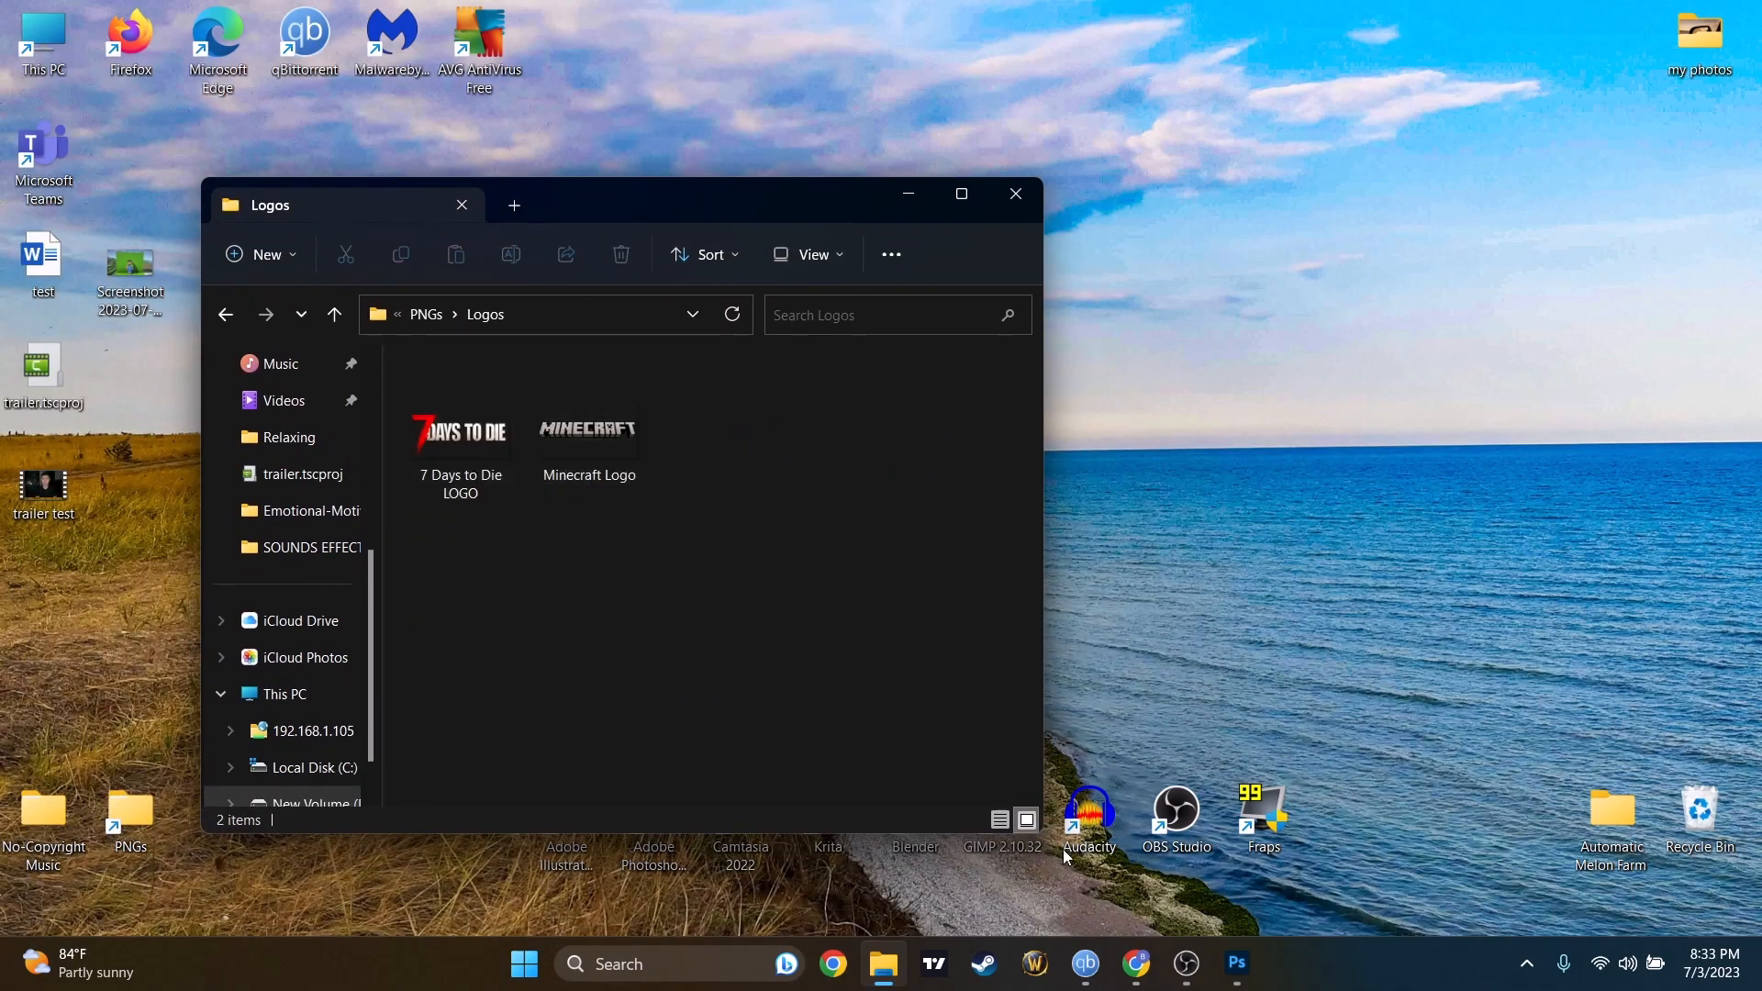
{"action": "left_click", "coordinate": [1234, 971]}
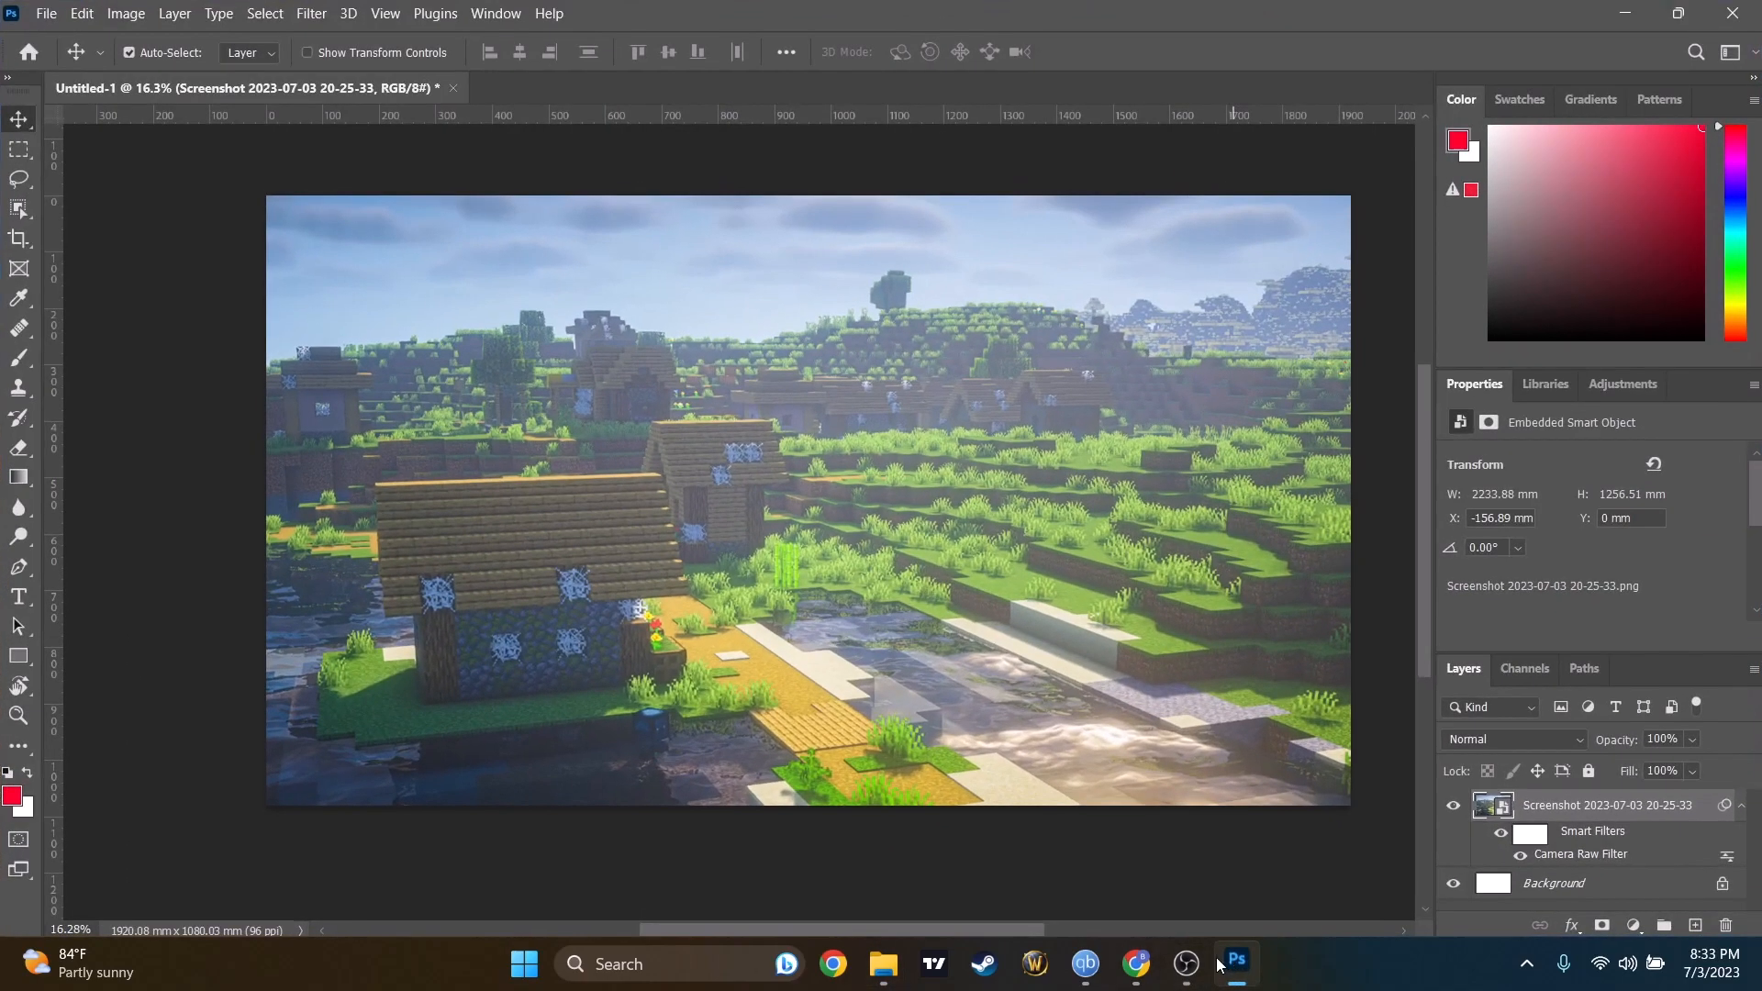
{"action": "left_click", "coordinate": [883, 964]}
{"action": "left_click_drag", "start_coordinate": [584, 441], "coordinate": [1122, 406]}
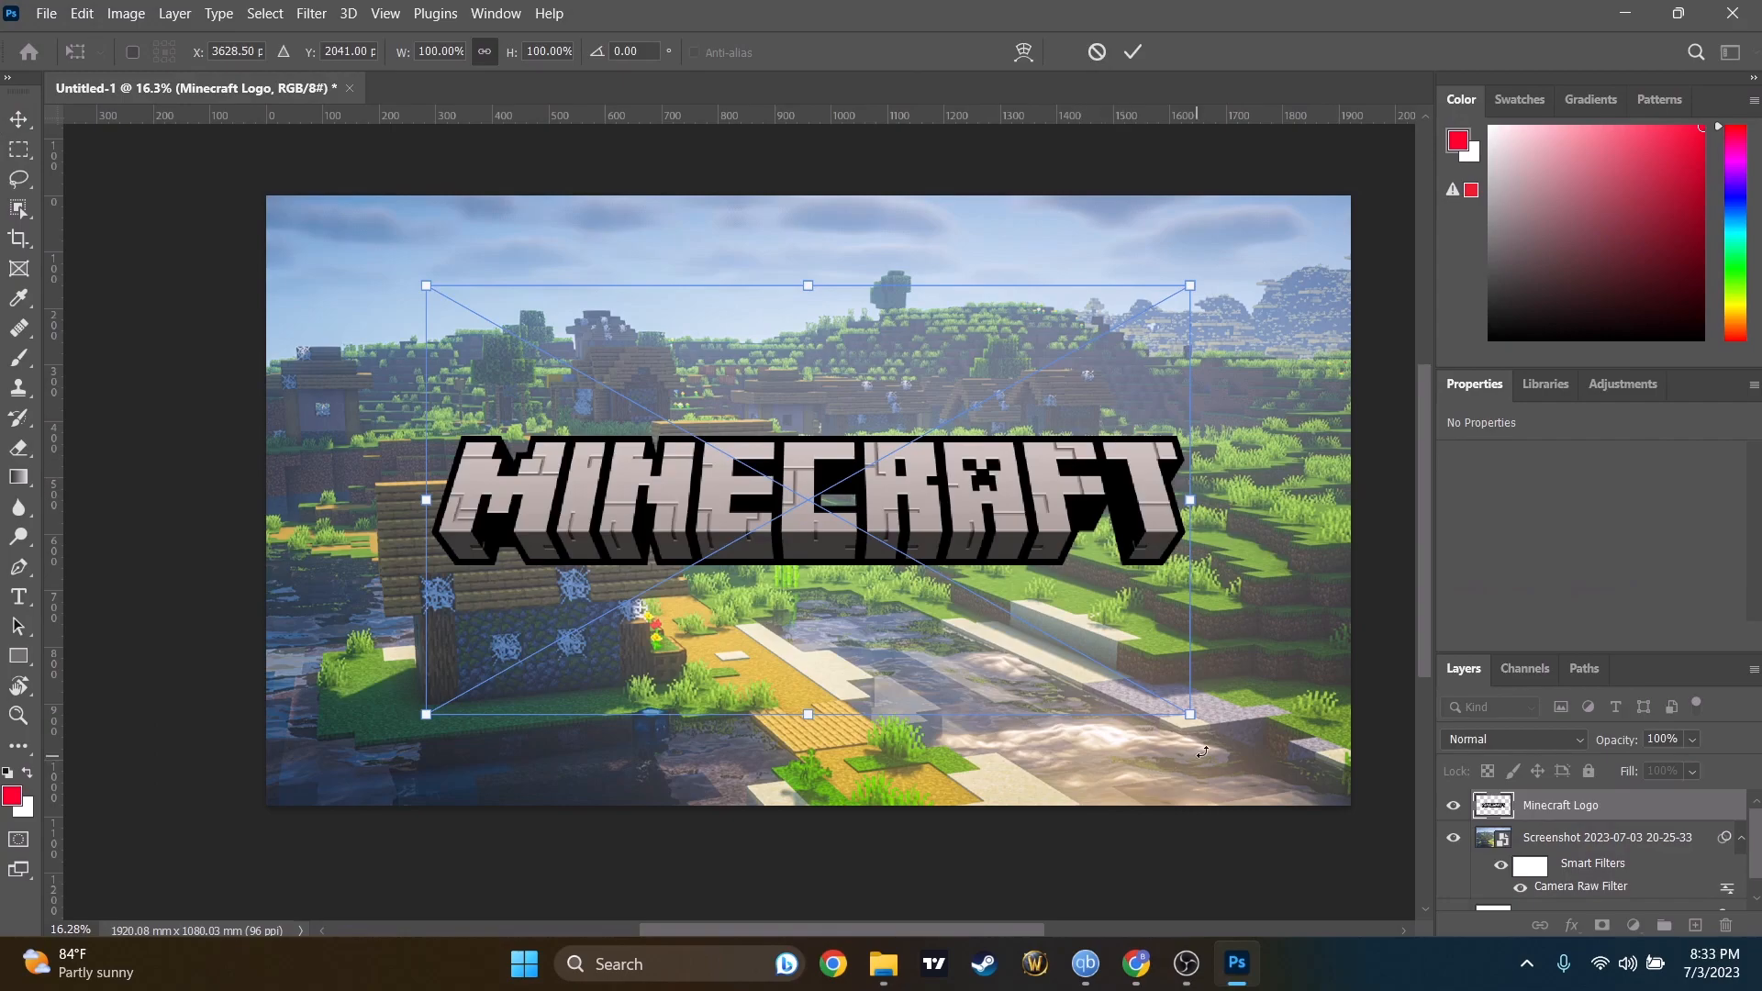
Scale the Minecraft logo to about 72% and position it centred in the sky near the canvas's upper edge.
{"action": "left_click_drag", "start_coordinate": [1187, 714], "coordinate": [1043, 405]}
{"action": "left_click_drag", "start_coordinate": [957, 346], "coordinate": [995, 366]}
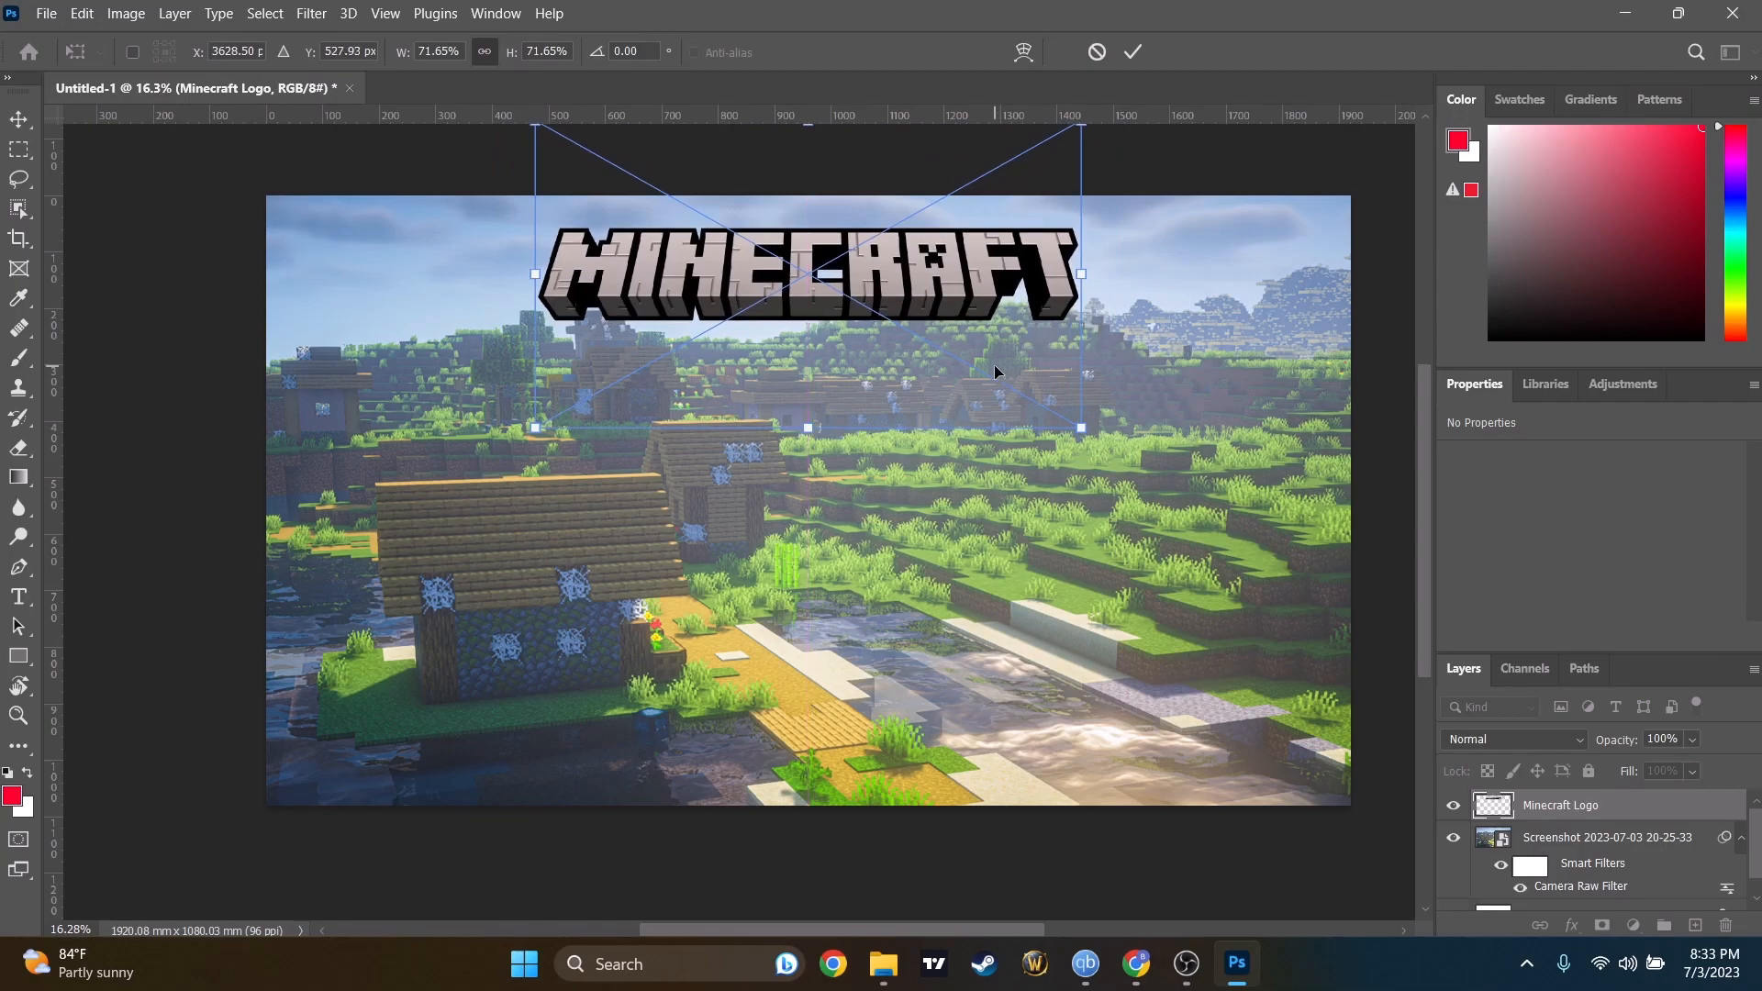
{"action": "key", "text": "Return"}
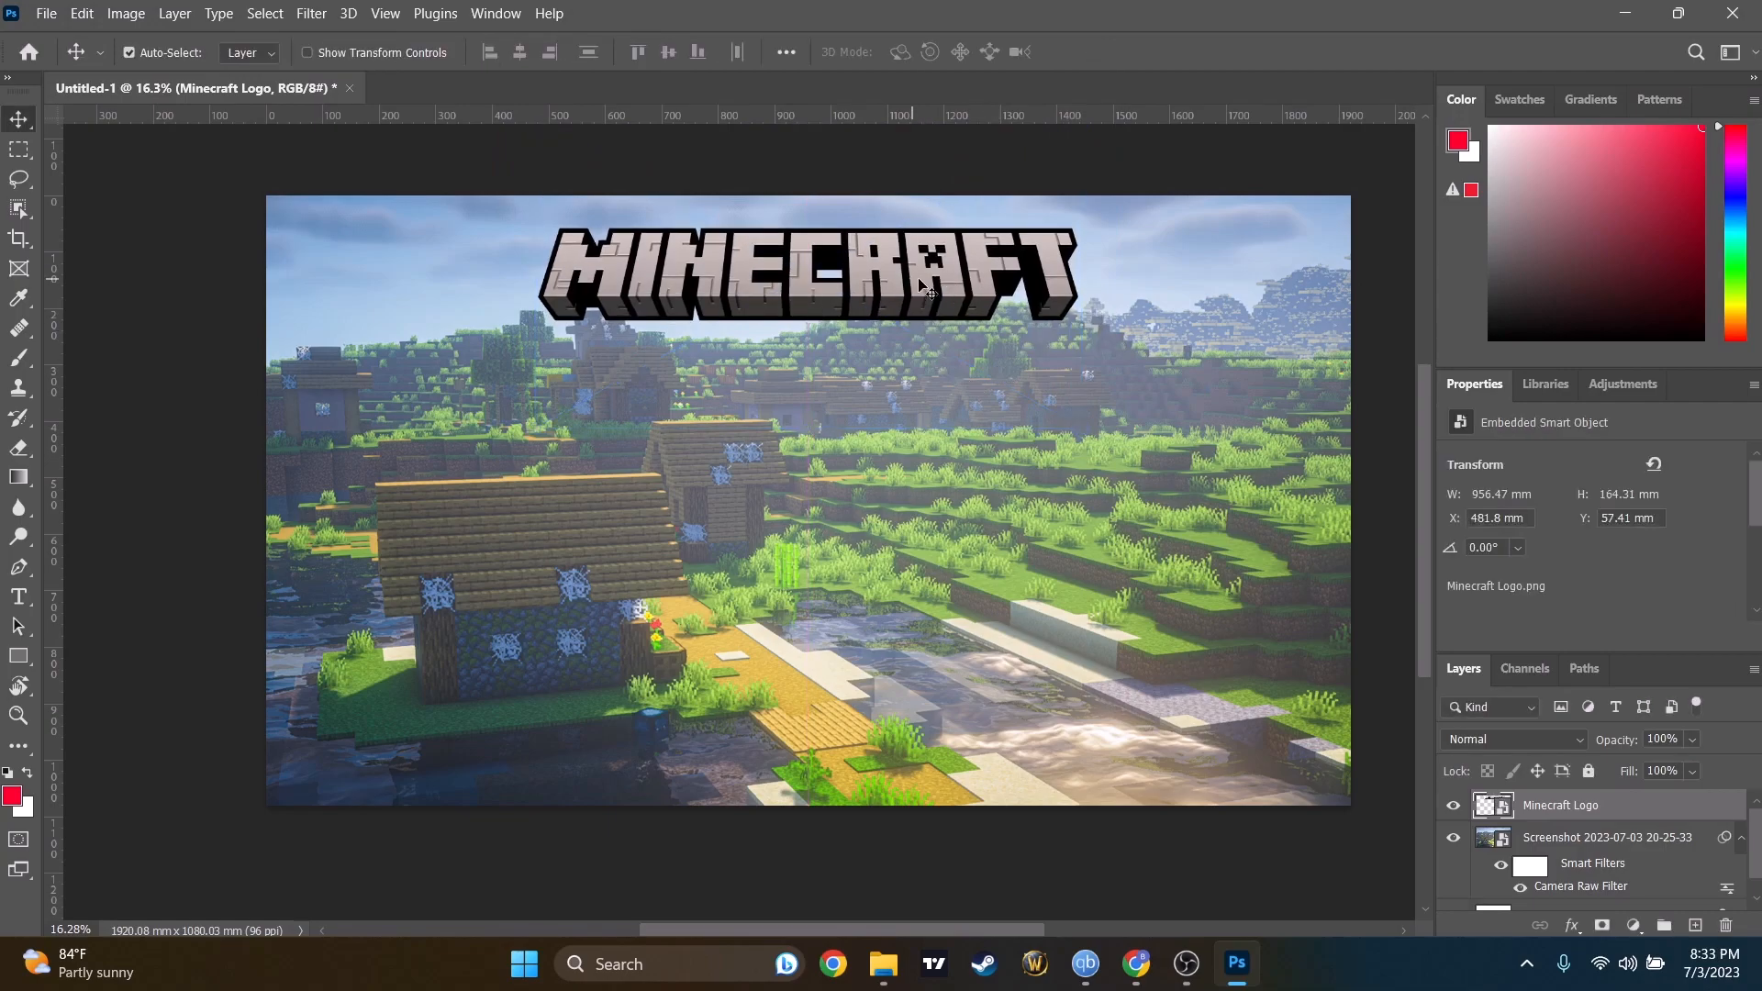
Nudge the Minecraft logo upward to about 49 mm from the canvas's upper edge, keeping its size.
{"action": "key", "text": "alt"}
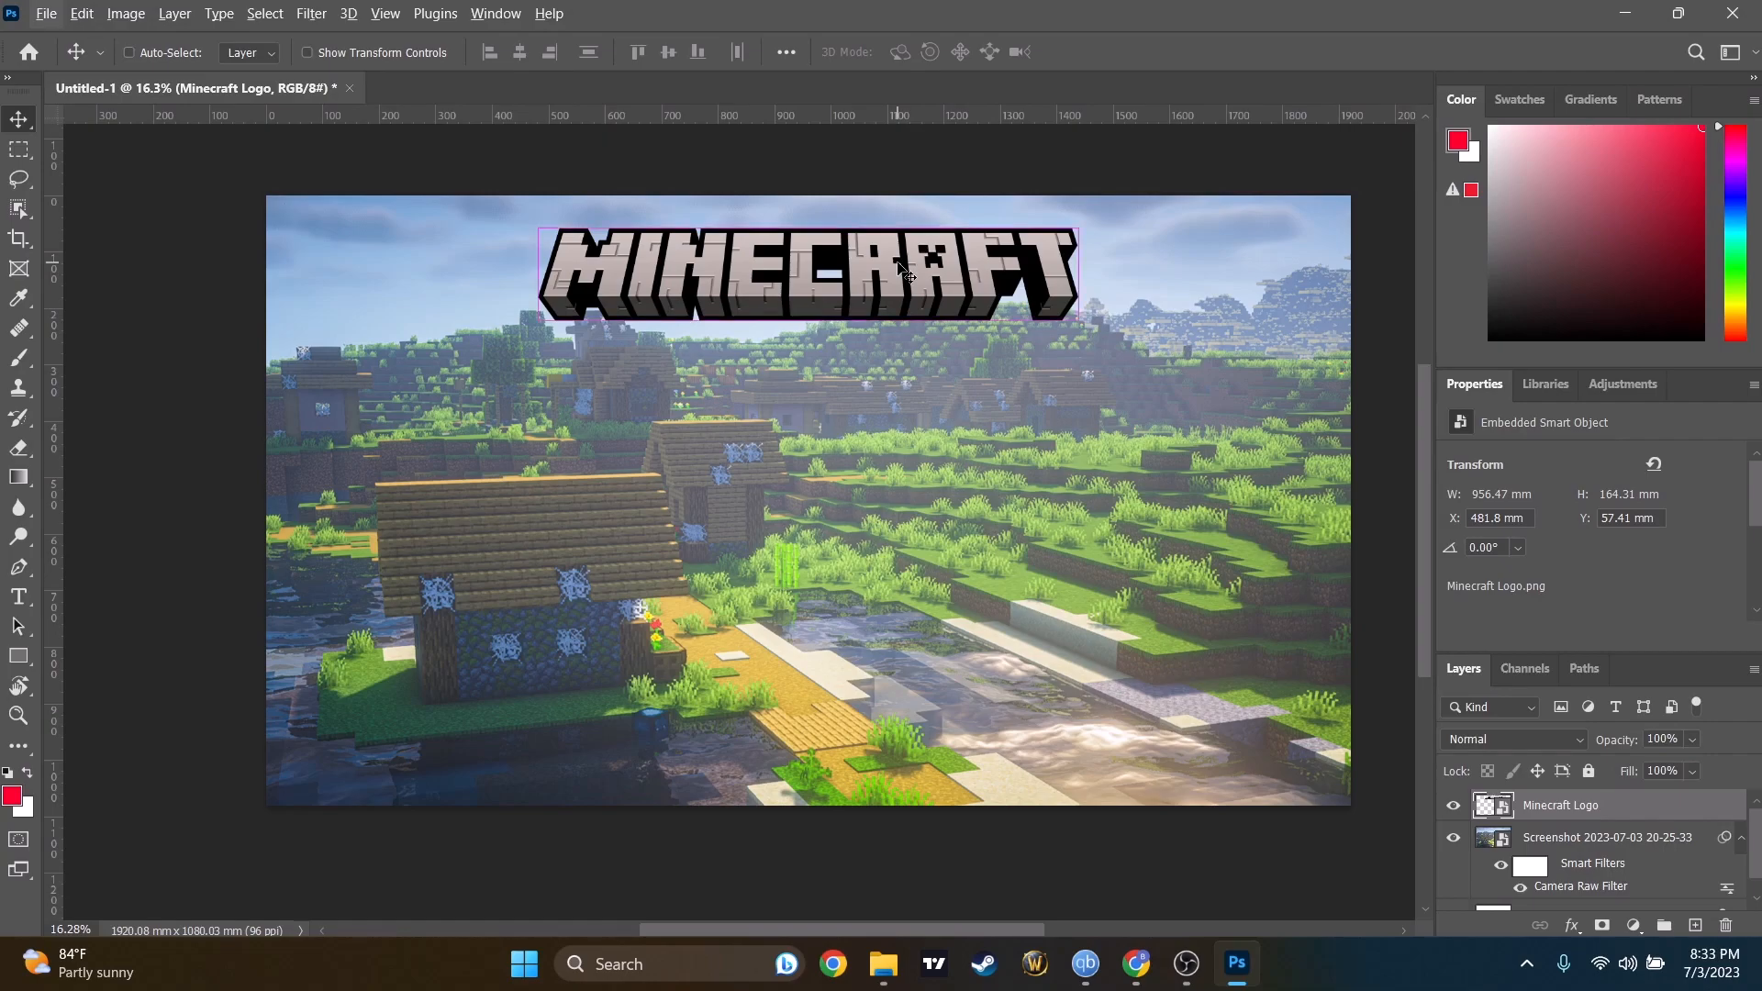
{"action": "mouse_move", "coordinate": [898, 268]}
{"action": "left_mouse_down"}
{"action": "mouse_move", "coordinate": [906, 331]}
{"action": "mouse_move", "coordinate": [888, 284]}
{"action": "left_mouse_up"}
{"action": "key", "text": "ctrl+t"}
{"action": "mouse_move", "coordinate": [1098, 488]}
{"action": "left_mouse_down"}
{"action": "mouse_move", "coordinate": [1042, 455]}
{"action": "mouse_move", "coordinate": [1085, 476]}
{"action": "left_mouse_up"}
{"action": "key", "text": "ctrl+z"}
{"action": "key", "text": "Return"}
{"action": "left_click_drag", "start_coordinate": [909, 359], "coordinate": [883, 276]}
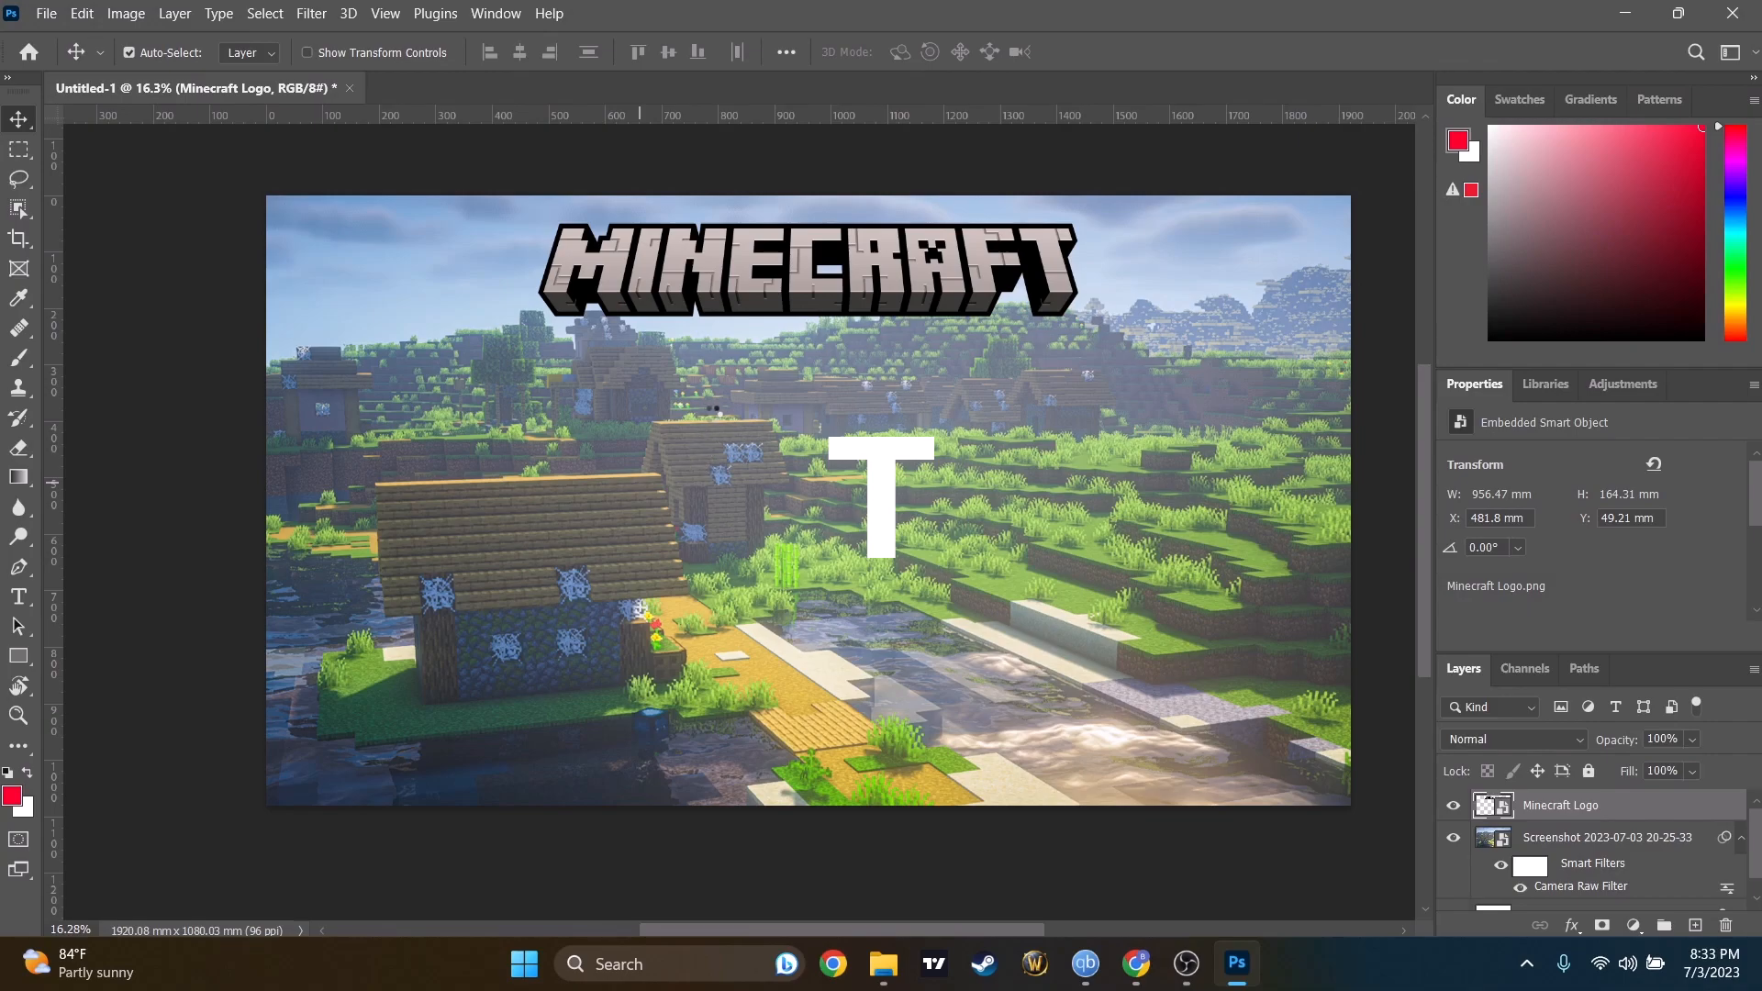
Add the white 120 pt Impact text "HOW TO MAKE" and move it just below the Minecraft logo.
{"action": "key", "text": "t"}
{"action": "left_click", "coordinate": [714, 410]}
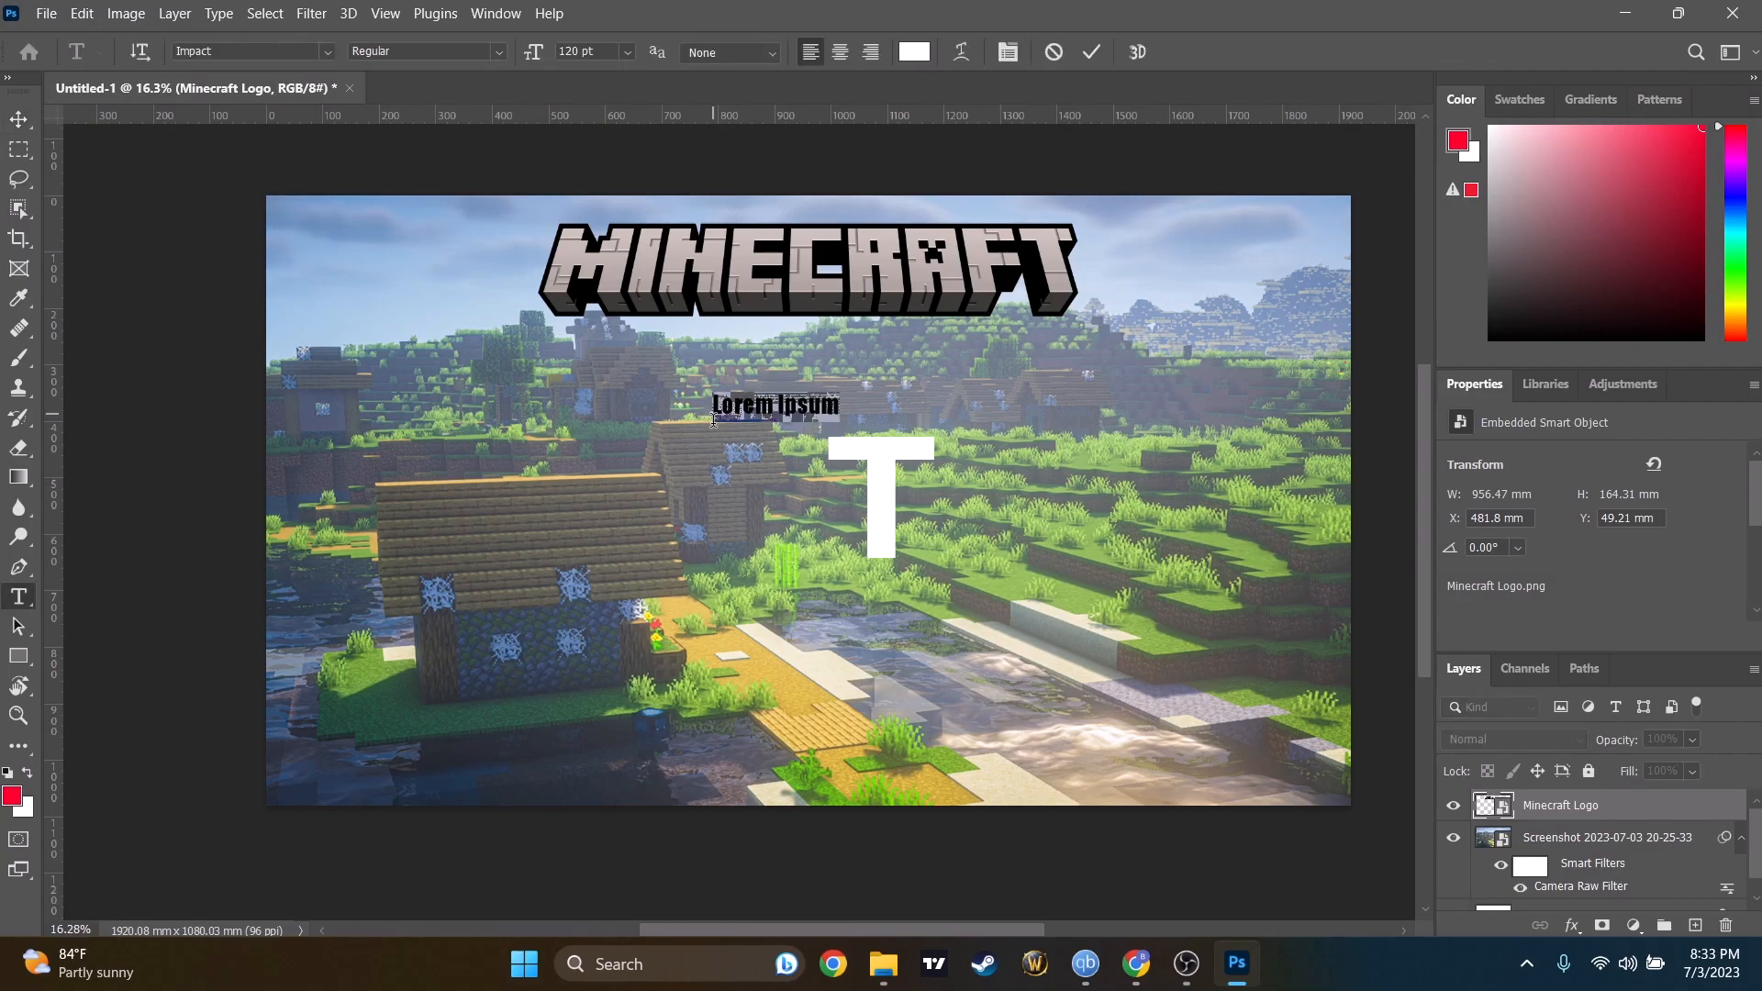
{"action": "type", "text": "ttt"}
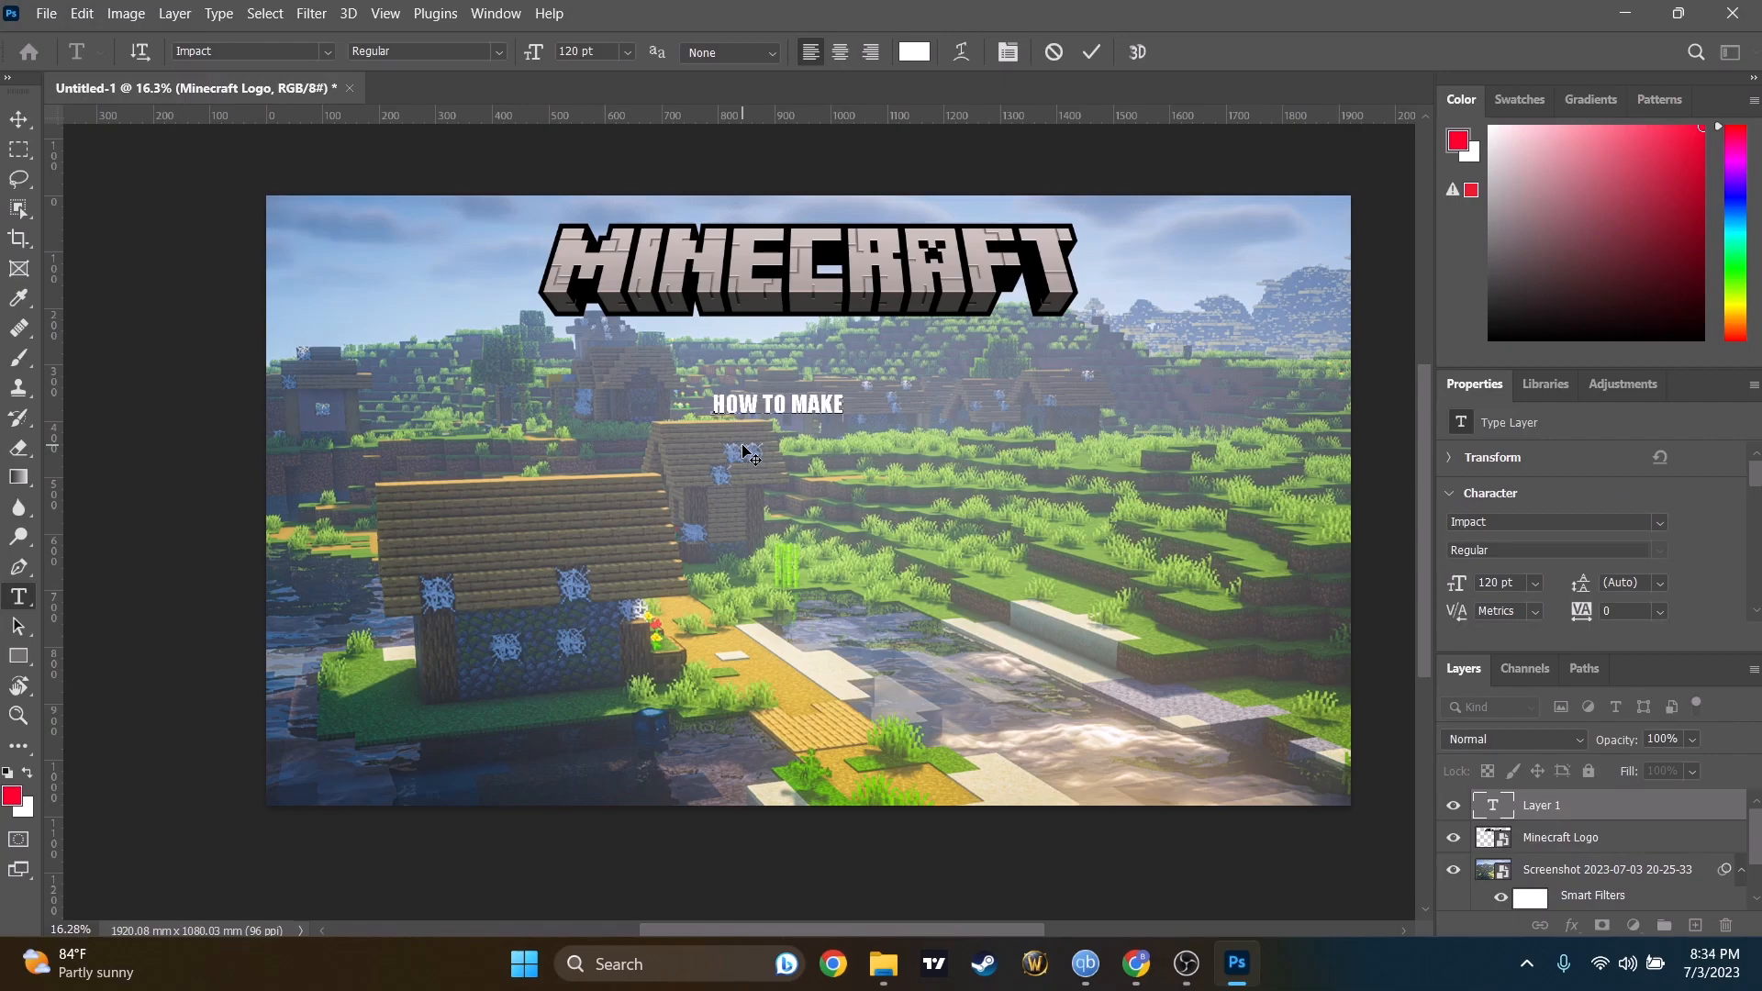
{"action": "key", "text": "ctrl+Return"}
{"action": "key", "text": "v"}
{"action": "left_click_drag", "start_coordinate": [798, 410], "coordinate": [891, 377]}
Enlarge the HOW TO MAKE text to 400 pt.
{"action": "left_click_drag", "start_coordinate": [1460, 585], "coordinate": [1483, 572]}
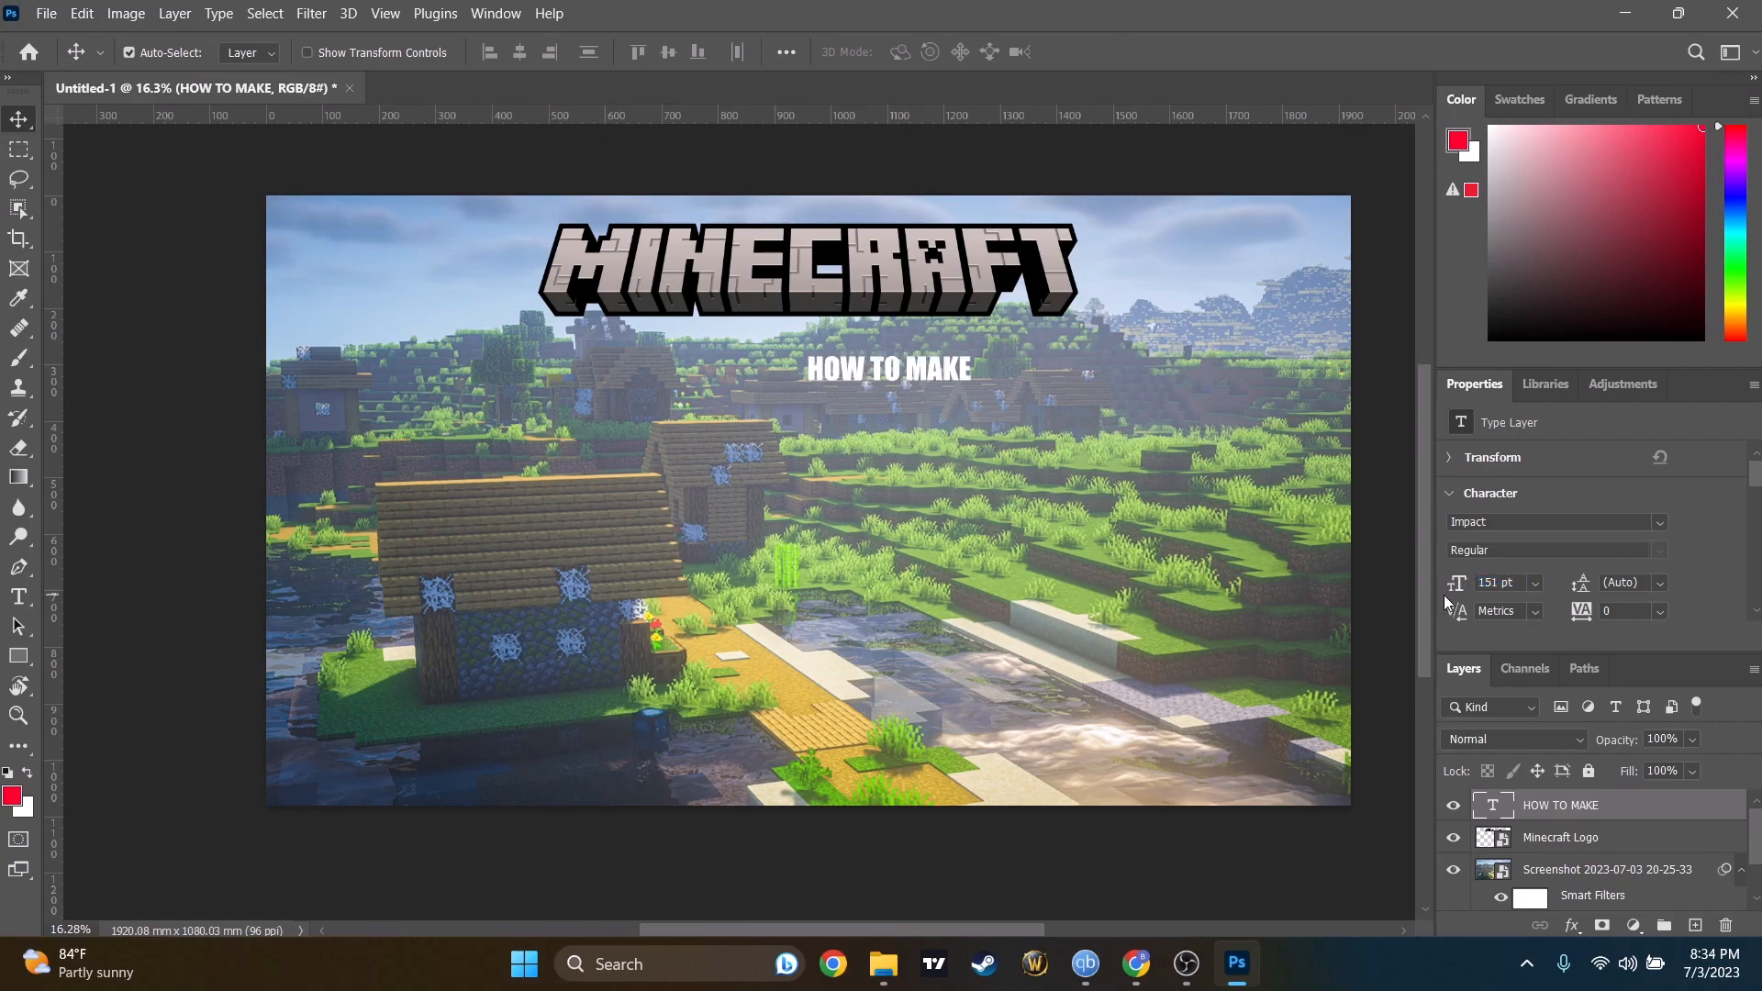
{"action": "left_click_drag", "start_coordinate": [1513, 584], "coordinate": [1452, 568]}
{"action": "type", "text": "300"}
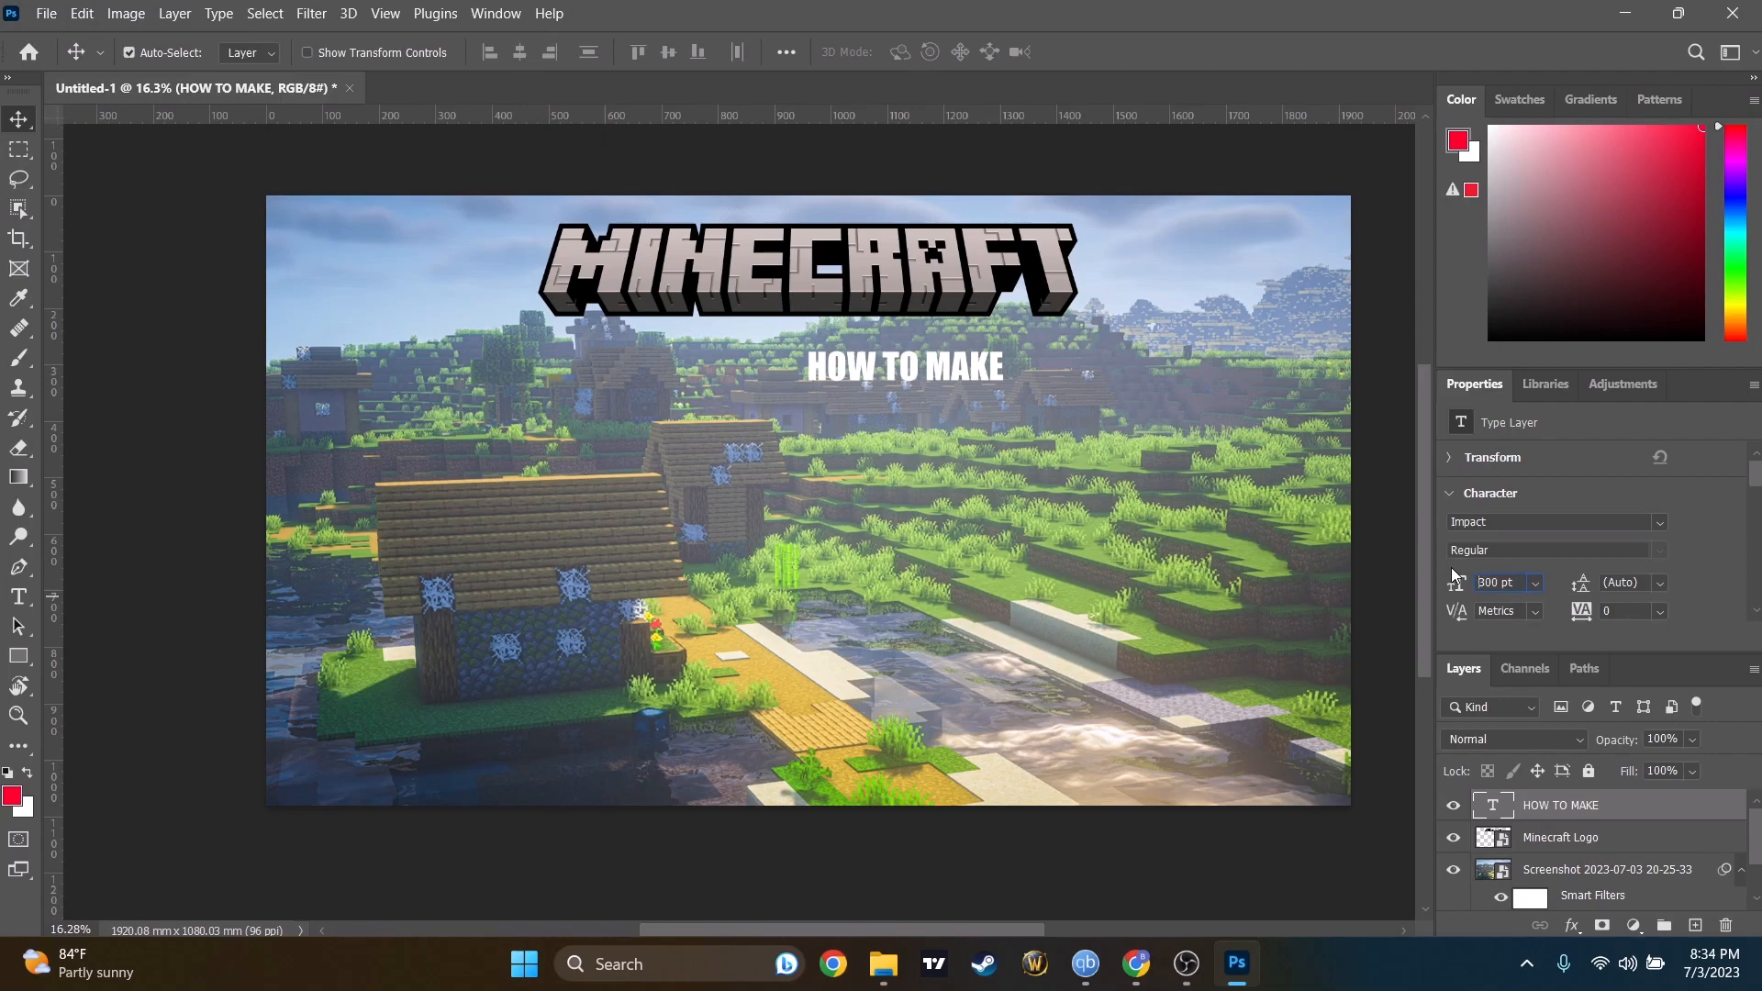
{"action": "left_click", "coordinate": [1501, 585]}
{"action": "type", "text": "4"}
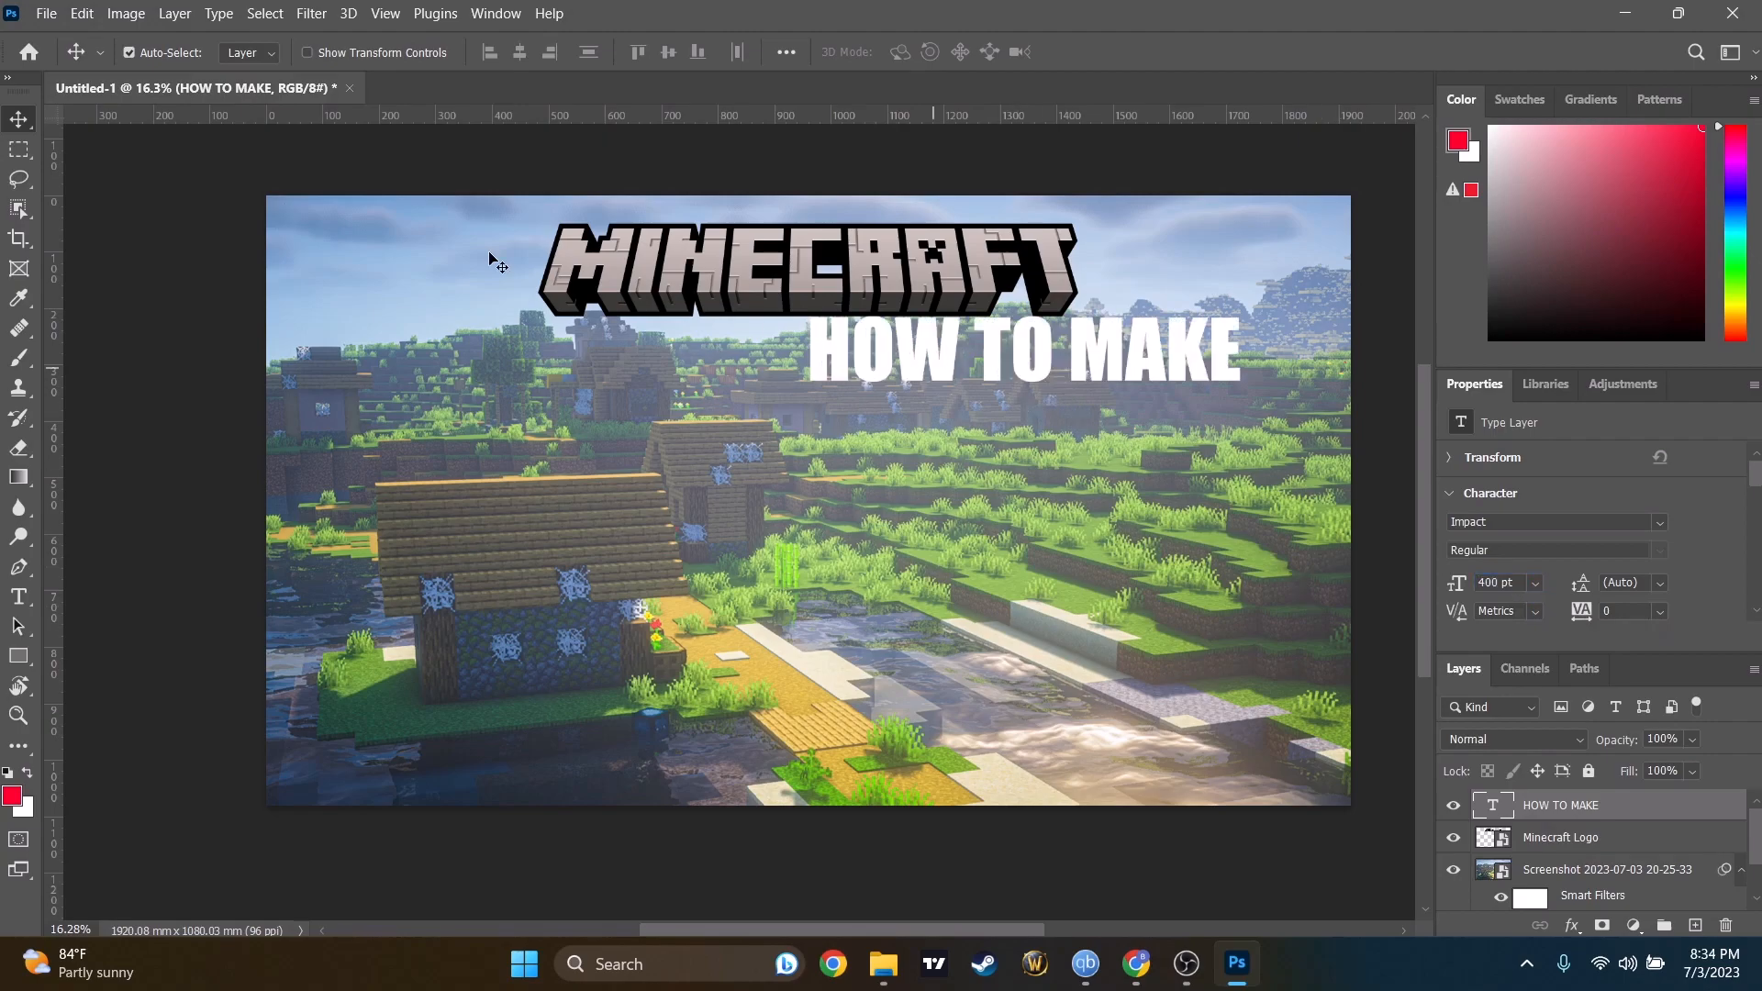
Enlarge the HOW TO MAKE text to 500 pt.
{"action": "scroll", "coordinate": [1084, 284], "scroll_direction": "up", "scroll_amount": 3}
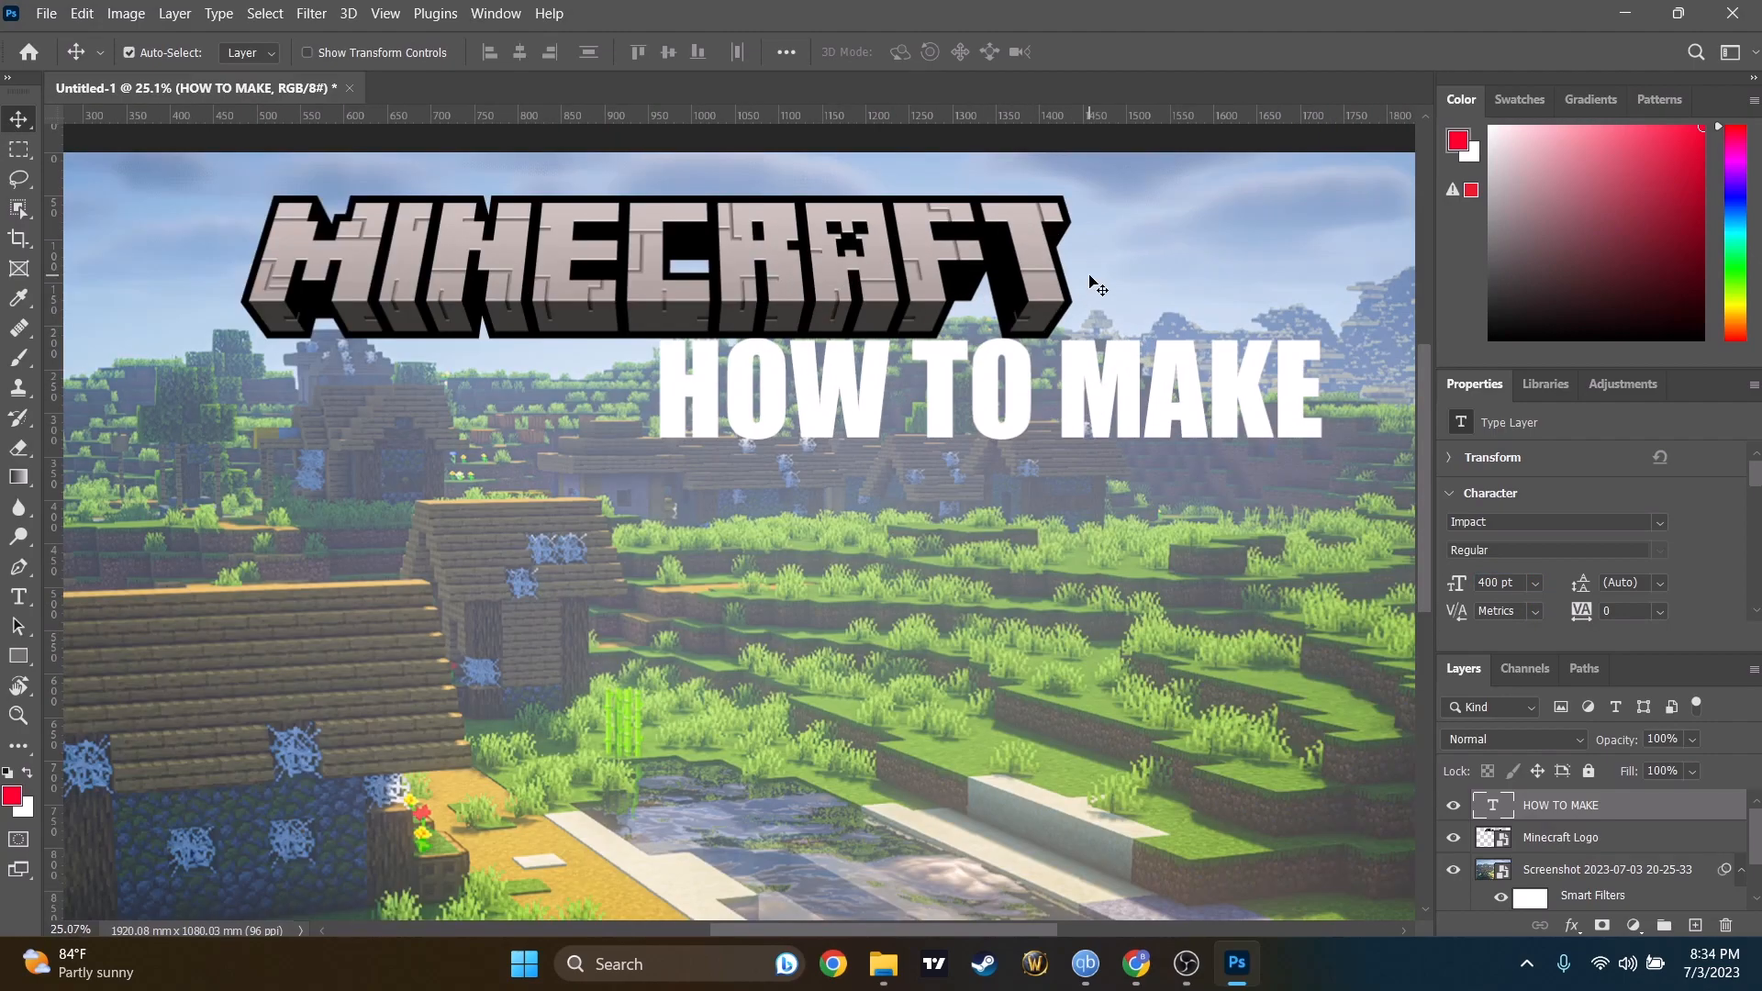
{"action": "left_click_drag", "start_coordinate": [1072, 464], "coordinate": [933, 224]}
{"action": "left_click", "coordinate": [1502, 584]}
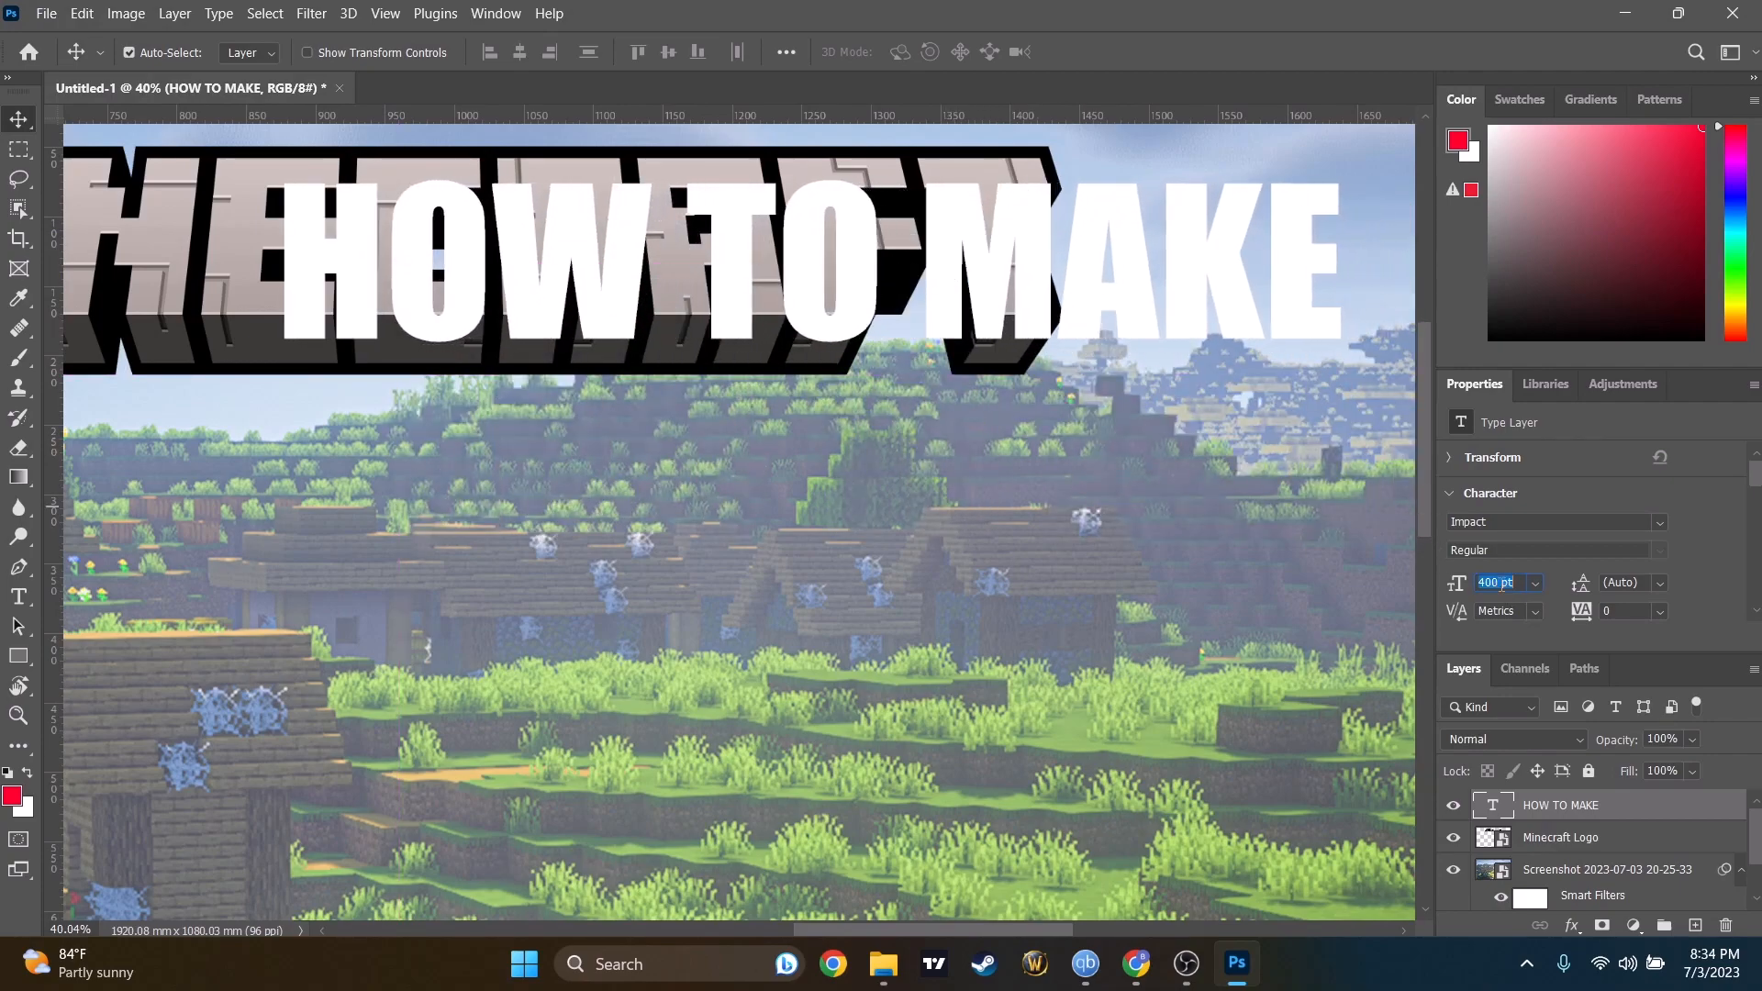
{"action": "type", "text": "500"}
{"action": "key", "text": "Return"}
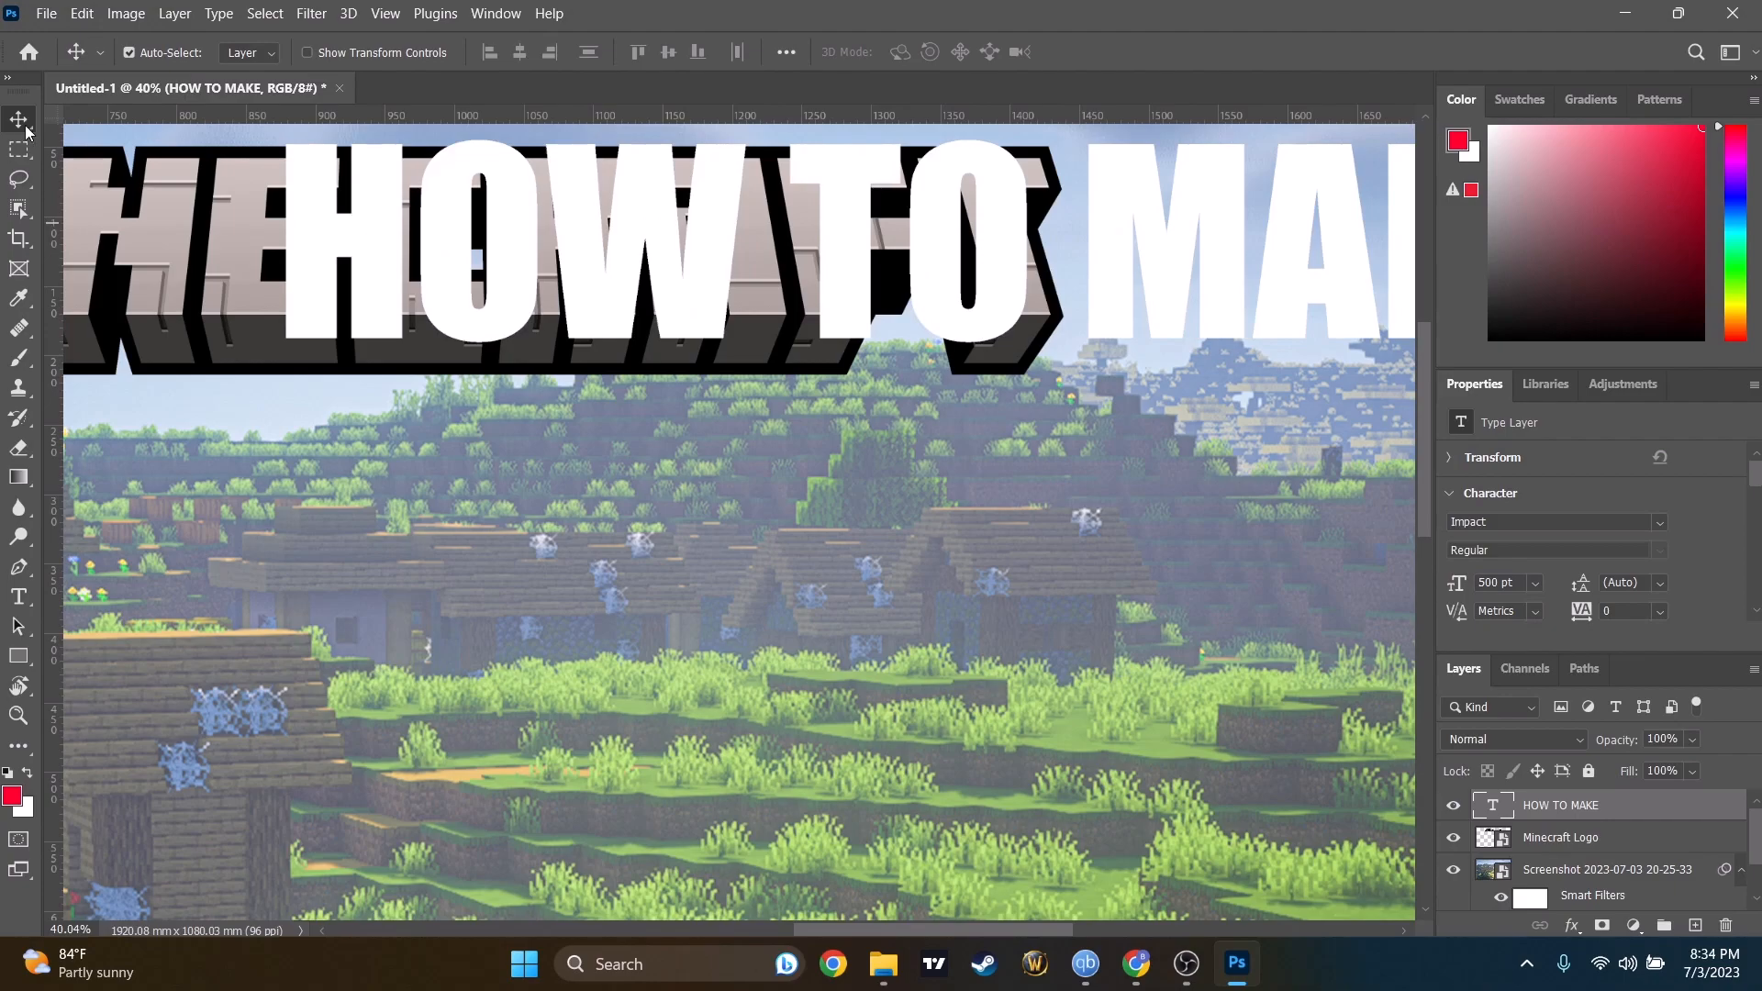
Move the HOW TO MAKE text just below the Minecraft logo, offset slightly to the right of centre.
{"action": "left_click_drag", "start_coordinate": [709, 269], "coordinate": [660, 285]}
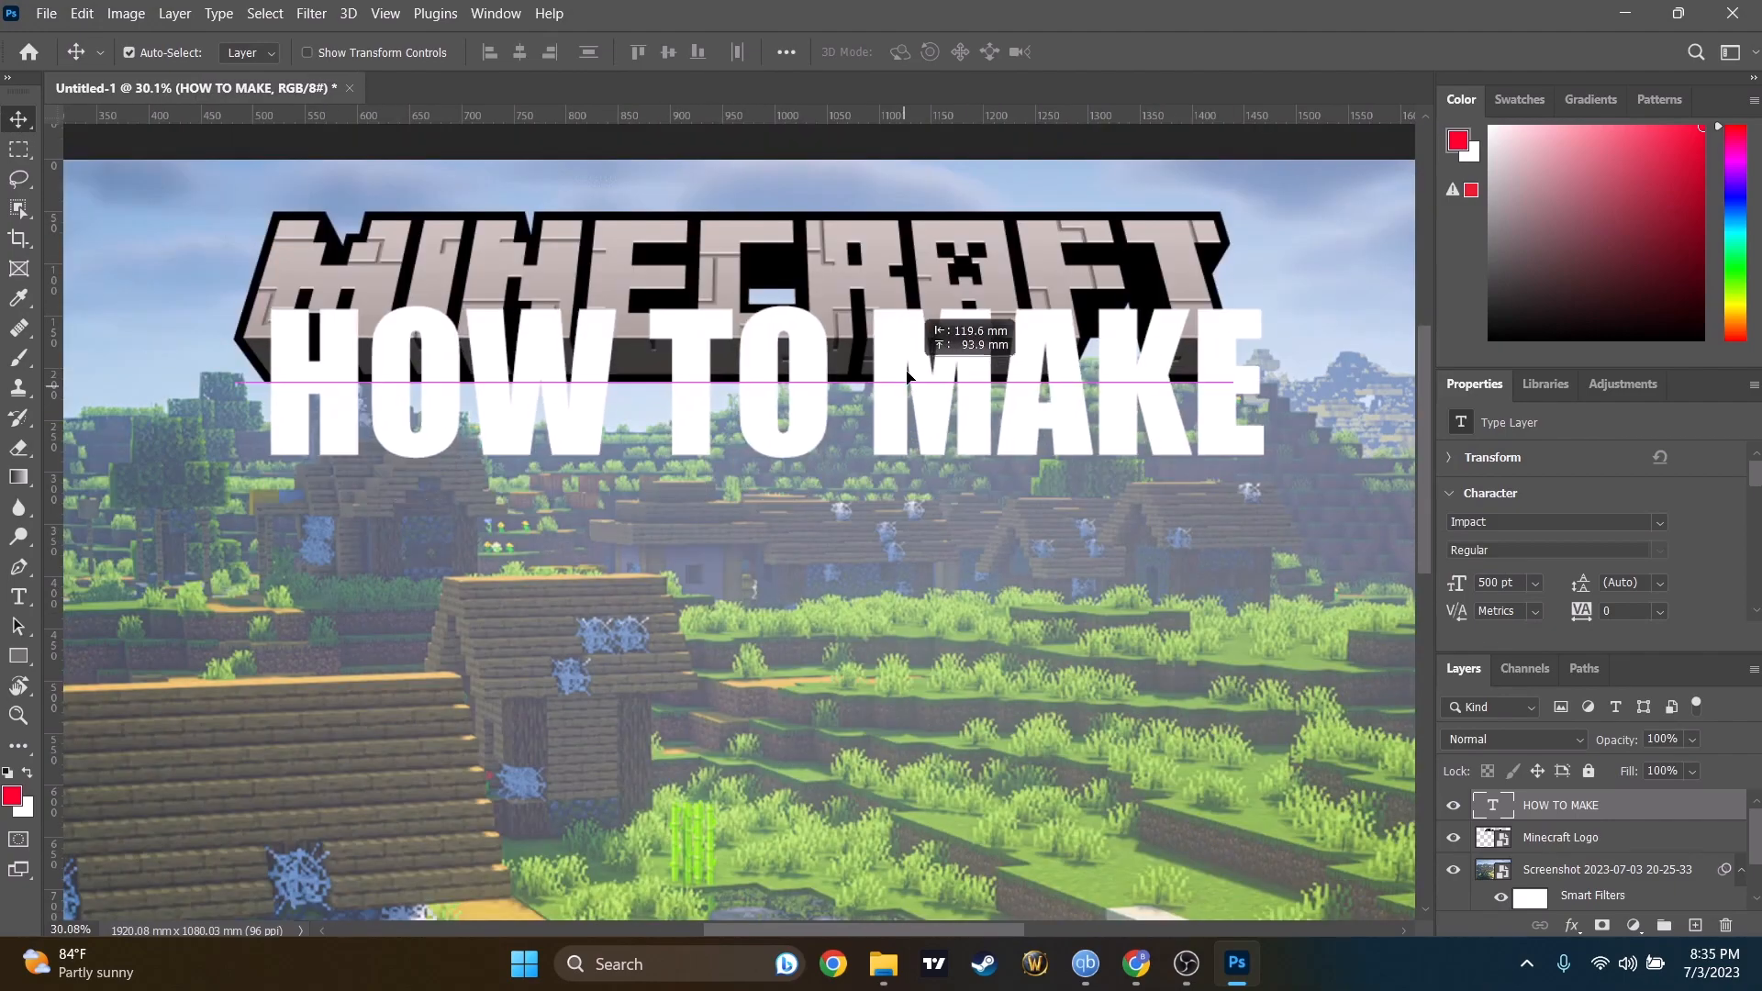
{"action": "left_click_drag", "start_coordinate": [906, 374], "coordinate": [1005, 452]}
{"action": "scroll", "coordinate": [1056, 579], "scroll_direction": "right", "scroll_amount": 3}
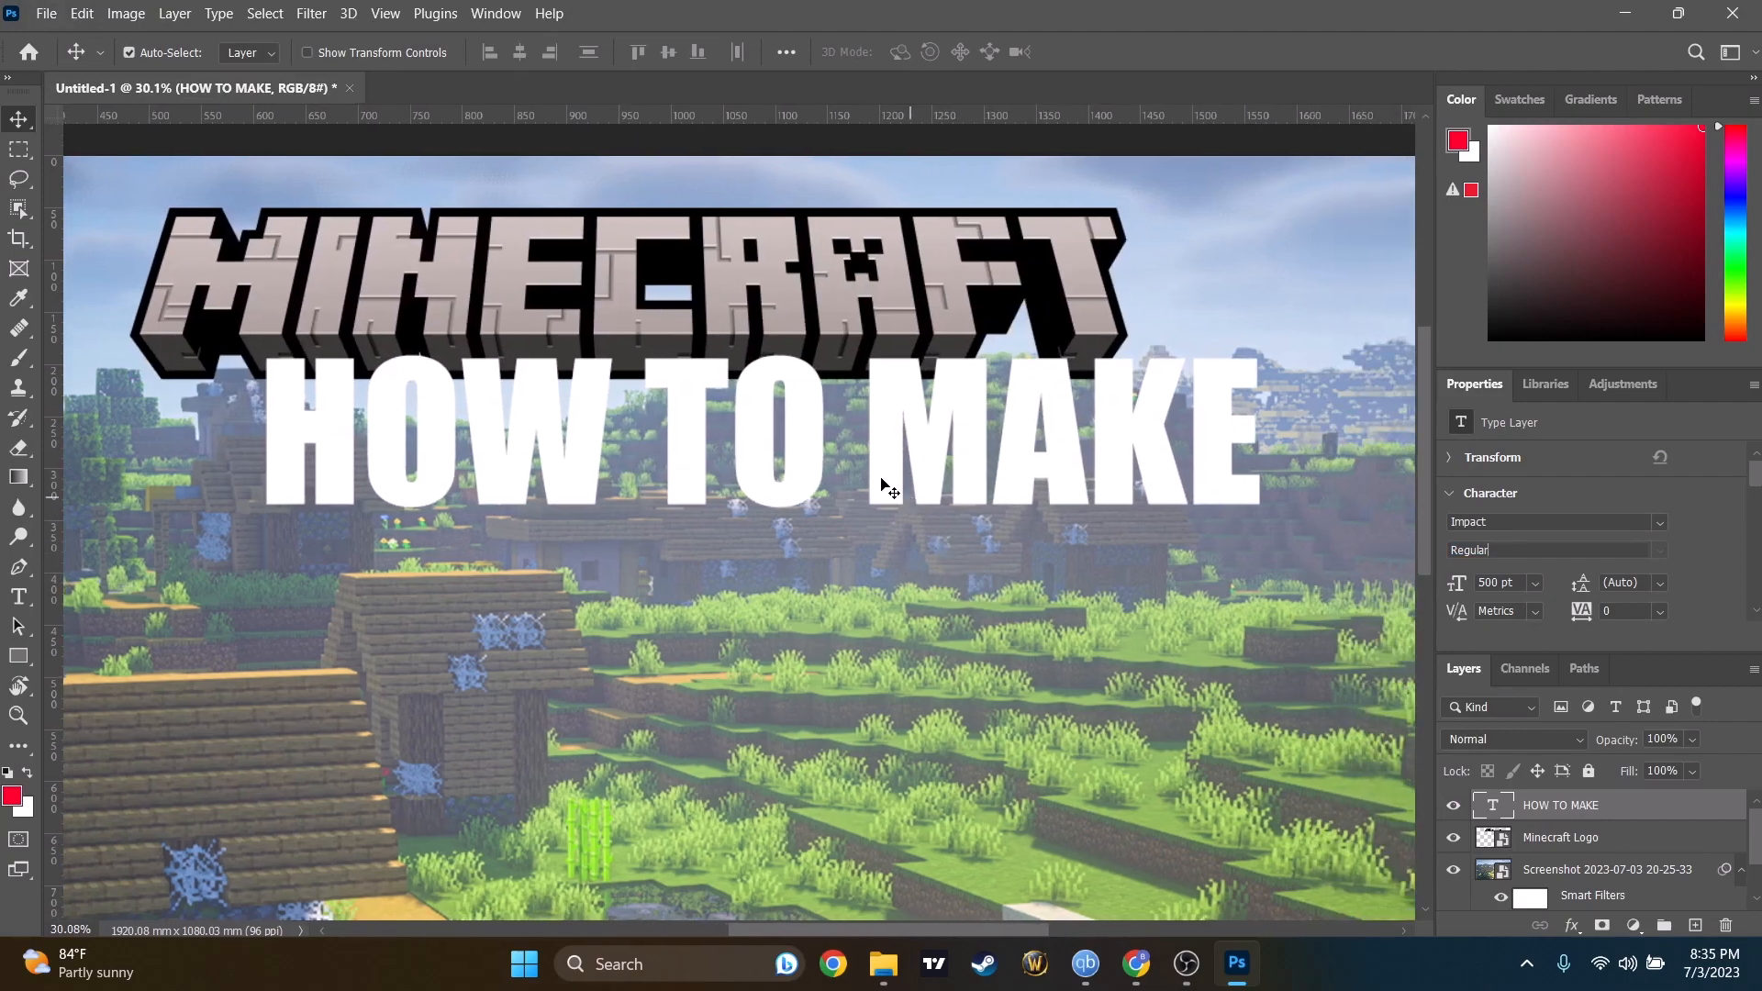
{"action": "left_click_drag", "start_coordinate": [813, 452], "coordinate": [857, 488]}
{"action": "left_click", "coordinate": [735, 609]}
{"action": "scroll", "coordinate": [649, 440], "scroll_direction": "down", "scroll_amount": 3}
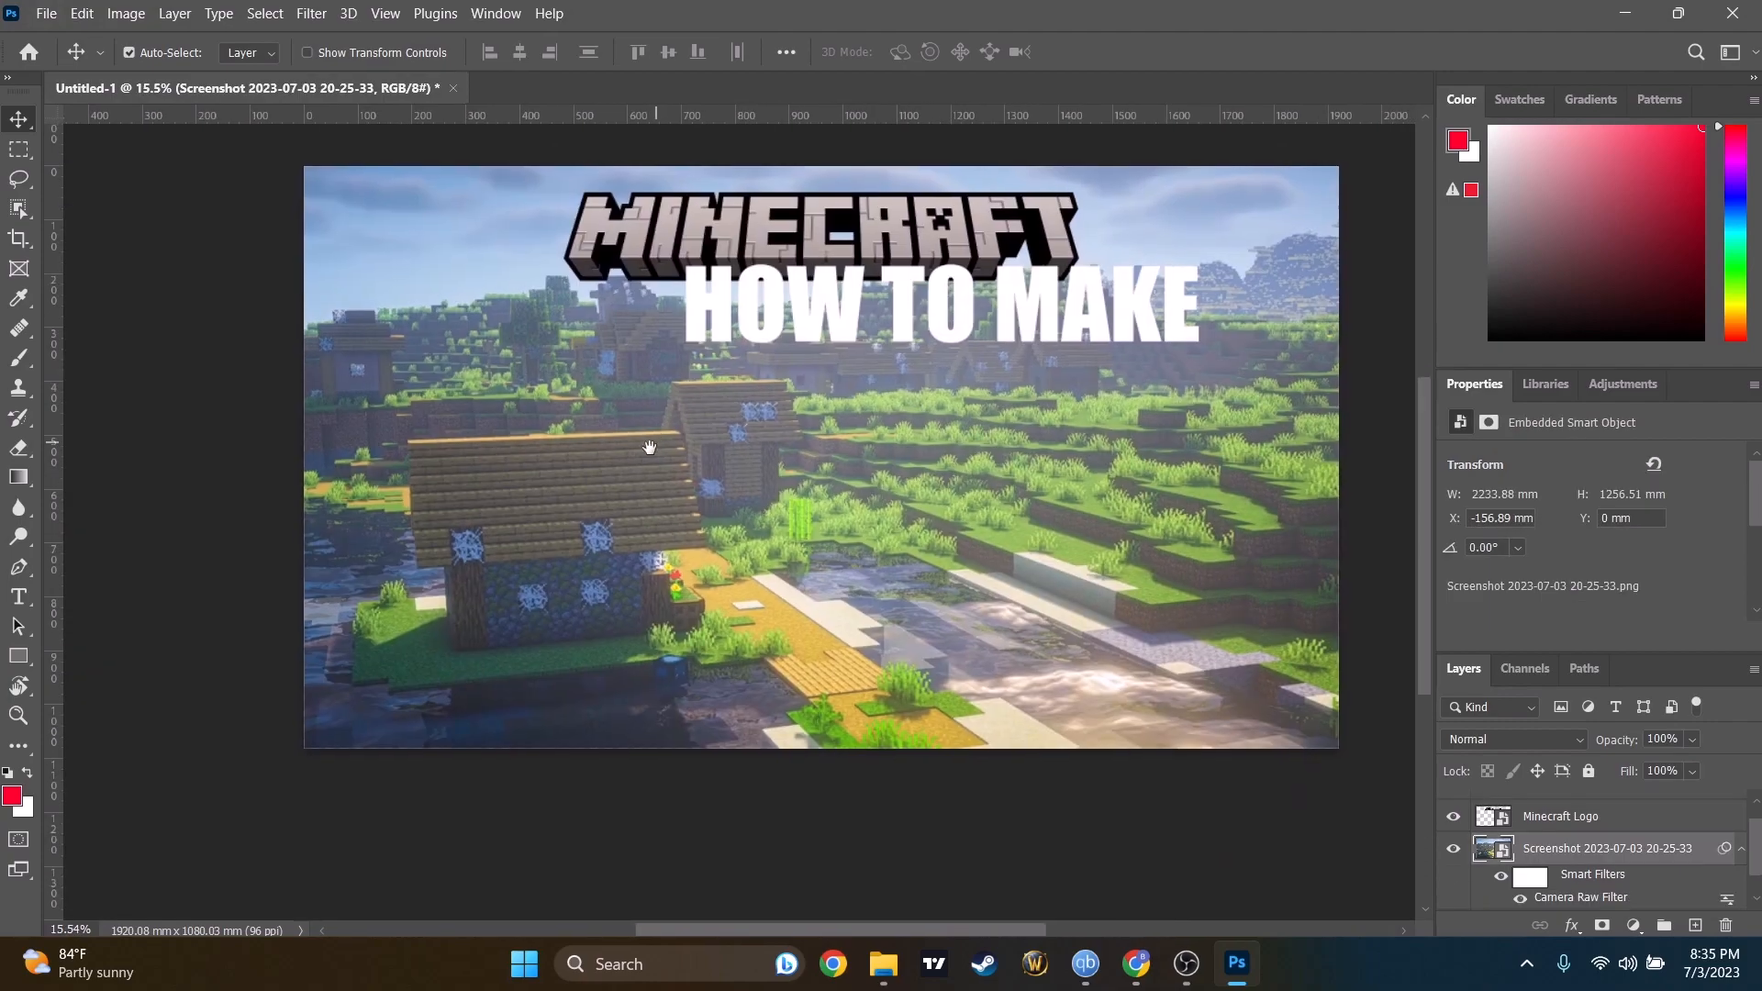
{"action": "scroll", "coordinate": [778, 465], "scroll_direction": "up", "scroll_amount": 1}
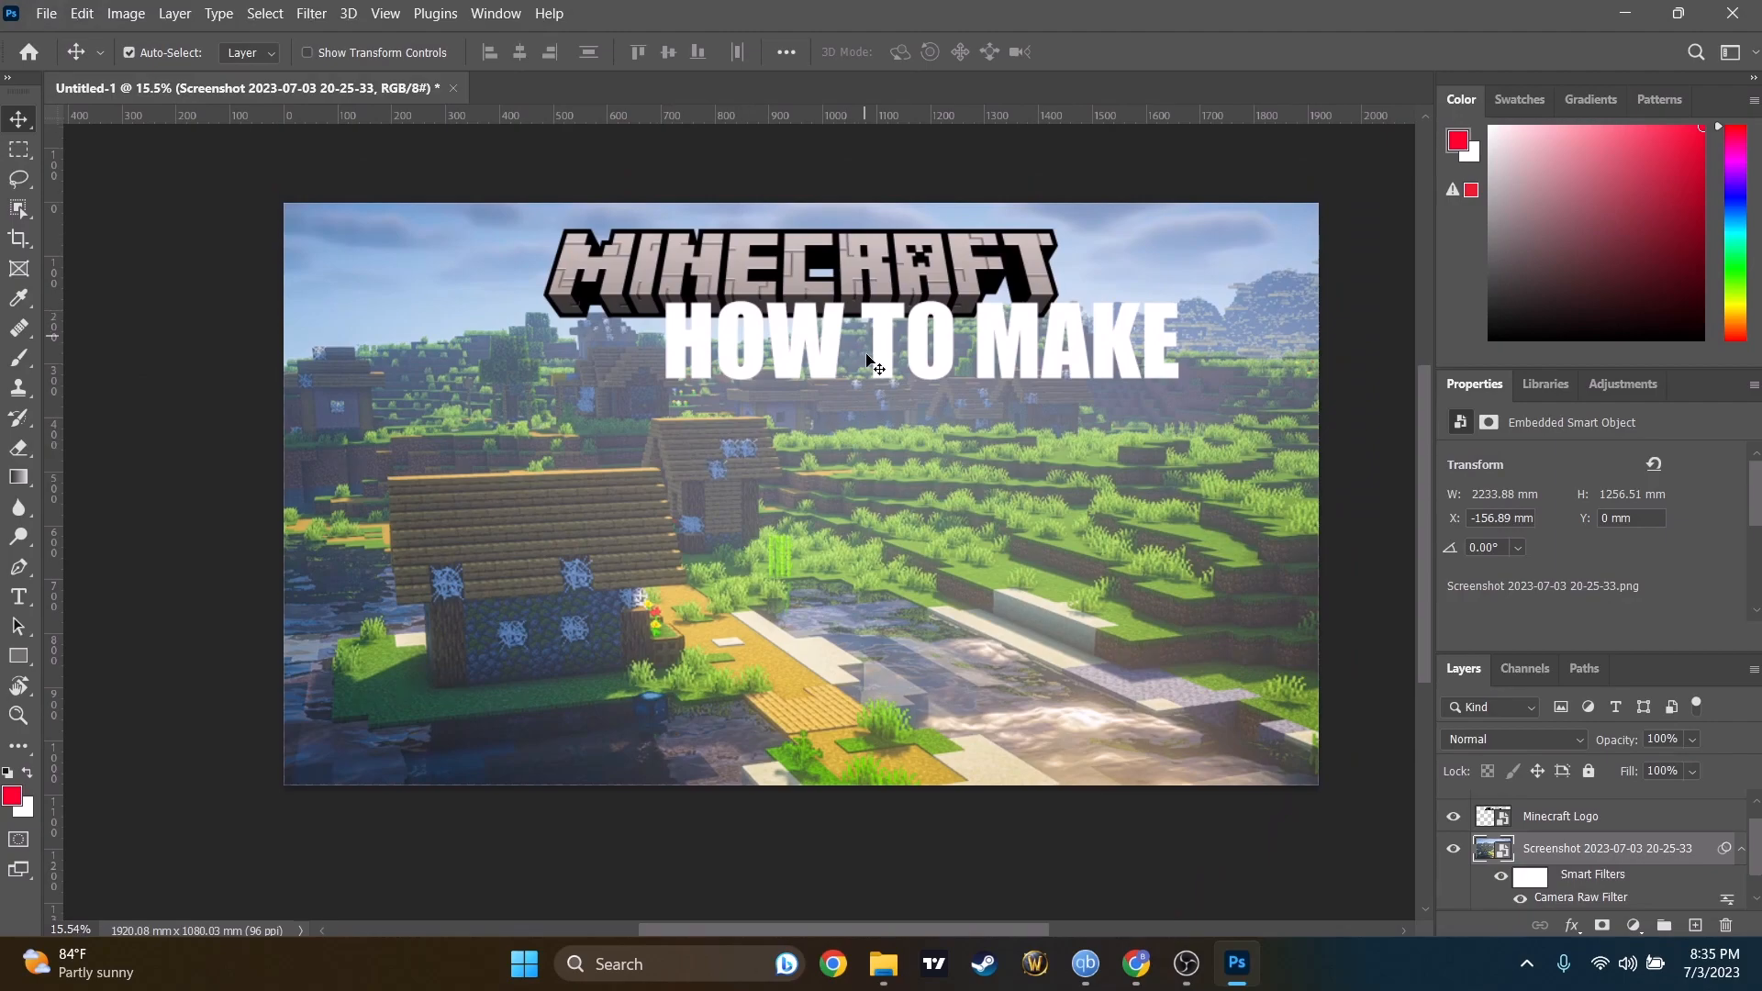
{"action": "scroll", "coordinate": [889, 475], "scroll_direction": "up", "scroll_amount": 1}
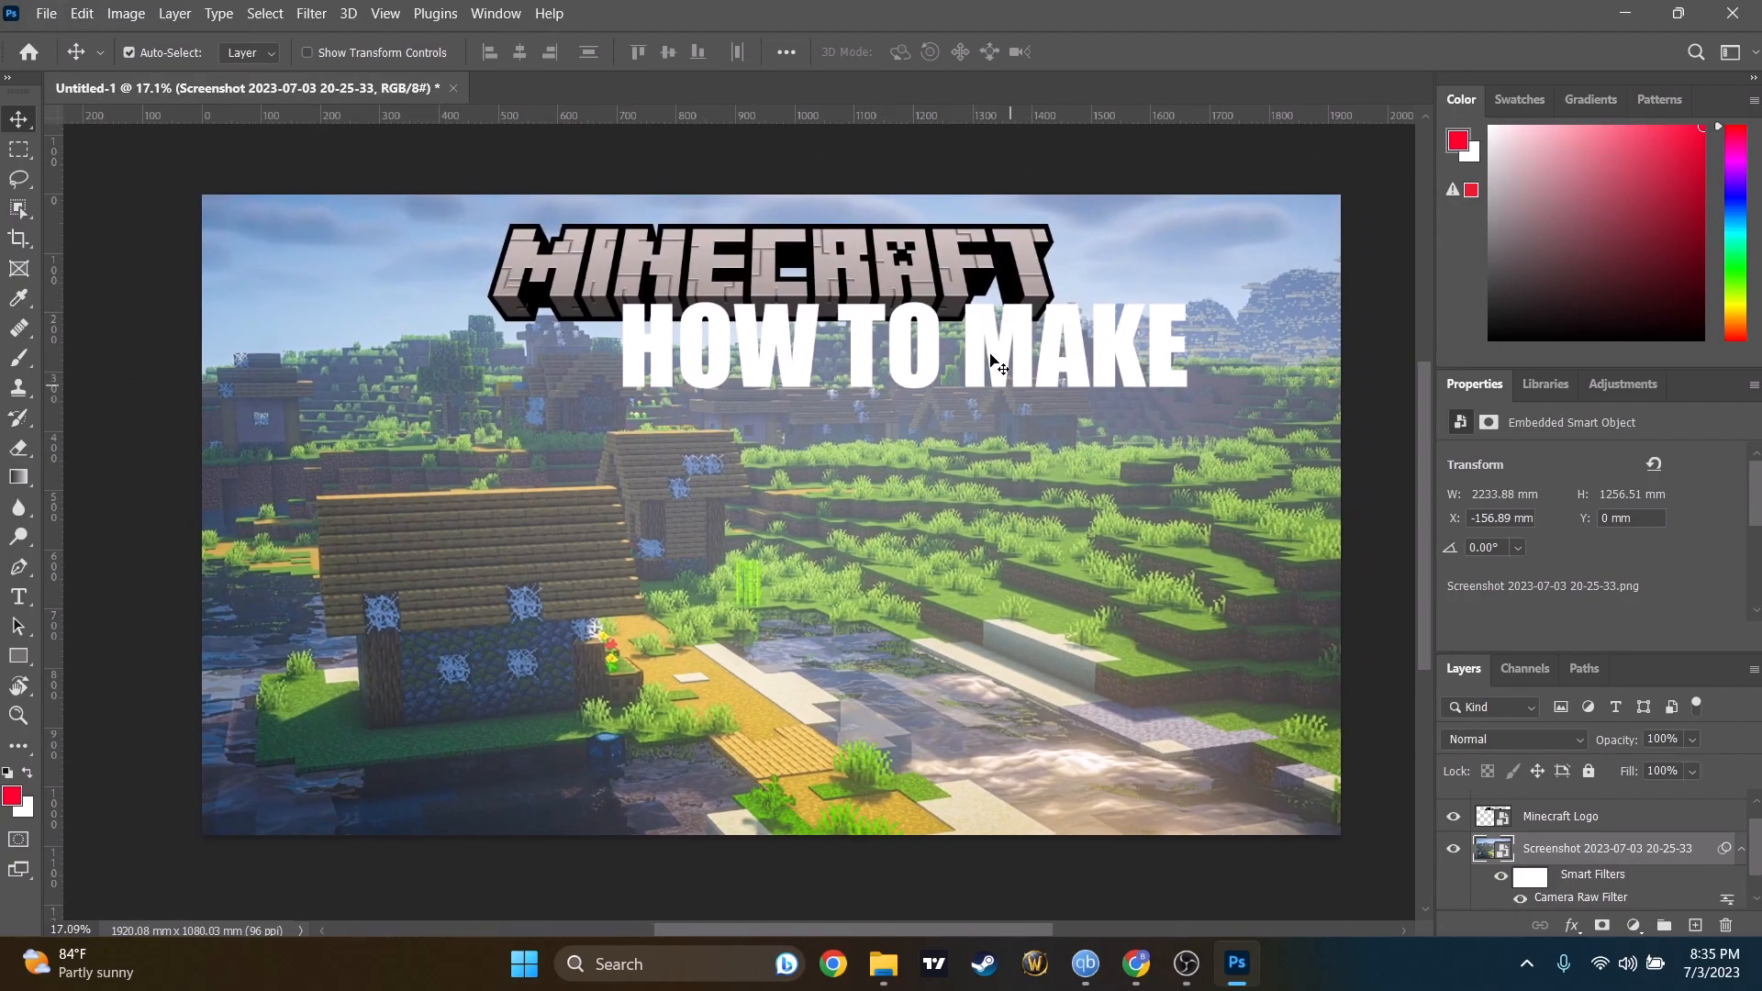
Add a black Multiply drop shadow to the HOW TO MAKE text with 100% opacity, 0 px distance, 28% spread and 35 px size.
{"action": "left_click", "coordinate": [935, 348]}
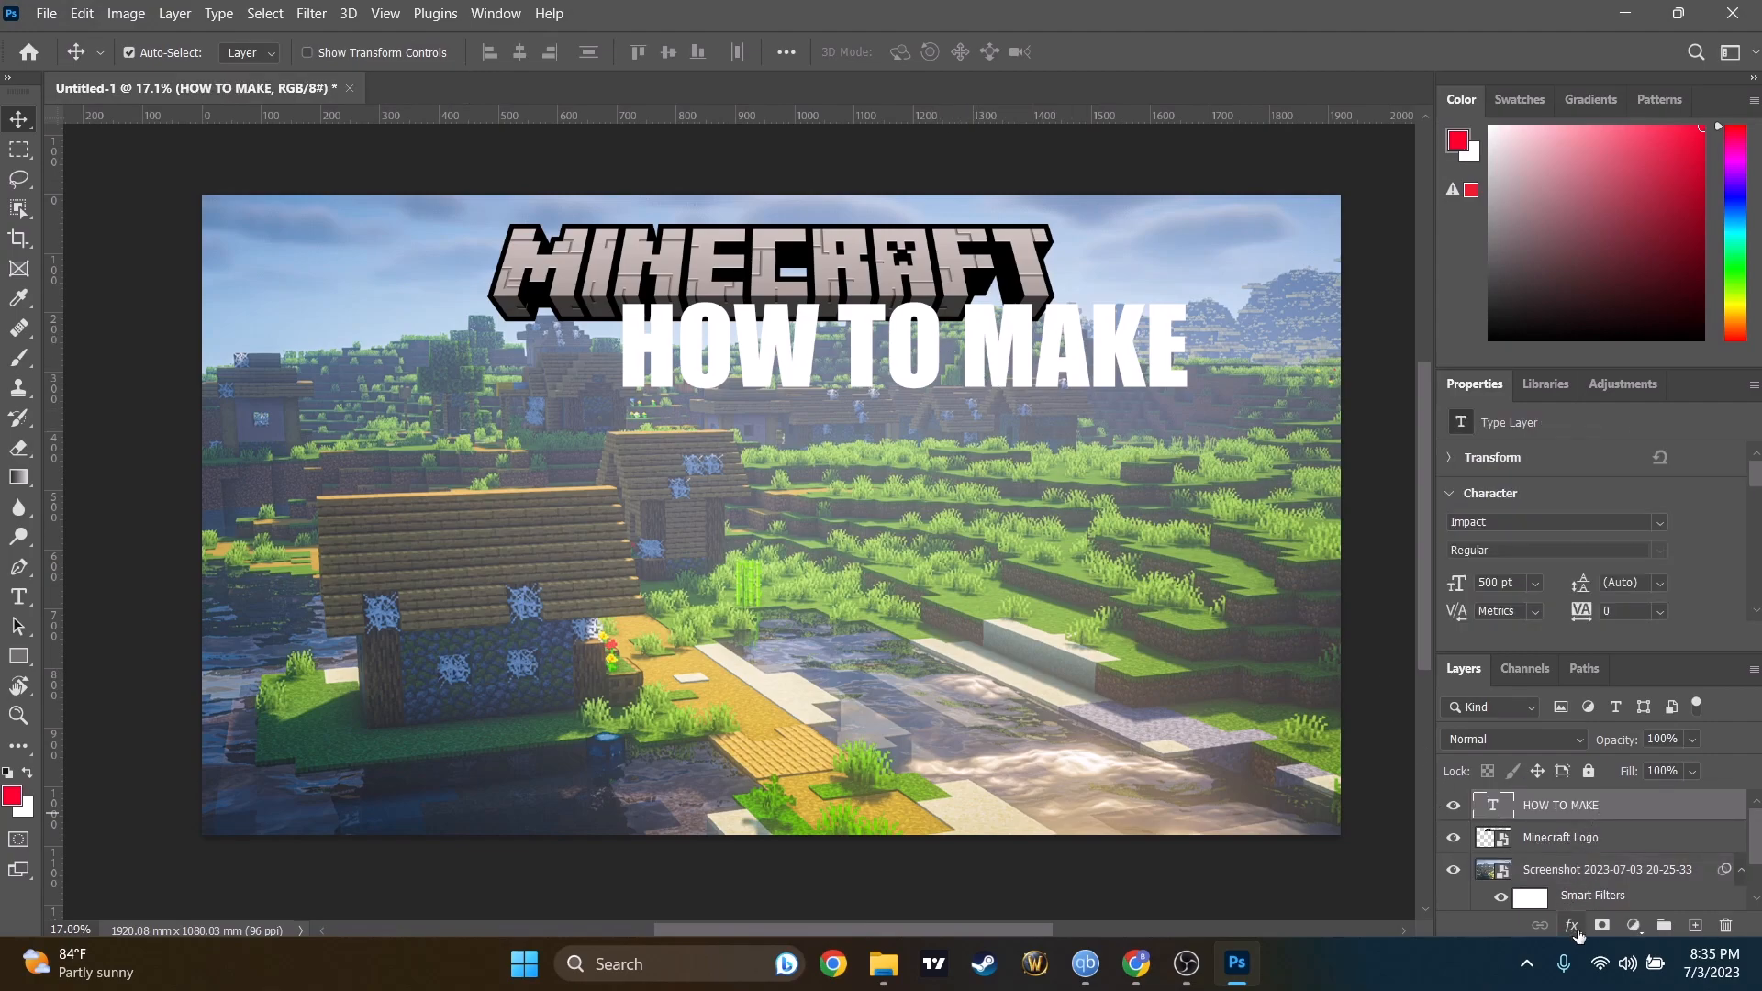
{"action": "left_click", "coordinate": [1574, 925]}
{"action": "left_click", "coordinate": [1551, 886]}
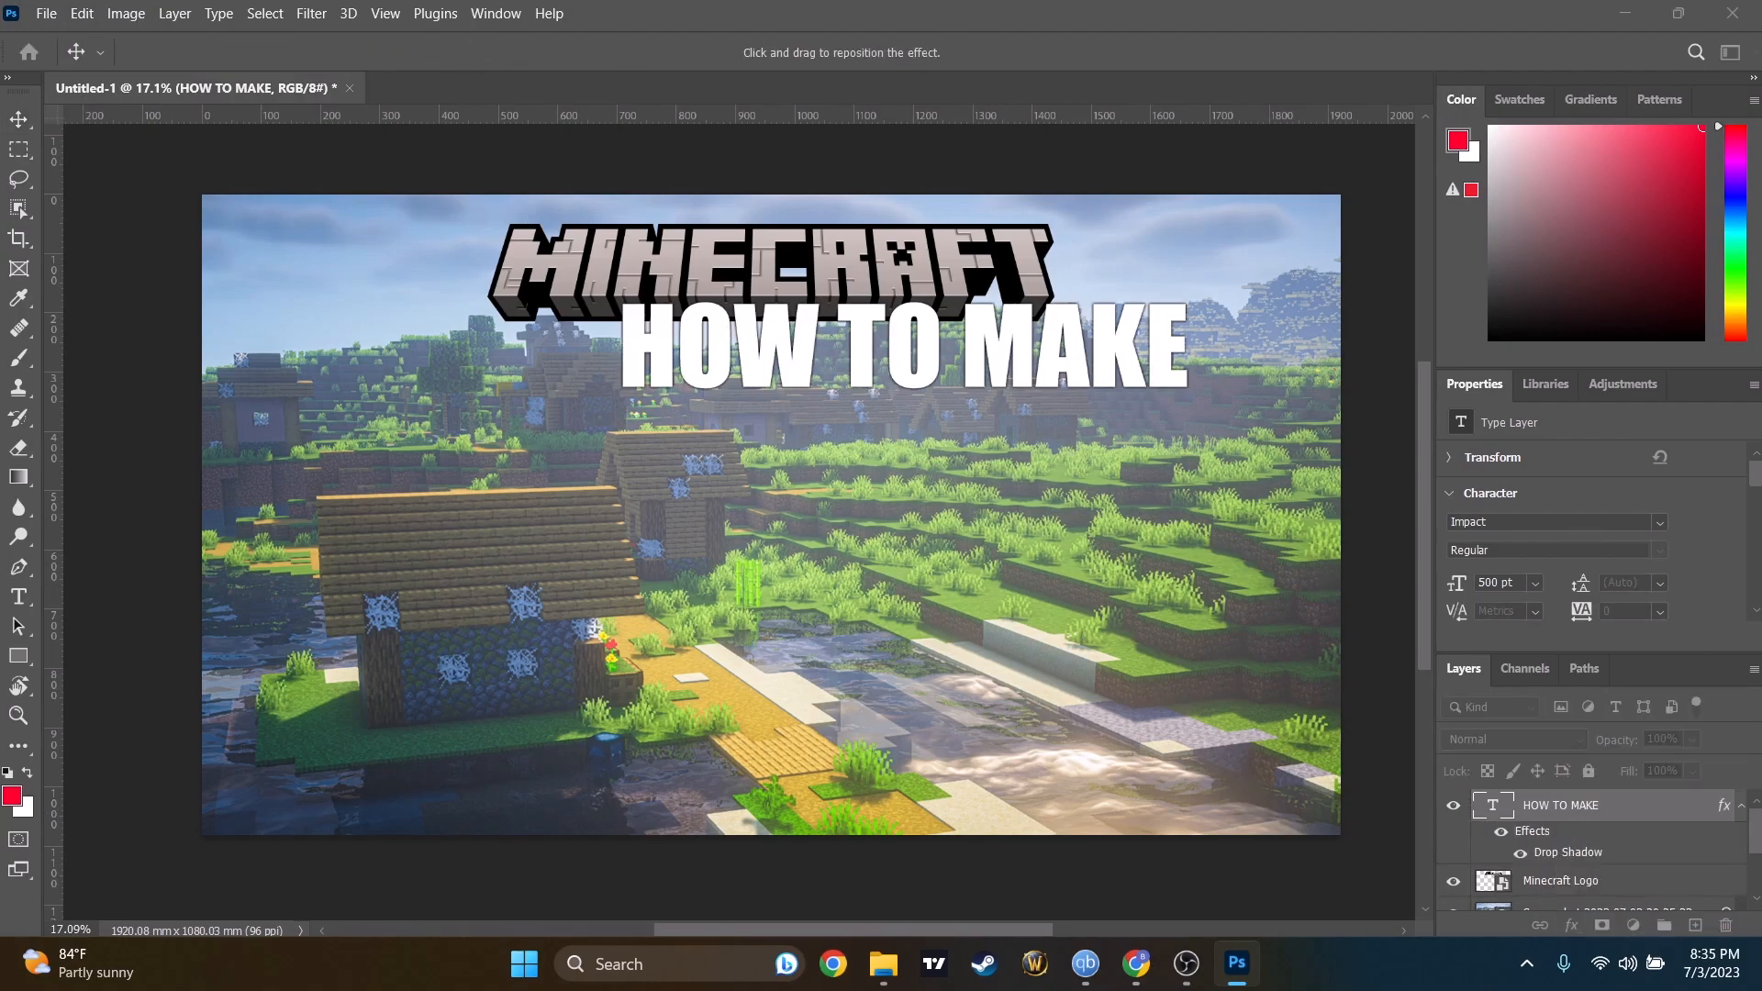
{"action": "left_click_drag", "start_coordinate": [0, 394], "coordinate": [1357, 298]}
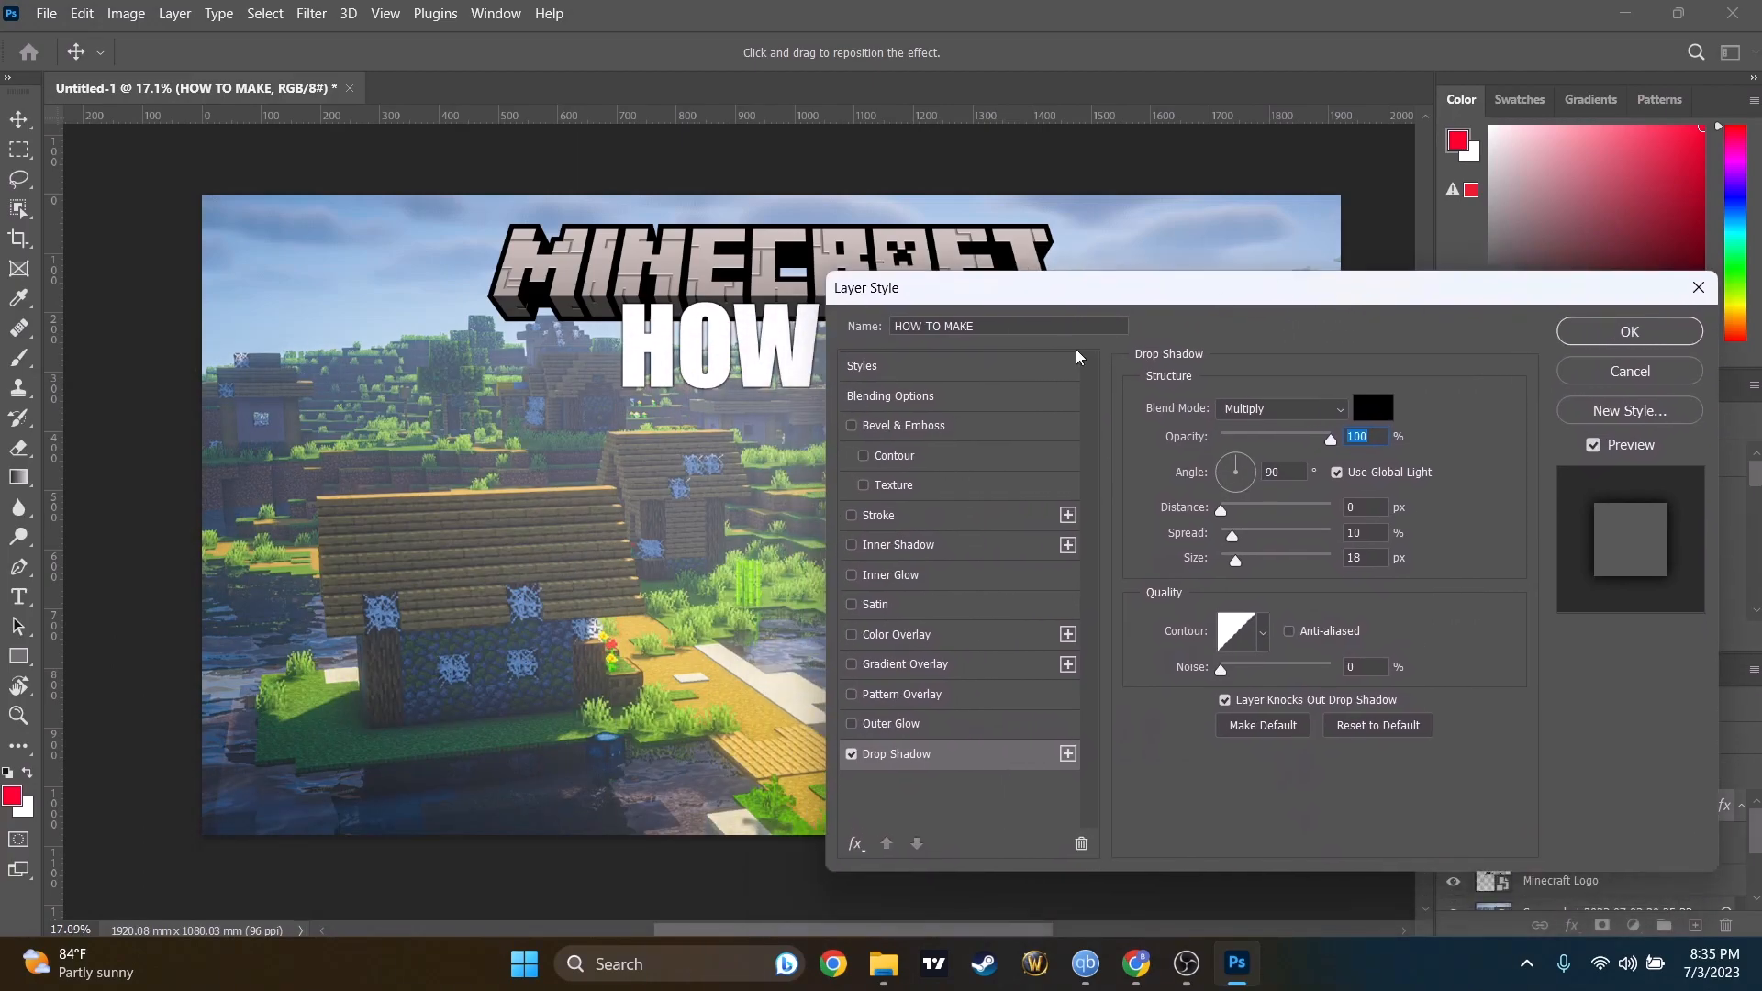
{"action": "mouse_move", "coordinate": [1233, 540]}
{"action": "left_mouse_down"}
{"action": "mouse_move", "coordinate": [1252, 543]}
{"action": "mouse_move", "coordinate": [1244, 564]}
{"action": "left_mouse_up"}
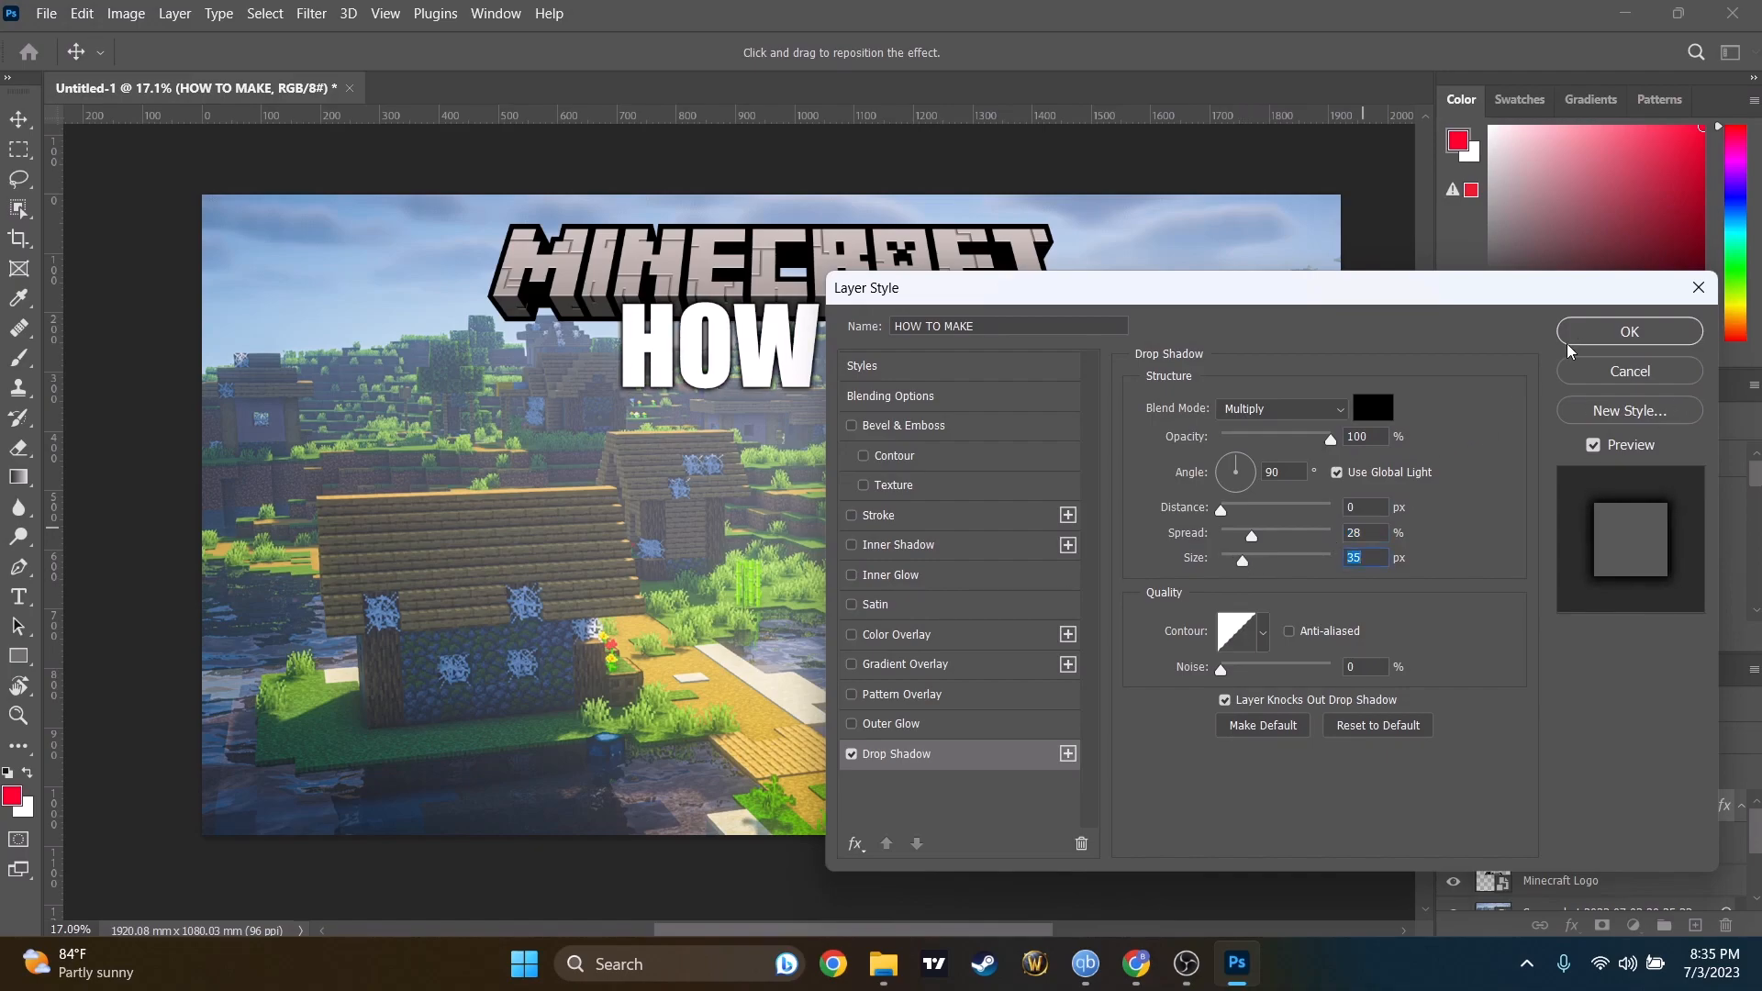
{"action": "left_click", "coordinate": [1602, 335]}
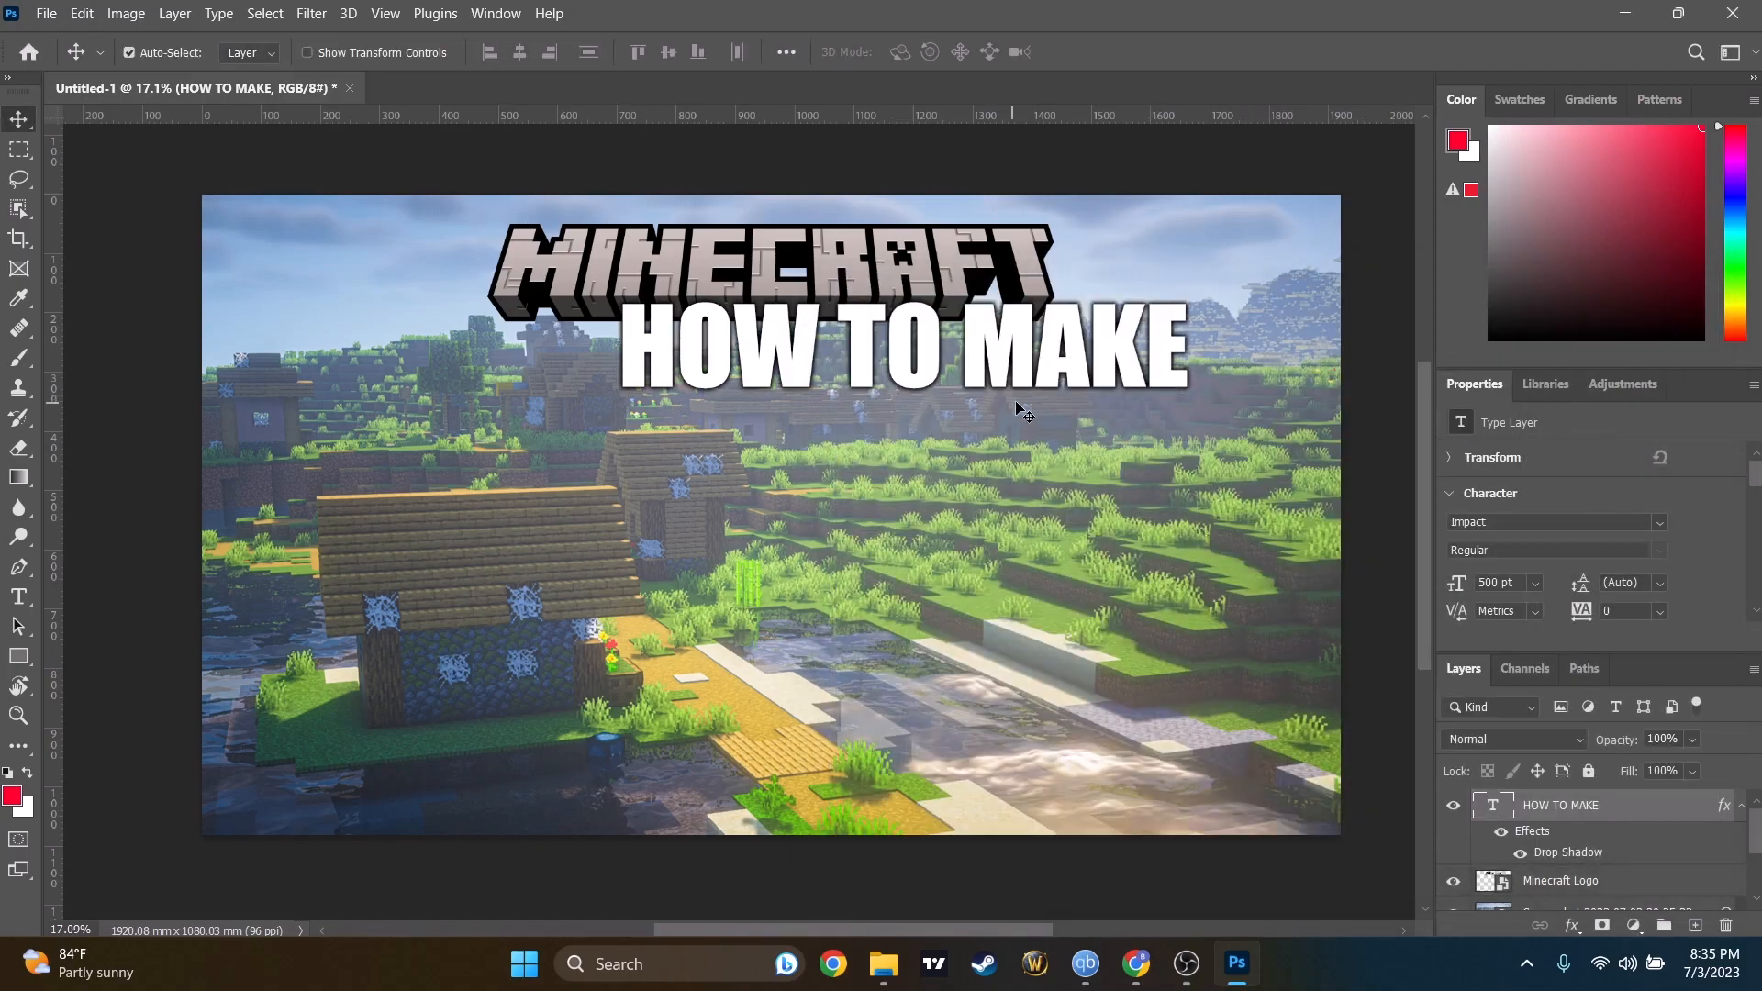
Give the HOW TO MAKE text a Bevel & Emboss effect with a texture at 265% scale and +421% depth.
{"action": "left_click", "coordinate": [1568, 927]}
{"action": "left_click", "coordinate": [1589, 933]}
{"action": "double_click", "coordinate": [1525, 858]}
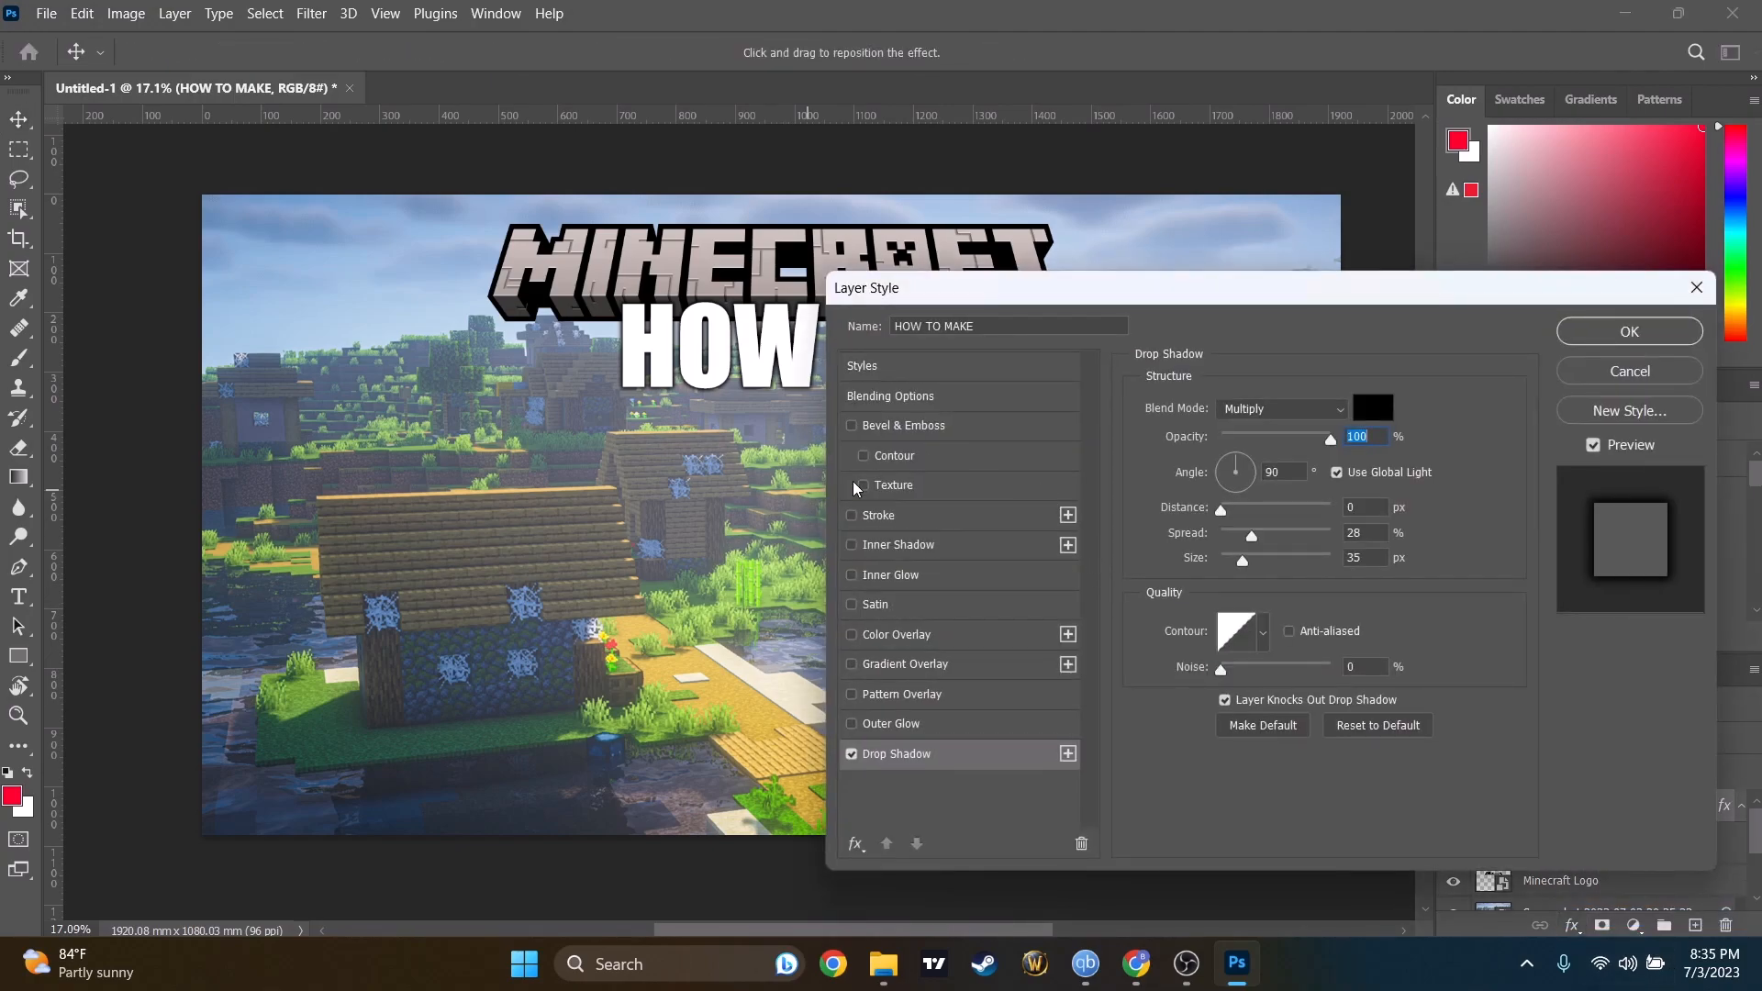
{"action": "left_click", "coordinate": [851, 426]}
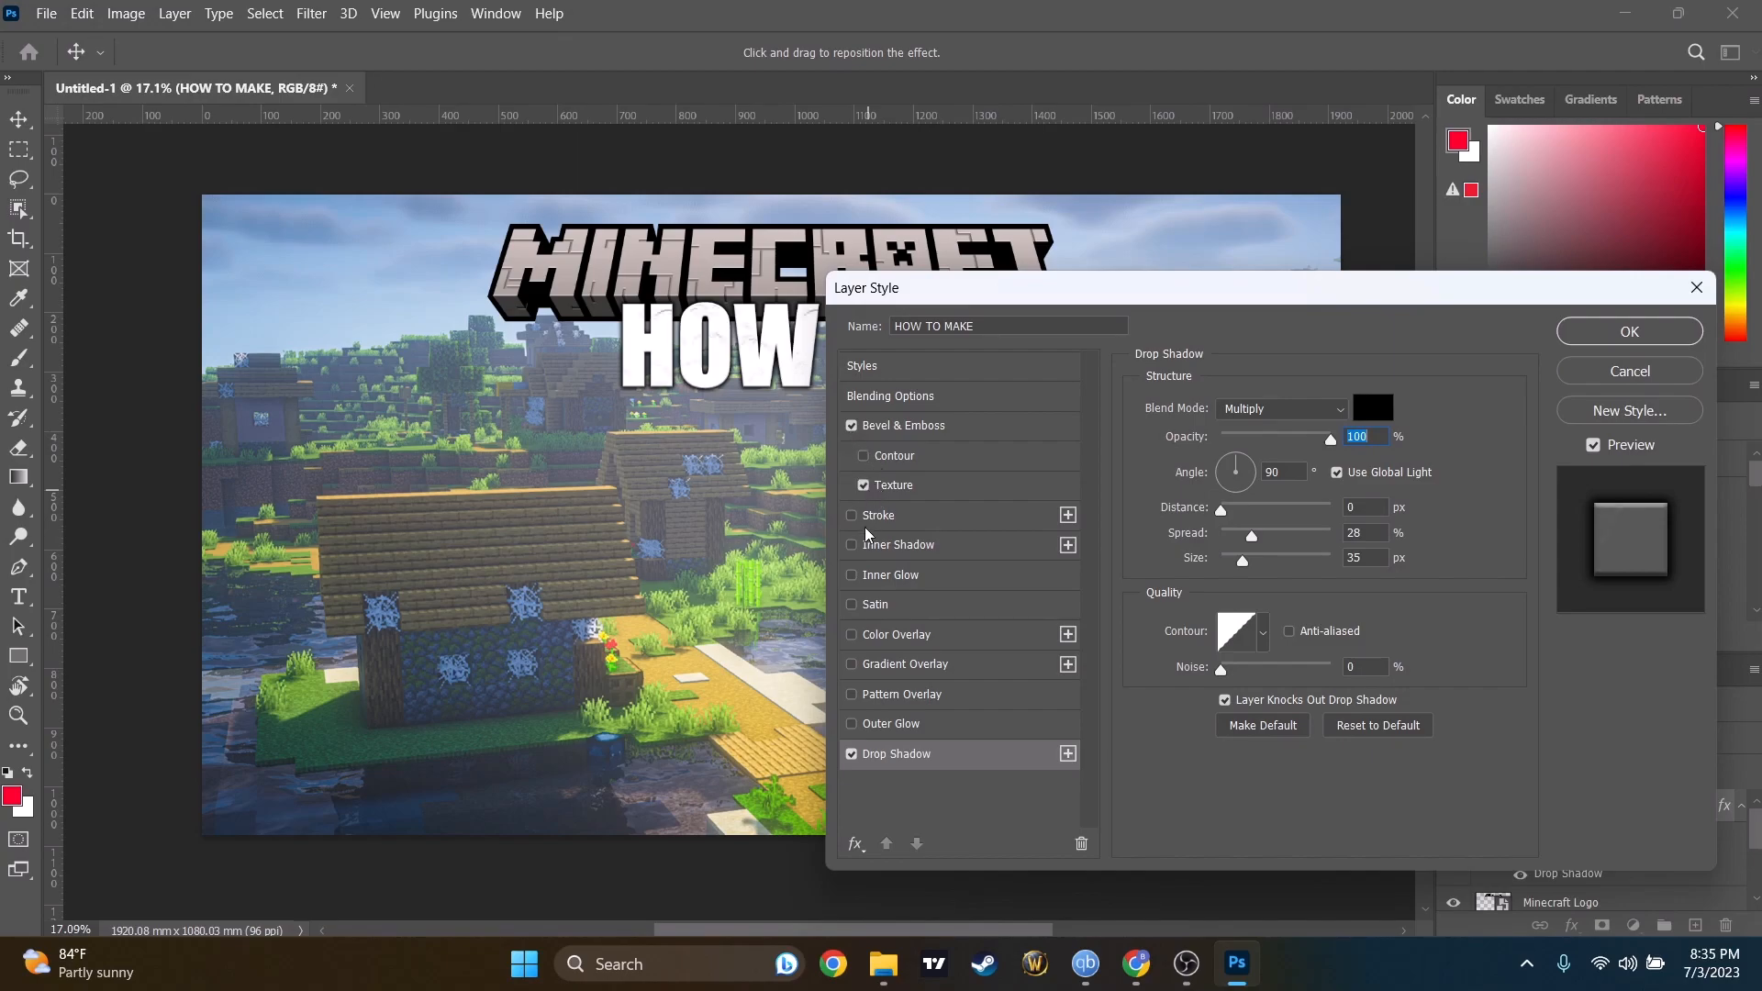
{"action": "left_click_drag", "start_coordinate": [1294, 294], "coordinate": [1477, 163]}
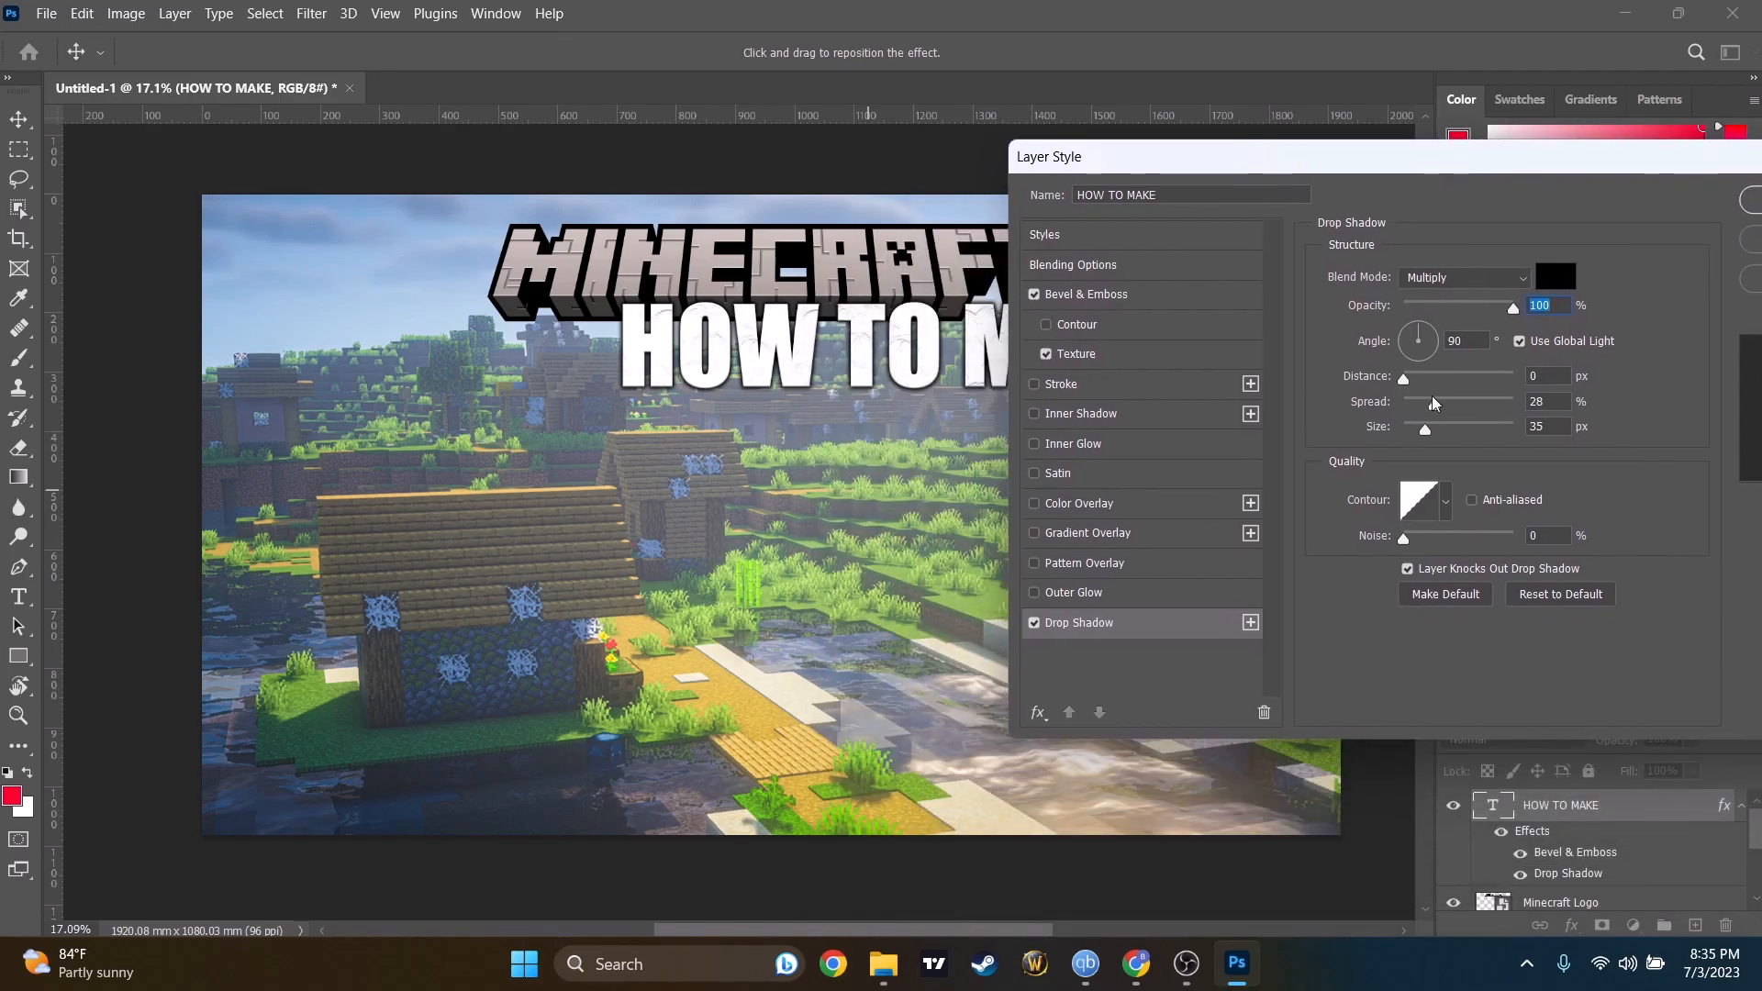
{"action": "left_click", "coordinate": [1075, 354]}
{"action": "mouse_move", "coordinate": [1426, 353]}
{"action": "left_mouse_down"}
{"action": "mouse_move", "coordinate": [1467, 385]}
{"action": "mouse_move", "coordinate": [1449, 352]}
{"action": "left_mouse_up"}
{"action": "left_click_drag", "start_coordinate": [1451, 167], "coordinate": [1196, 400]}
{"action": "left_click_drag", "start_coordinate": [1193, 580], "coordinate": [1186, 590]}
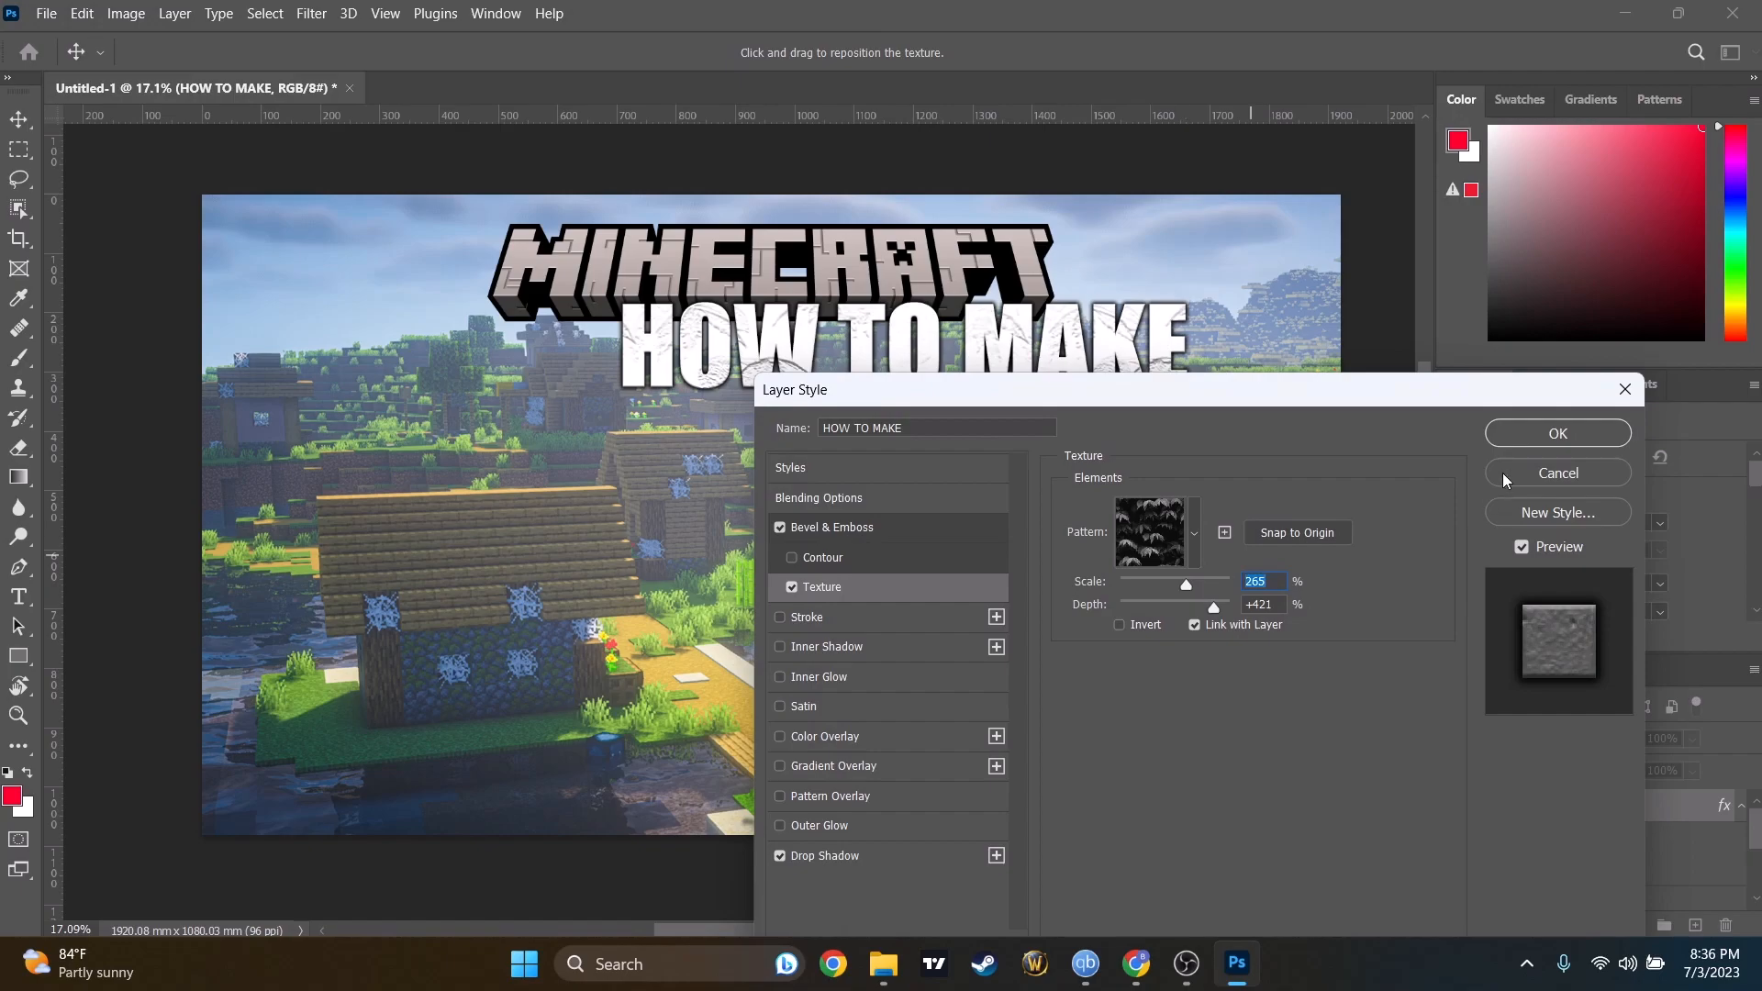
{"action": "left_click", "coordinate": [1551, 433]}
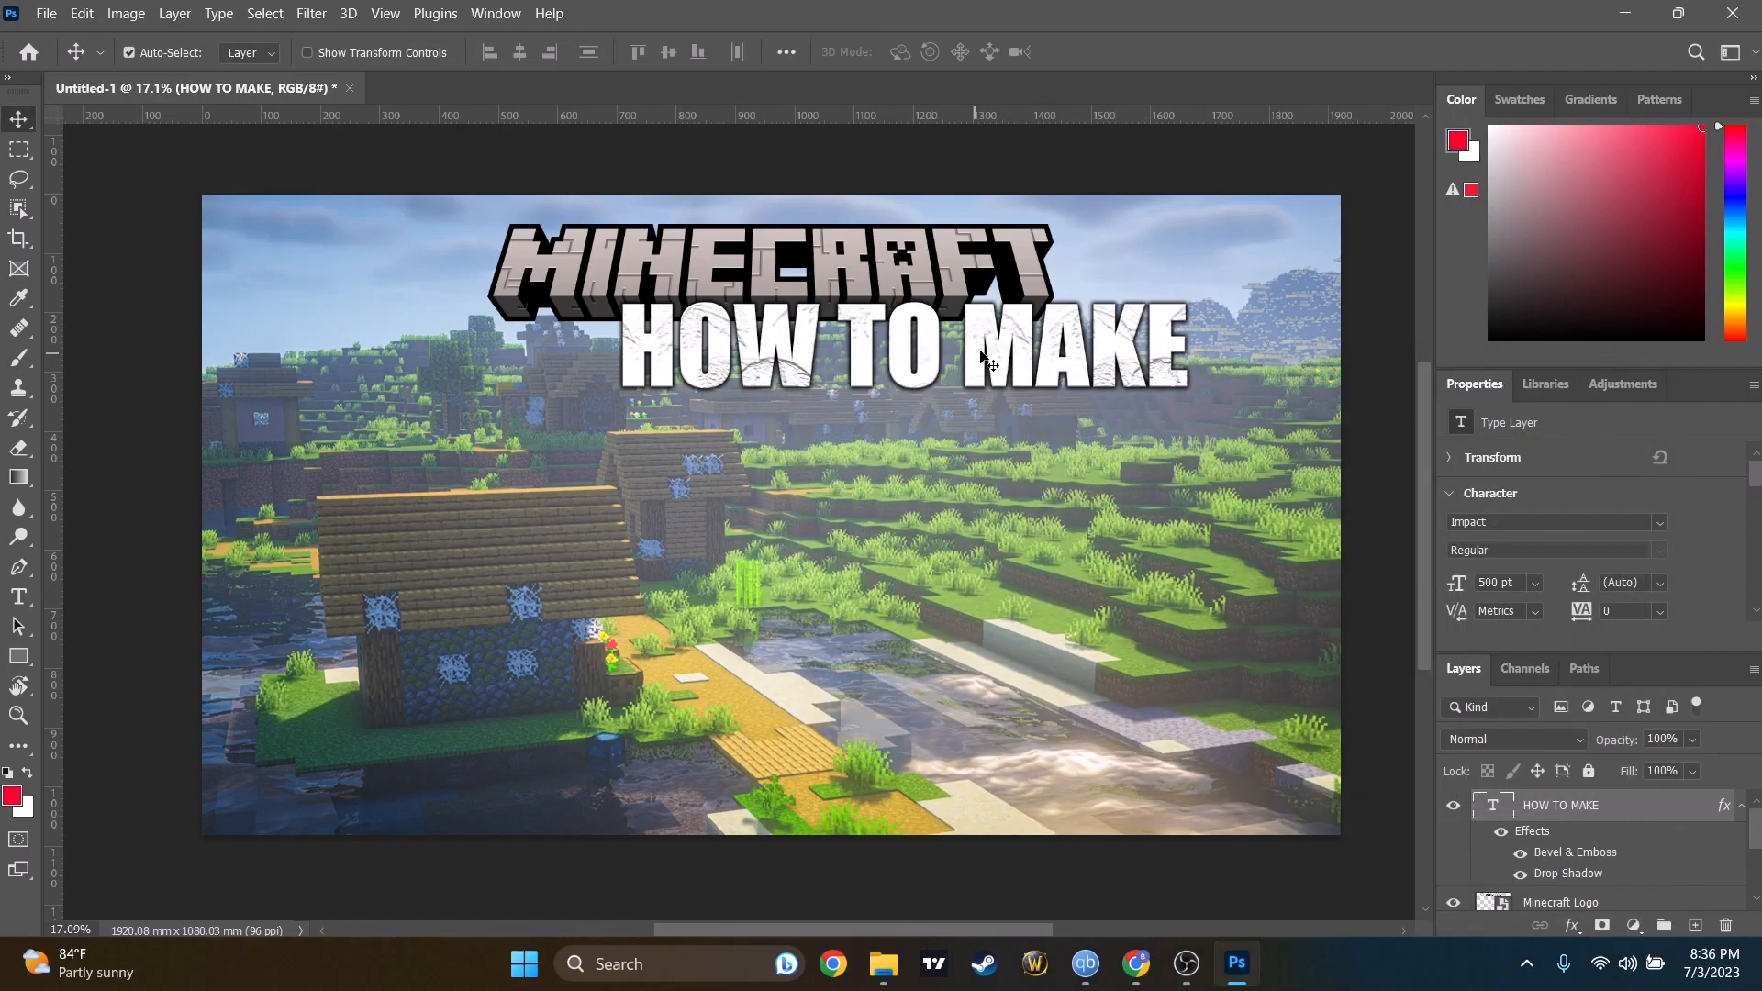
Add Stroke and Inner Shadow effects to the HOW TO MAKE text.
{"action": "left_click", "coordinate": [1574, 927]}
{"action": "left_click", "coordinate": [1582, 915]}
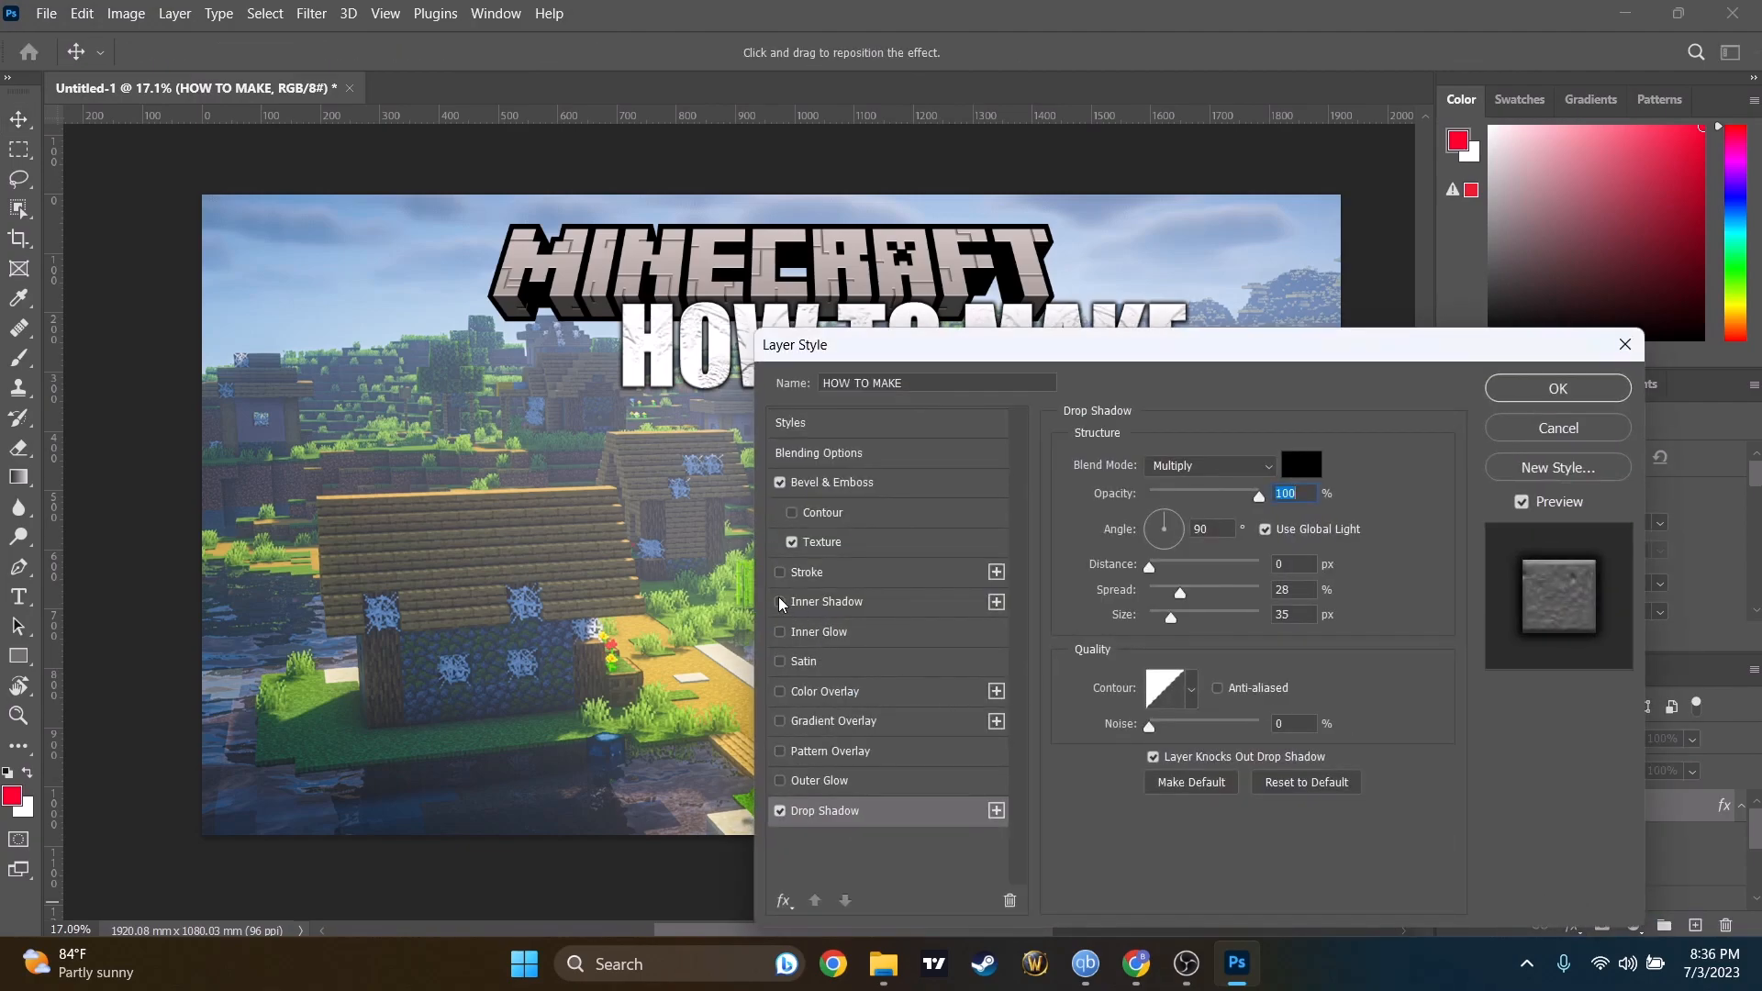
{"action": "left_click", "coordinate": [781, 573]}
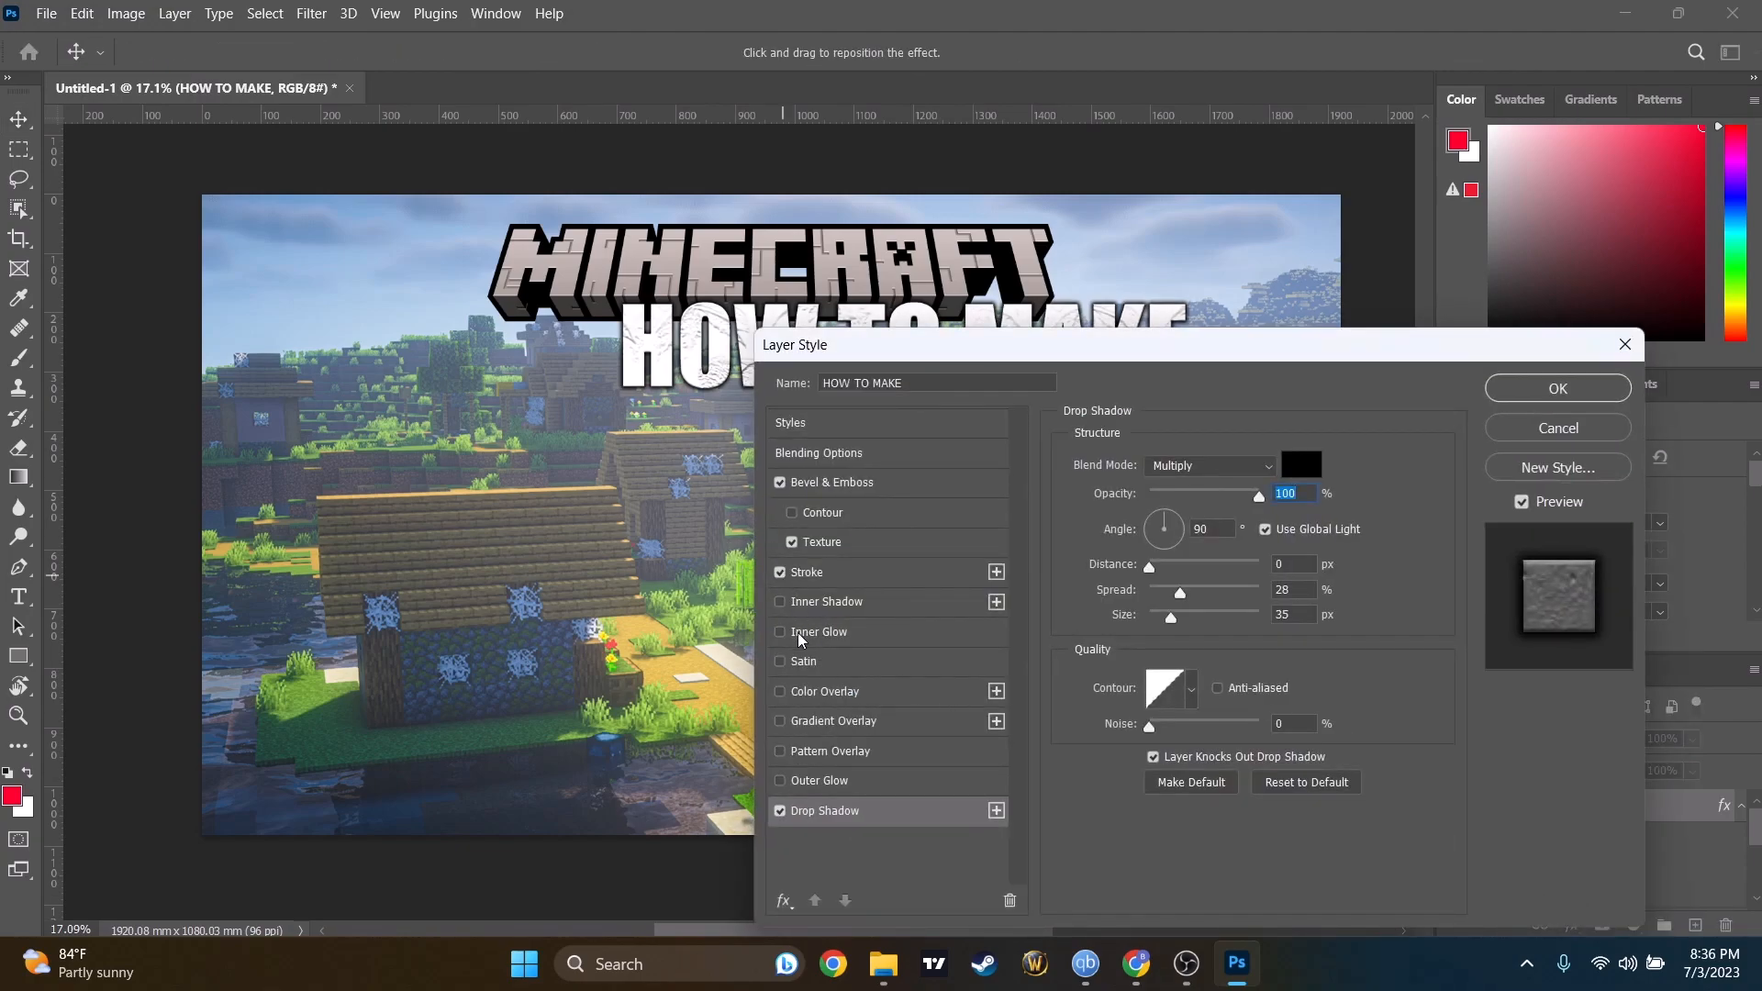
{"action": "left_click", "coordinate": [781, 603]}
{"action": "left_click", "coordinate": [1558, 389]}
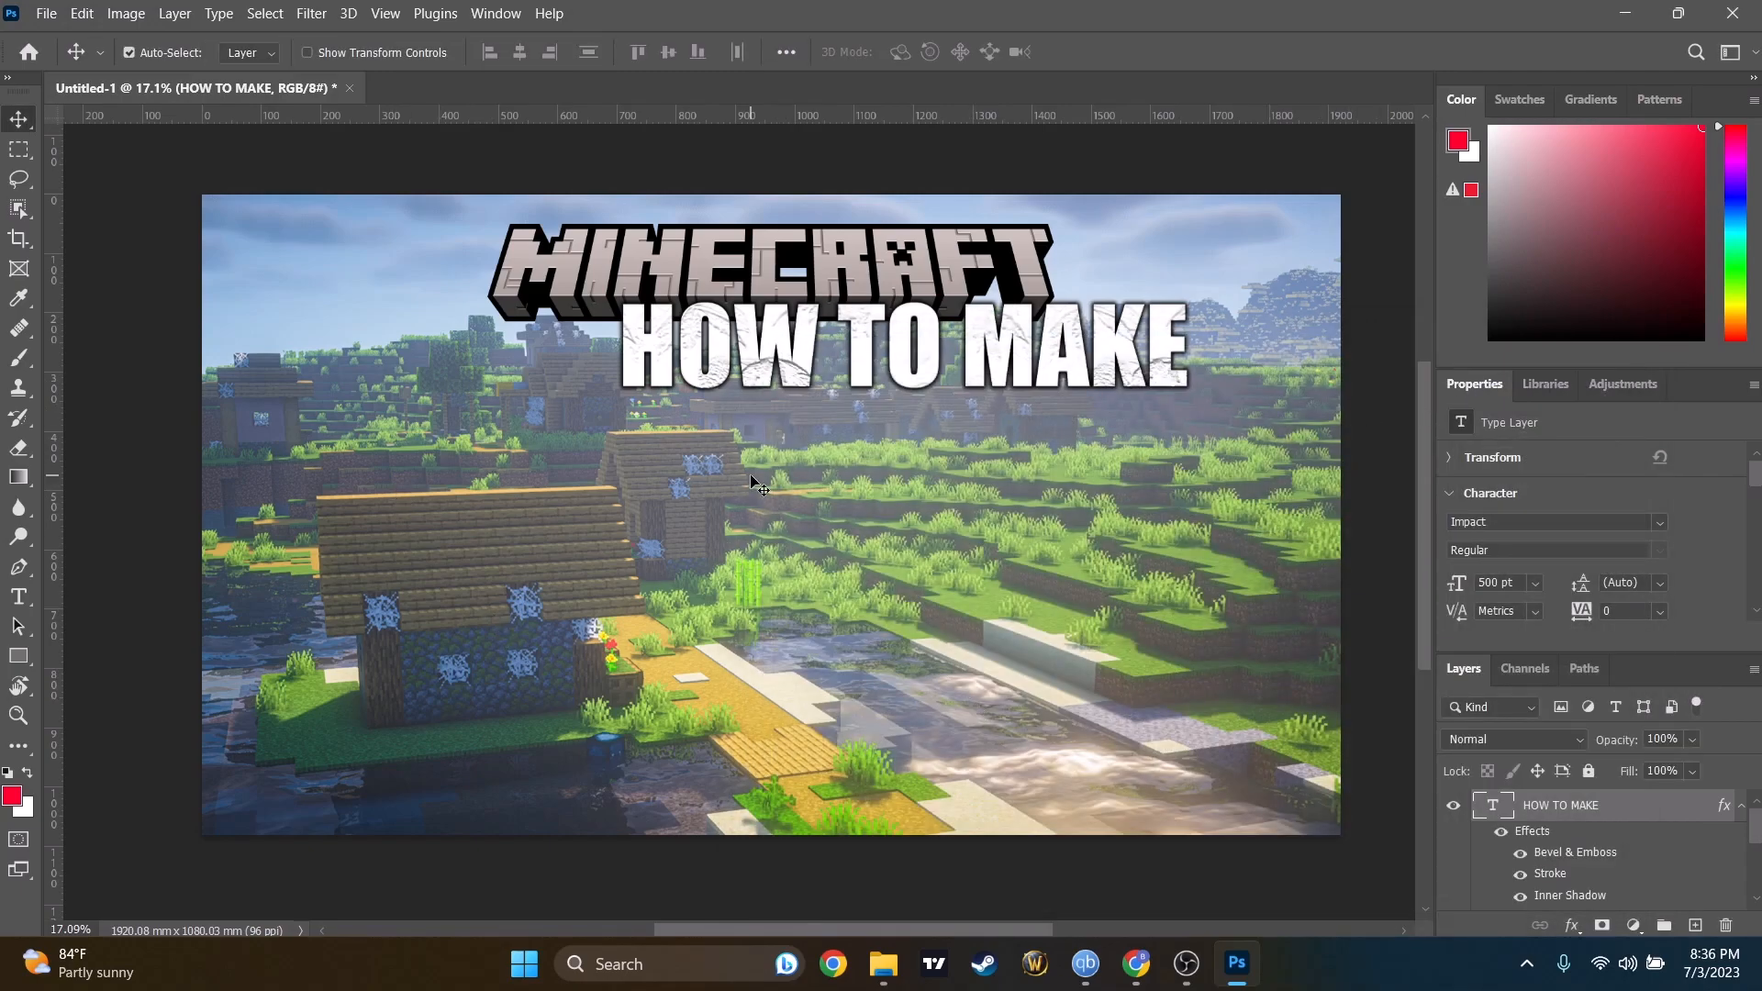
Add a separate white 500 pt Impact text layer reading "A THUMBNAIL" over the middle of the landscape.
{"action": "key", "text": "t"}
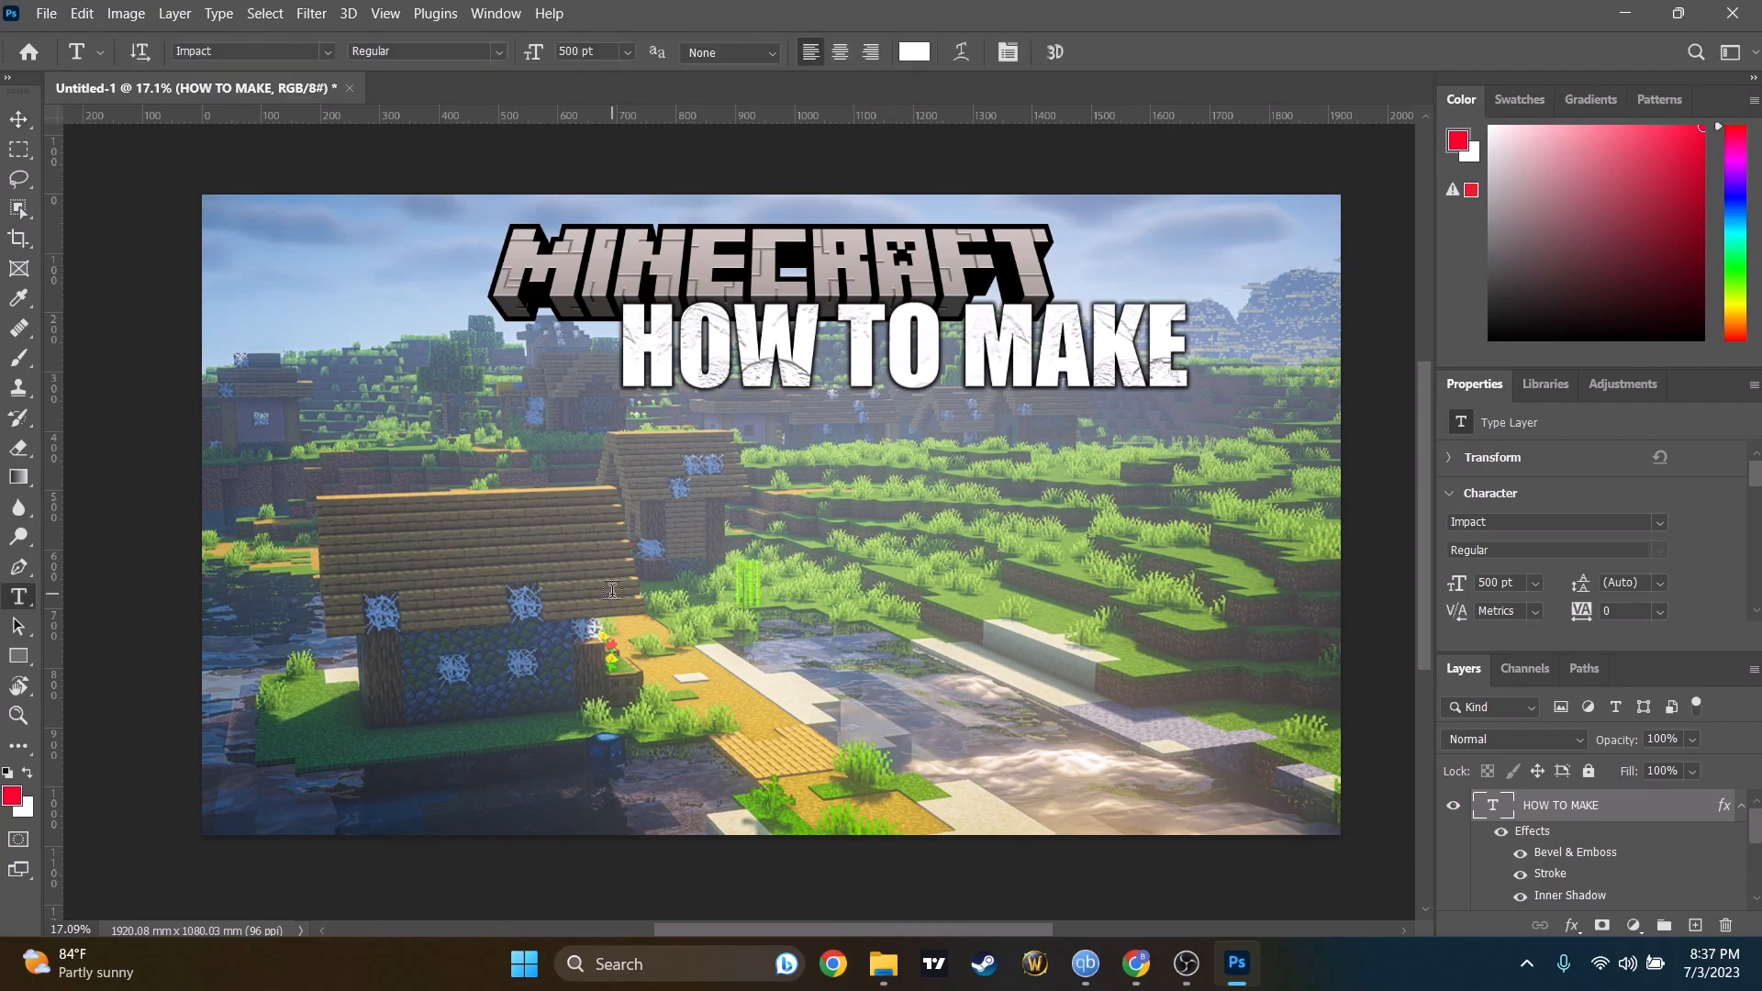
{"action": "left_click", "coordinate": [524, 566]}
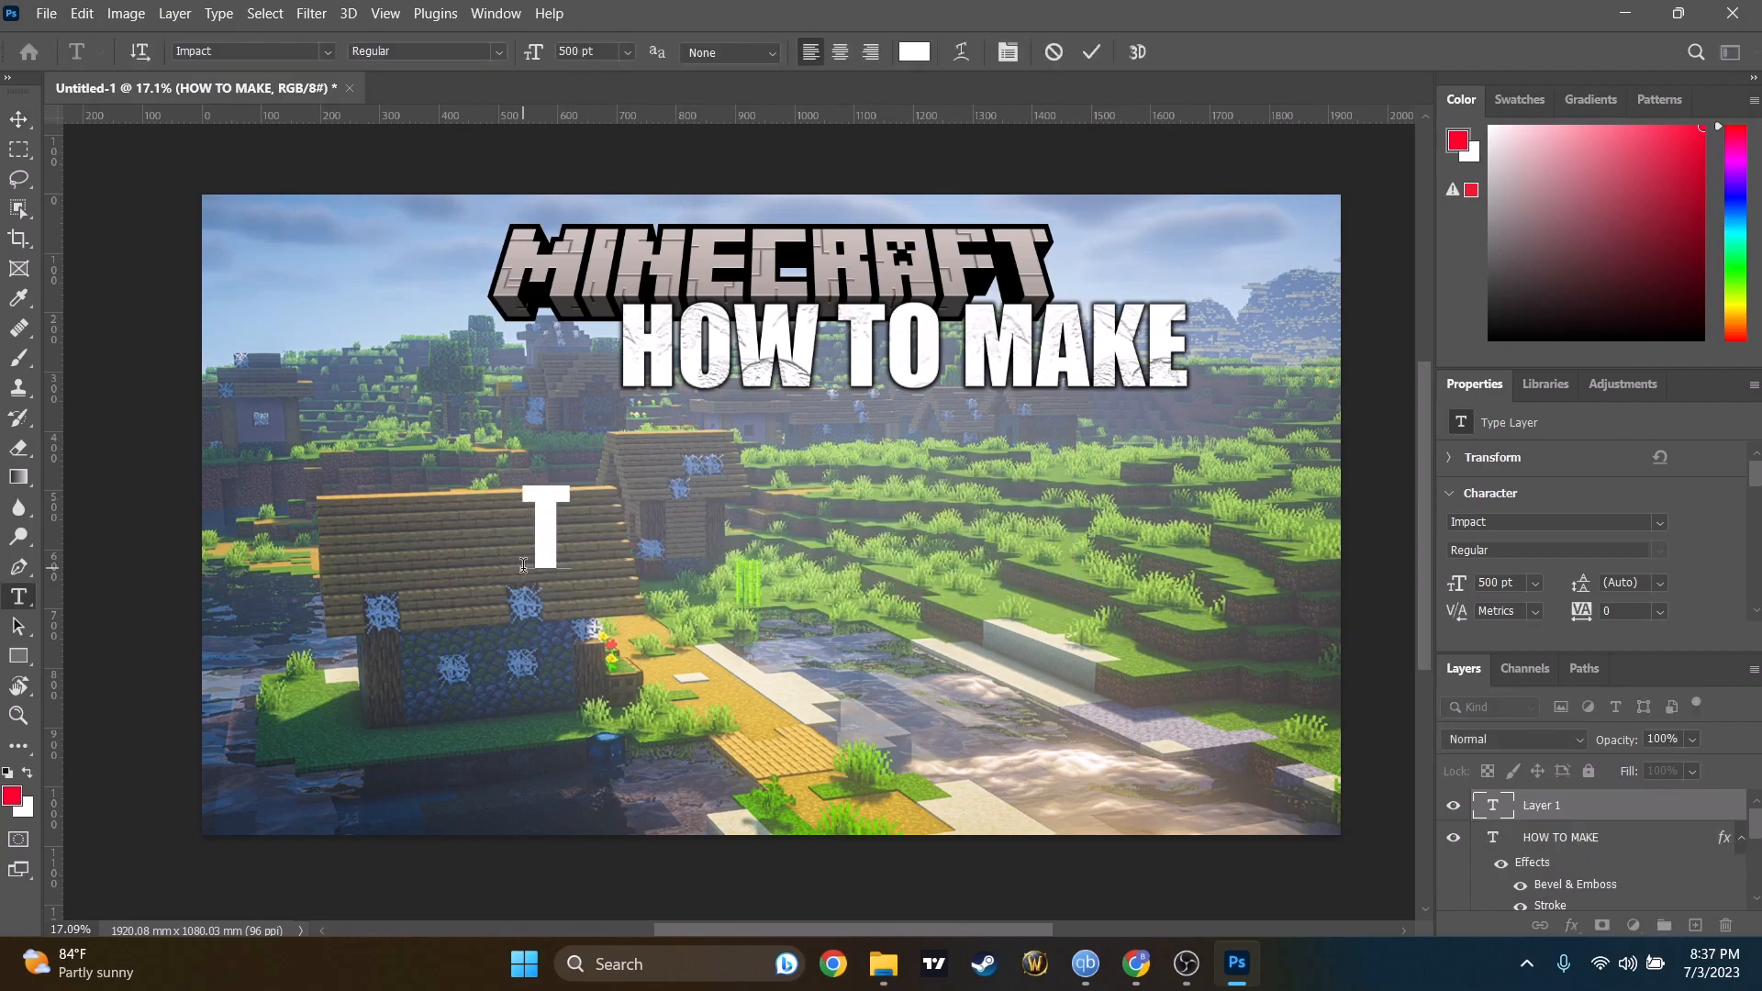
{"action": "type", "text": "Tthu"}
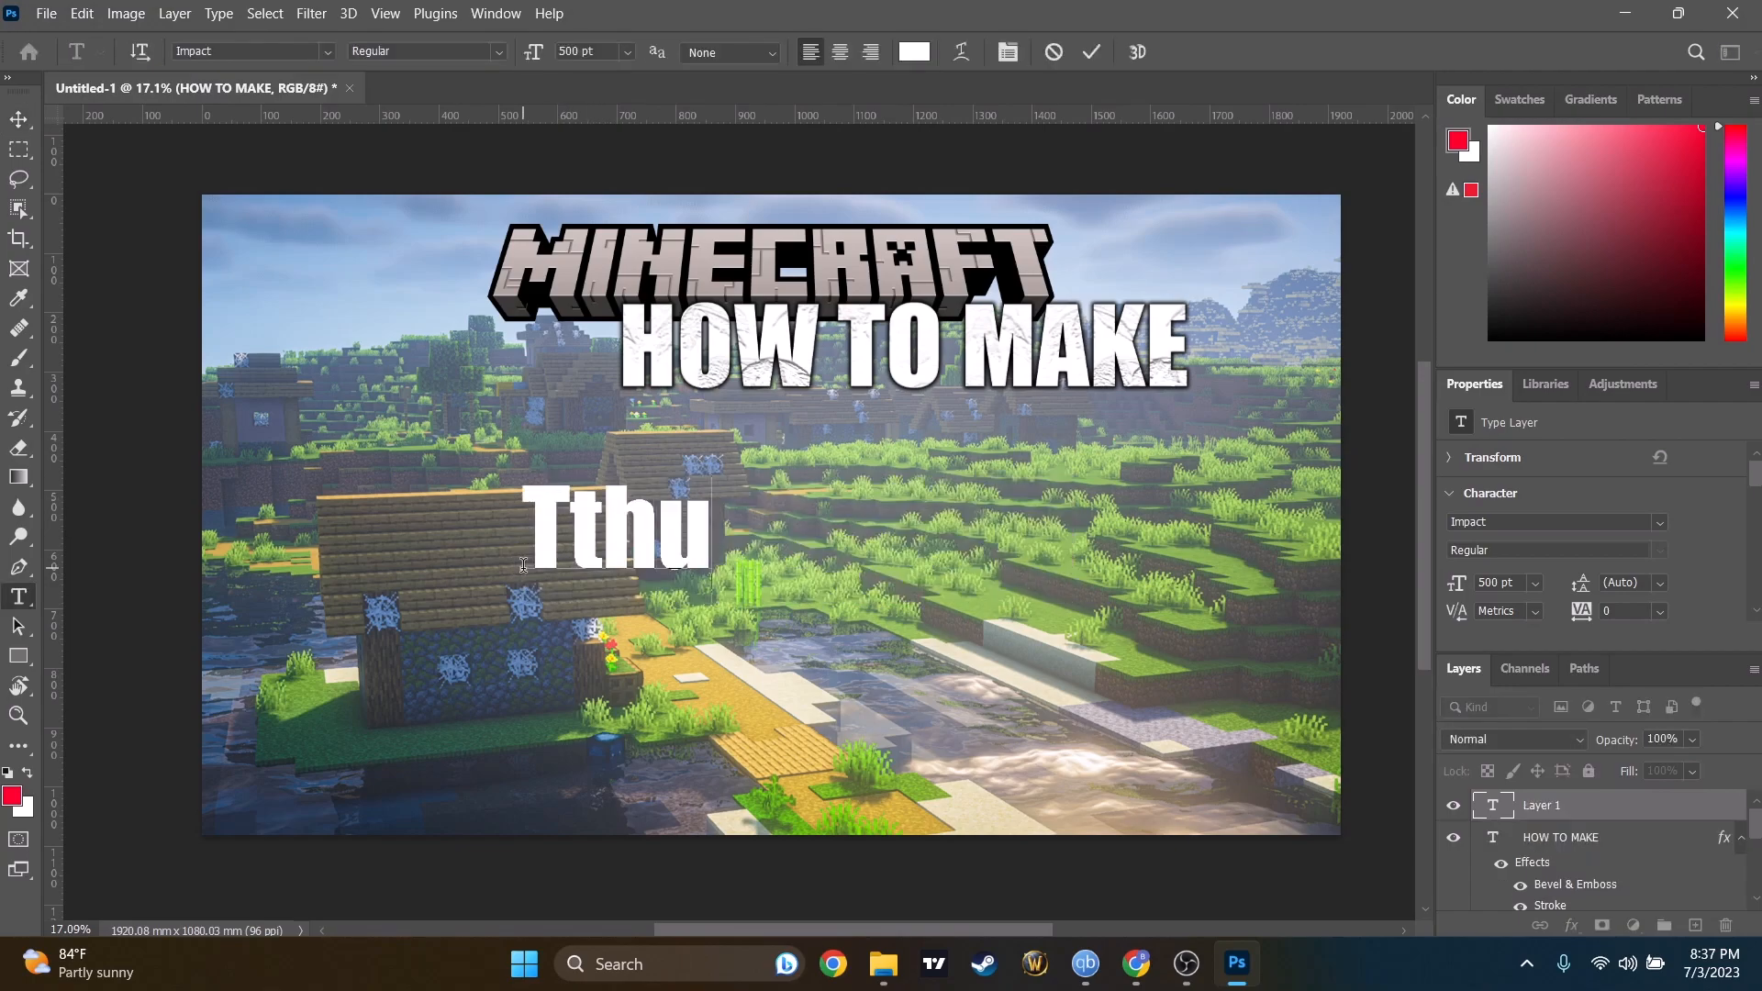
{"action": "key", "text": "BackSpace"}
{"action": "key", "text": "BackSpace"}
{"action": "key", "text": "BackSpace"}
{"action": "type", "text": "HUMBN"}
{"action": "key", "text": "BackSpace"}
{"action": "type", "text": "NAIL"}
{"action": "key", "text": "Home"}
{"action": "type", "text": "A"}
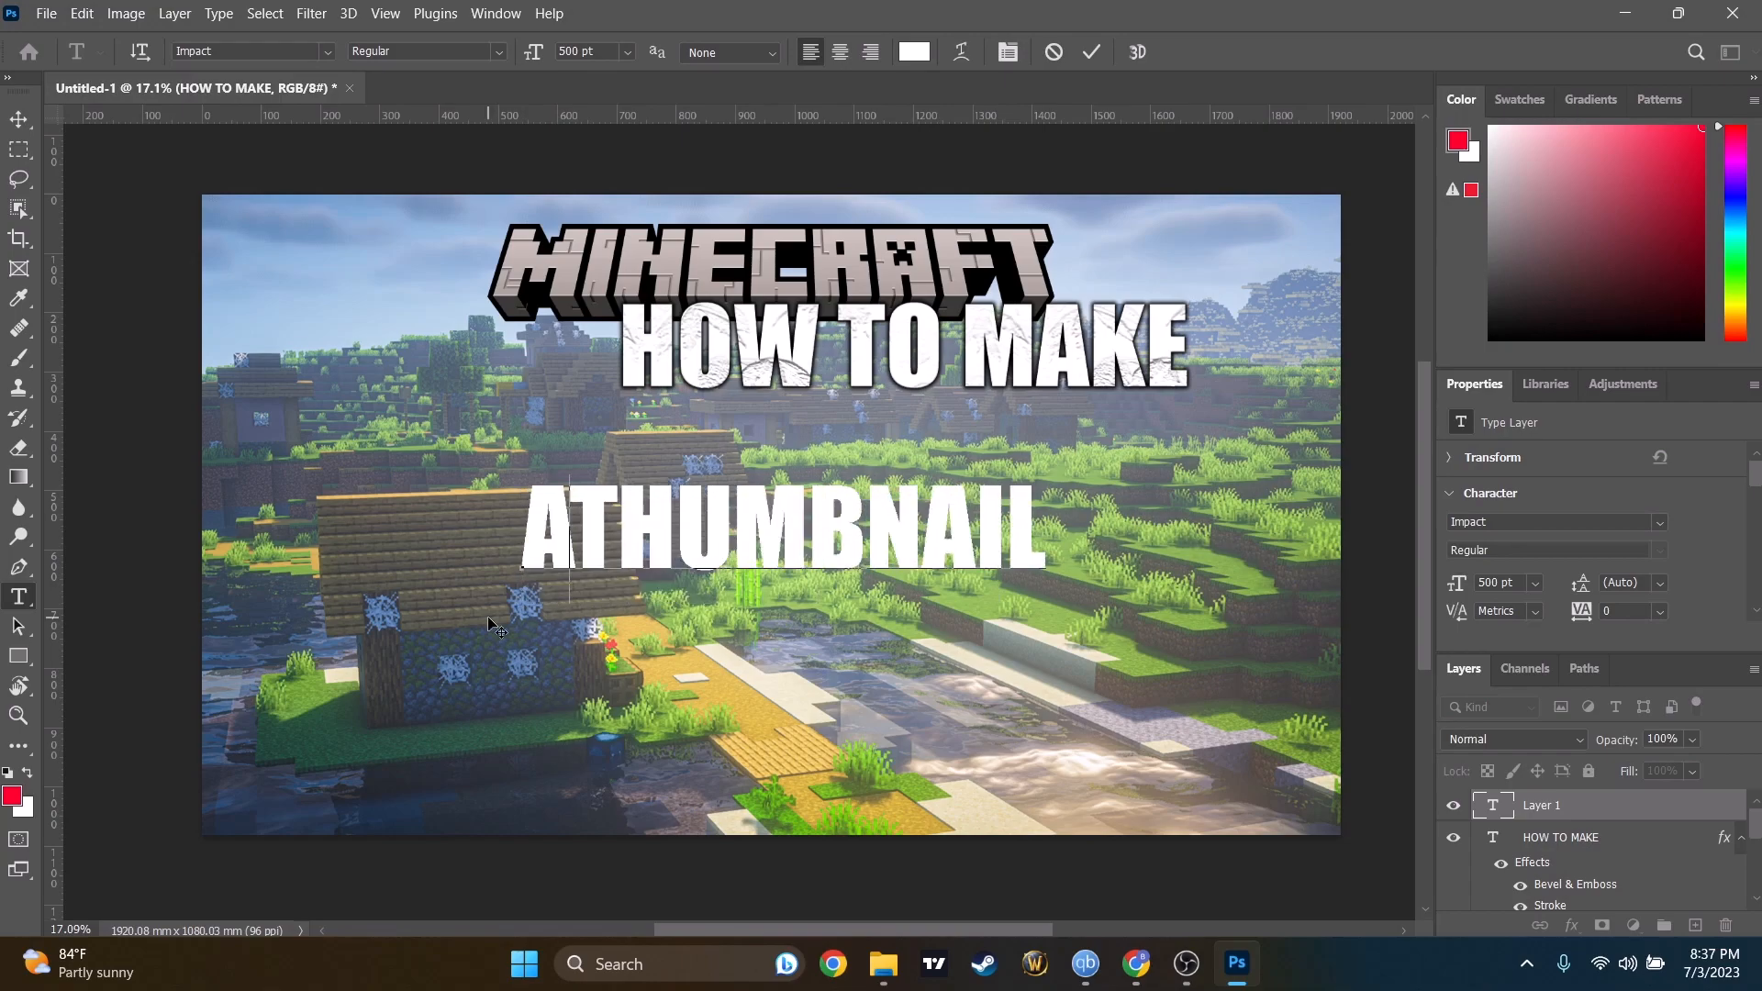
{"action": "left_click", "coordinate": [488, 618]}
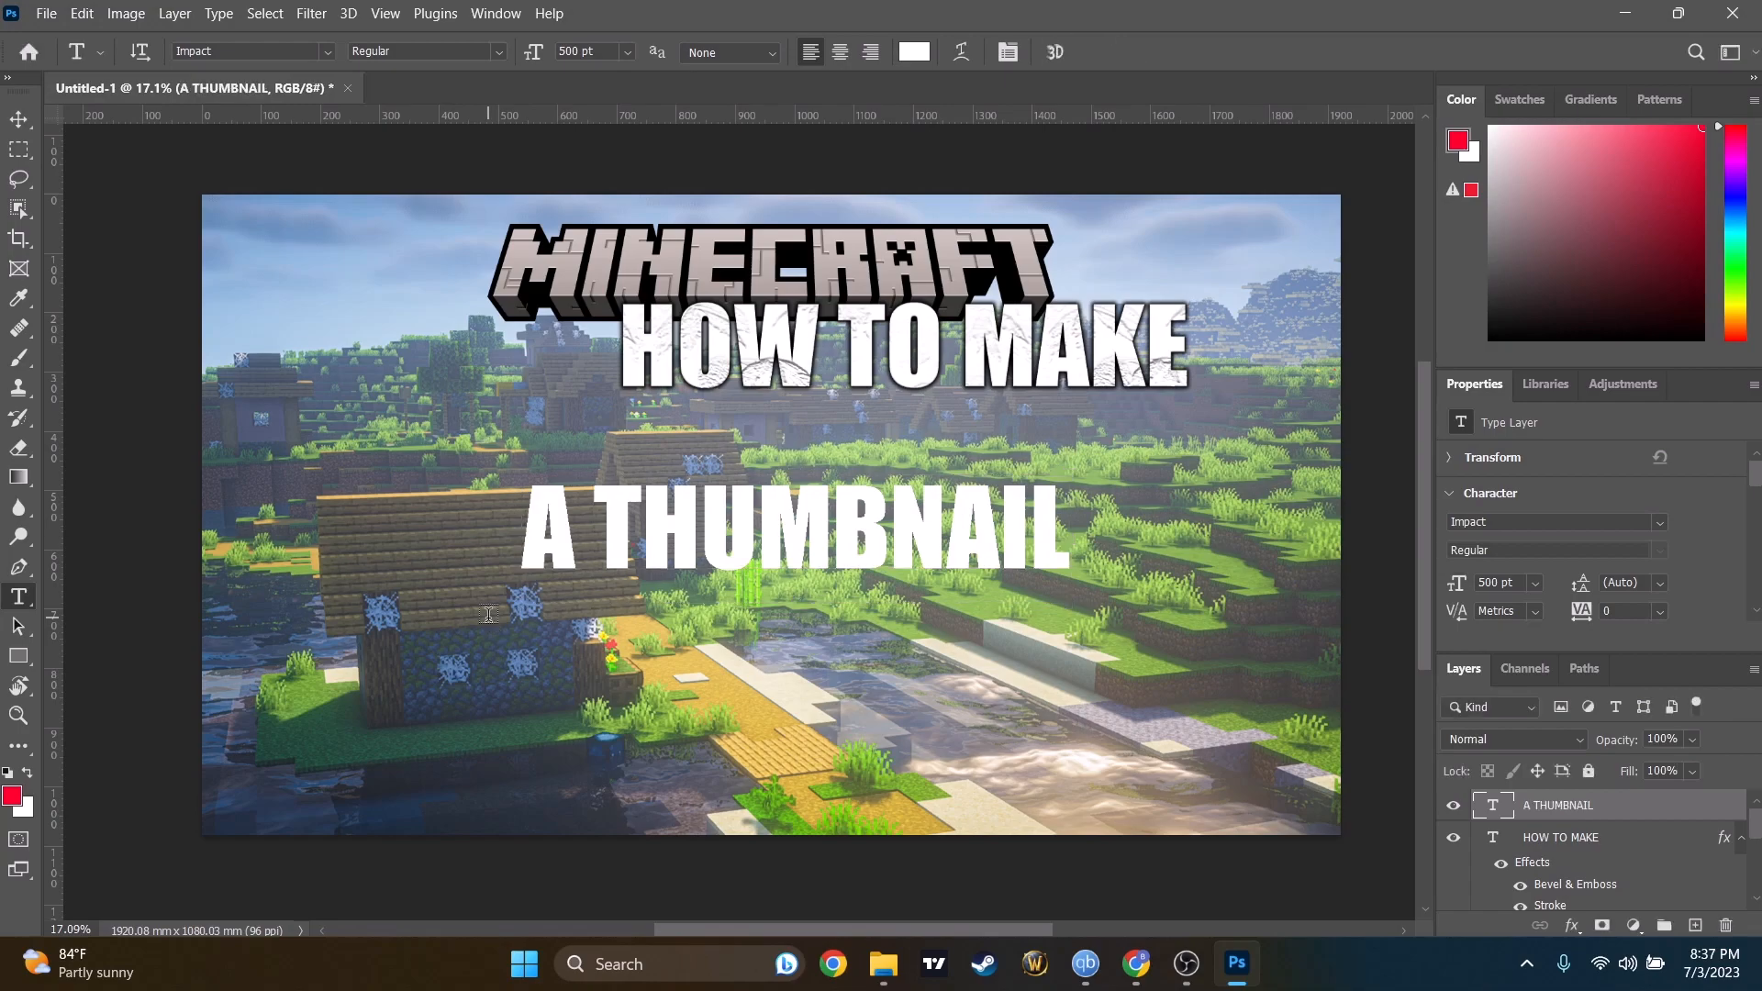
Enlarge the A THUMBNAIL text to 800 pt and centre it near the canvas's lower edge.
{"action": "left_click", "coordinate": [19, 121]}
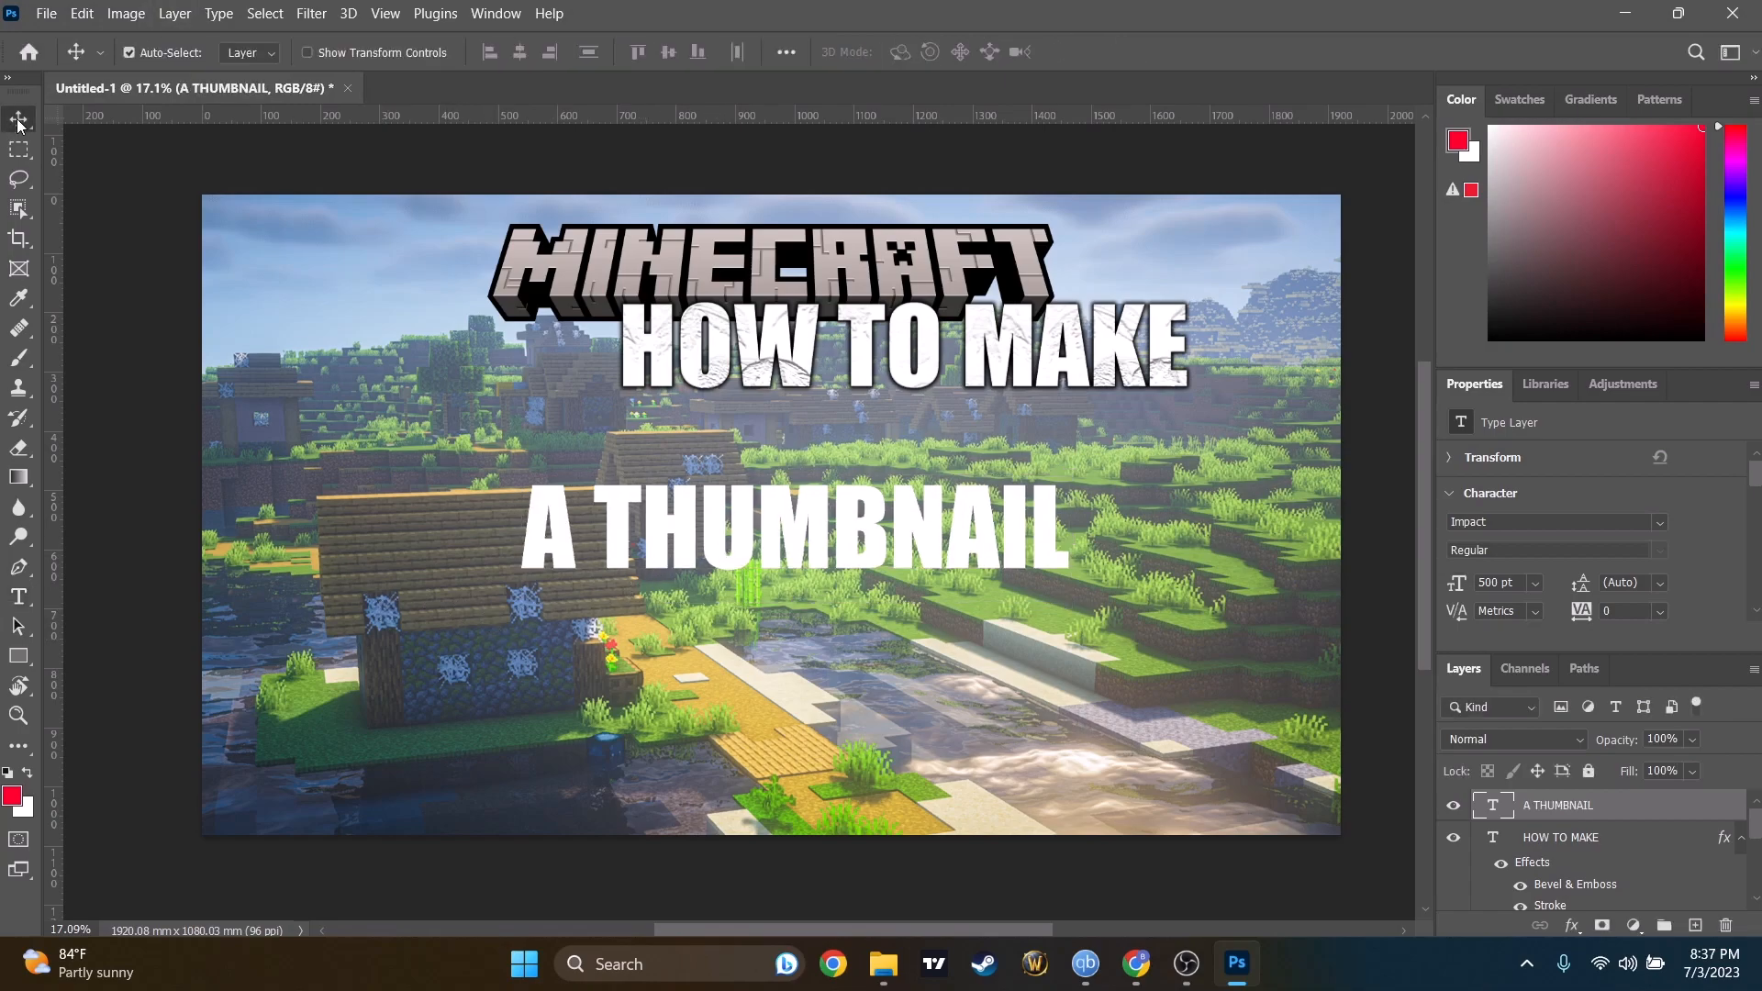
{"action": "left_click_drag", "start_coordinate": [792, 533], "coordinate": [766, 735]}
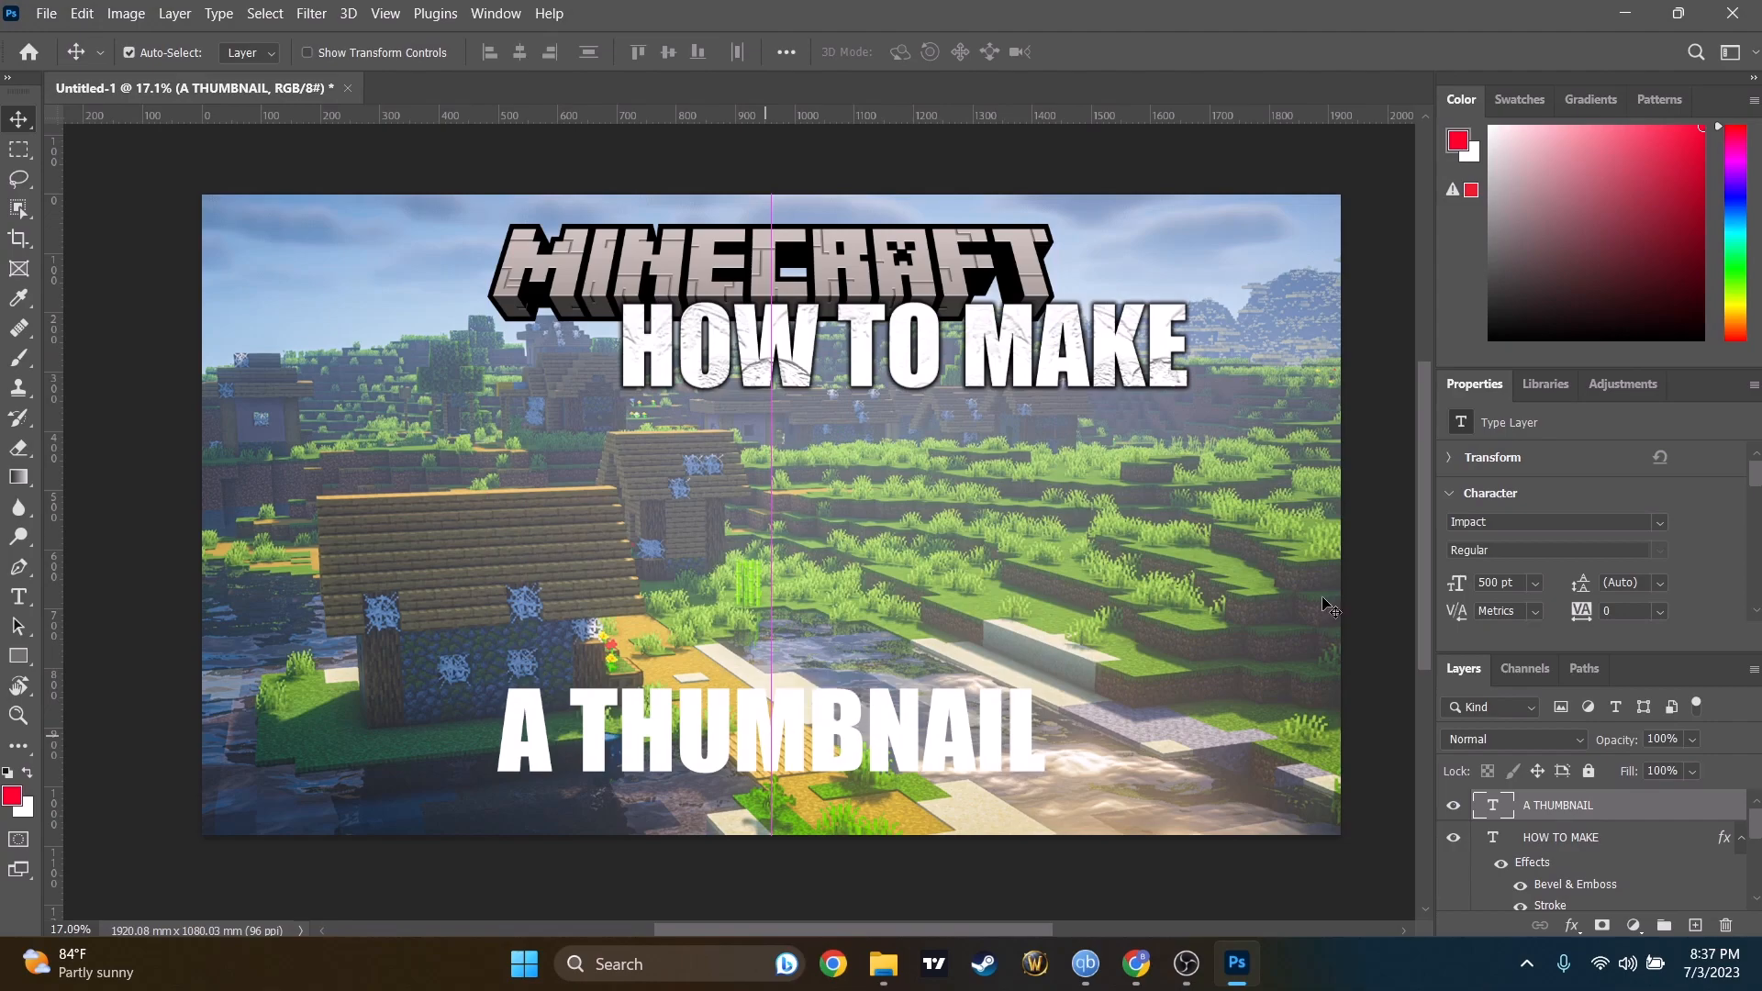
{"action": "left_click", "coordinate": [1489, 582]}
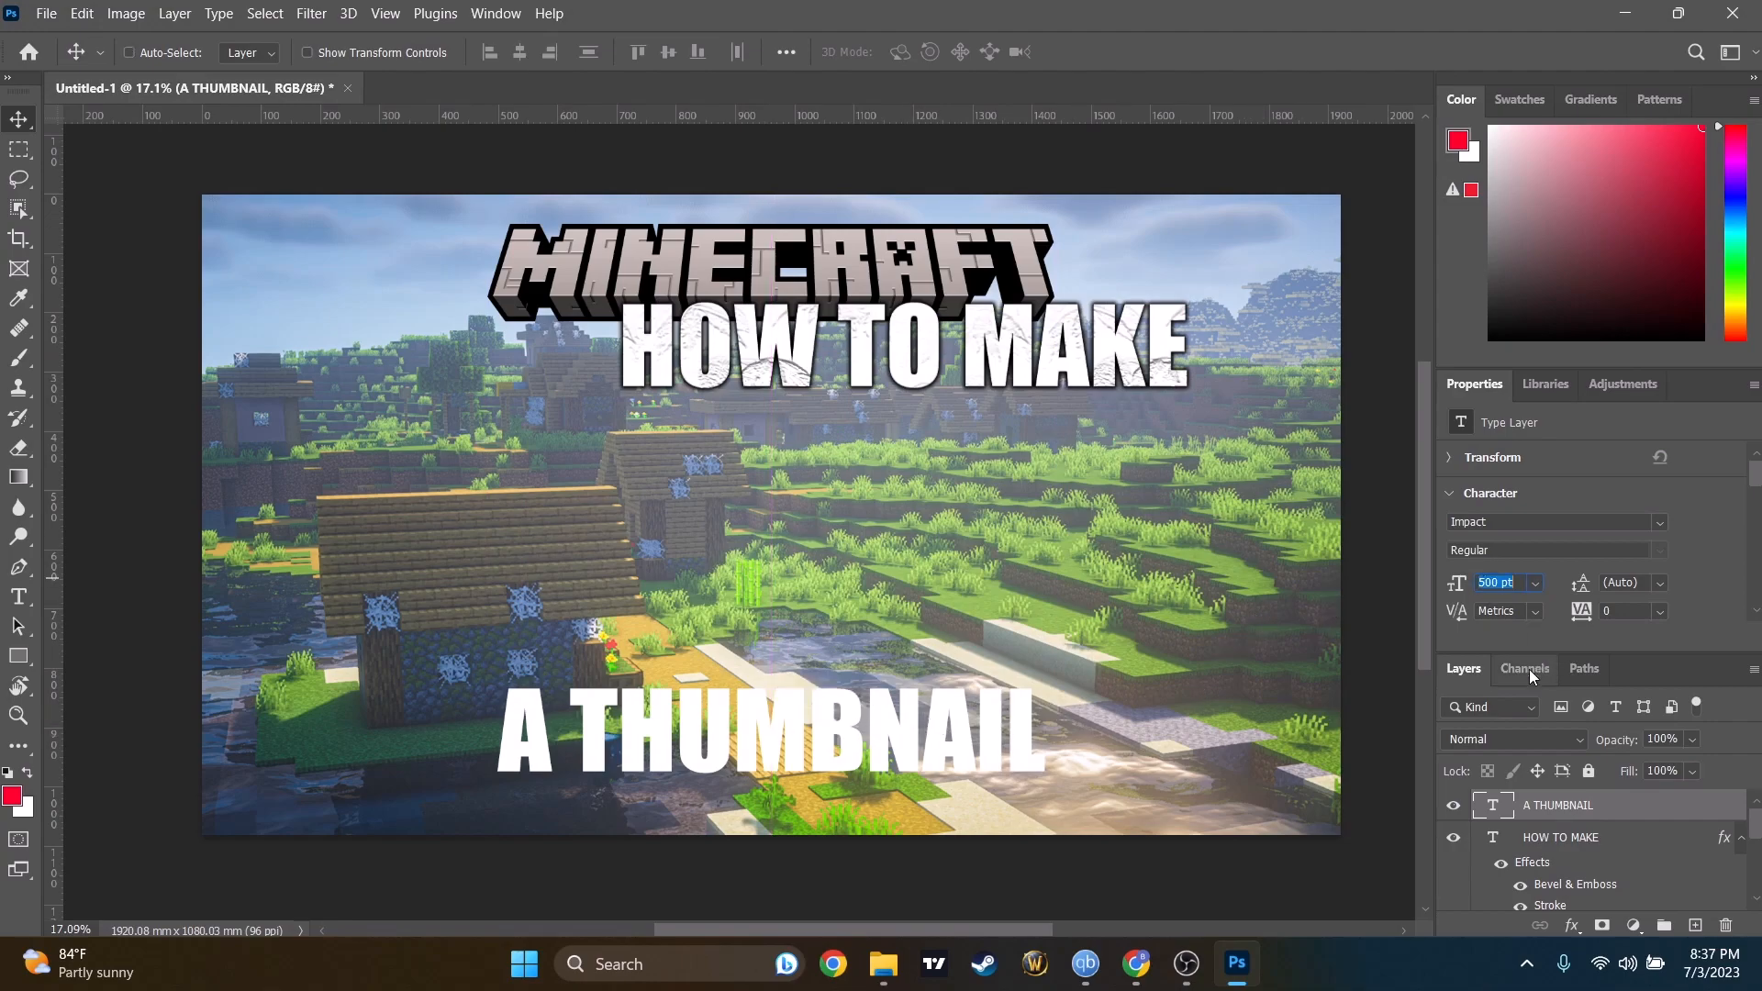
{"action": "type", "text": "80"}
{"action": "key", "text": "Return"}
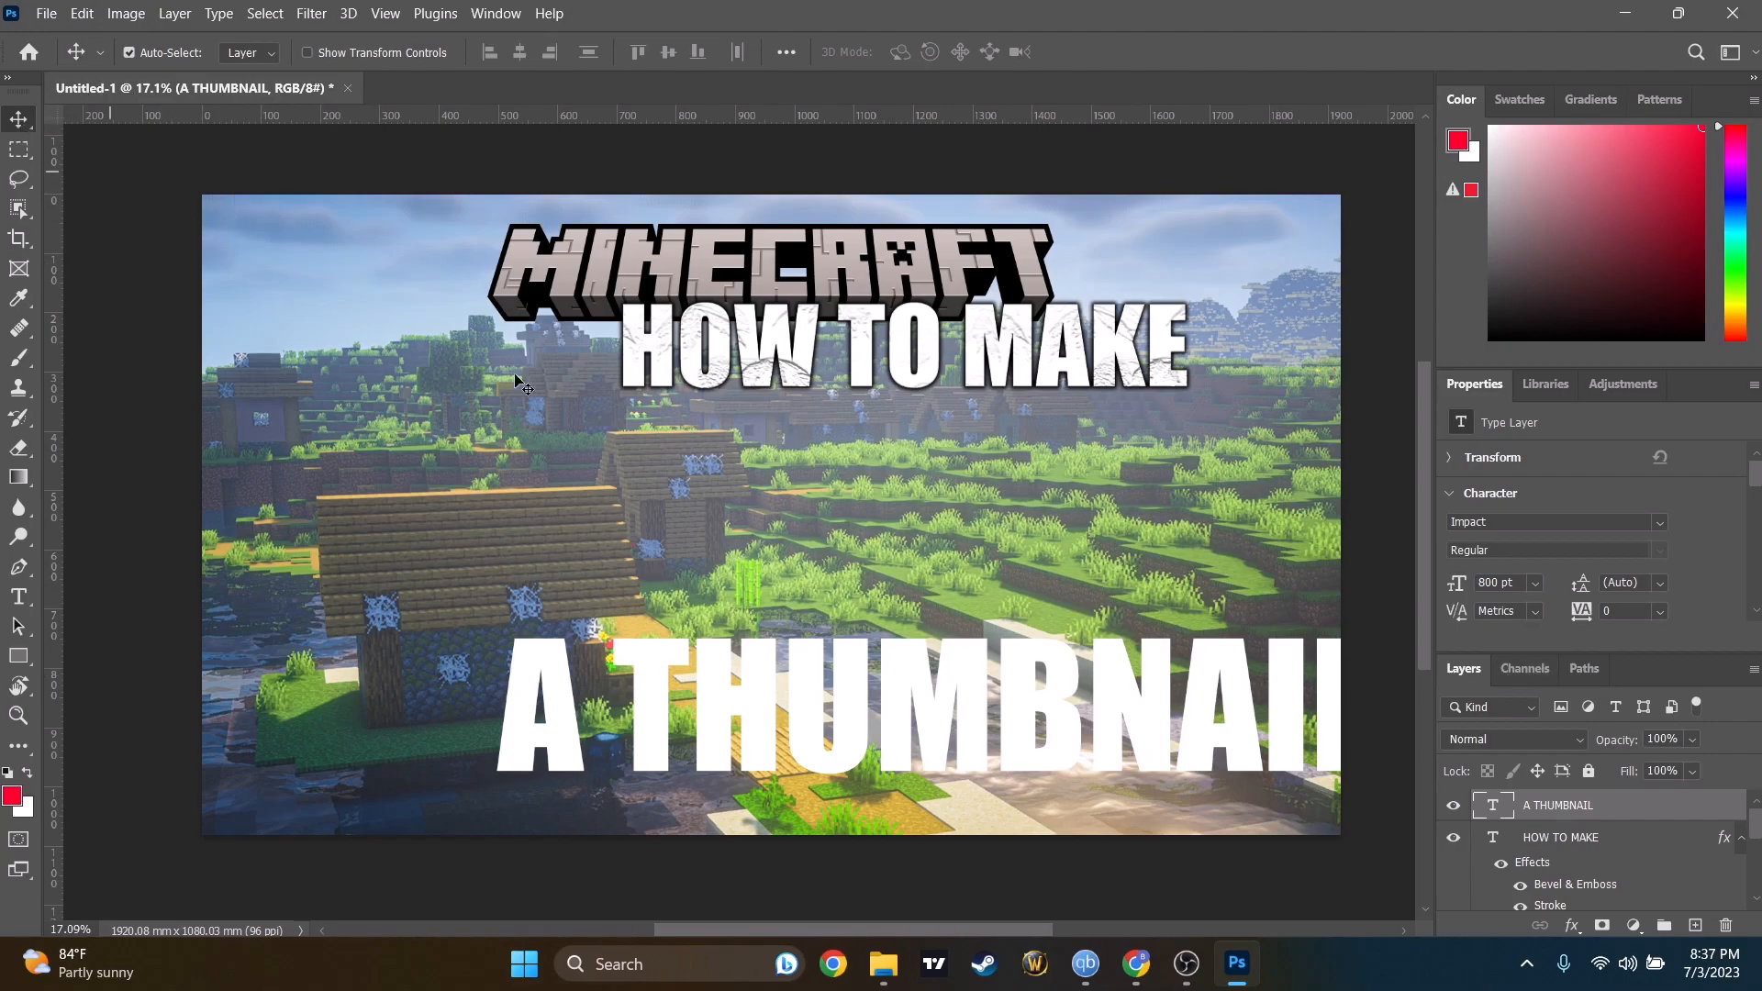
{"action": "left_click_drag", "start_coordinate": [969, 714], "coordinate": [787, 743]}
Apply a drop shadow with 28% spread and 35 px size plus a textured Bevel & Emboss to the A THUMBNAIL text.
{"action": "left_click", "coordinate": [1571, 927]}
{"action": "left_click", "coordinate": [1582, 910]}
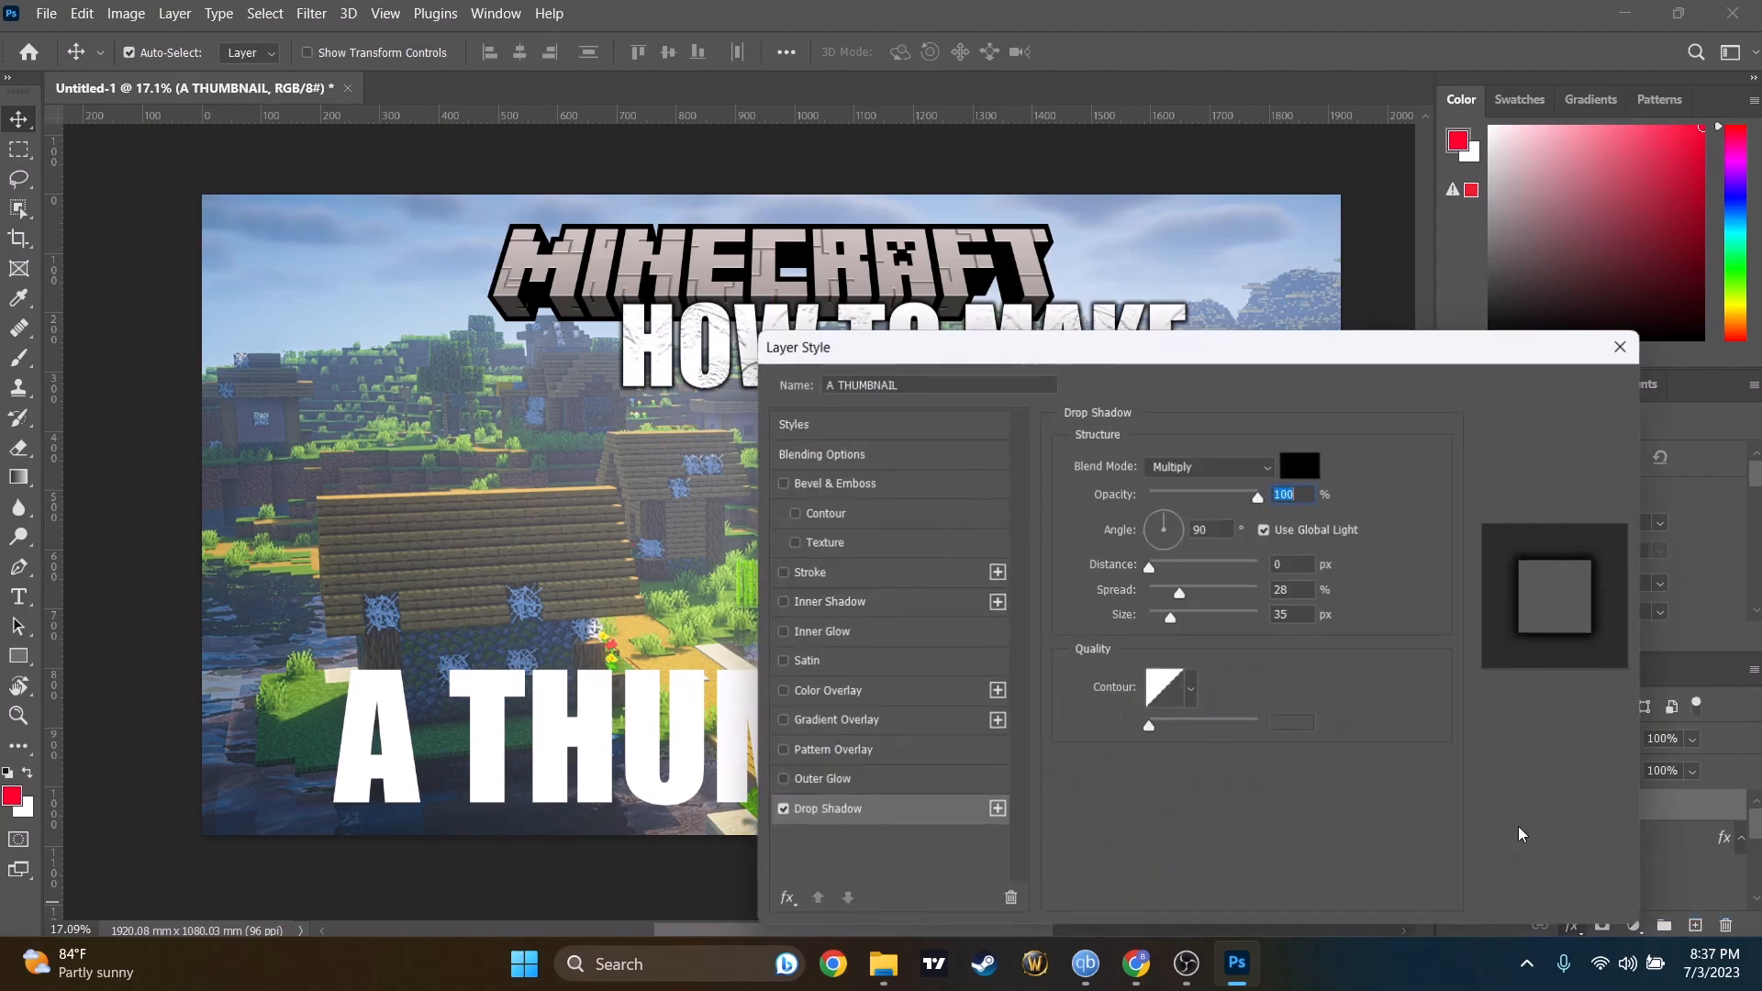
{"action": "left_click", "coordinate": [780, 483]}
{"action": "left_click", "coordinate": [795, 542]}
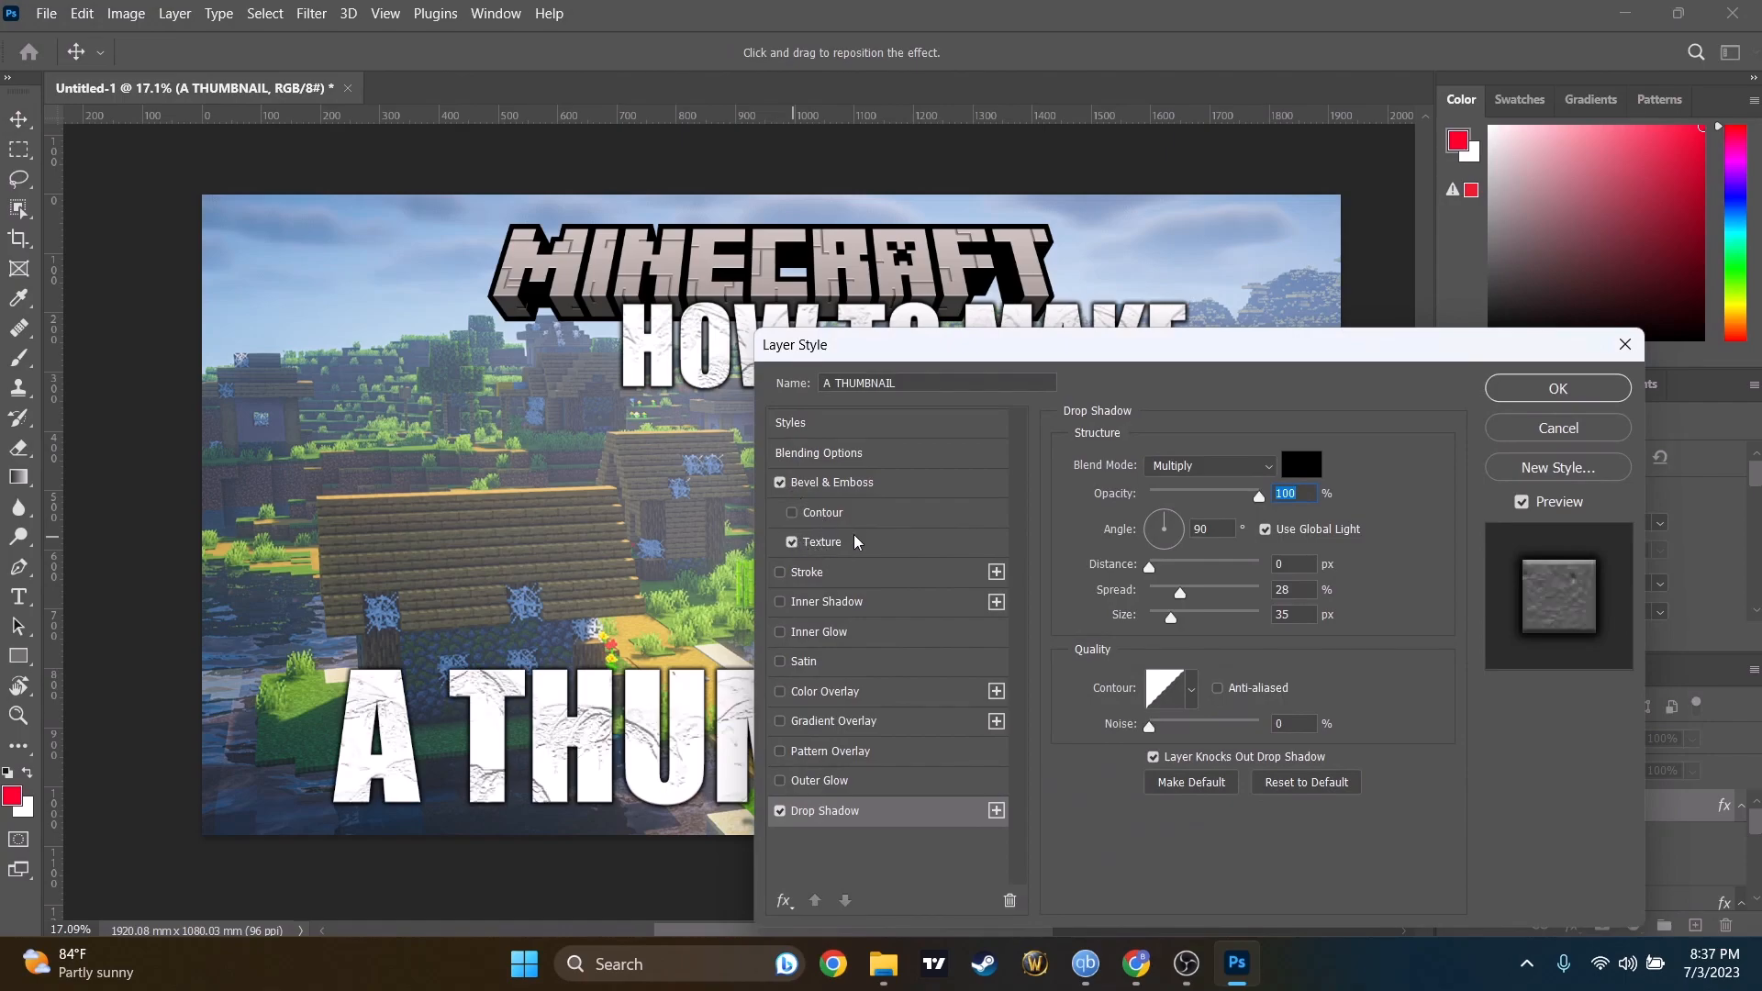
Set the A THUMBNAIL texture to 497% scale and +587% depth, and enable Stroke and Inner Shadow for that text.
{"action": "left_click_drag", "start_coordinate": [1275, 353], "coordinate": [1241, 81]}
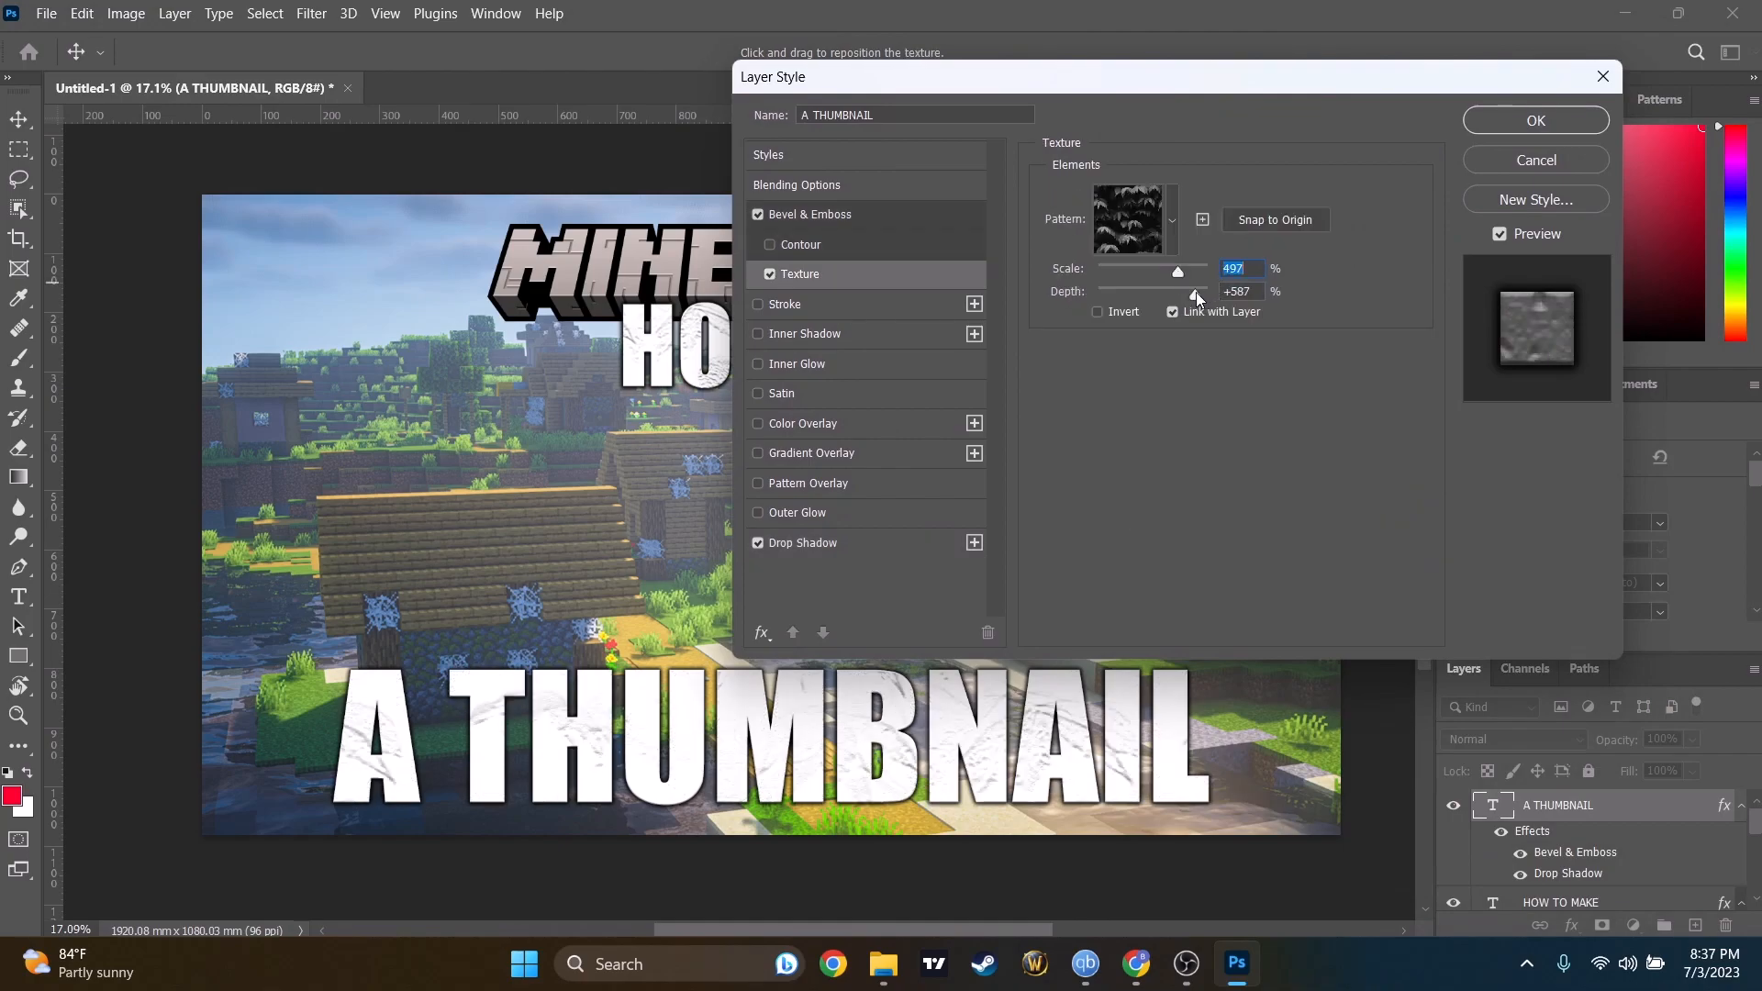
{"action": "mouse_move", "coordinate": [1197, 292]}
{"action": "left_mouse_down"}
{"action": "mouse_move", "coordinate": [1219, 295]}
{"action": "mouse_move", "coordinate": [1193, 300]}
{"action": "left_mouse_up"}
{"action": "left_click", "coordinate": [758, 305]}
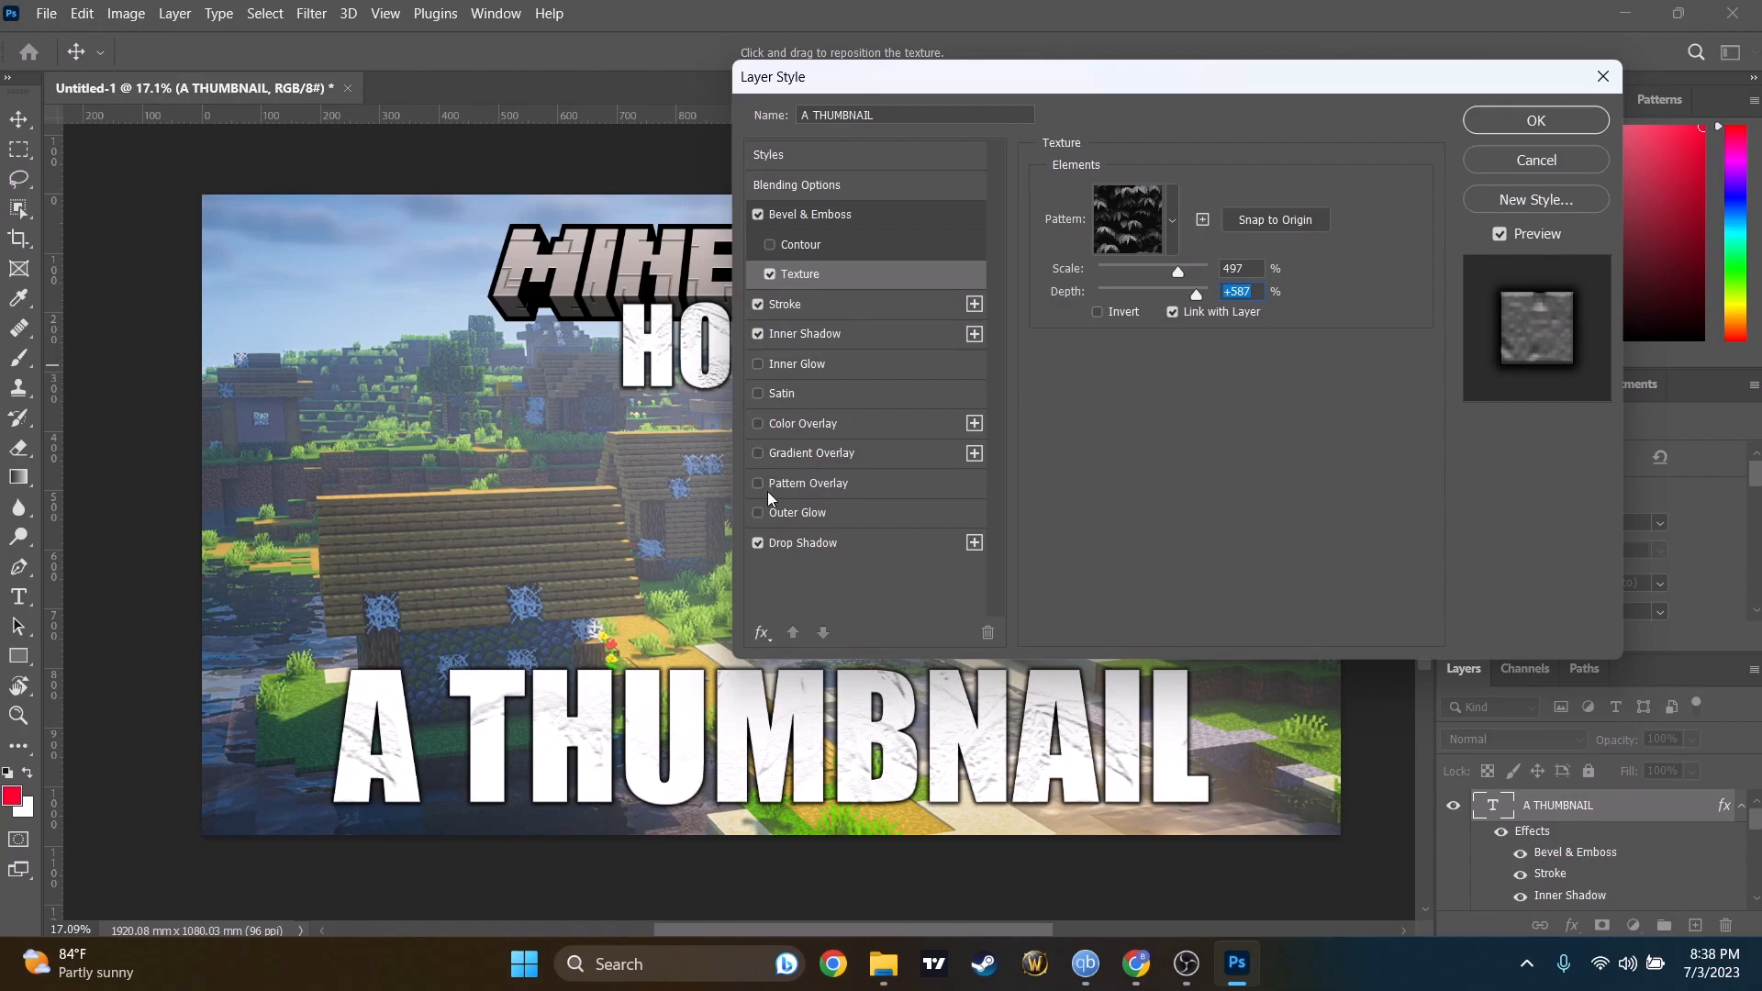
{"action": "left_click", "coordinate": [1528, 123]}
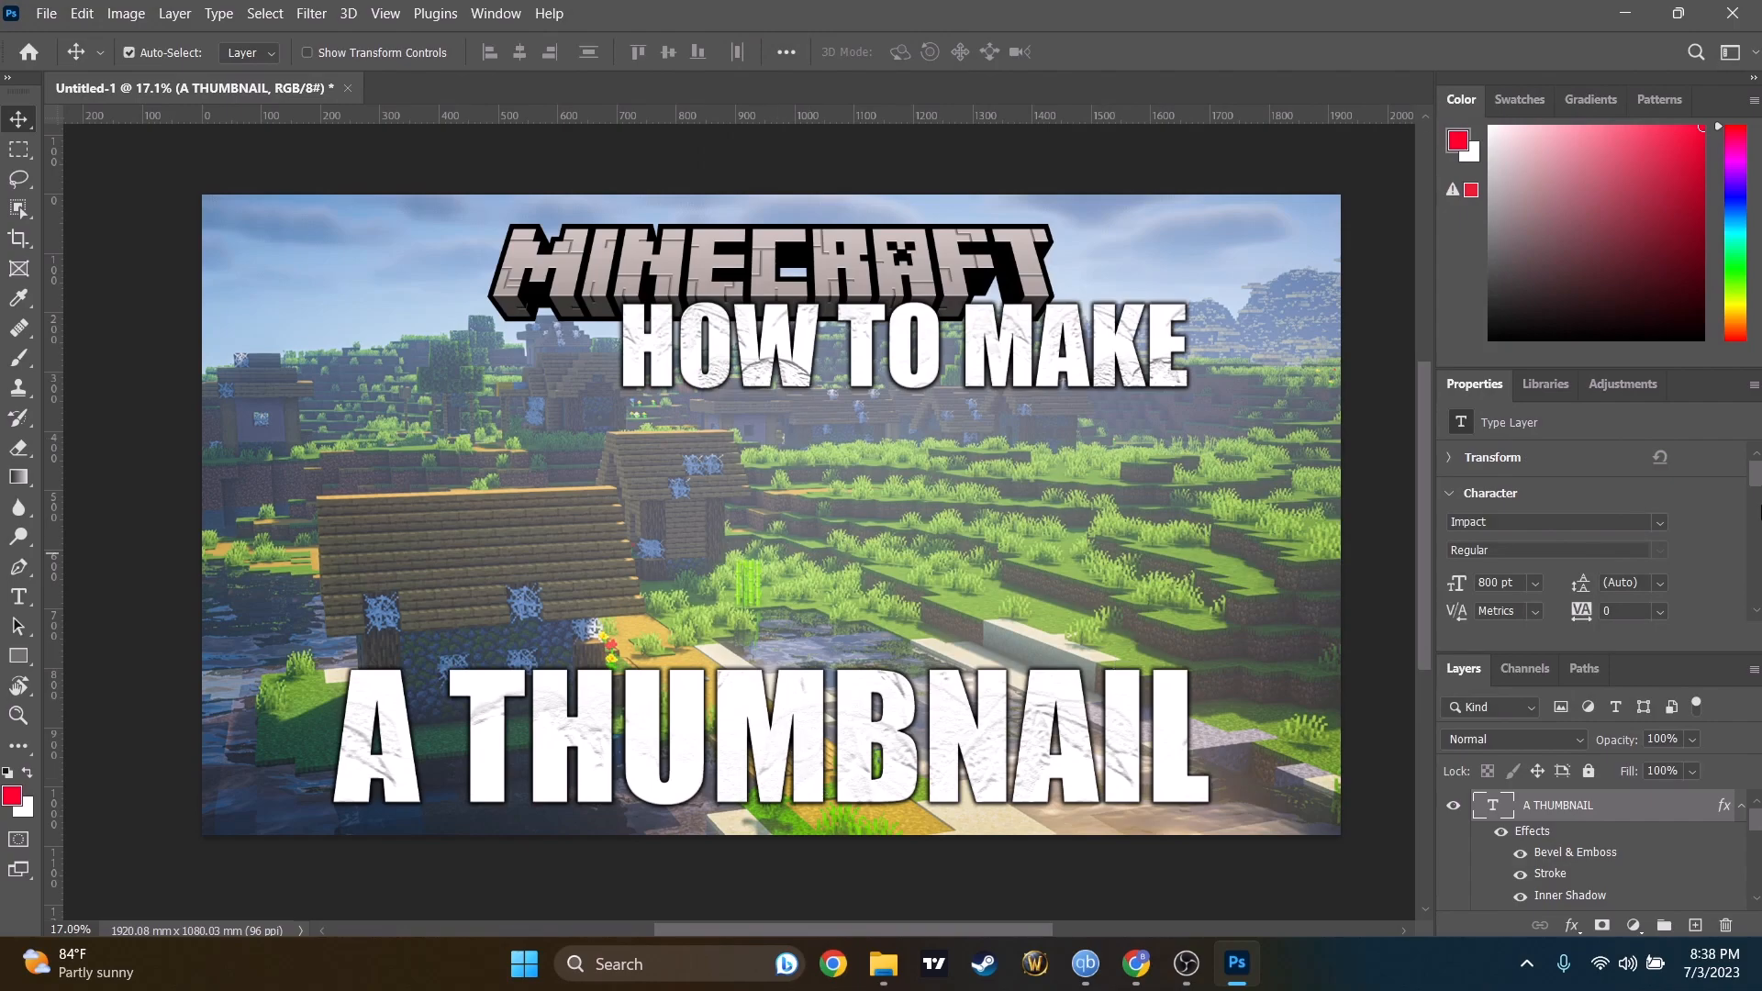
Change the A THUMBNAIL text colour from white to bright yellow (fffc00).
{"action": "scroll", "coordinate": [1689, 565], "scroll_direction": "down", "scroll_amount": 1}
{"action": "scroll", "coordinate": [1684, 579], "scroll_direction": "down", "scroll_amount": 1}
{"action": "left_click", "coordinate": [1638, 606]}
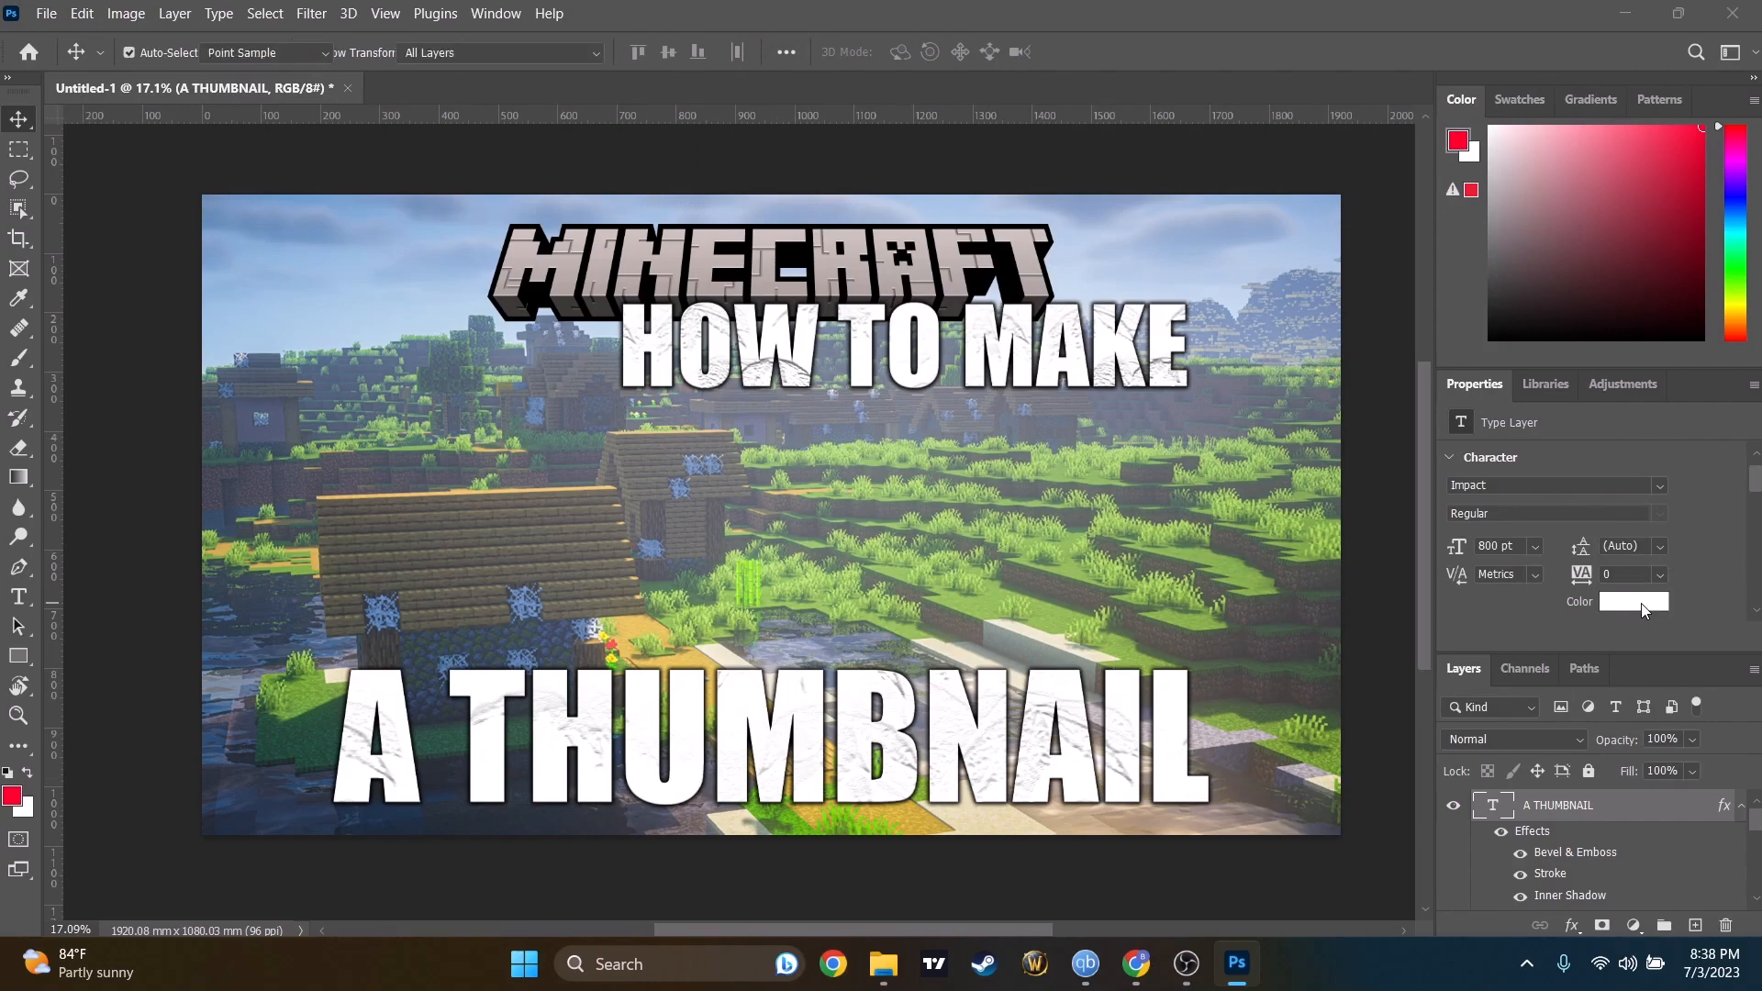
{"action": "left_click_drag", "start_coordinate": [1166, 472], "coordinate": [1175, 468]}
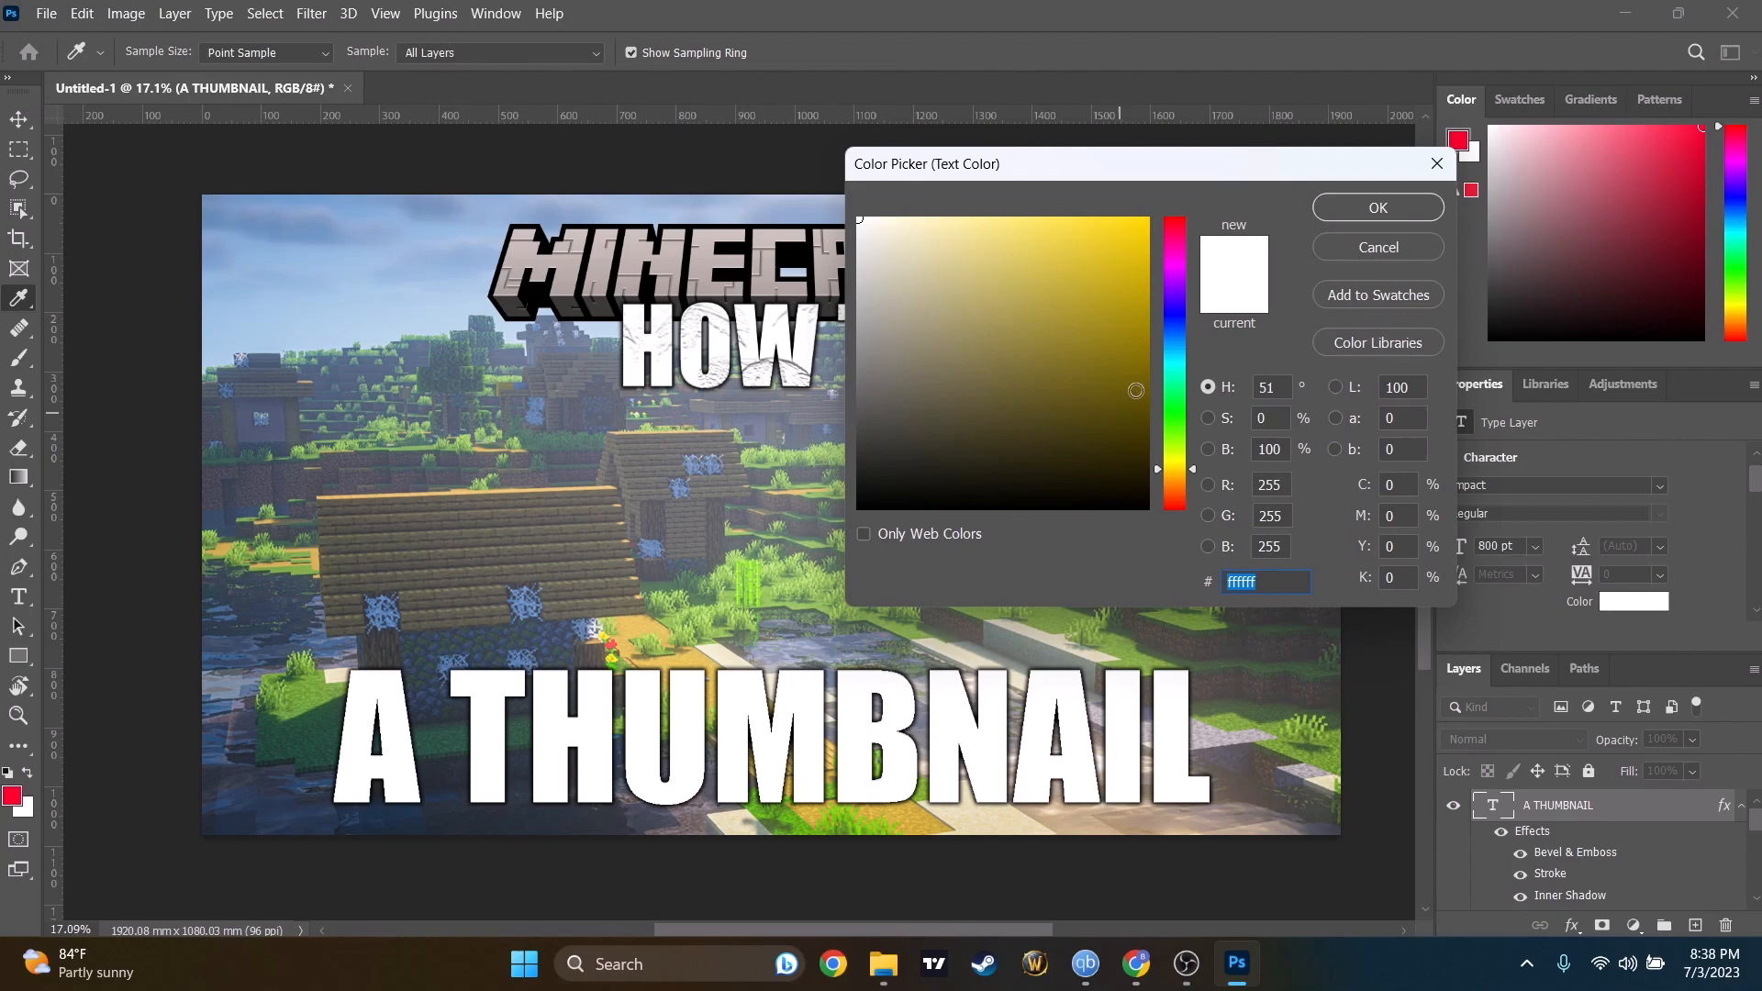
{"action": "left_click_drag", "start_coordinate": [1135, 391], "coordinate": [1153, 213]}
{"action": "left_click", "coordinate": [1178, 461]}
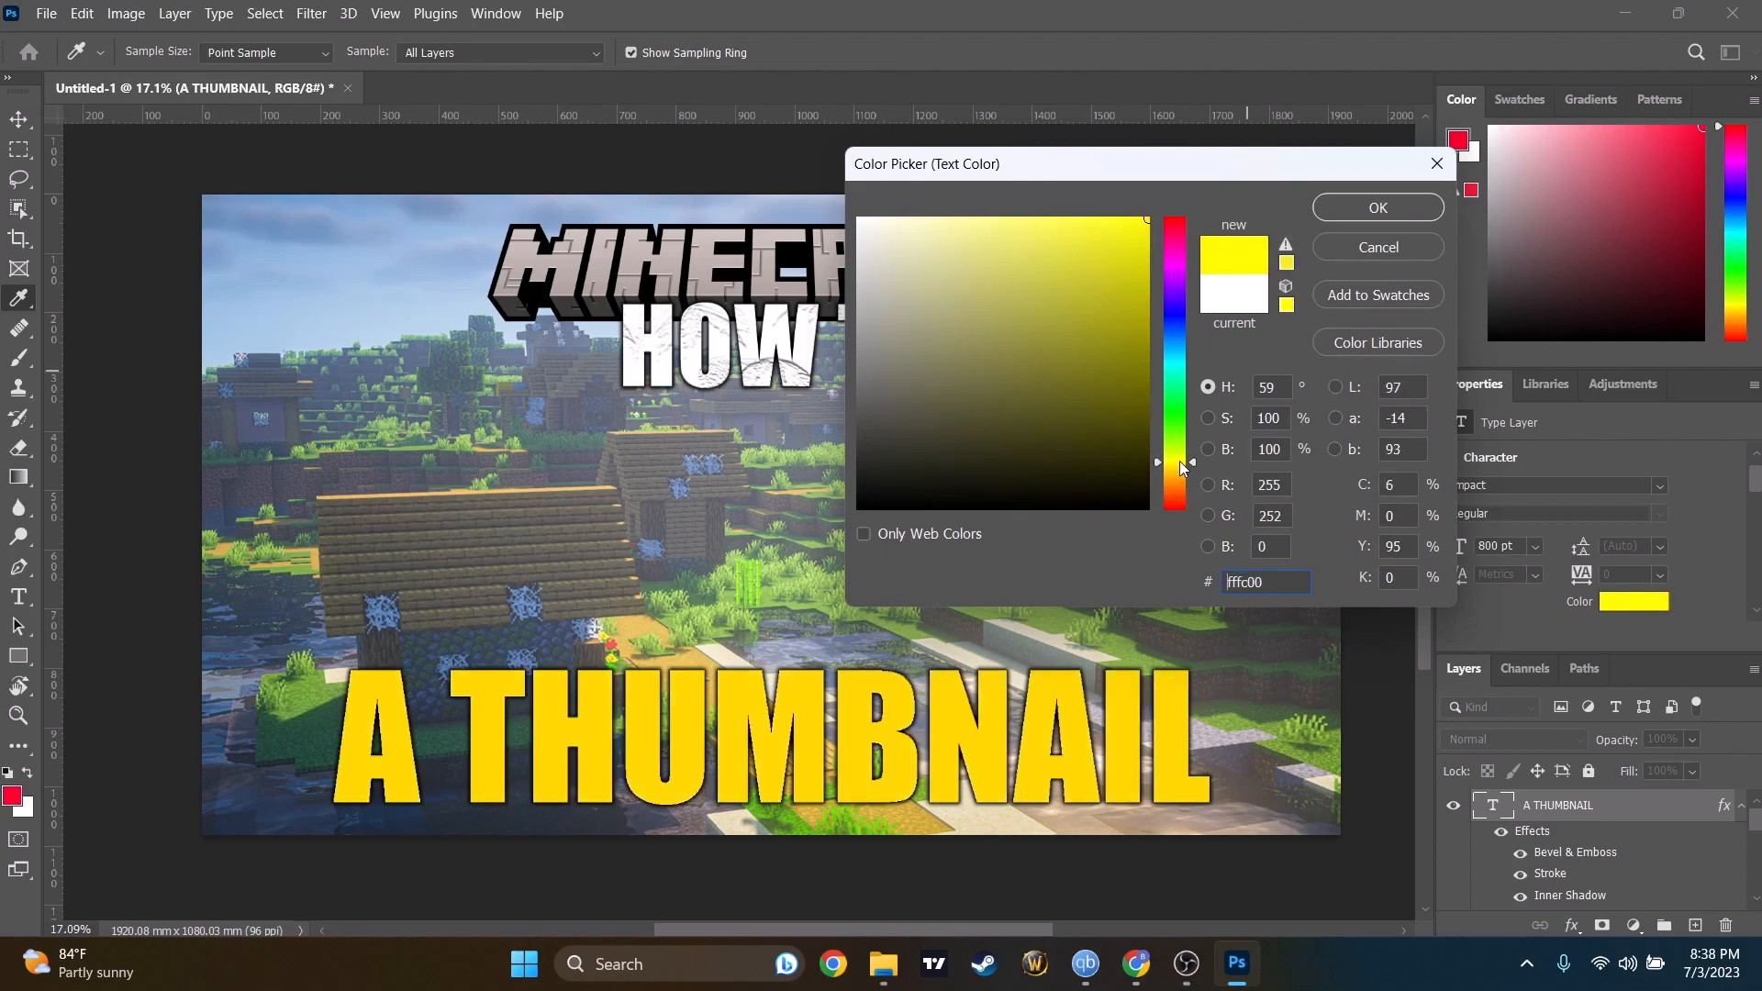
{"action": "key", "text": "Return"}
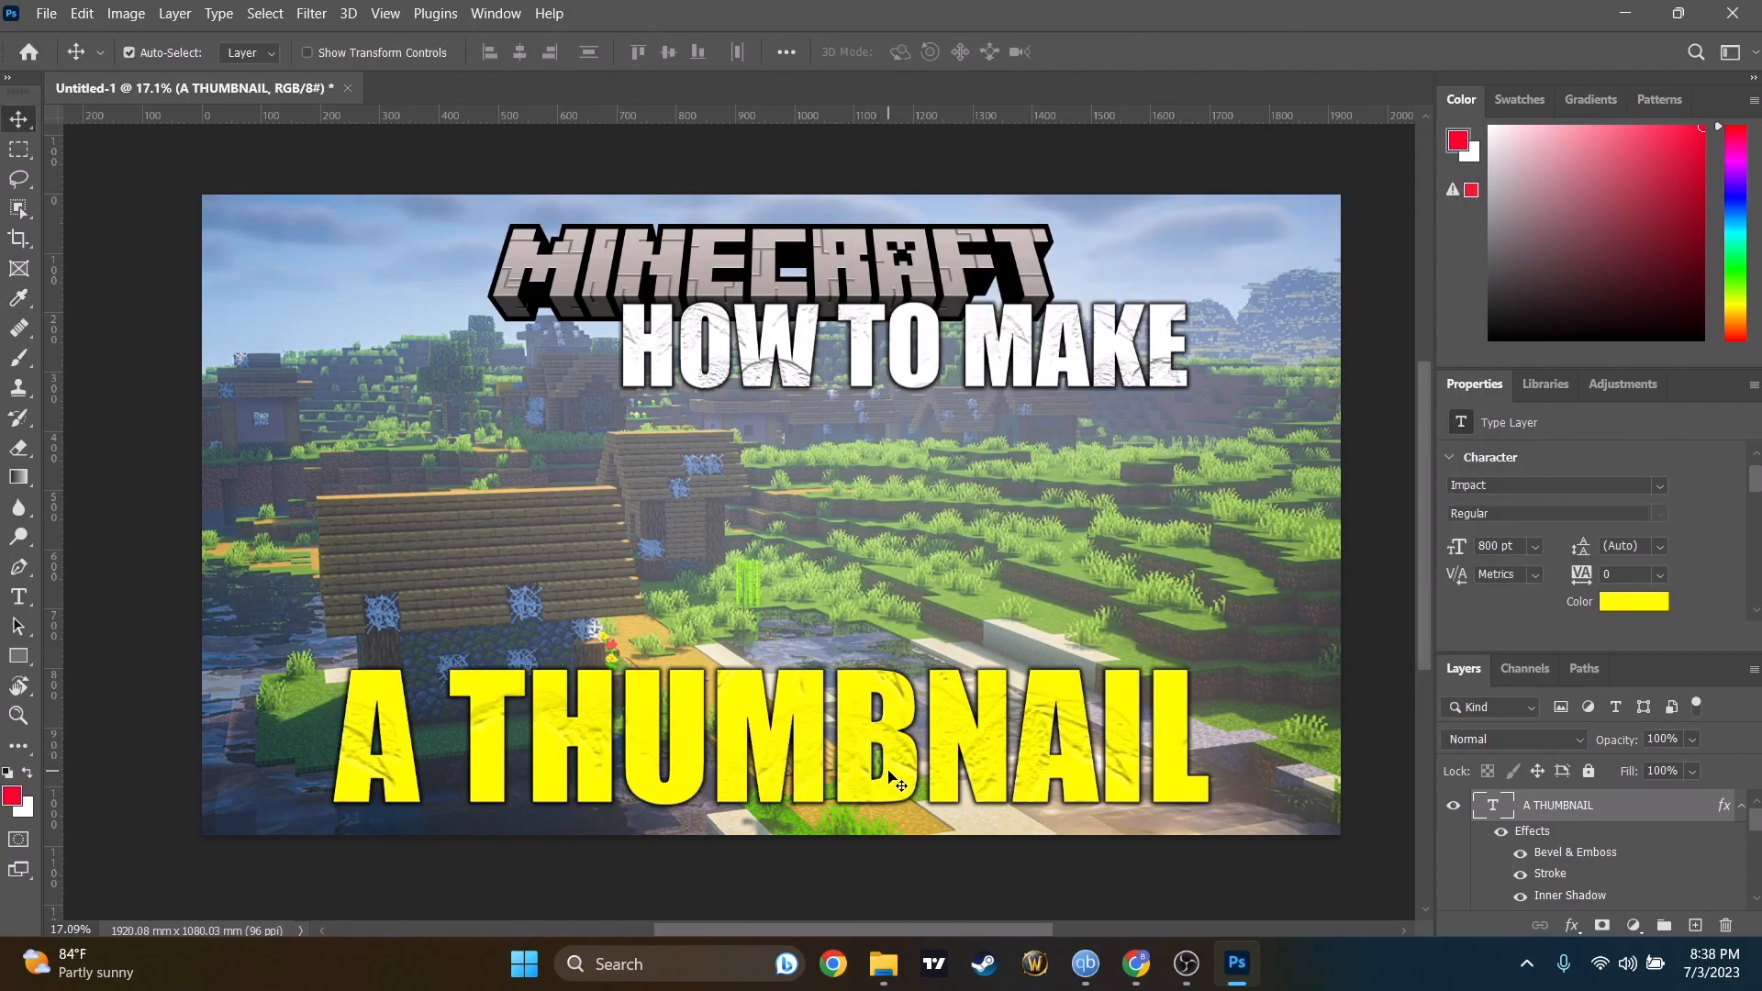
Close the Logos folder window and open the green-screen character screenshot from the desktop in Adobe Photoshop 2023.
{"action": "left_click", "coordinate": [1626, 13]}
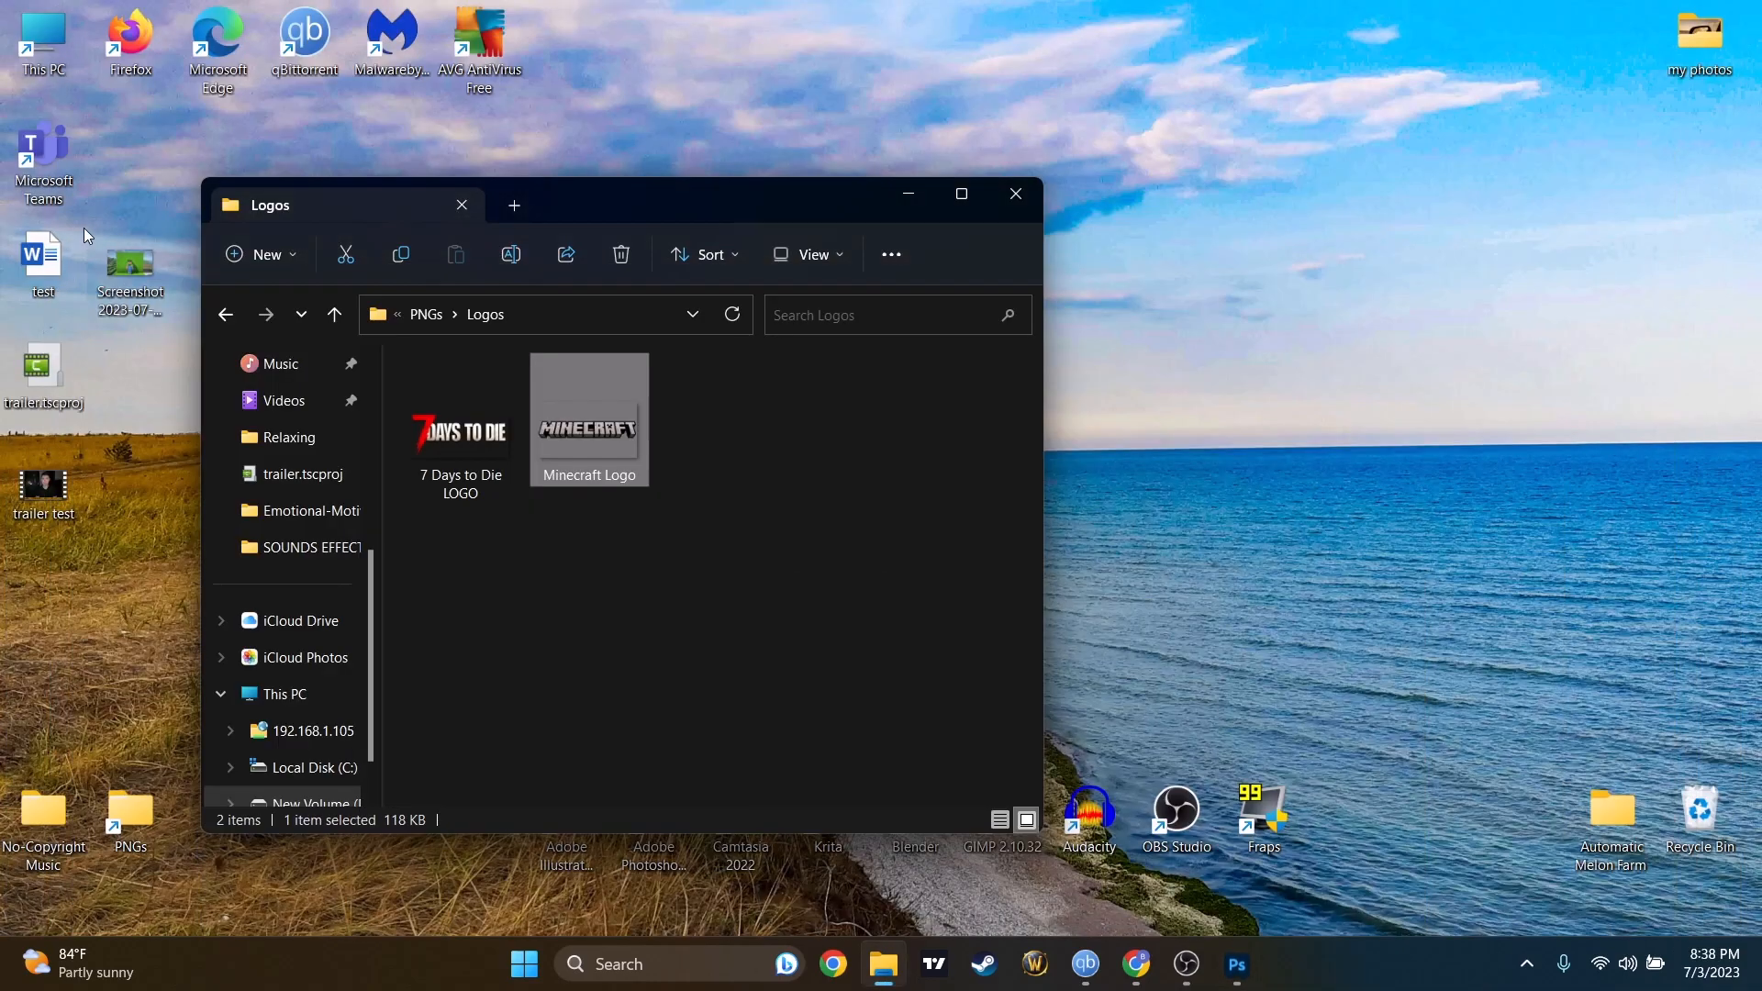
{"action": "left_click", "coordinate": [1014, 197]}
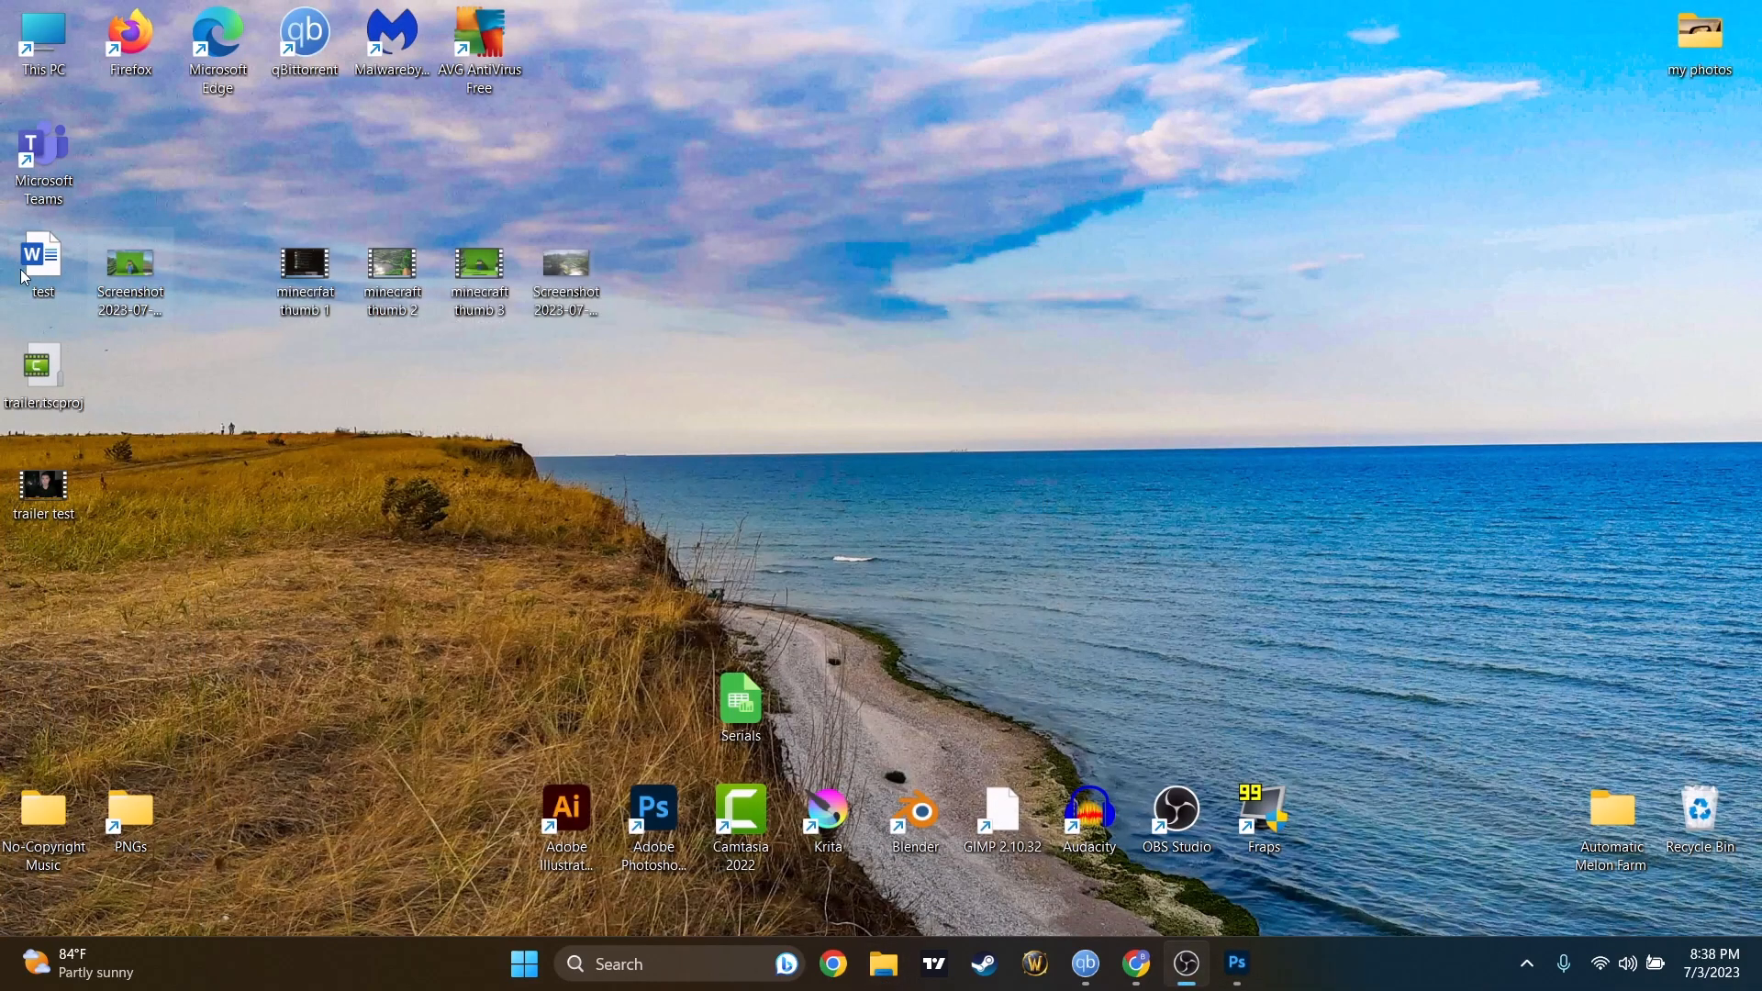
{"action": "right_click", "coordinate": [149, 292]}
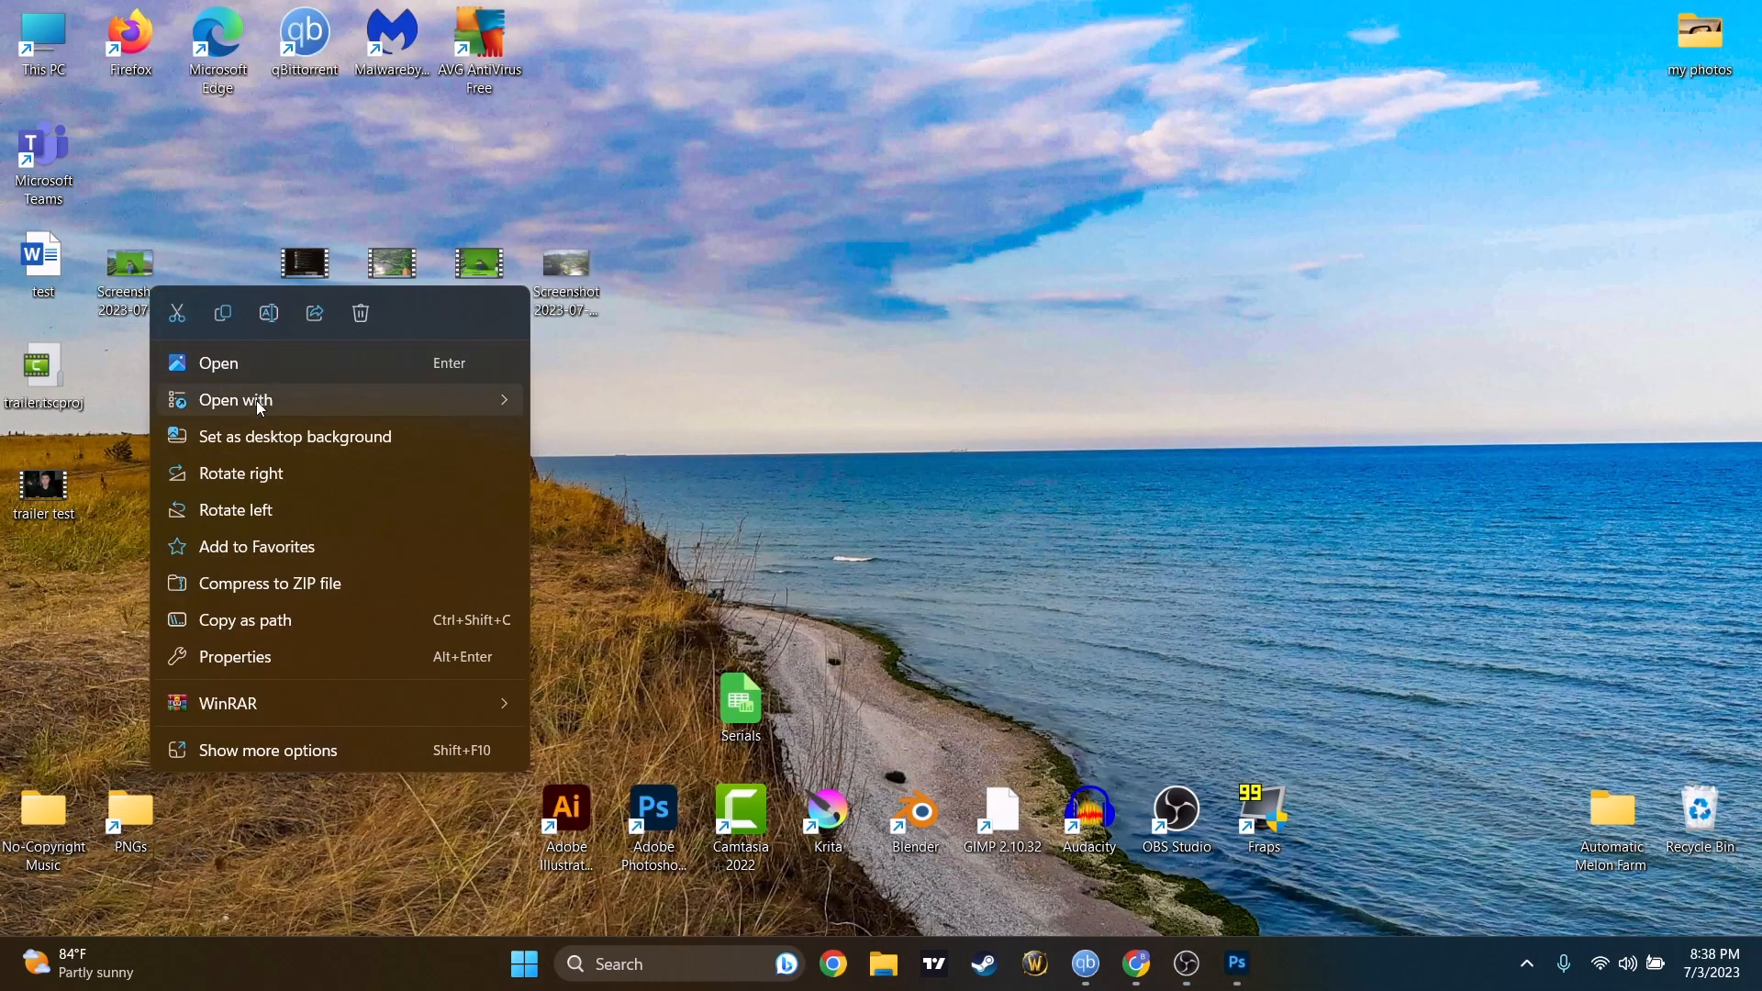
{"action": "mouse_move", "coordinate": [258, 403]}
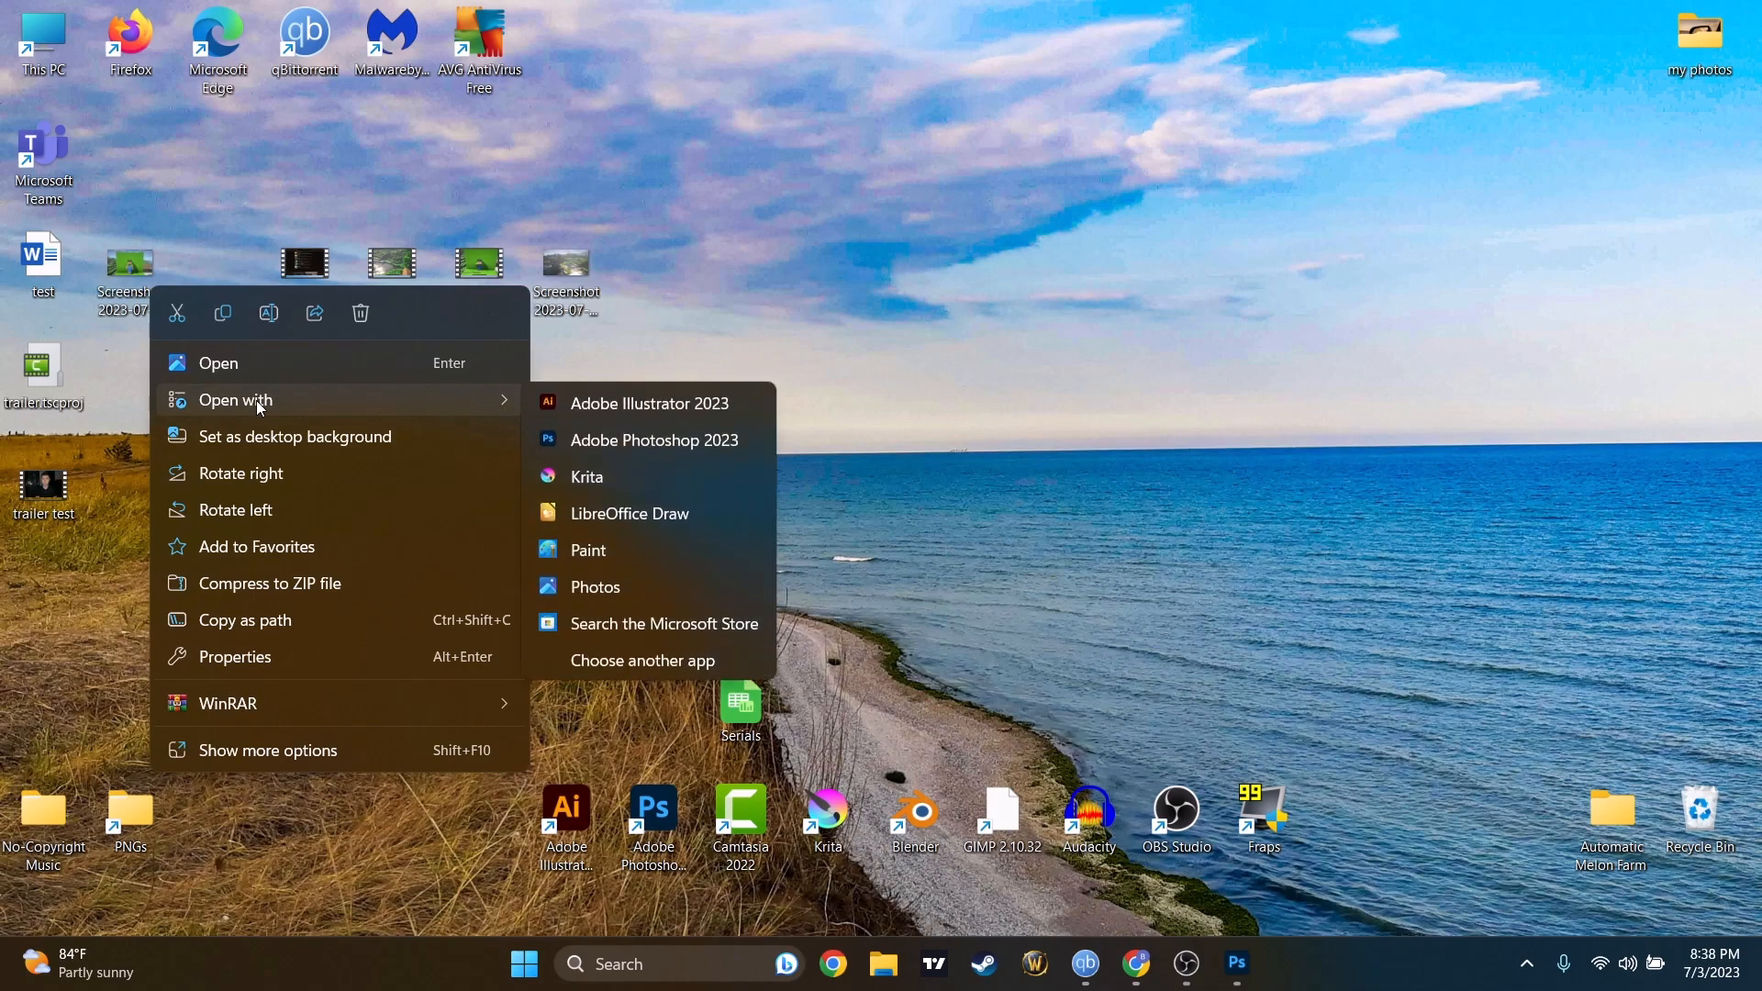
{"action": "left_click", "coordinate": [729, 442]}
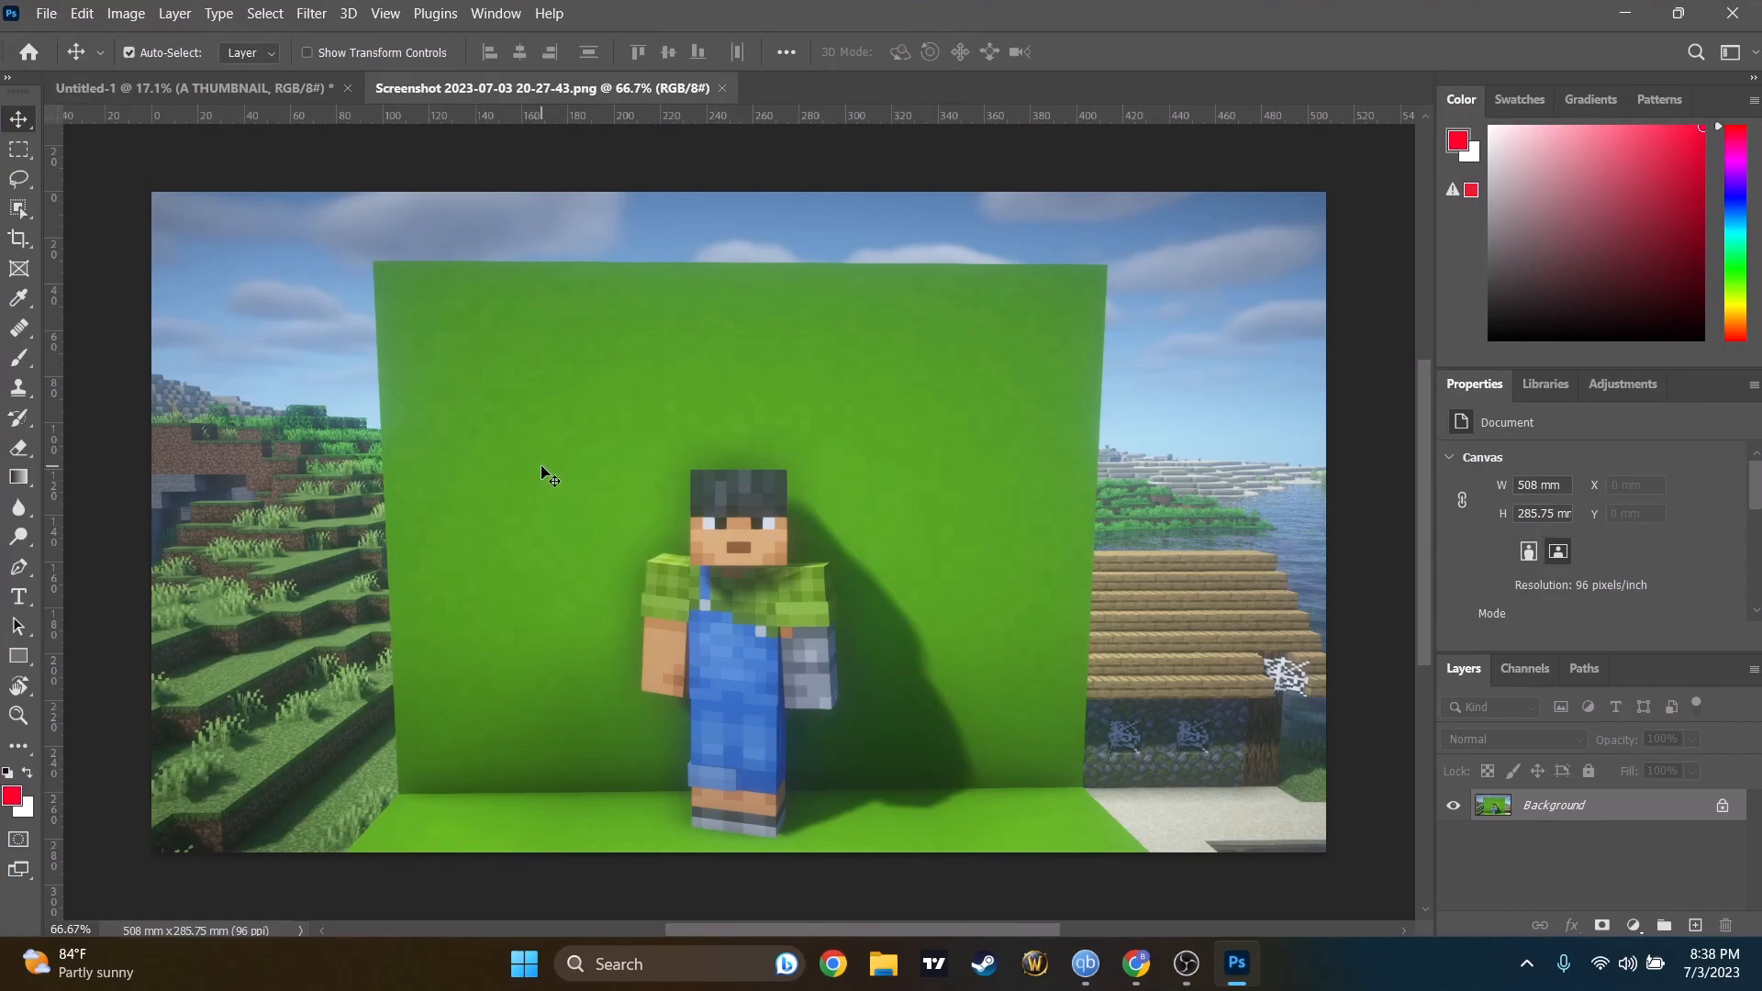
Crop the green-screen screenshot closely around the character, to about 144 by 184 mm.
{"action": "key", "text": "c"}
{"action": "left_click_drag", "start_coordinate": [147, 517], "coordinate": [339, 517]}
{"action": "left_click_drag", "start_coordinate": [754, 192], "coordinate": [753, 296]}
{"action": "left_click_drag", "start_coordinate": [1149, 538], "coordinate": [934, 551]}
{"action": "left_click_drag", "start_coordinate": [718, 326], "coordinate": [718, 315]}
{"action": "left_click_drag", "start_coordinate": [553, 523], "coordinate": [587, 537]}
{"action": "key", "text": "v"}
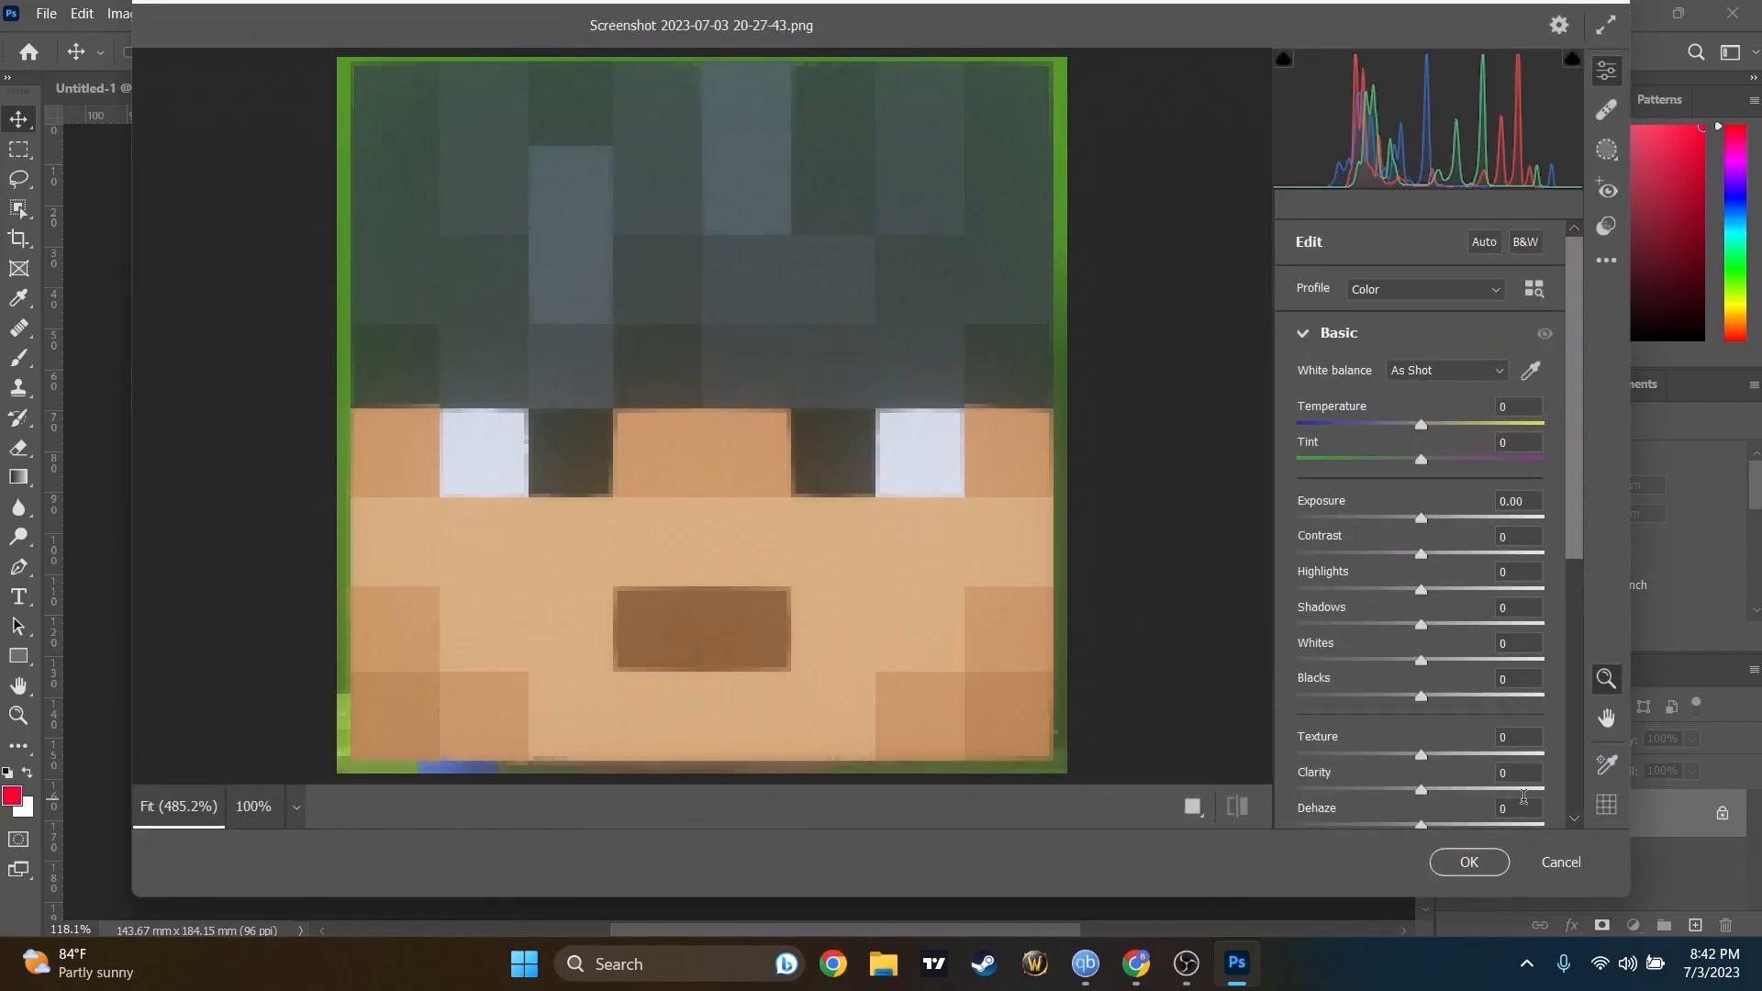
Cancel the Camera Raw edit of the head and clear the selection around it.
{"action": "left_click", "coordinate": [1560, 862]}
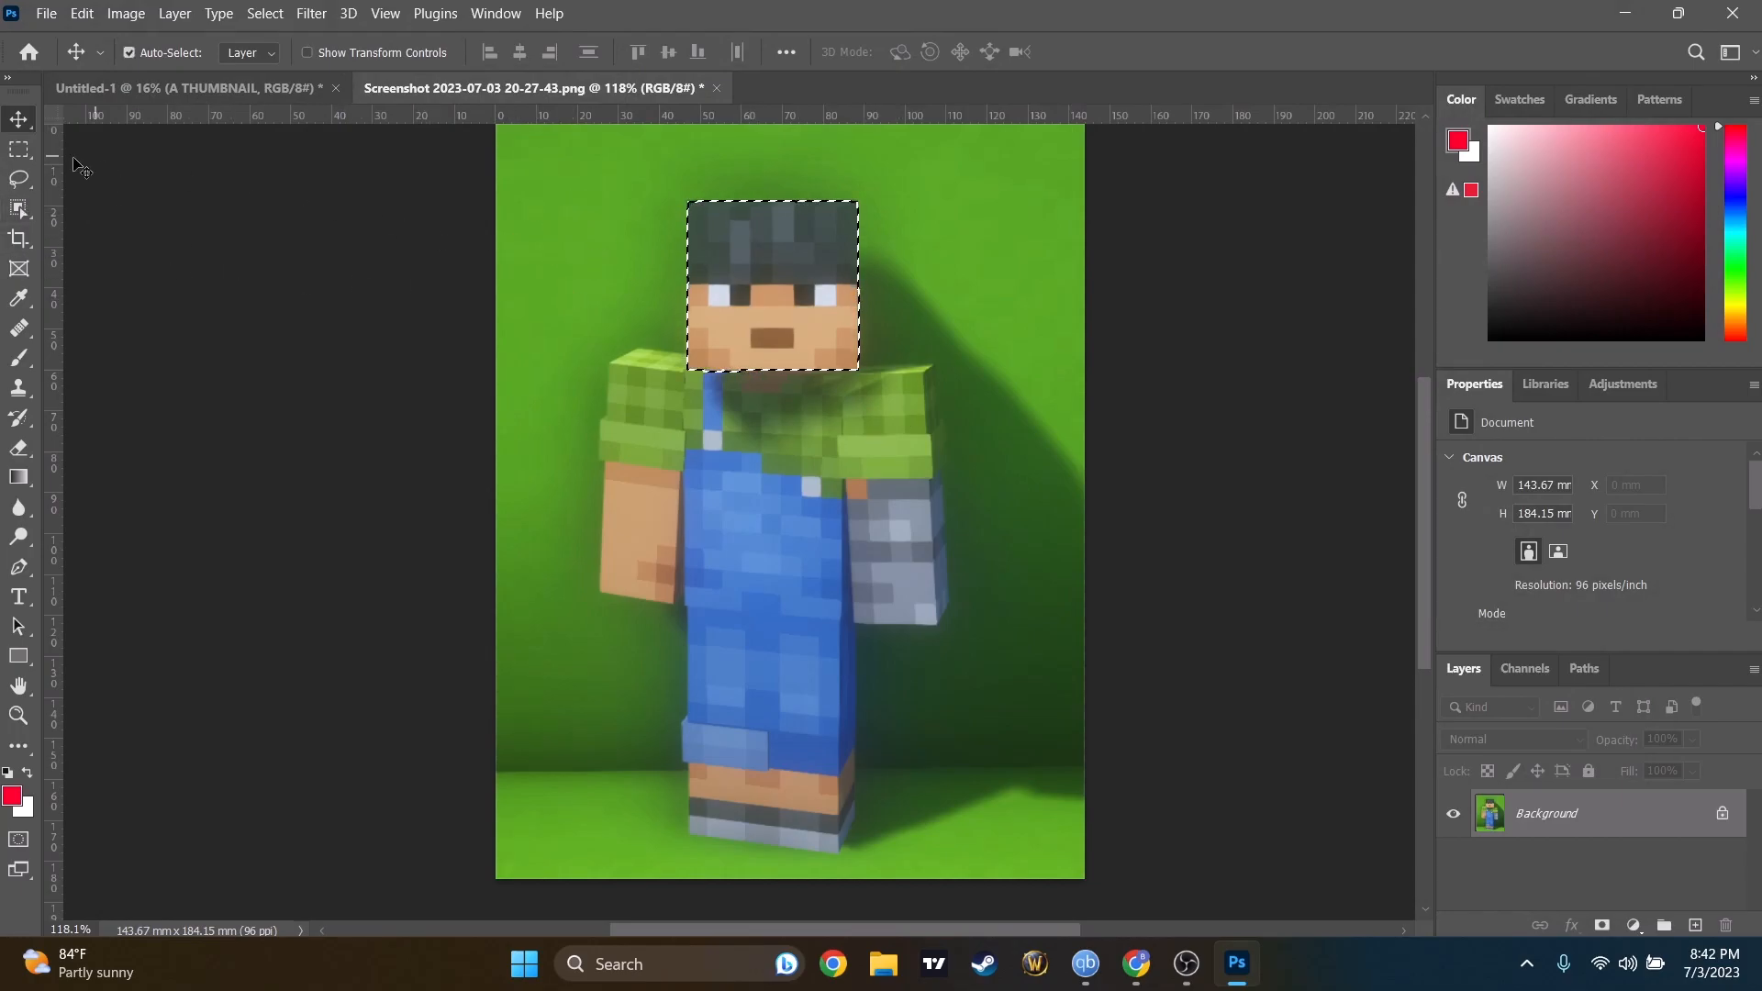
{"action": "left_click", "coordinate": [30, 183]}
{"action": "left_click", "coordinate": [549, 208]}
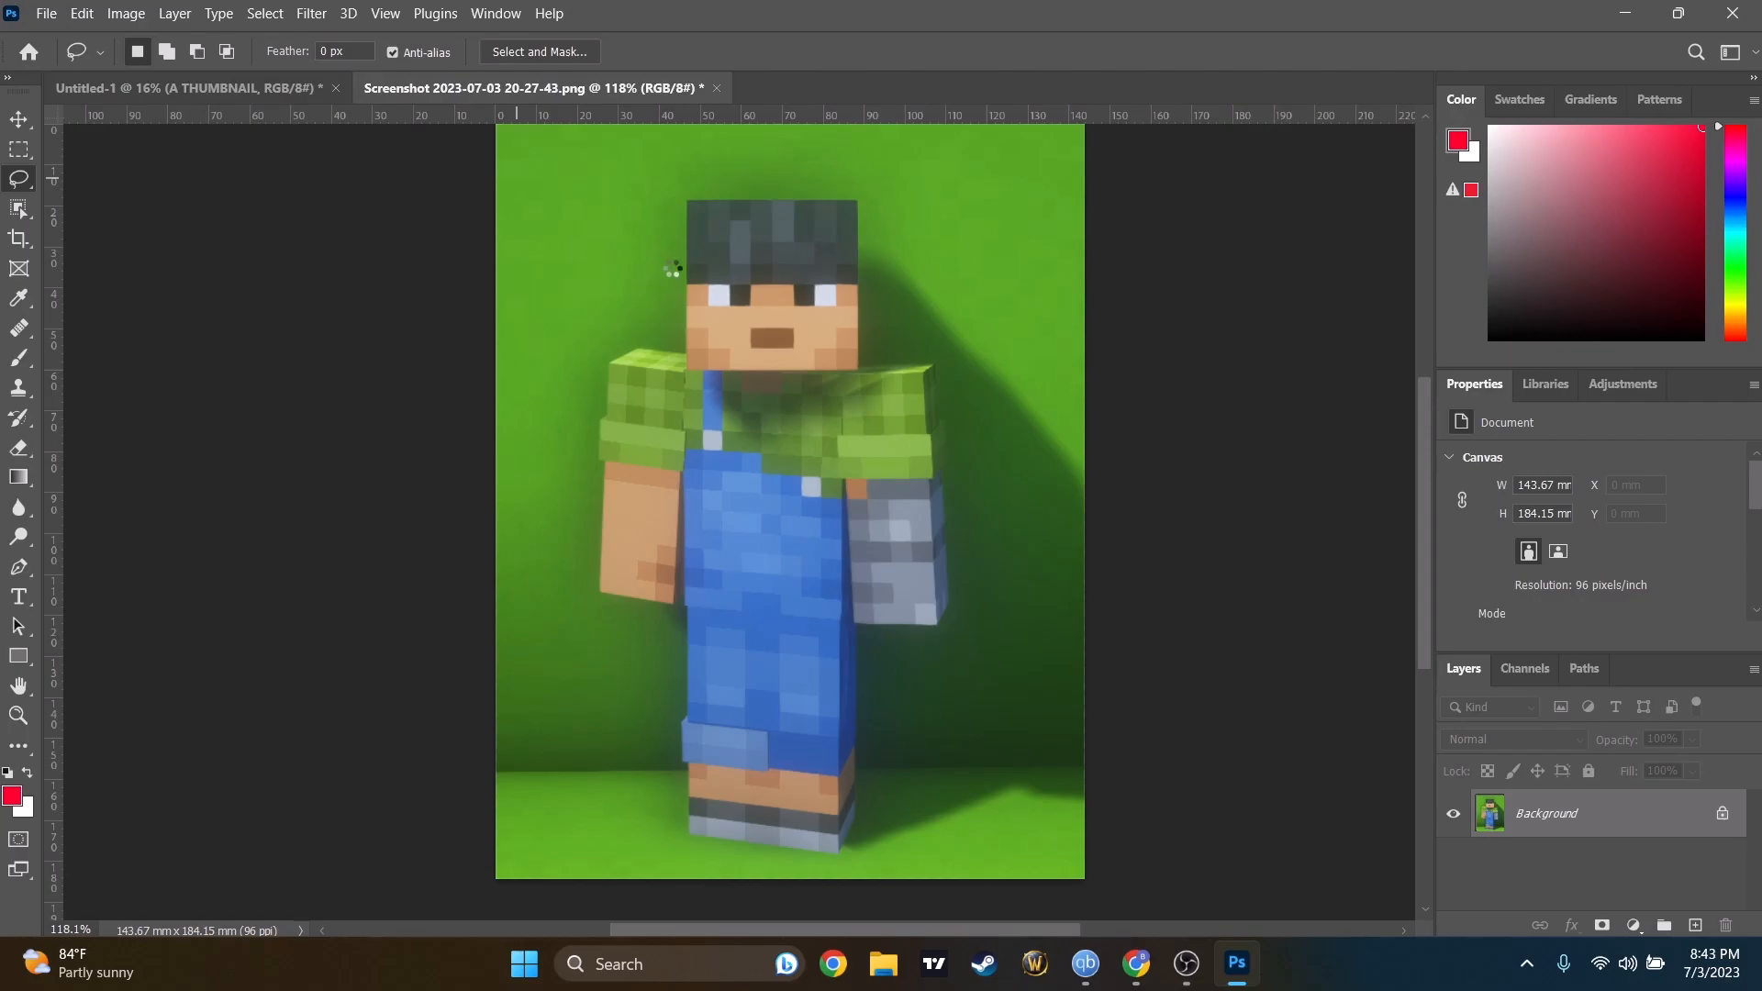
In Camera Raw, set the character image's exposure to +0.20, contrast +38, highlights -100, shadows -25, whites -100 and blacks -26.
{"action": "key", "text": "shift+ctrl+a"}
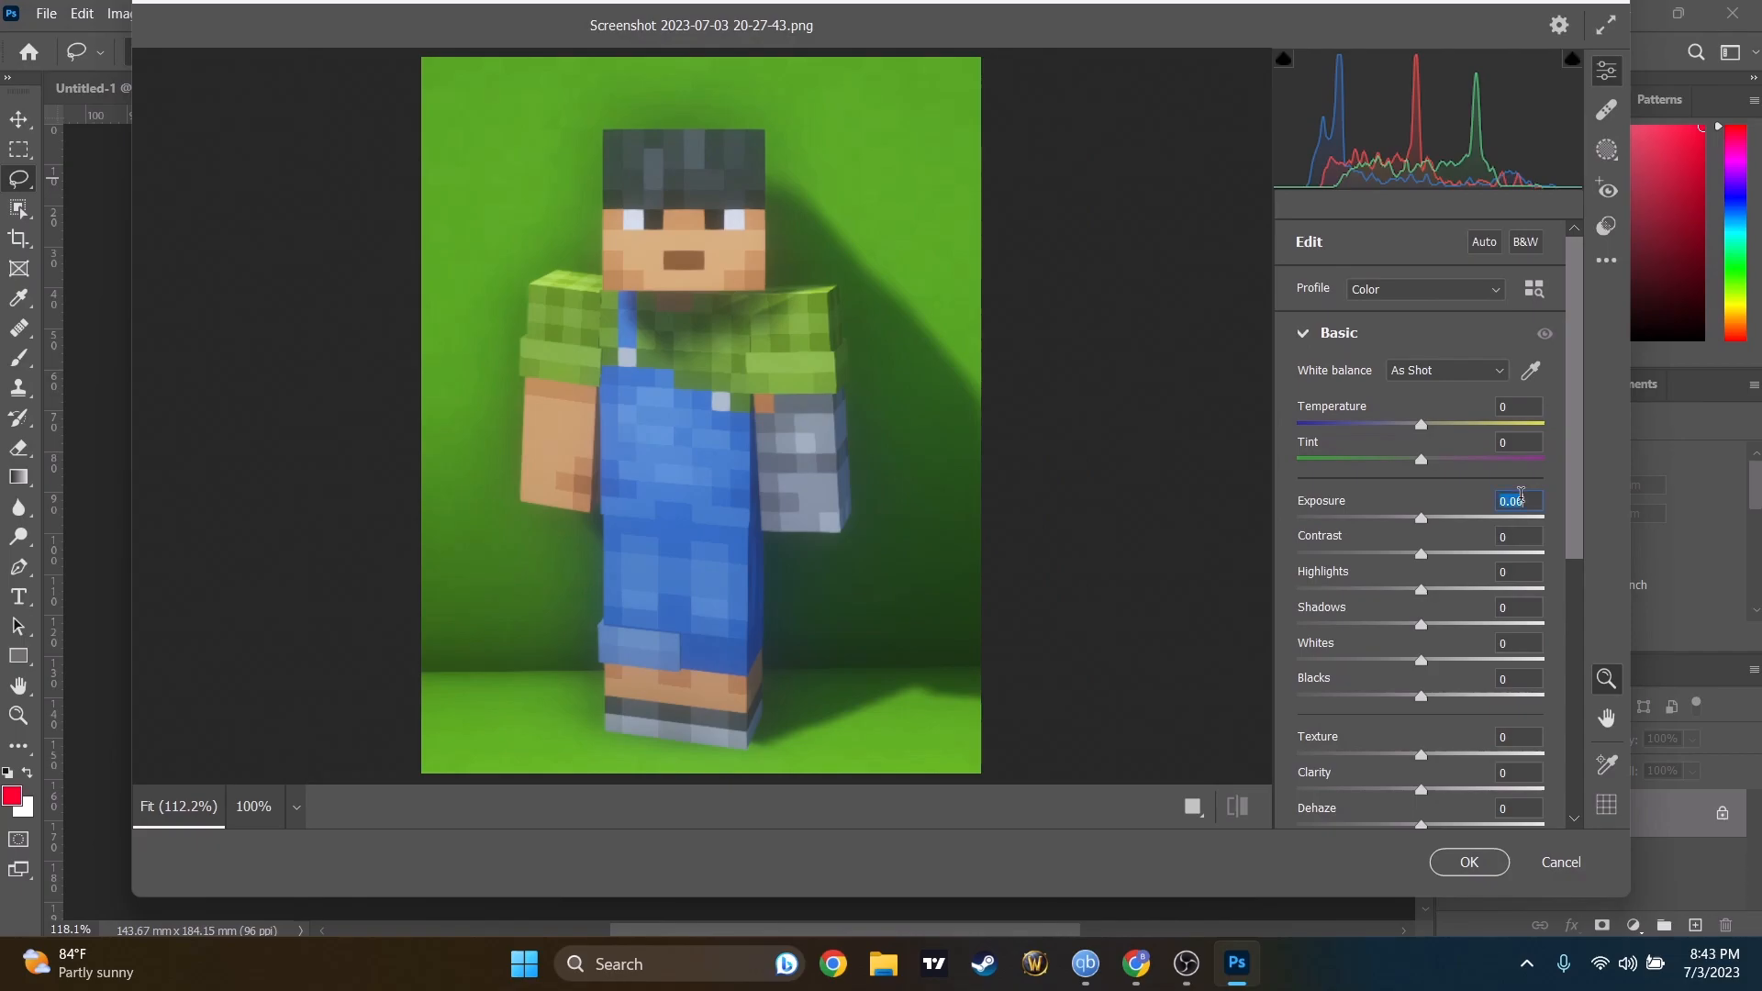
{"action": "type", "text": ".2"}
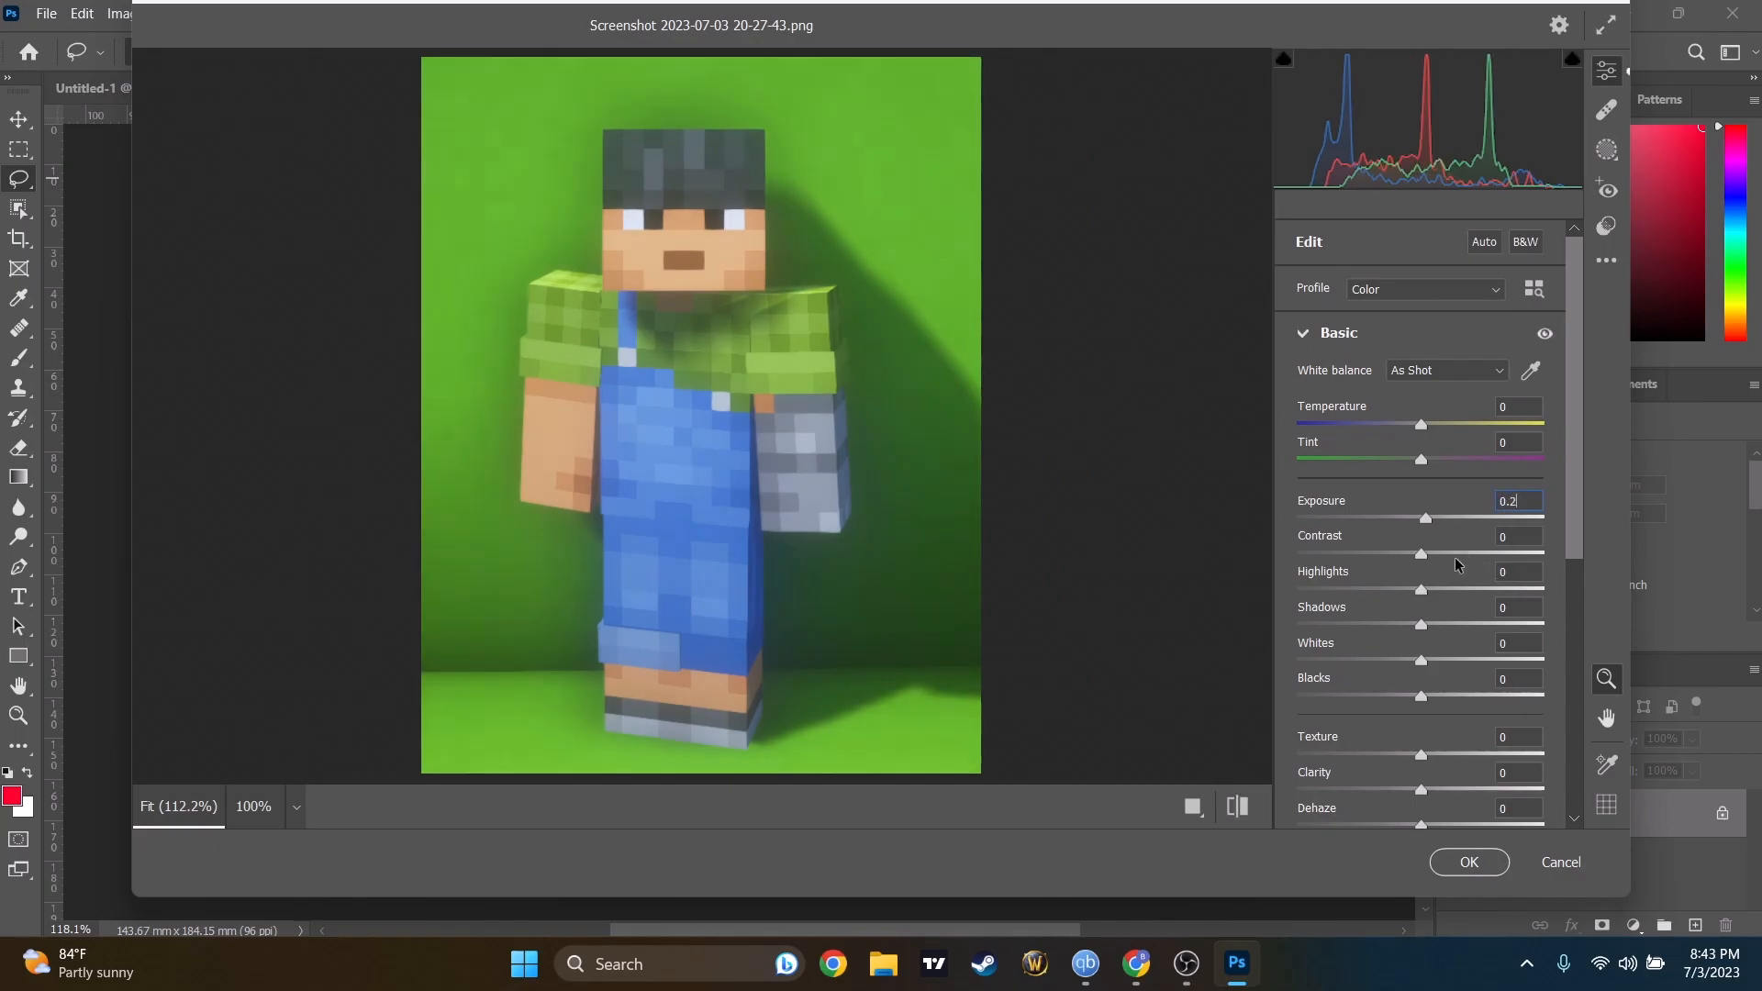
{"action": "left_click_drag", "start_coordinate": [1419, 555], "coordinate": [1273, 622]}
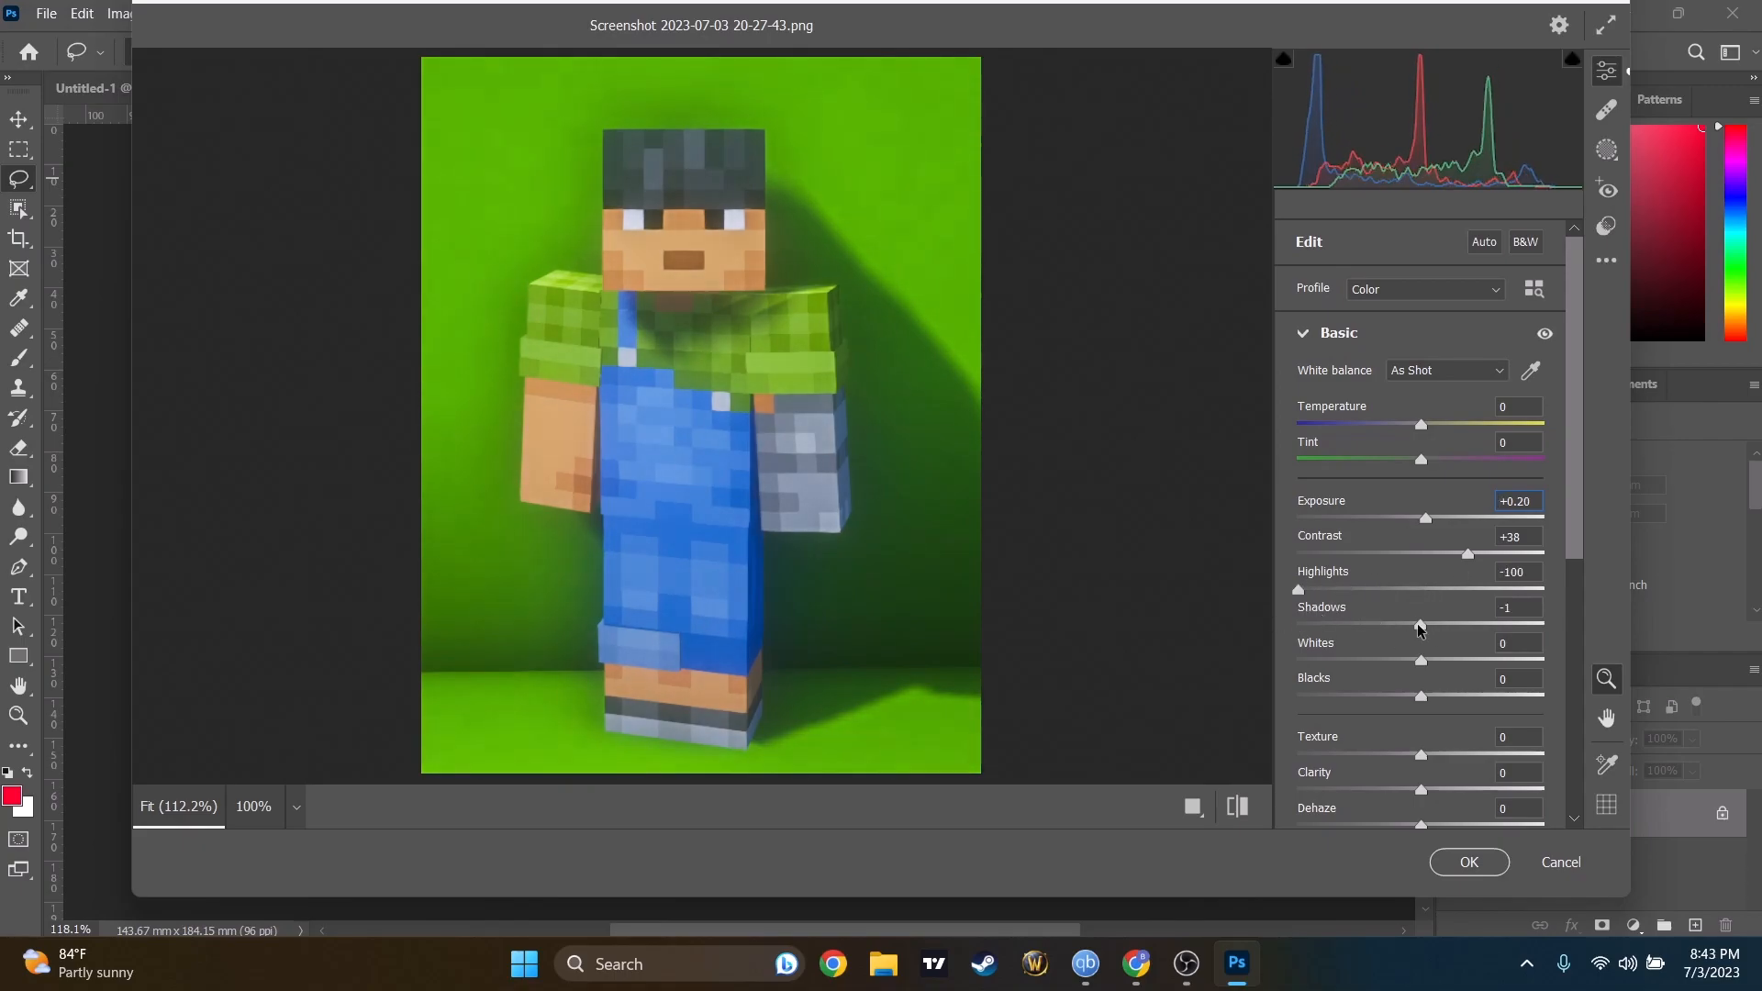
{"action": "left_click_drag", "start_coordinate": [1422, 625], "coordinate": [1282, 679]}
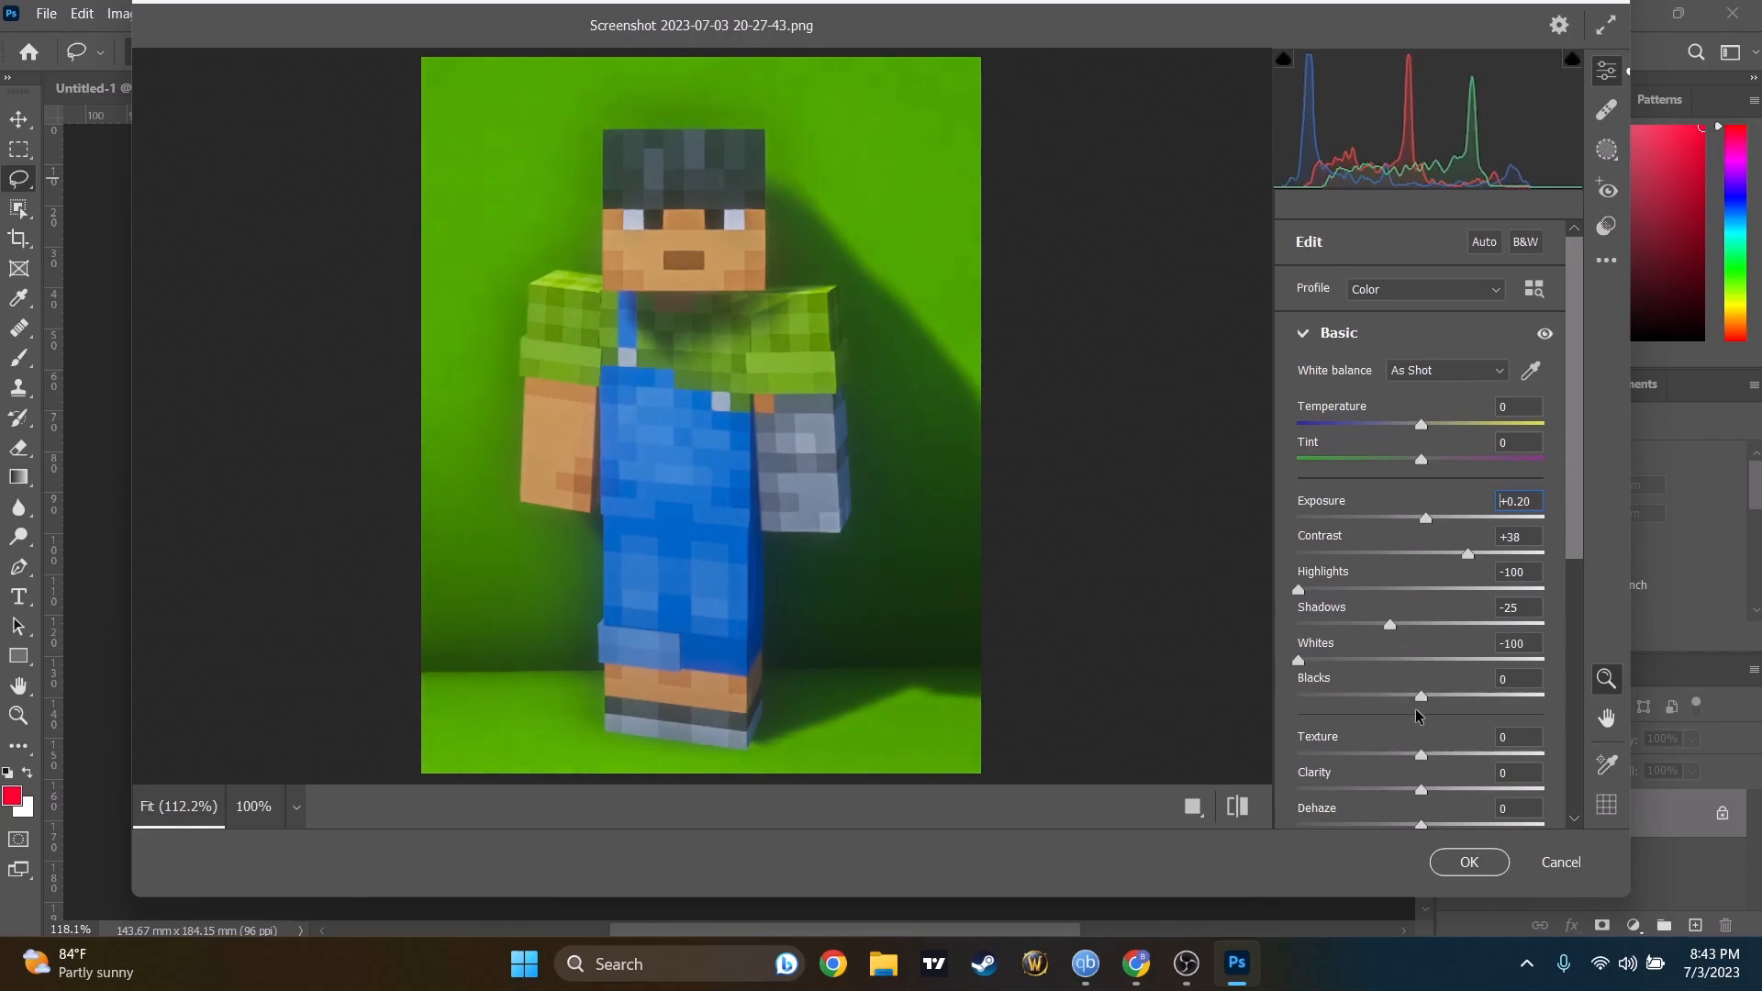
{"action": "left_click_drag", "start_coordinate": [1422, 698], "coordinate": [1392, 703]}
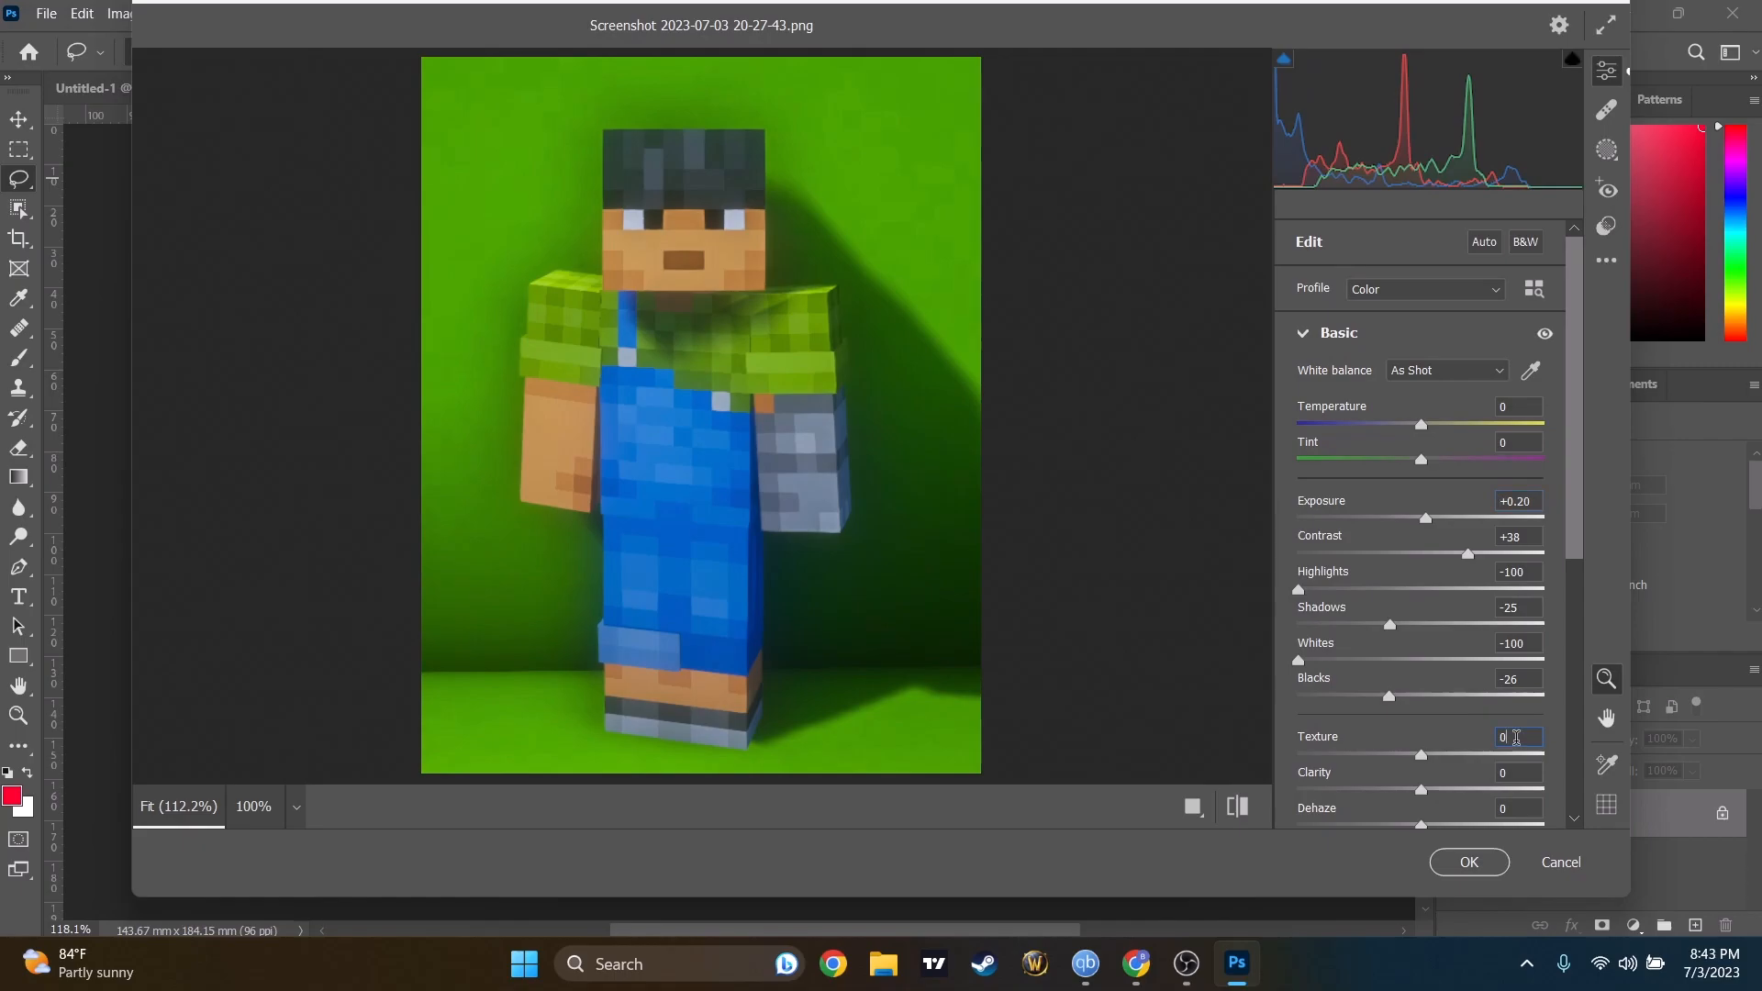
Set texture to +15, clarity to +21 and dehaze to +19, adjust the vibrance and saturation, and apply the Camera Raw grading.
{"action": "type", "text": "15"}
{"action": "left_click_drag", "start_coordinate": [1425, 801], "coordinate": [1443, 801]}
{"action": "scroll", "coordinate": [1442, 789], "scroll_direction": "down", "scroll_amount": 3}
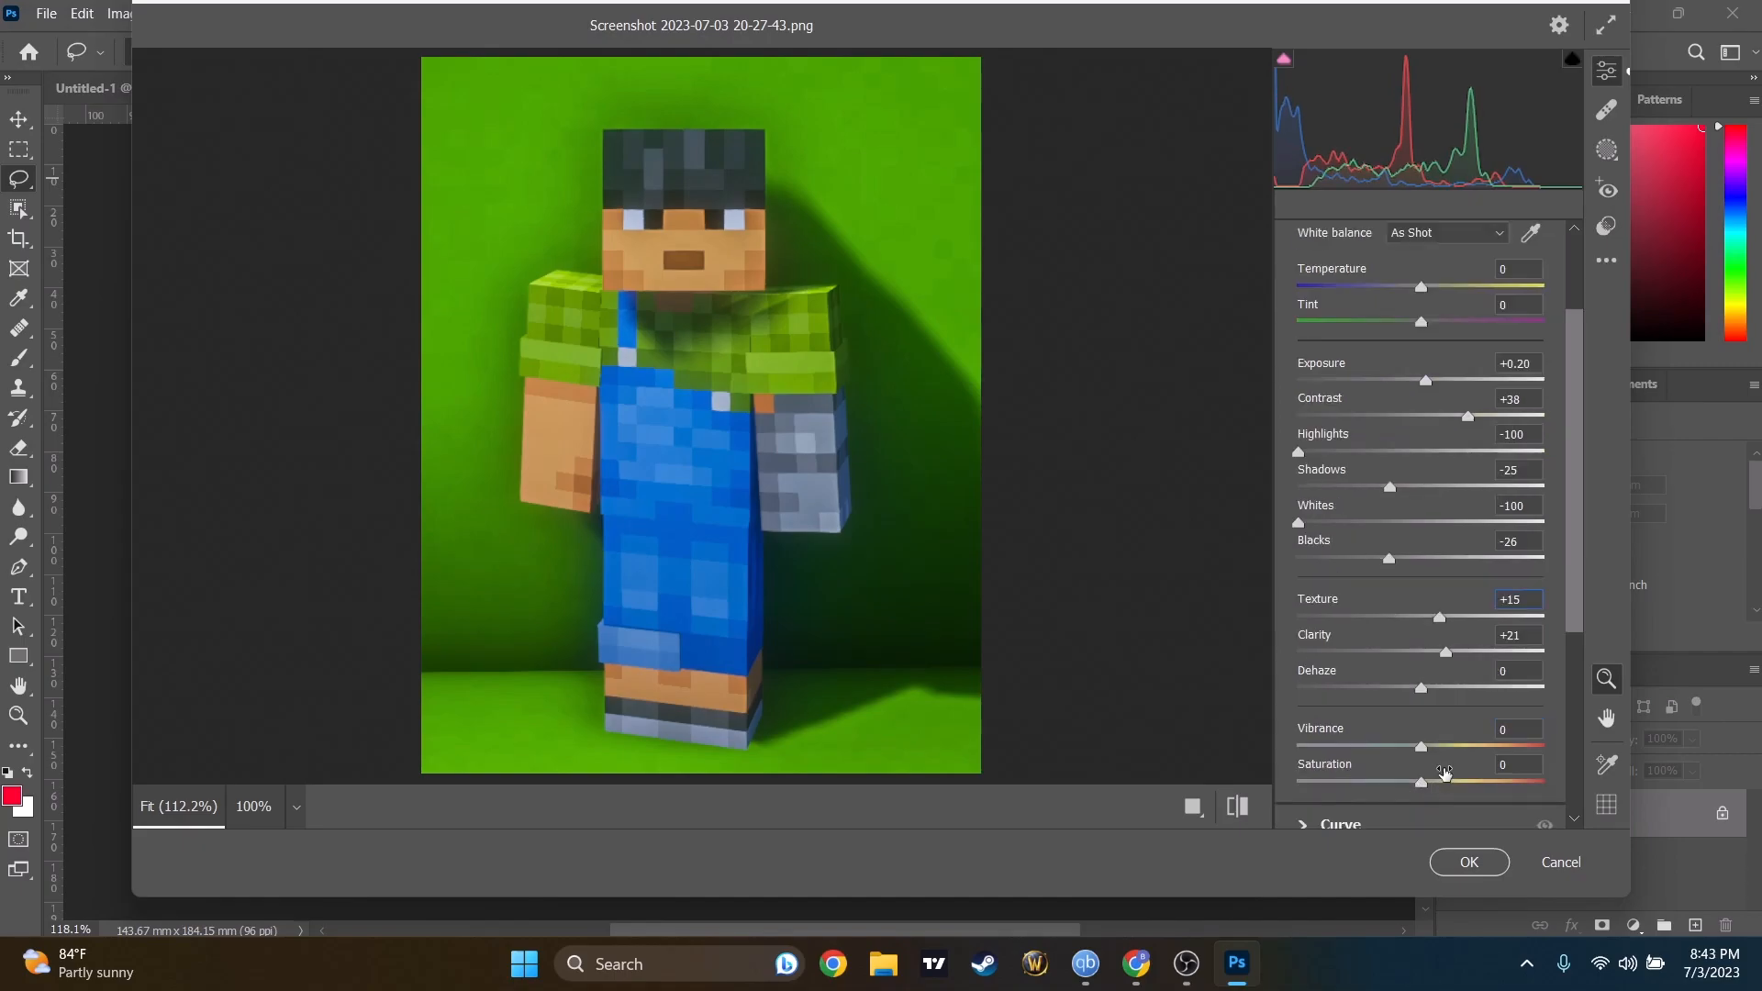
{"action": "left_click_drag", "start_coordinate": [1420, 687], "coordinate": [1444, 688]}
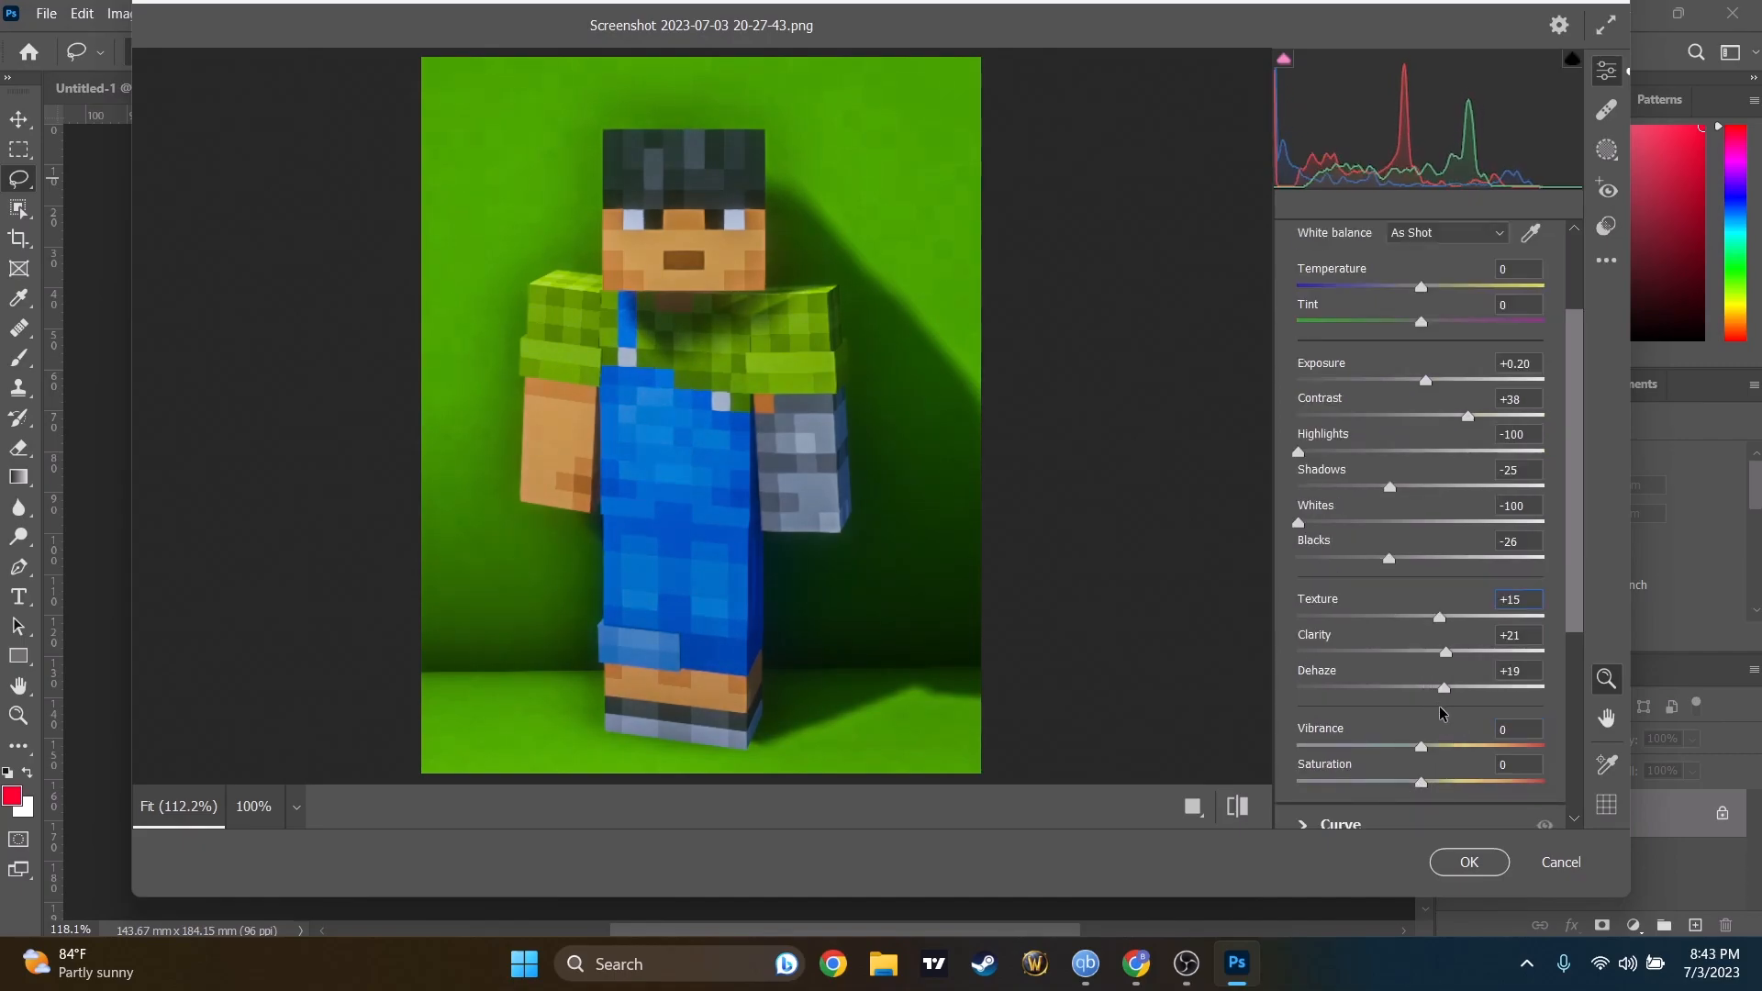
{"action": "left_click_drag", "start_coordinate": [1423, 751], "coordinate": [1428, 795]}
{"action": "left_click", "coordinate": [1455, 862]}
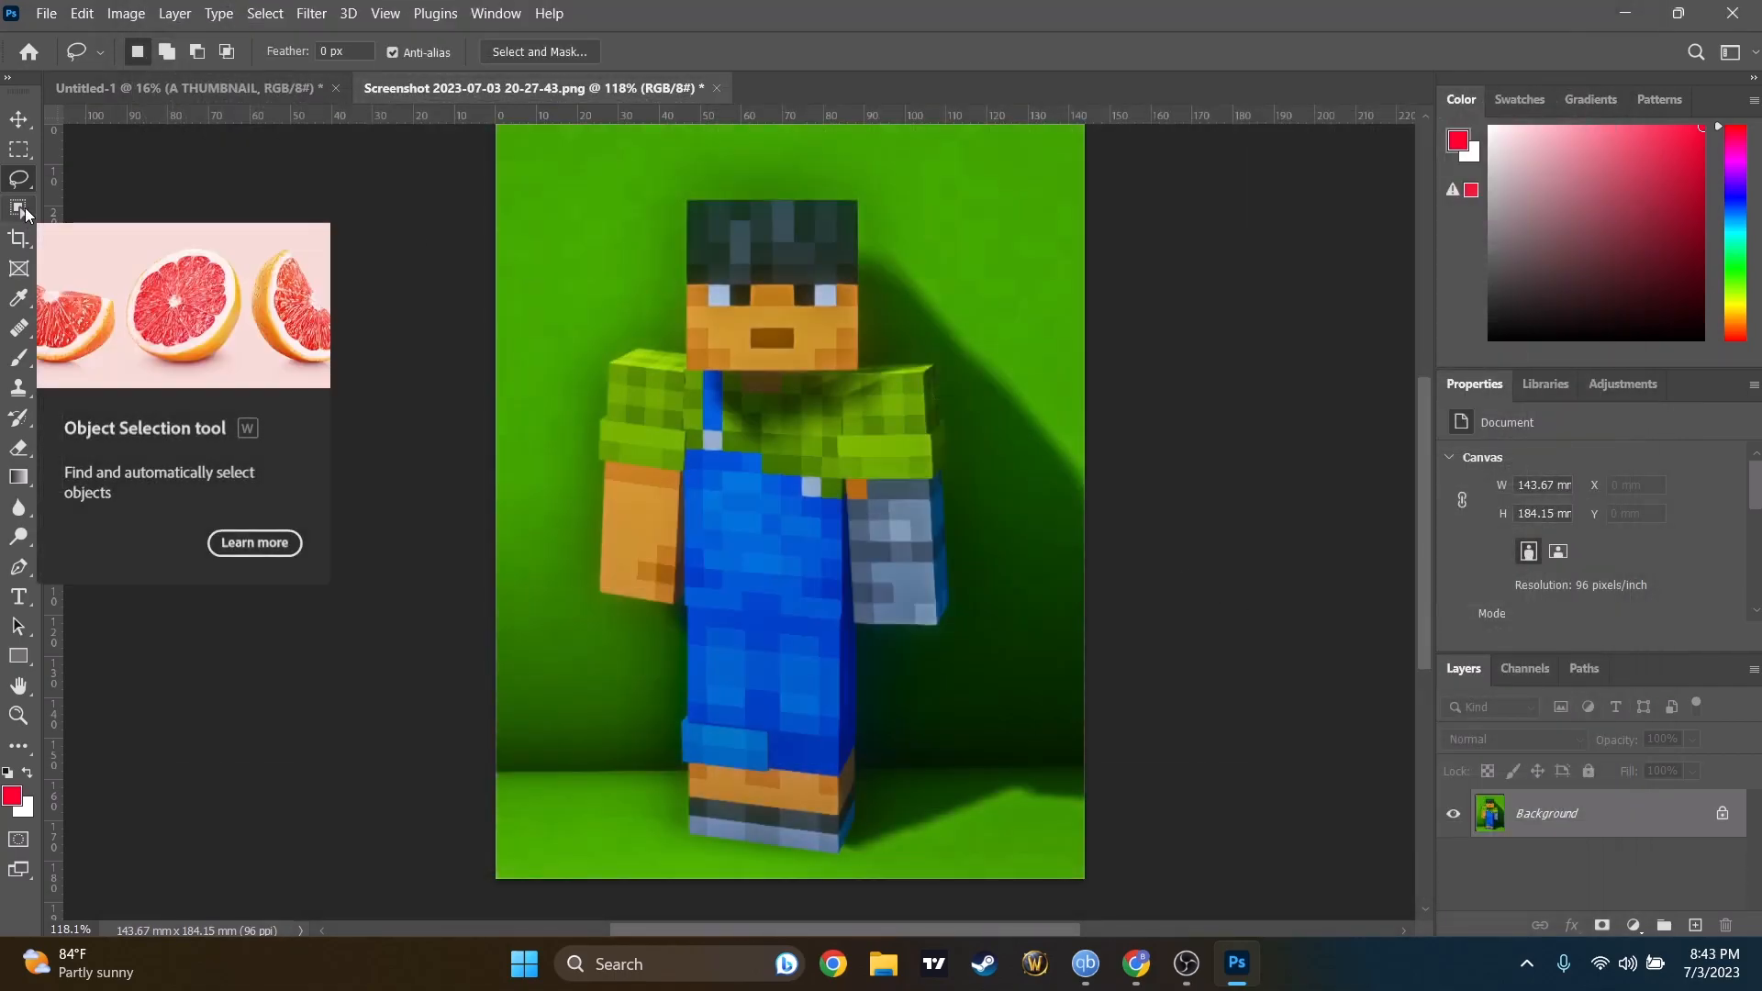
Select the character's body with the Object Selection tool and copy it into the thumbnail document as a new layer.
{"action": "left_click", "coordinate": [25, 213]}
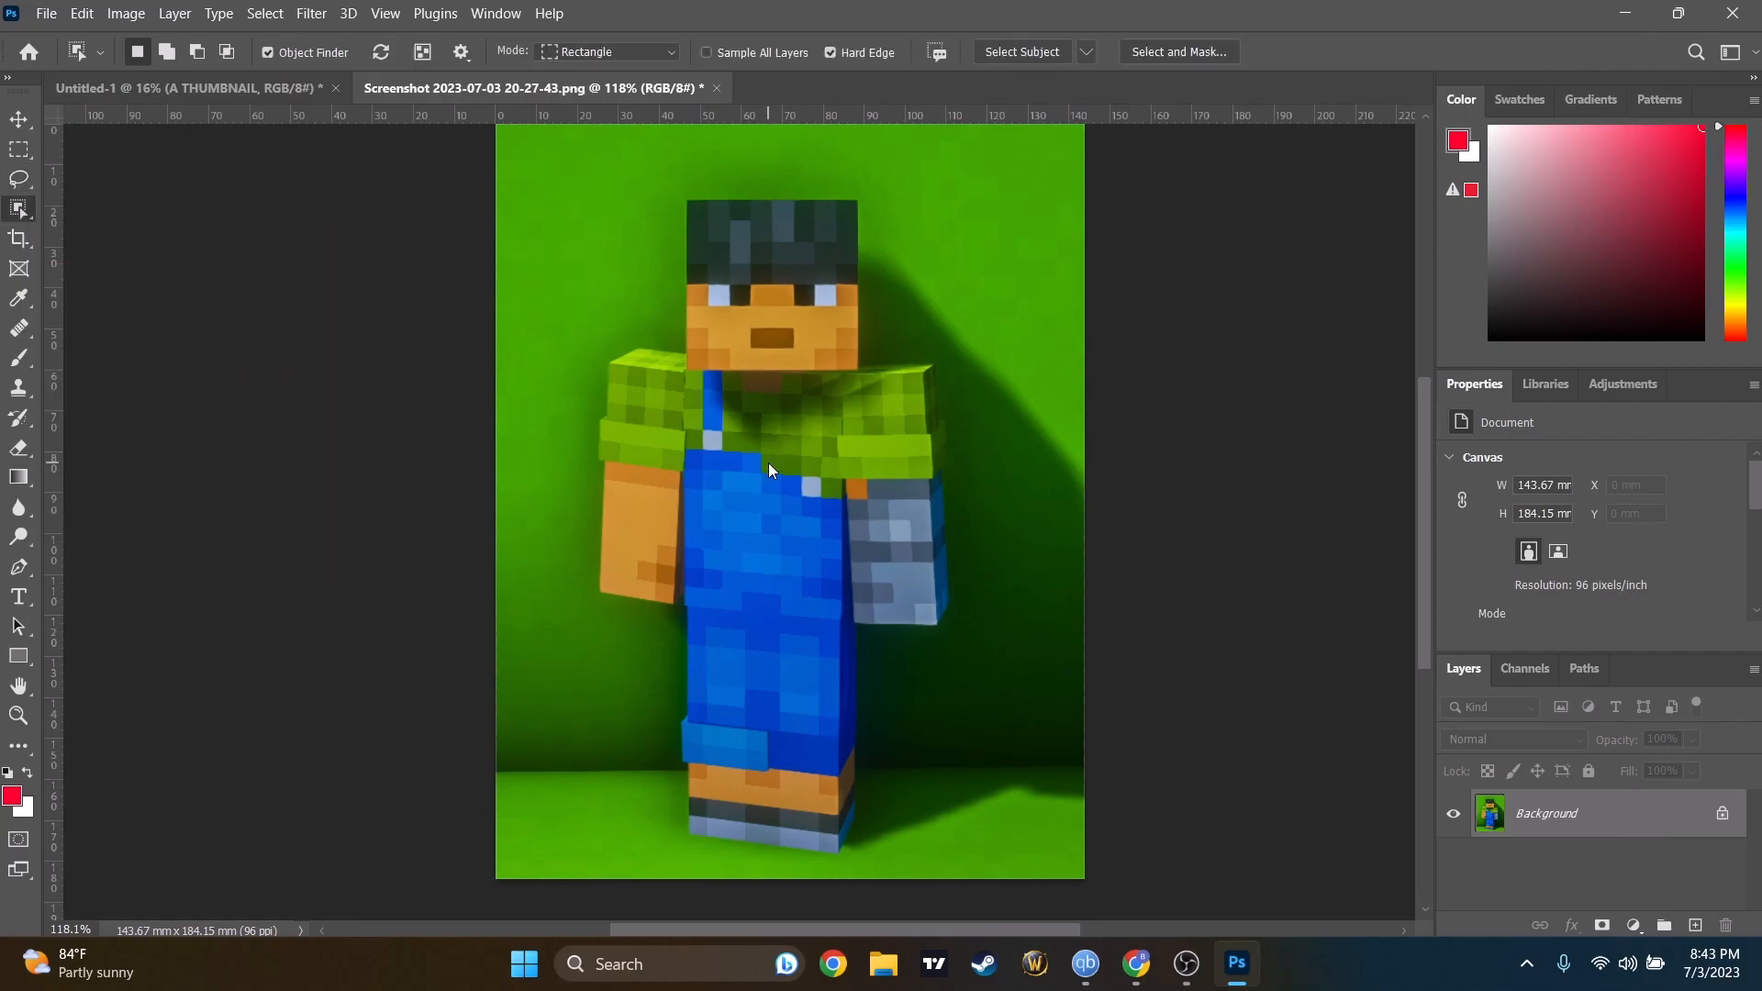
{"action": "left_click", "coordinate": [725, 383]}
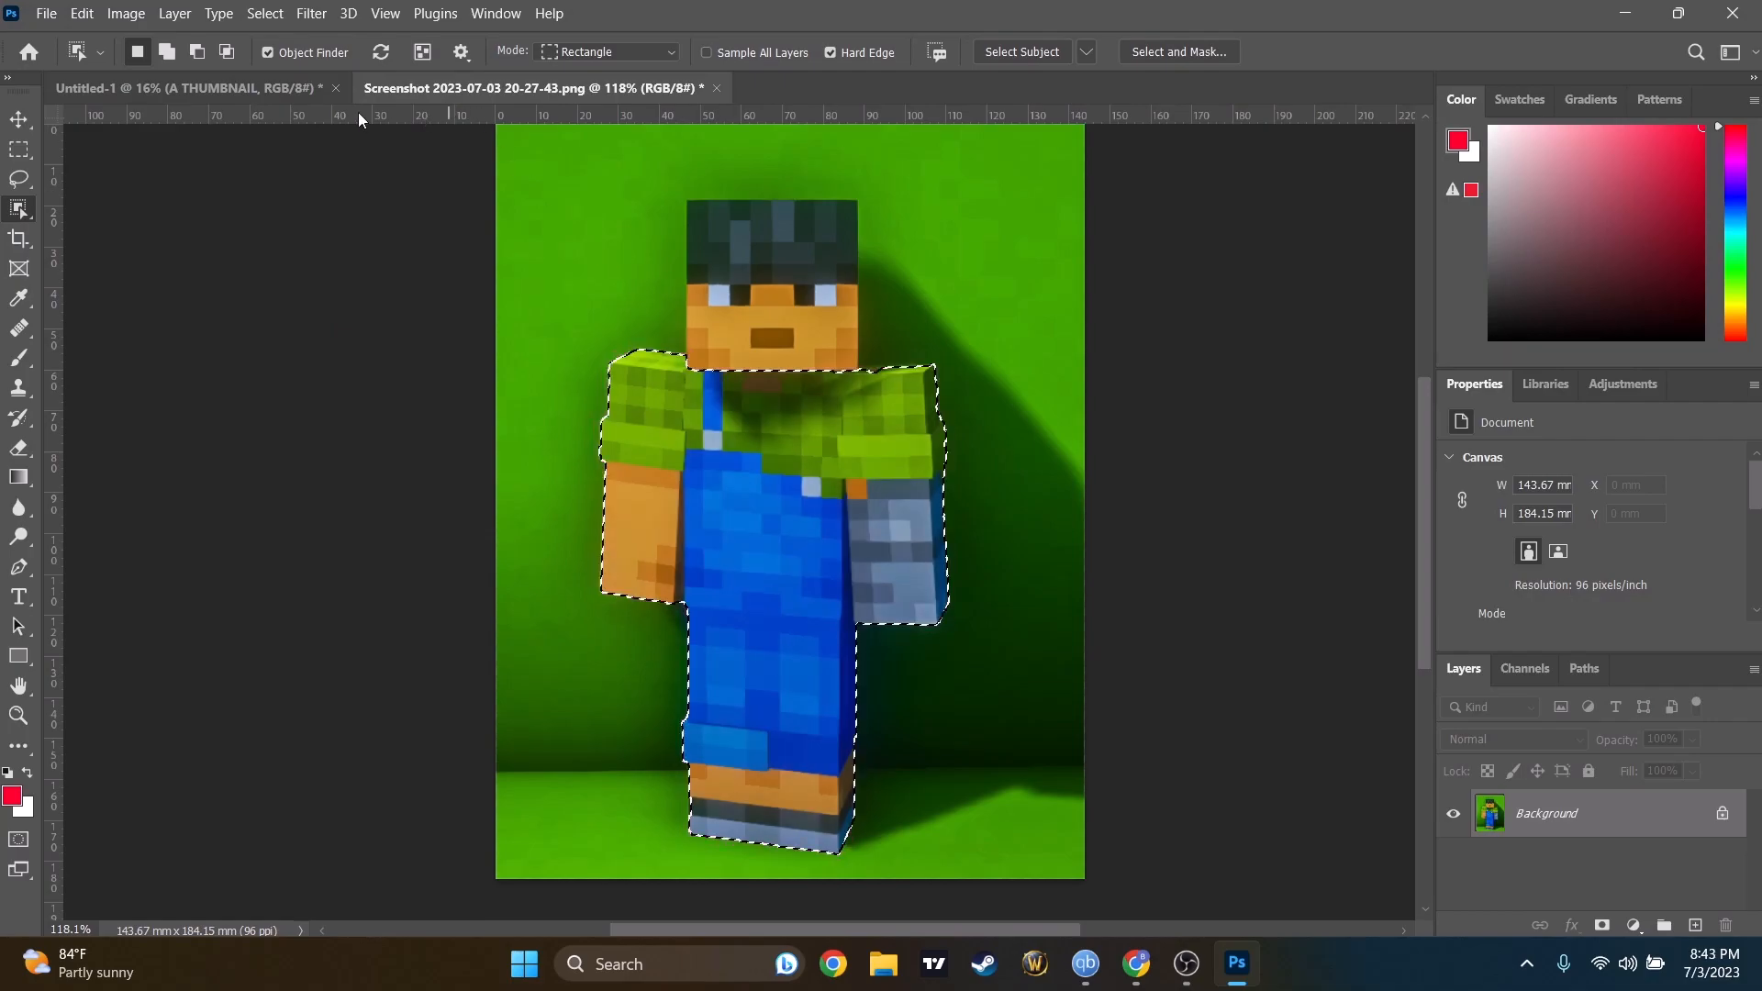
{"action": "left_click", "coordinate": [275, 87]}
{"action": "key", "text": "ctrl+v"}
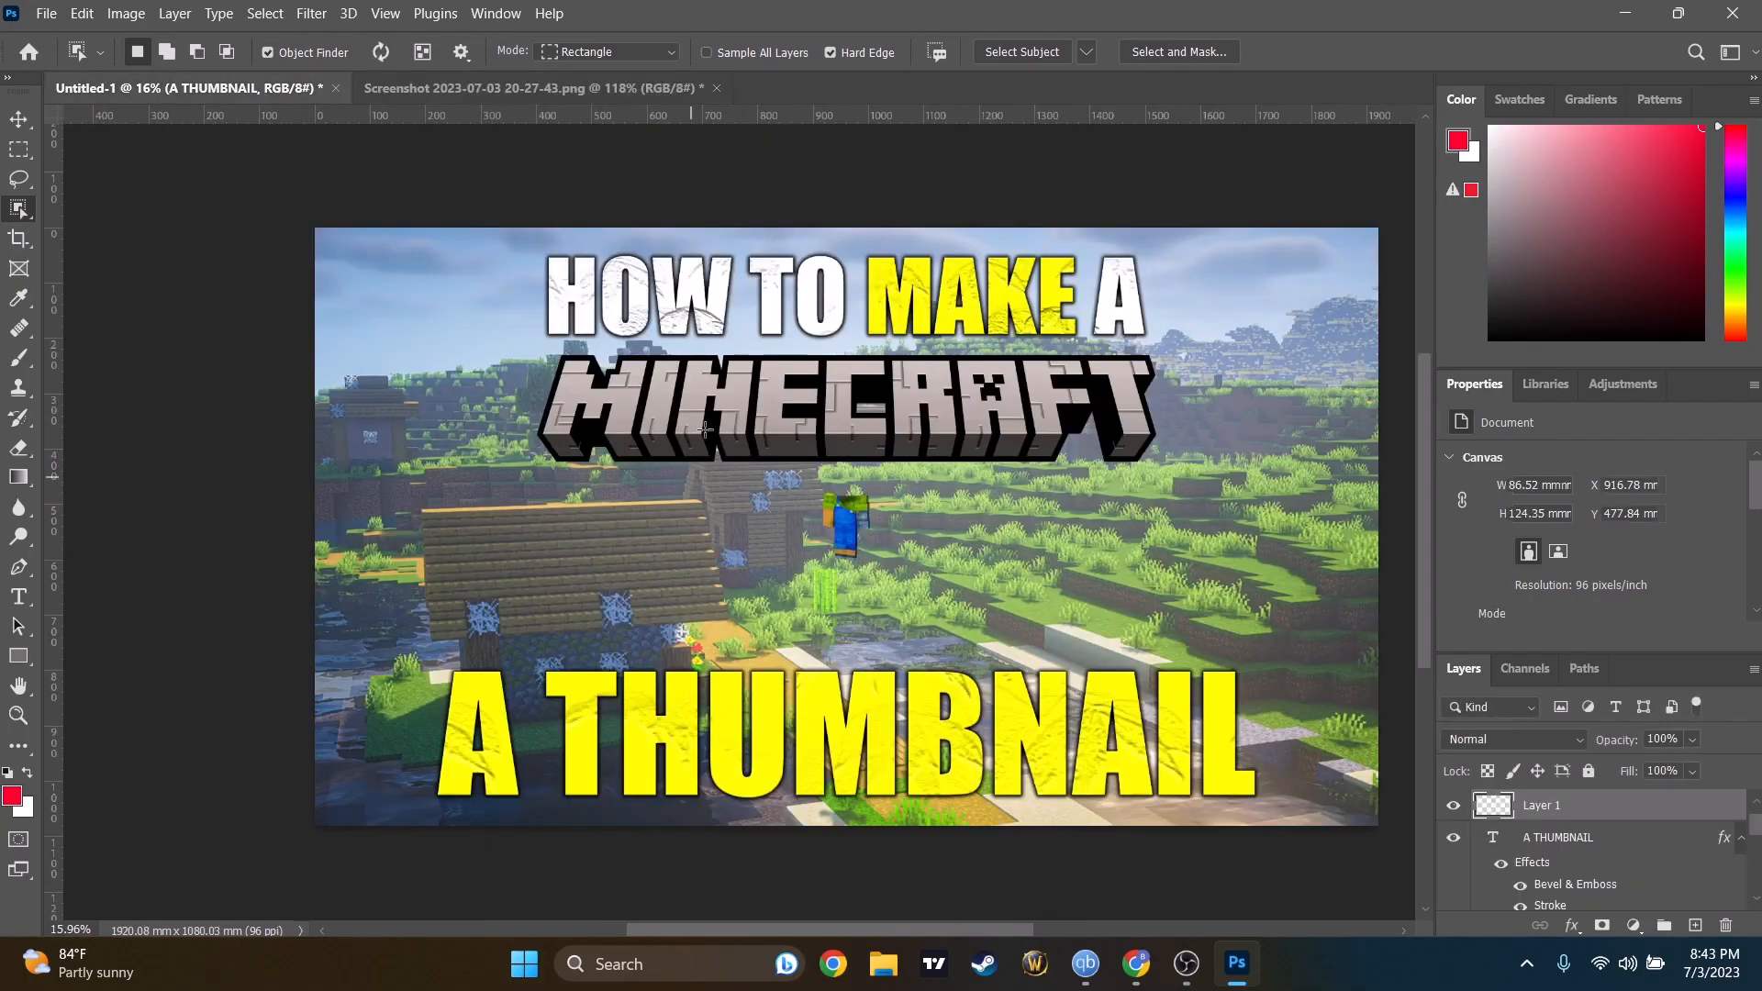
Select the character's head in the screenshot and copy it into the thumbnail document as a separate layer.
{"action": "left_click", "coordinate": [505, 88]}
{"action": "left_click", "coordinate": [800, 339]}
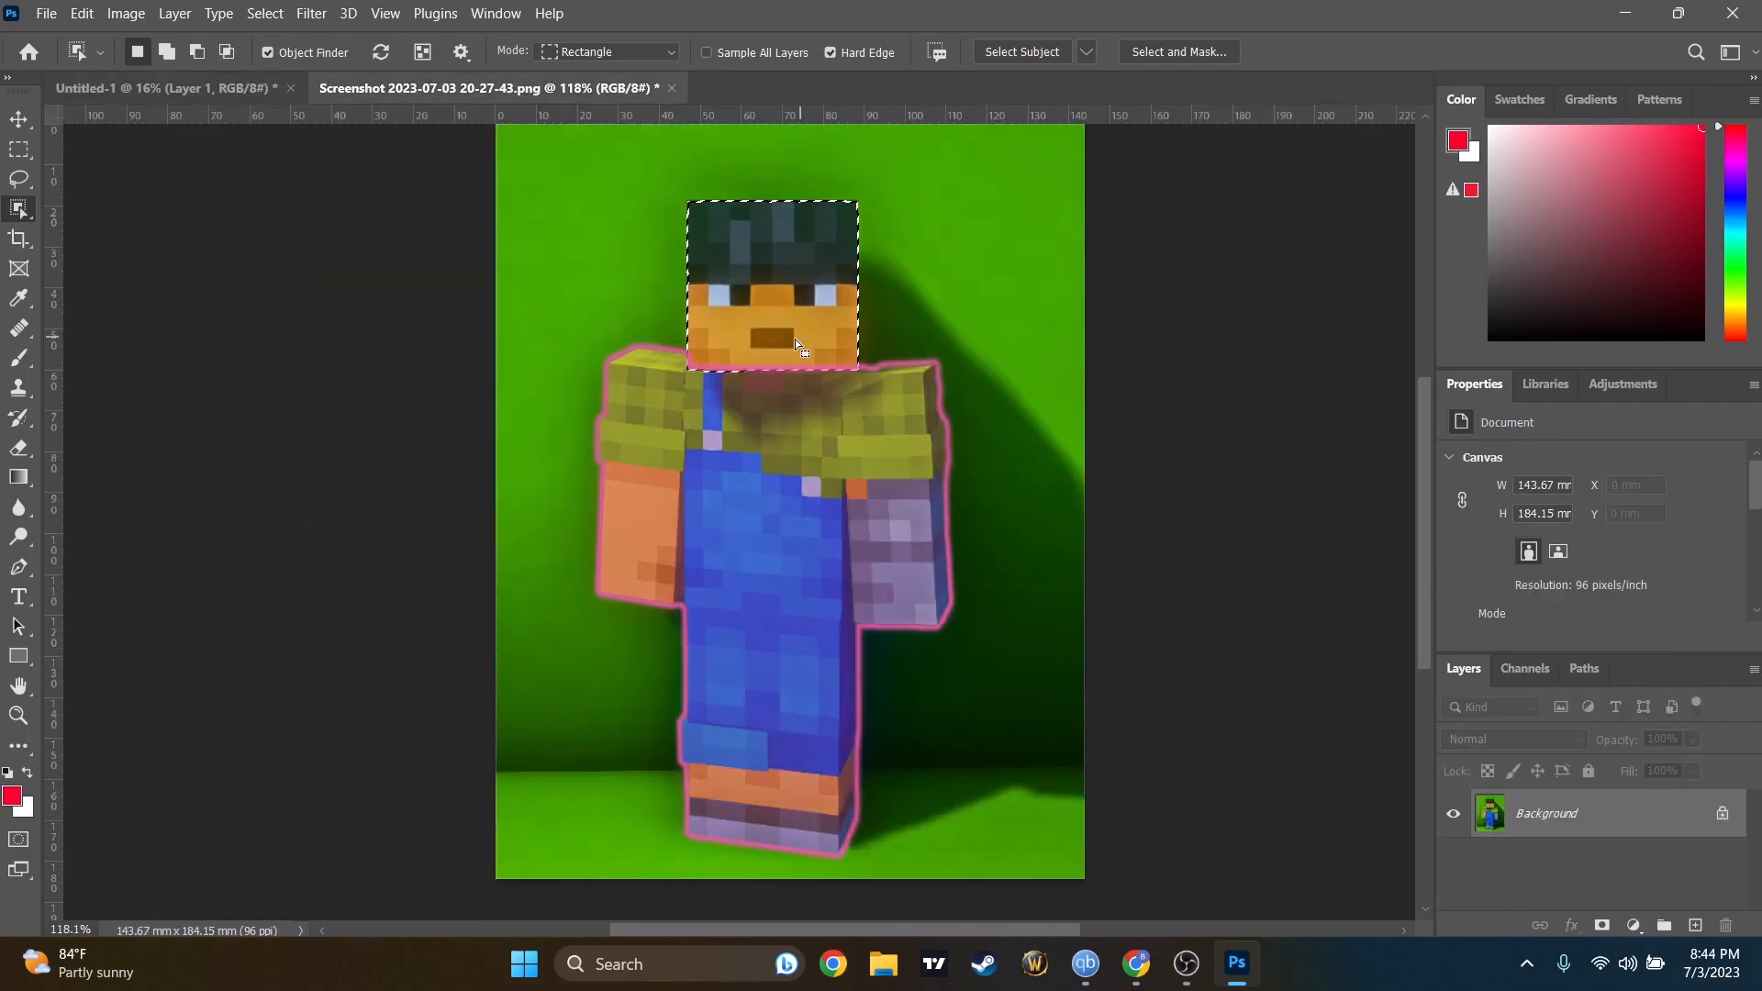
{"action": "left_click", "coordinate": [260, 87]}
{"action": "key", "text": "ctrl+v"}
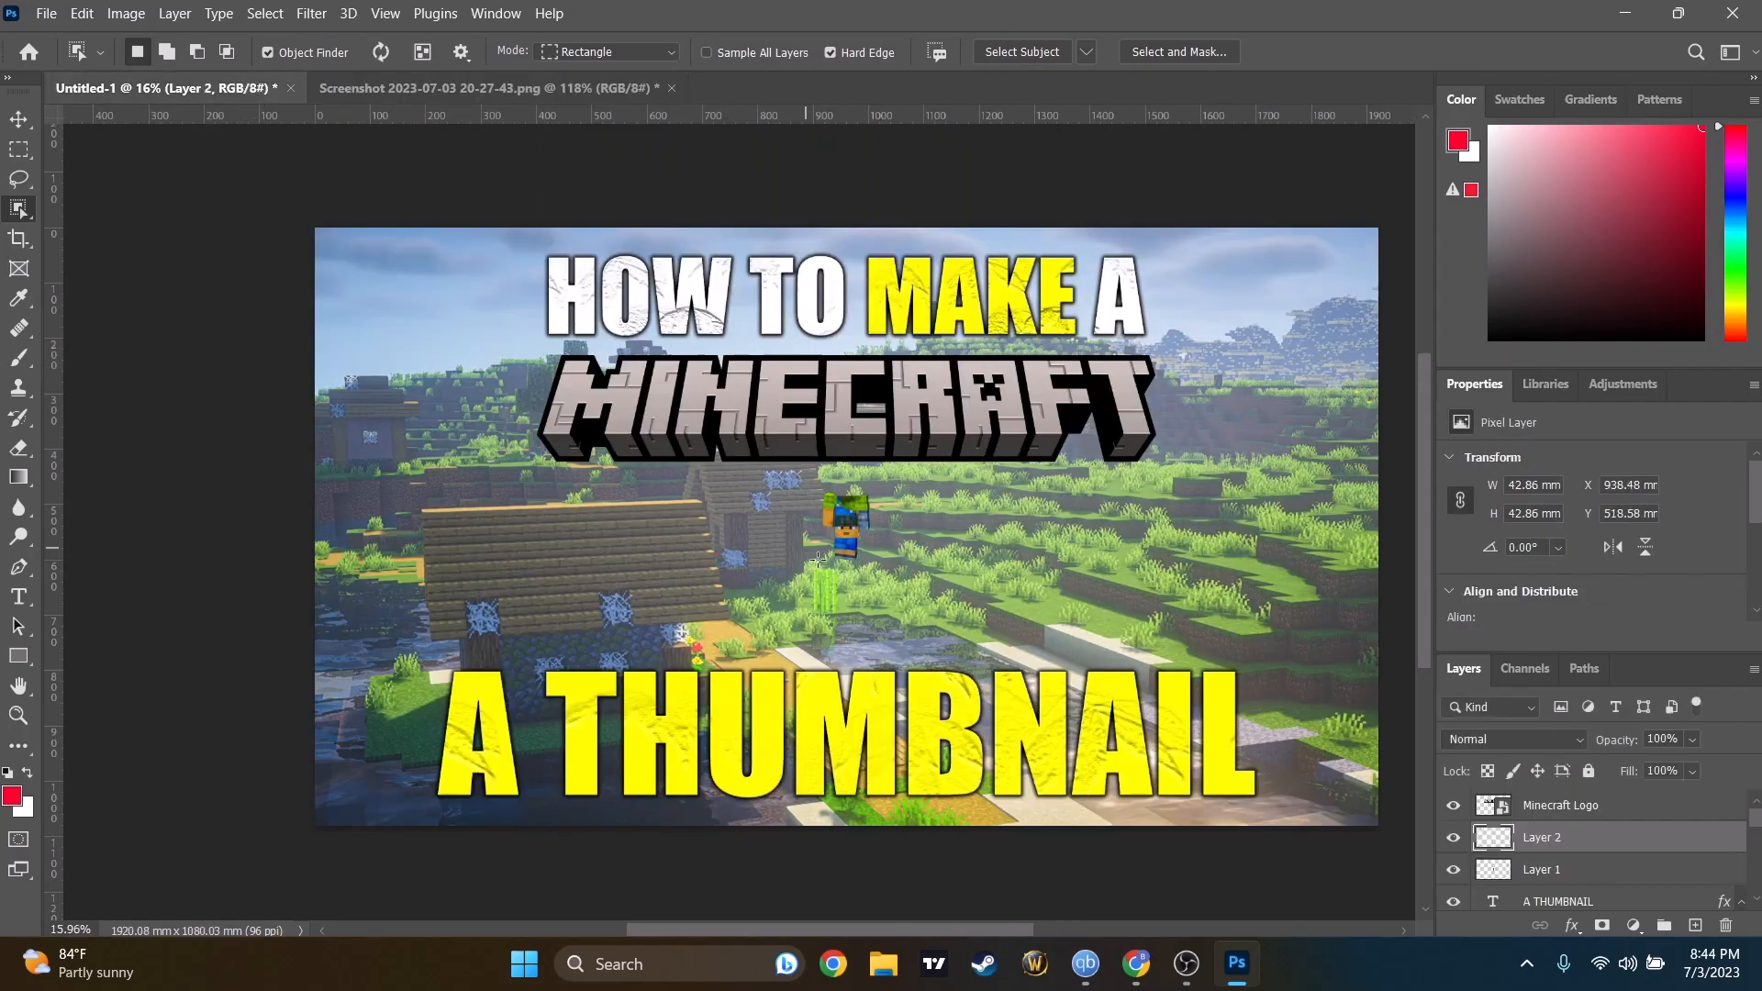
Move the pasted head over the landscape beside the body and scale it up to about 476%.
{"action": "scroll", "coordinate": [725, 628], "scroll_direction": "up", "scroll_amount": 1}
{"action": "key", "text": "v"}
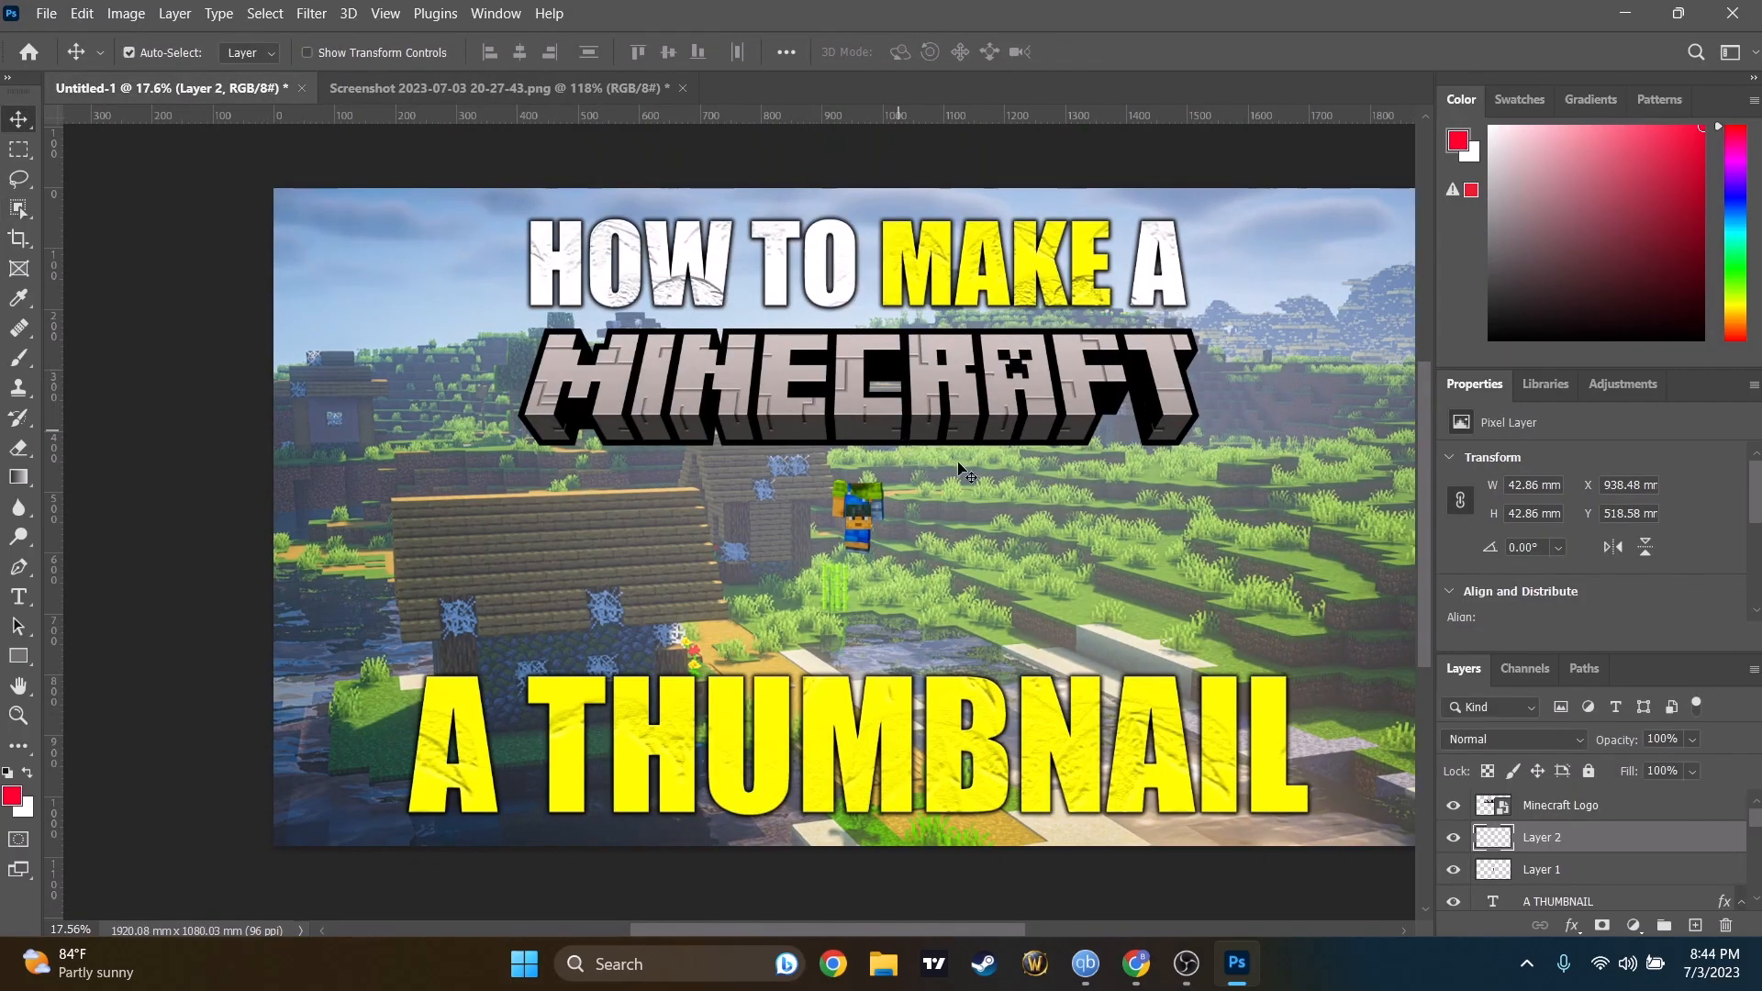
{"action": "left_click_drag", "start_coordinate": [854, 511], "coordinate": [1143, 602]}
{"action": "key", "text": "ctrl+t"}
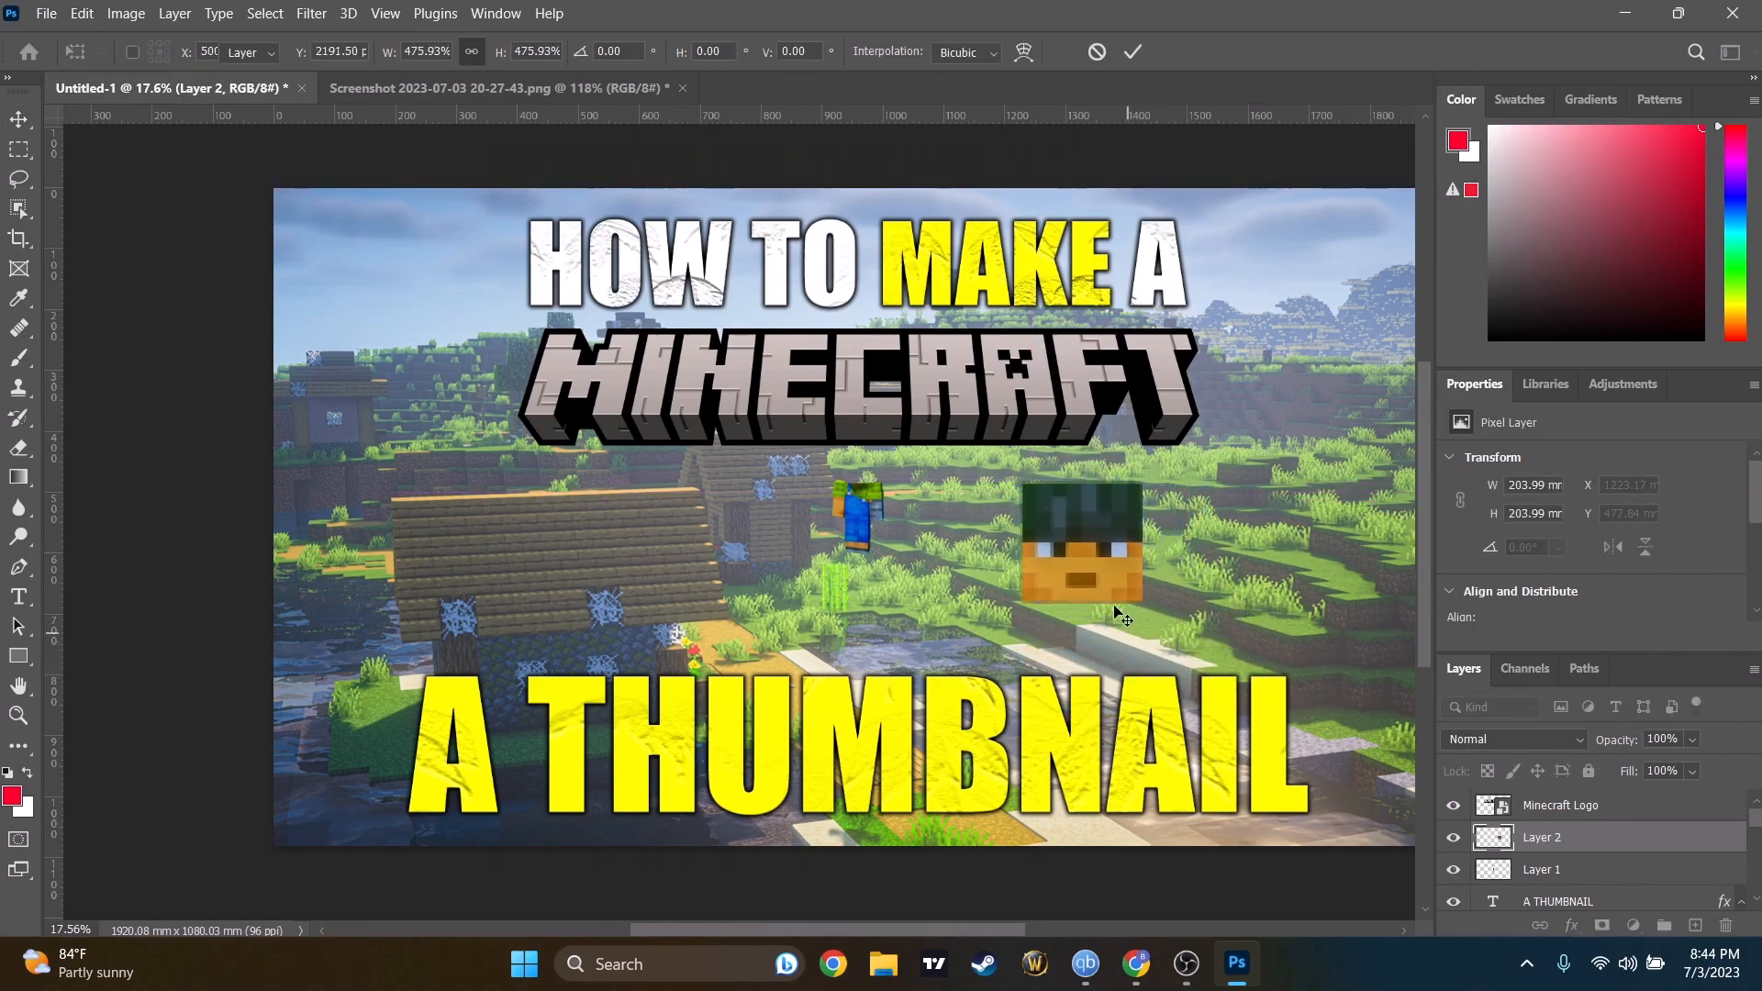
{"action": "key", "text": "Return"}
Enlarge the character's body and place it at the canvas's lower centre, in front of the A THUMBNAIL text.
{"action": "left_click", "coordinate": [868, 521]}
{"action": "key", "text": "ctrl+t"}
{"action": "left_click_drag", "start_coordinate": [886, 558], "coordinate": [1099, 863]}
{"action": "key", "text": "Return"}
{"action": "left_click_drag", "start_coordinate": [972, 620], "coordinate": [871, 714]}
Position the head on the character's shoulders, resize it to about 221 mm wide and align it with the neck.
{"action": "left_click_drag", "start_coordinate": [1101, 530], "coordinate": [877, 519]}
{"action": "key", "text": "ctrl+t"}
{"action": "left_click_drag", "start_coordinate": [920, 590], "coordinate": [863, 554]}
{"action": "key", "text": "Return"}
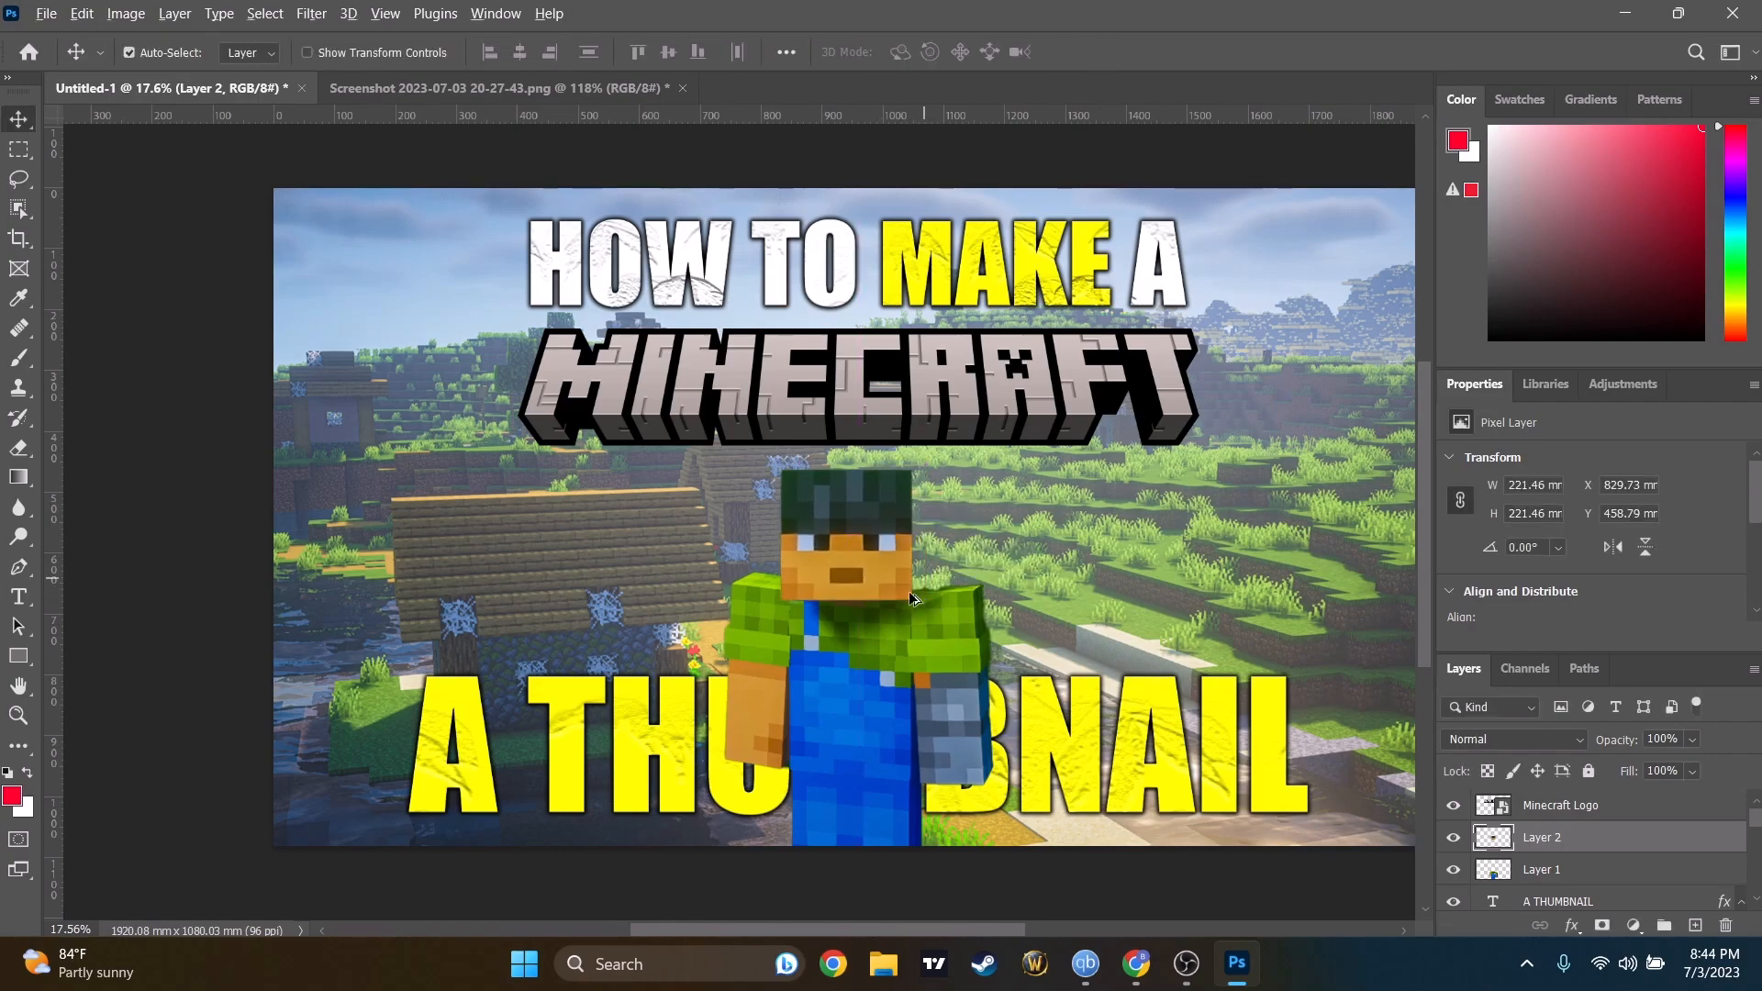
{"action": "scroll", "coordinate": [900, 598], "scroll_direction": "up", "scroll_amount": 11}
{"action": "mouse_move", "coordinate": [832, 448]}
{"action": "left_mouse_down"}
{"action": "mouse_move", "coordinate": [855, 446]}
{"action": "mouse_move", "coordinate": [858, 374]}
{"action": "mouse_move", "coordinate": [861, 428]}
{"action": "left_mouse_up"}
{"action": "scroll", "coordinate": [939, 459], "scroll_direction": "down", "scroll_amount": 5}
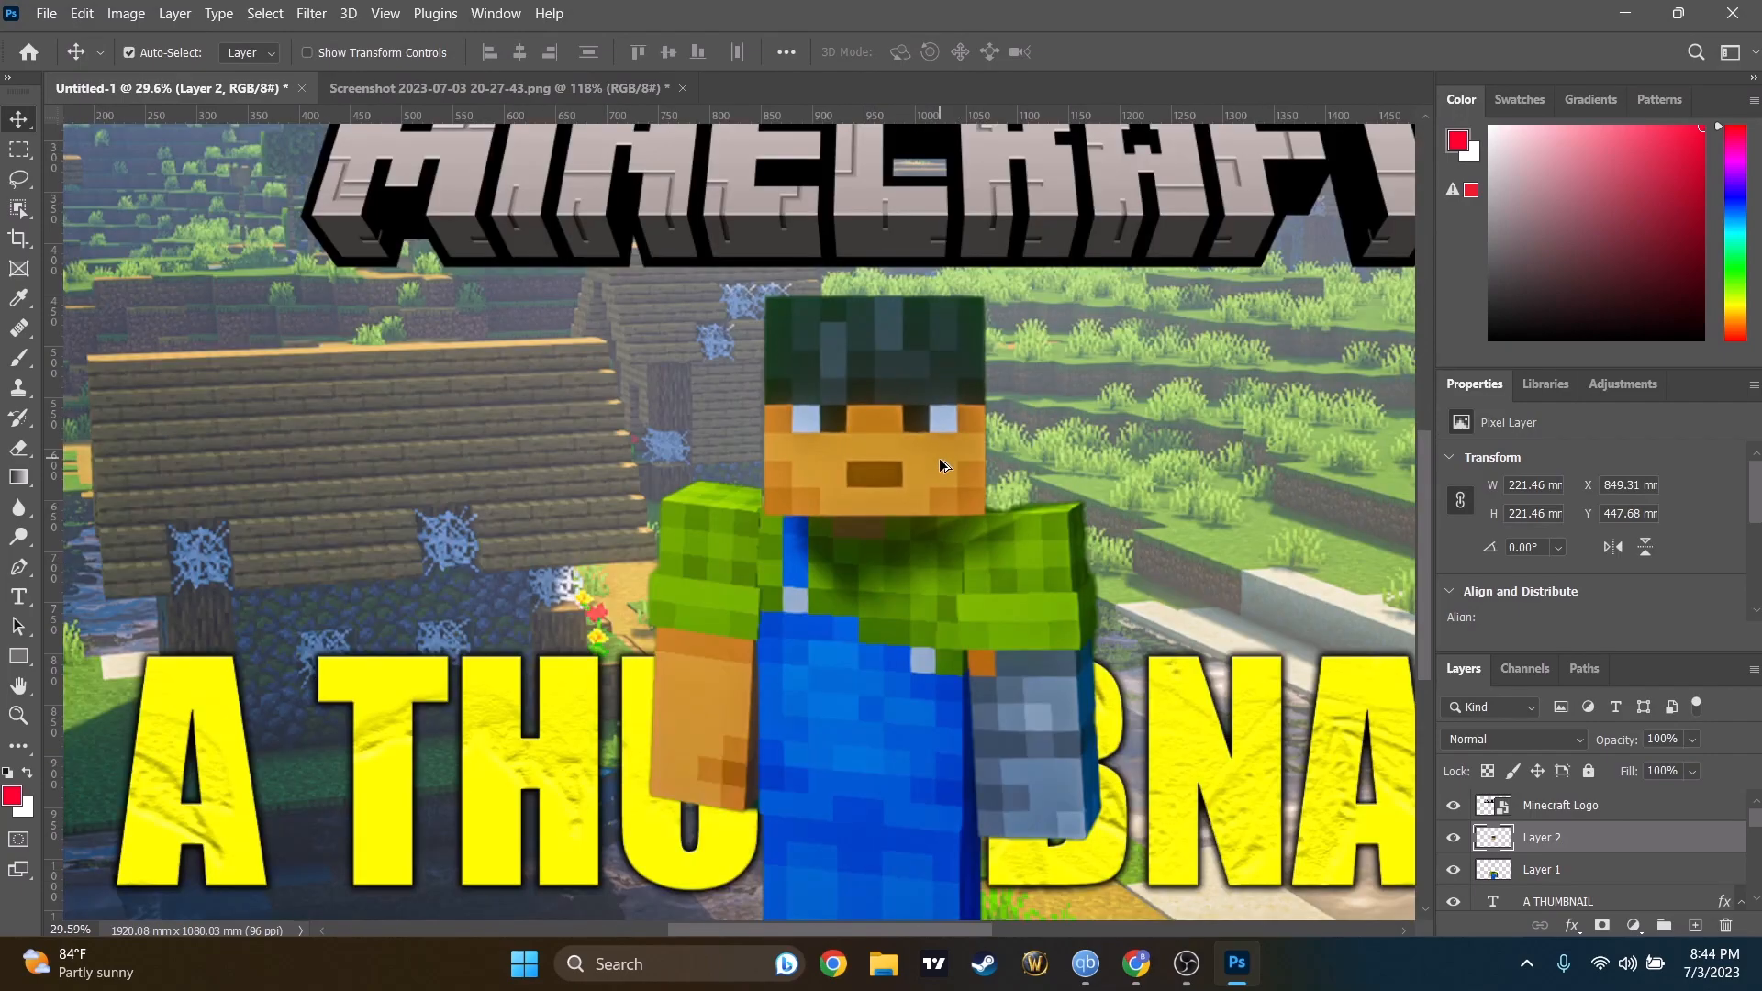
Give the Minecraft logo a white Outer Glow with 58% spread, 250 px size, 100% range and 10% jitter.
{"action": "scroll", "coordinate": [940, 464], "scroll_direction": "down", "scroll_amount": 4}
{"action": "left_click", "coordinate": [1091, 347]}
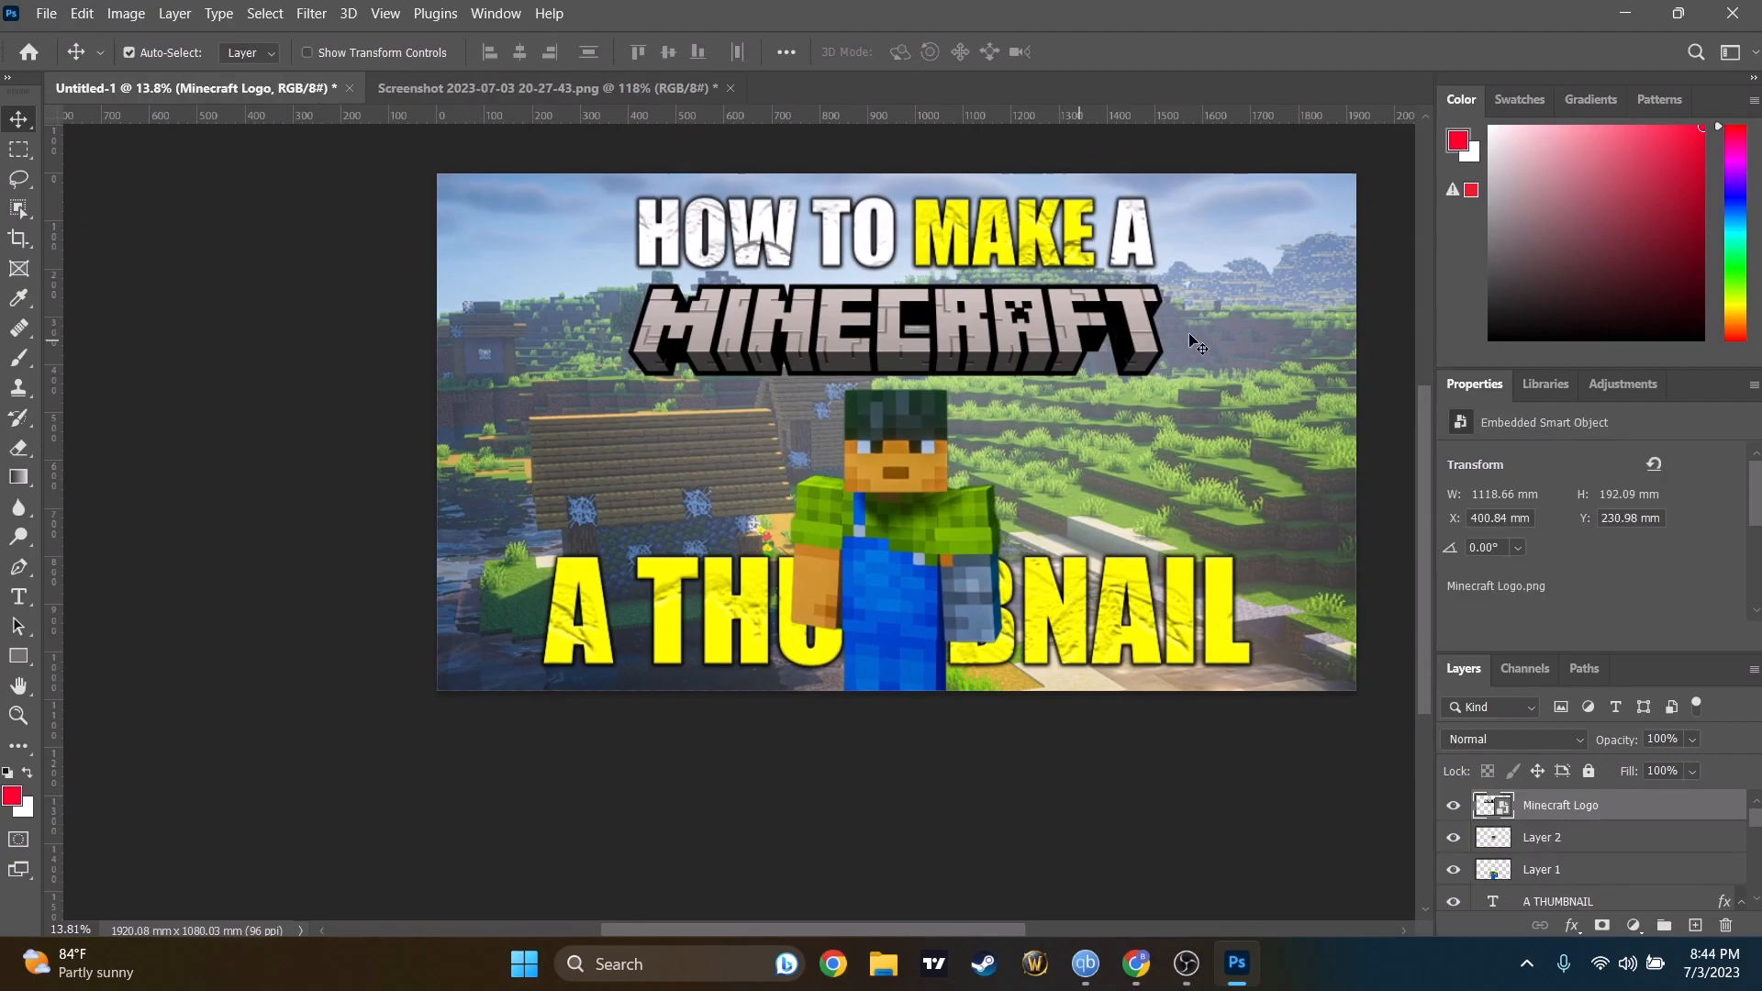
{"action": "left_click", "coordinate": [1572, 926]}
{"action": "left_click", "coordinate": [1588, 895]}
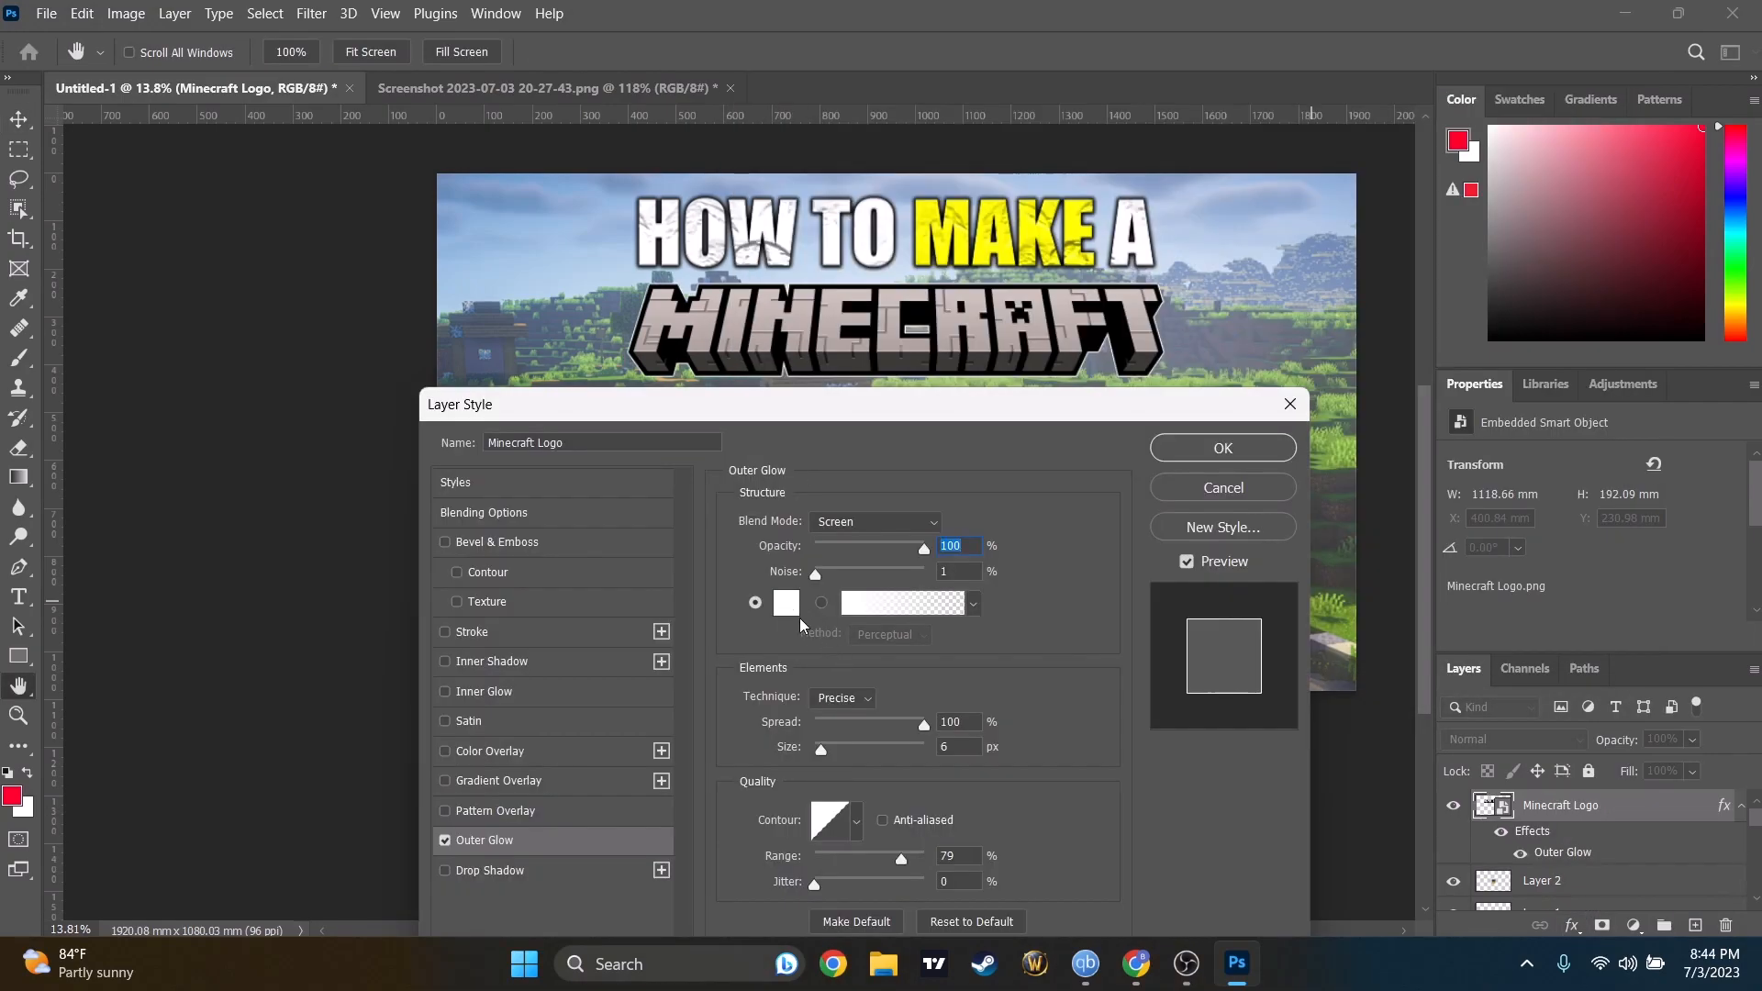
{"action": "left_click_drag", "start_coordinate": [822, 751], "coordinate": [879, 735]}
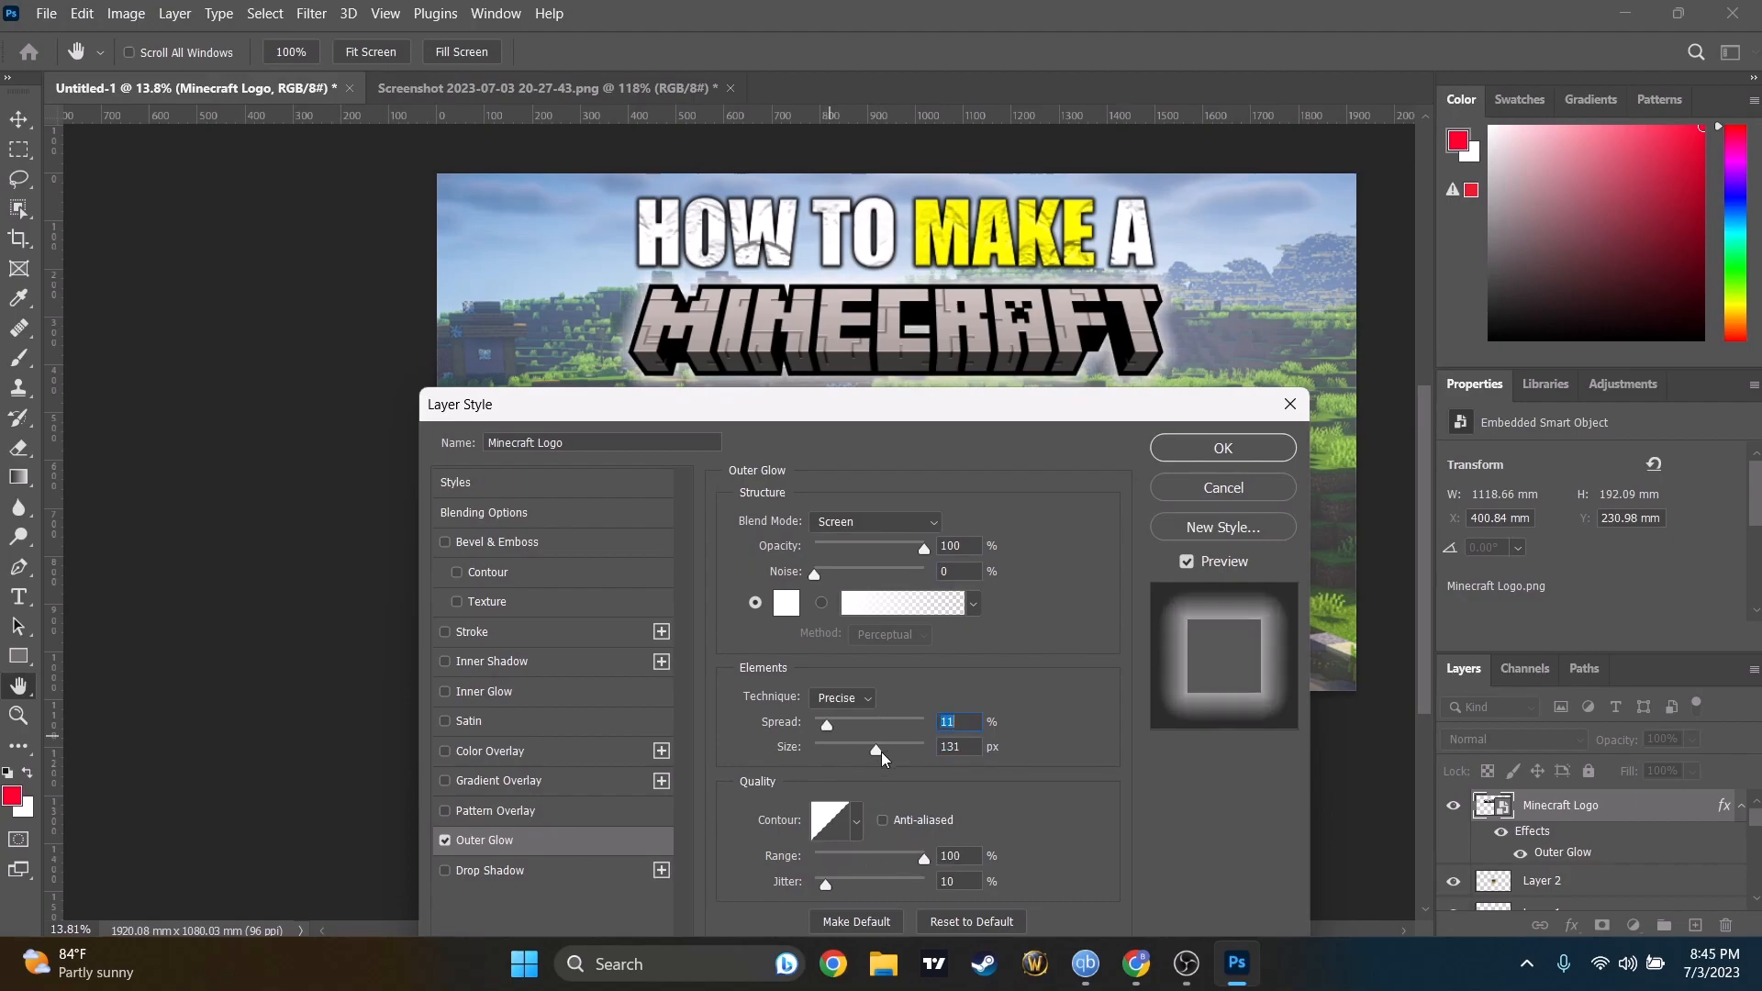
{"action": "left_click_drag", "start_coordinate": [875, 753], "coordinate": [939, 755]}
{"action": "left_click_drag", "start_coordinate": [828, 727], "coordinate": [869, 727]}
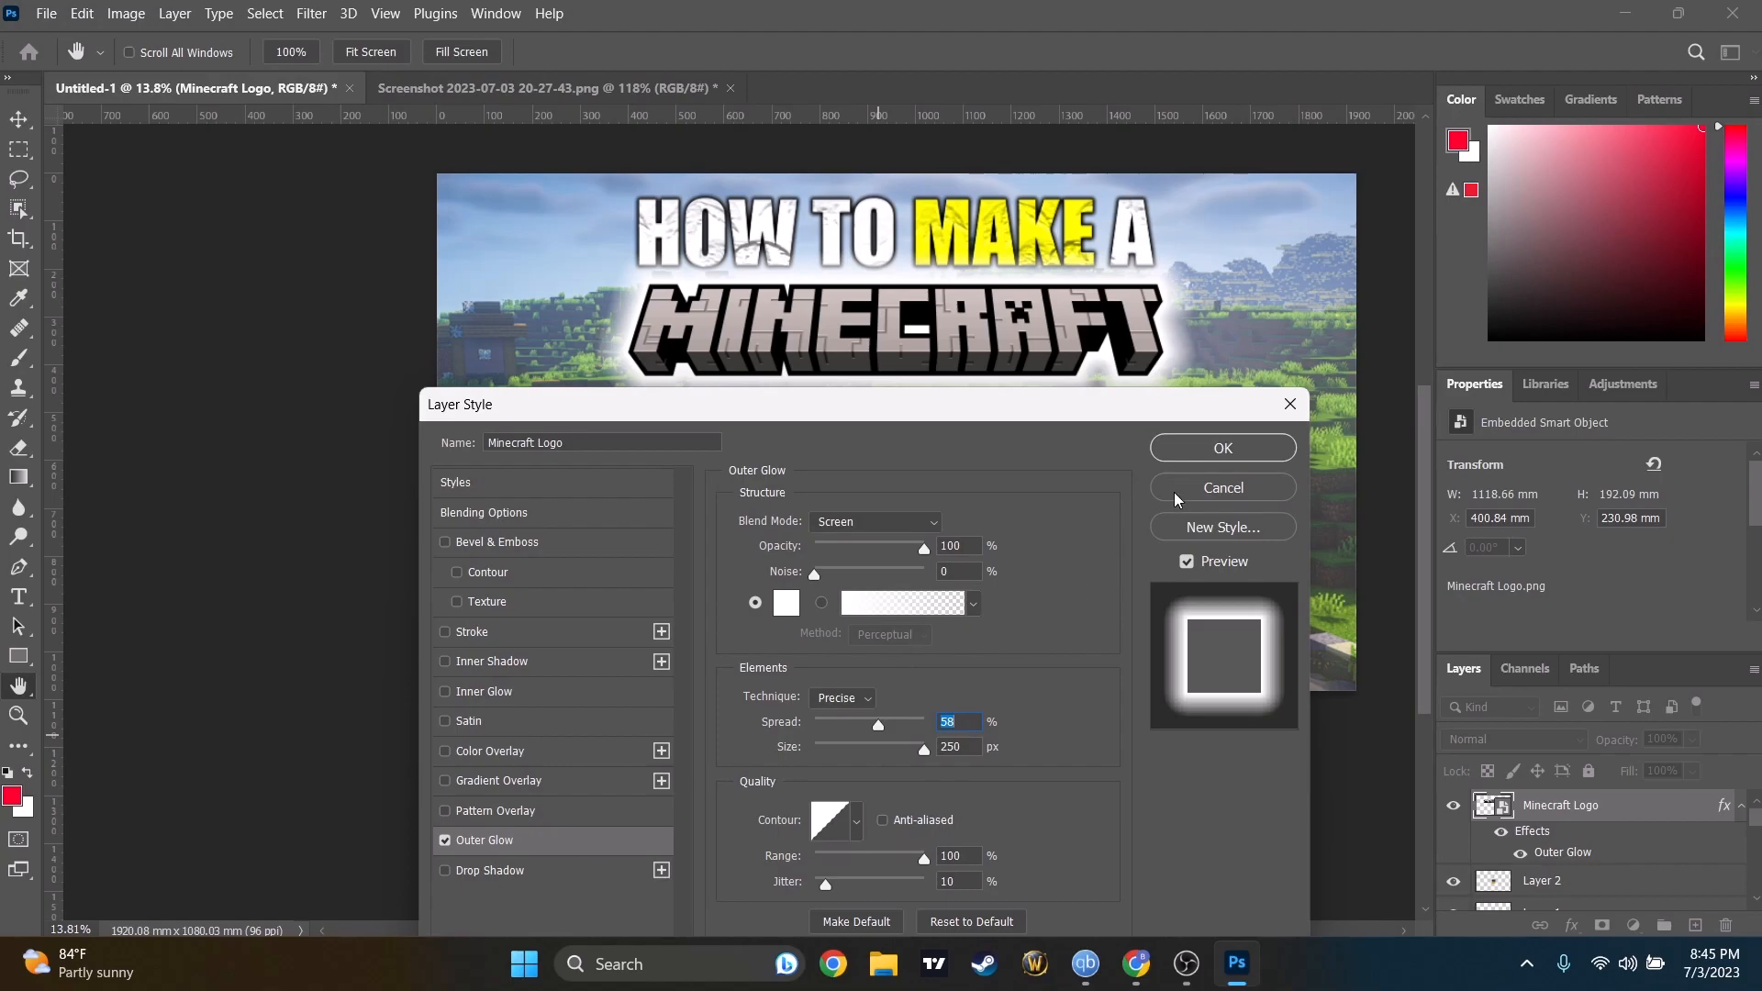
{"action": "left_click", "coordinate": [1200, 465]}
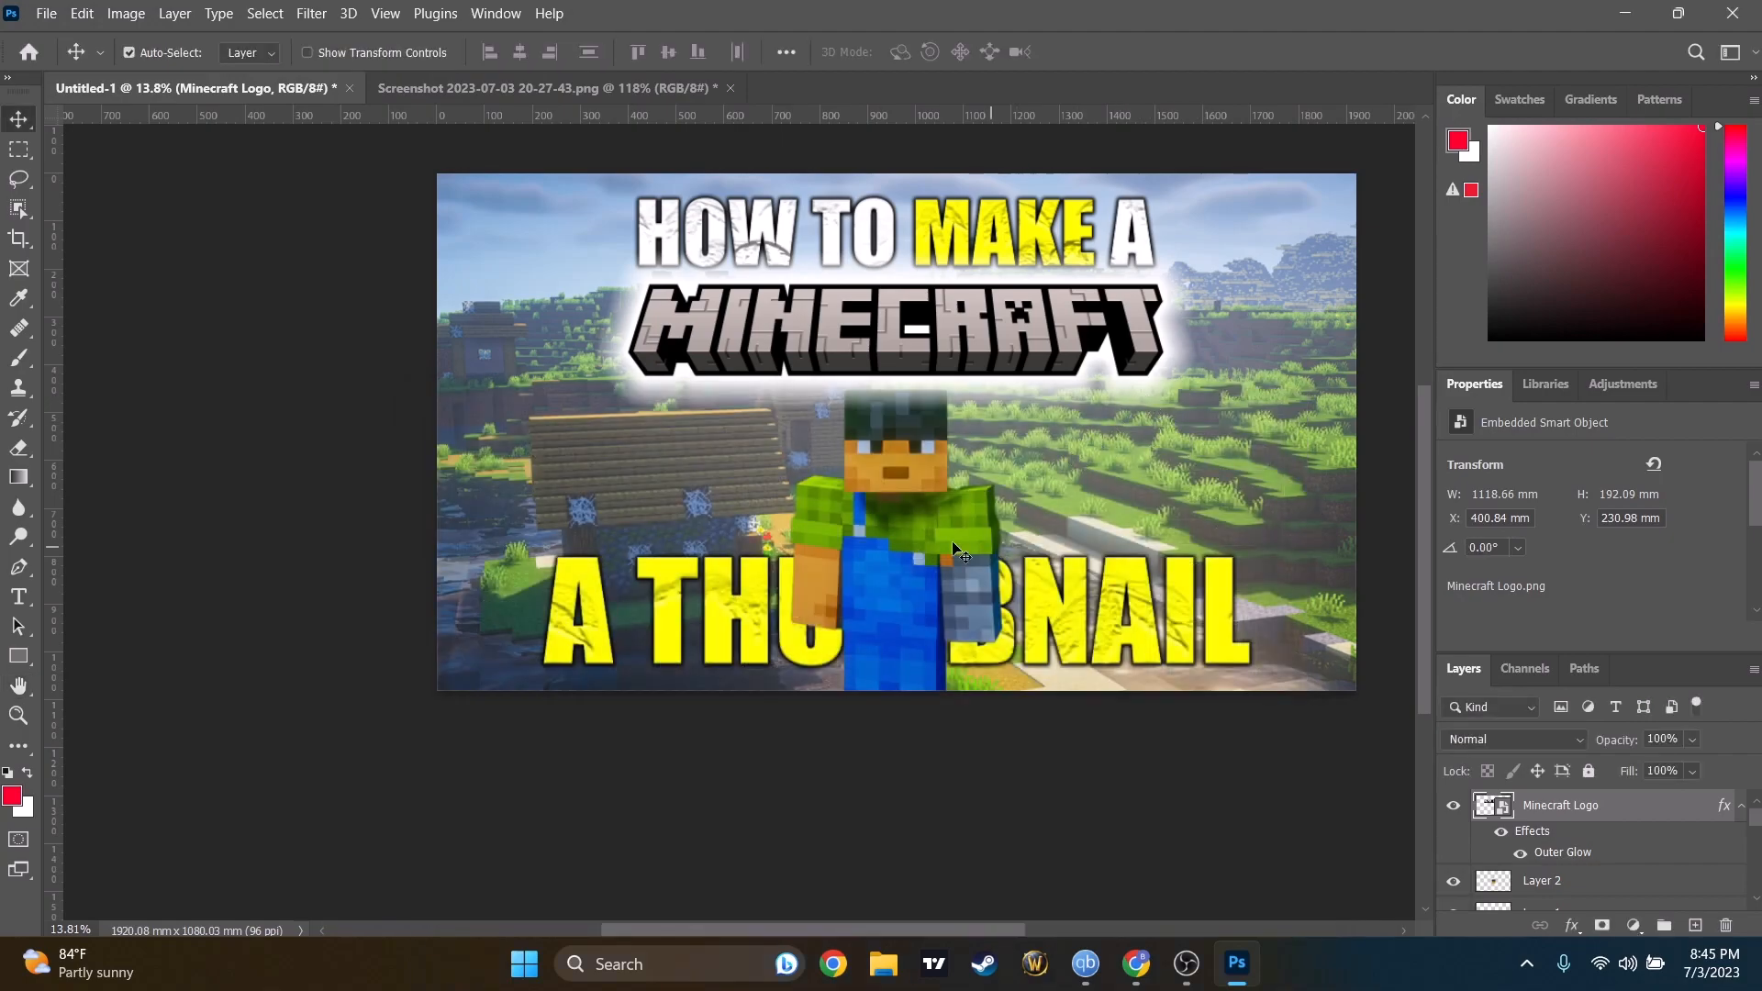
Move the character head's layer above the Minecraft Logo layer so the head sits in front of the logo's glow.
{"action": "left_click", "coordinate": [892, 534]}
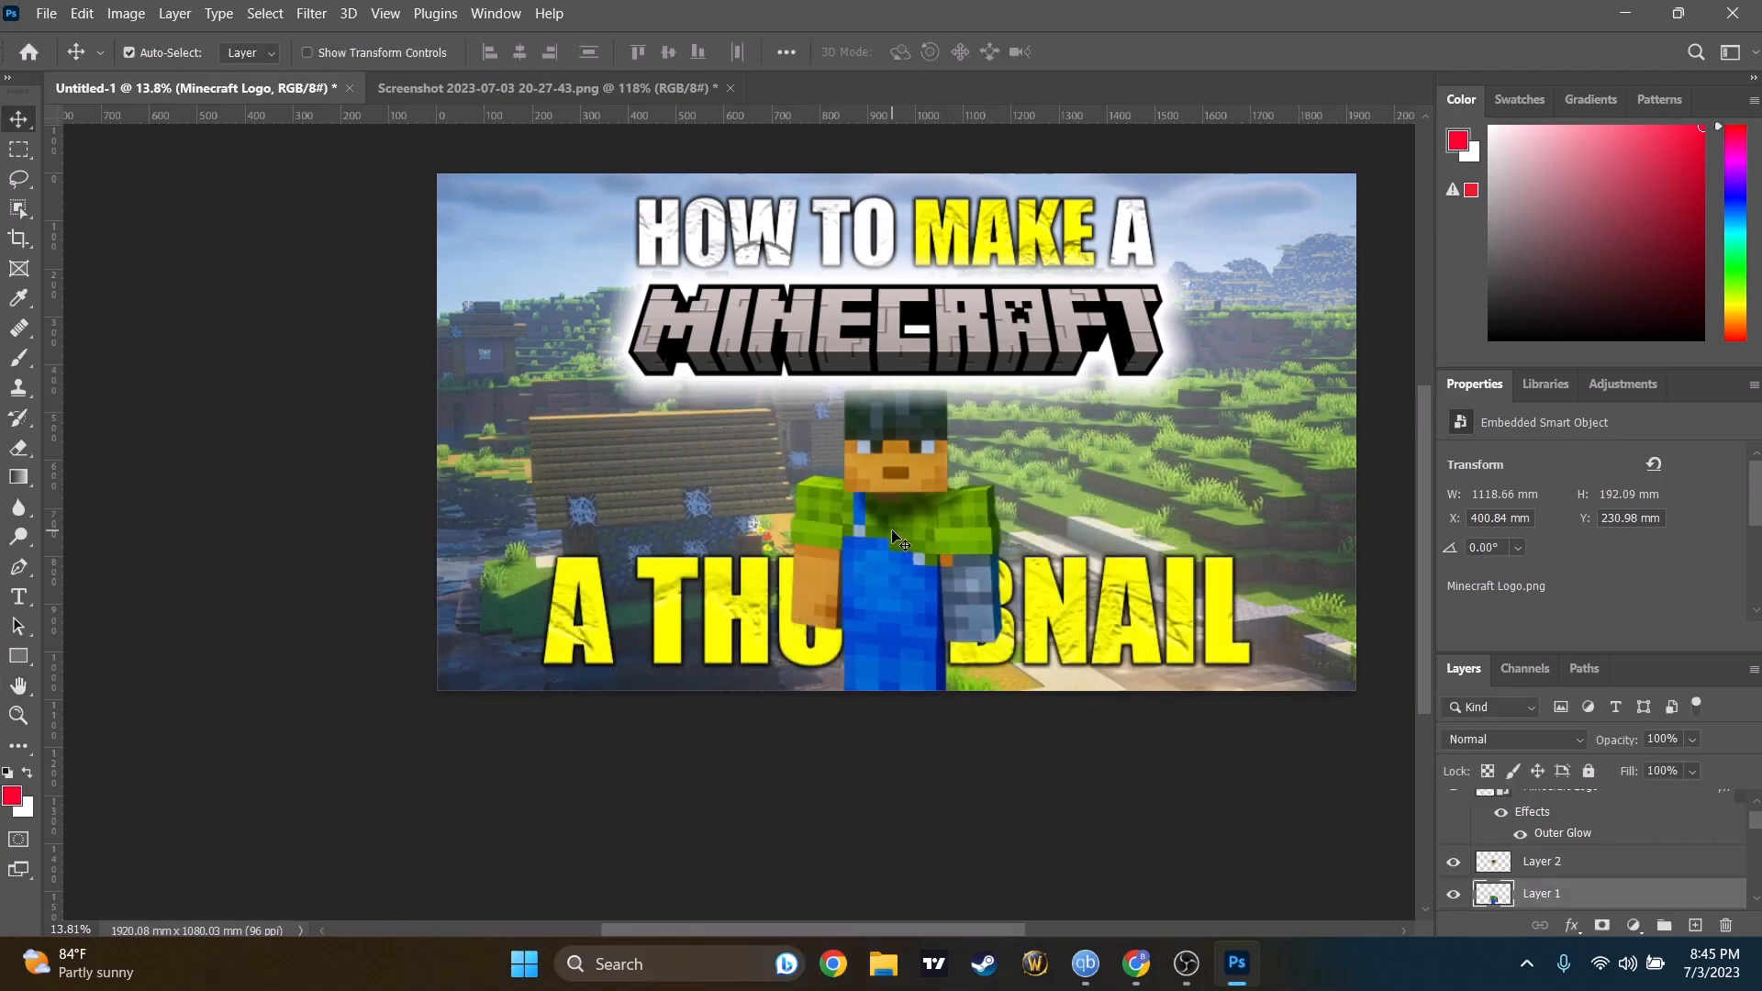
{"action": "left_click", "coordinate": [884, 454]}
{"action": "scroll", "coordinate": [1570, 803], "scroll_direction": "up", "scroll_amount": 3}
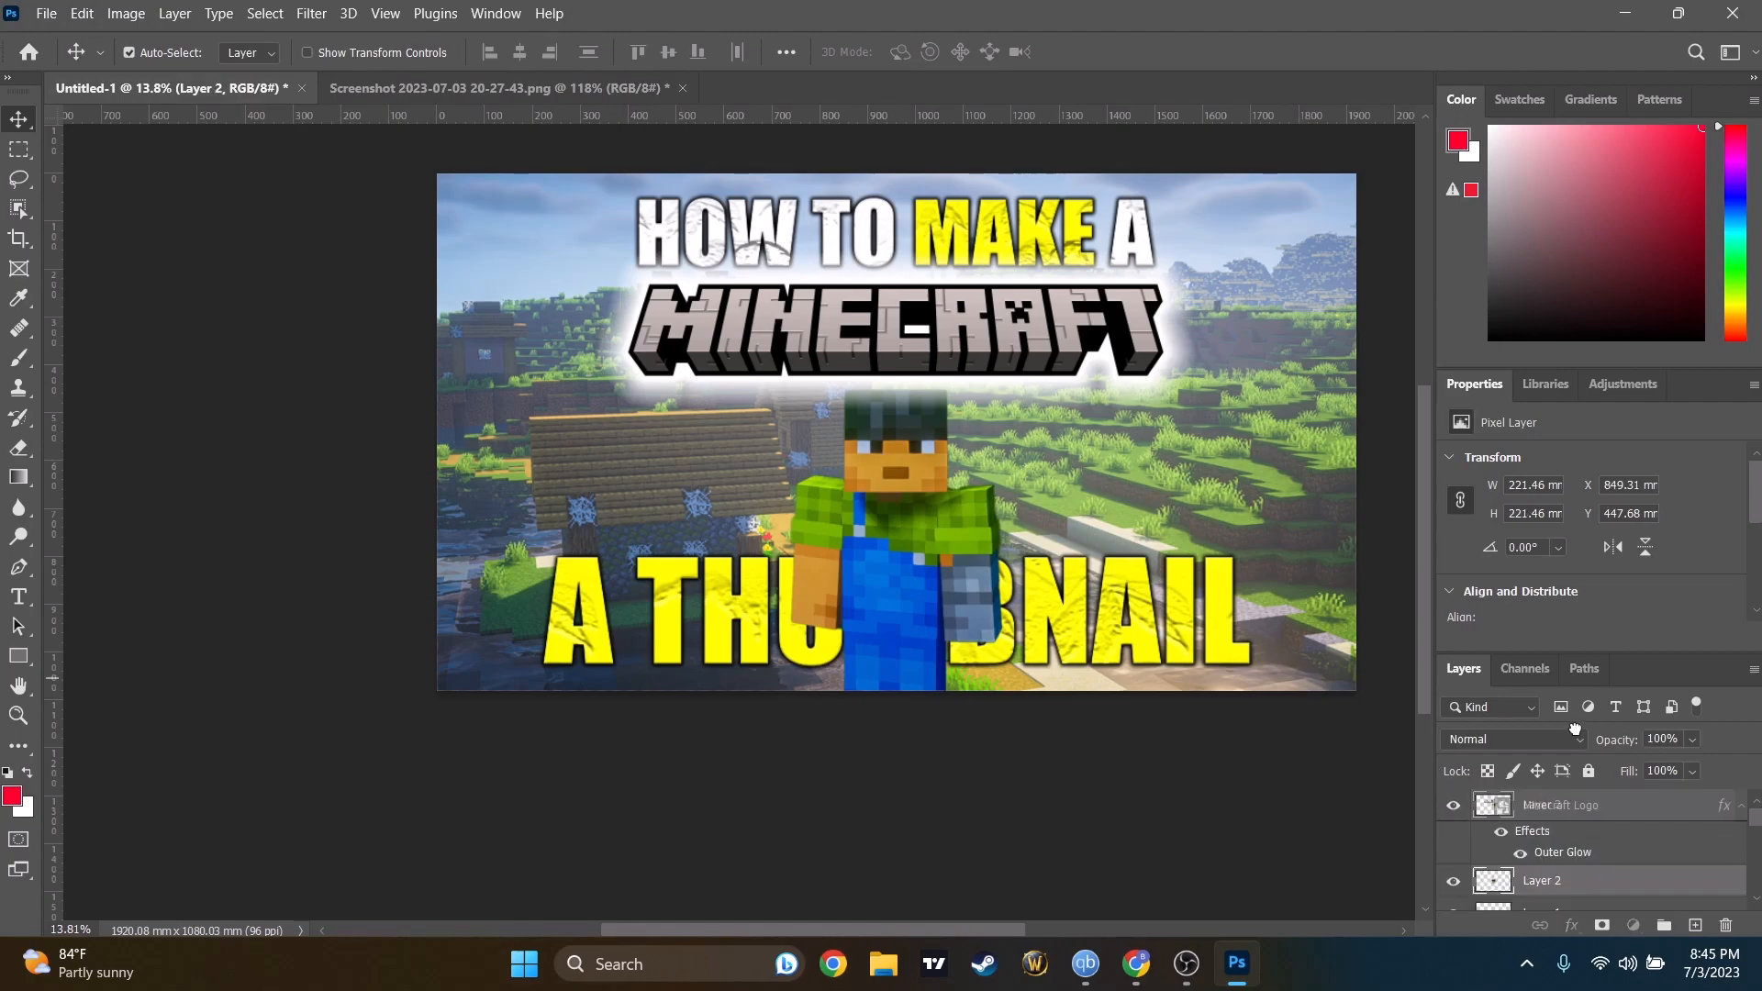
{"action": "left_click_drag", "start_coordinate": [1550, 803], "coordinate": [1551, 798]}
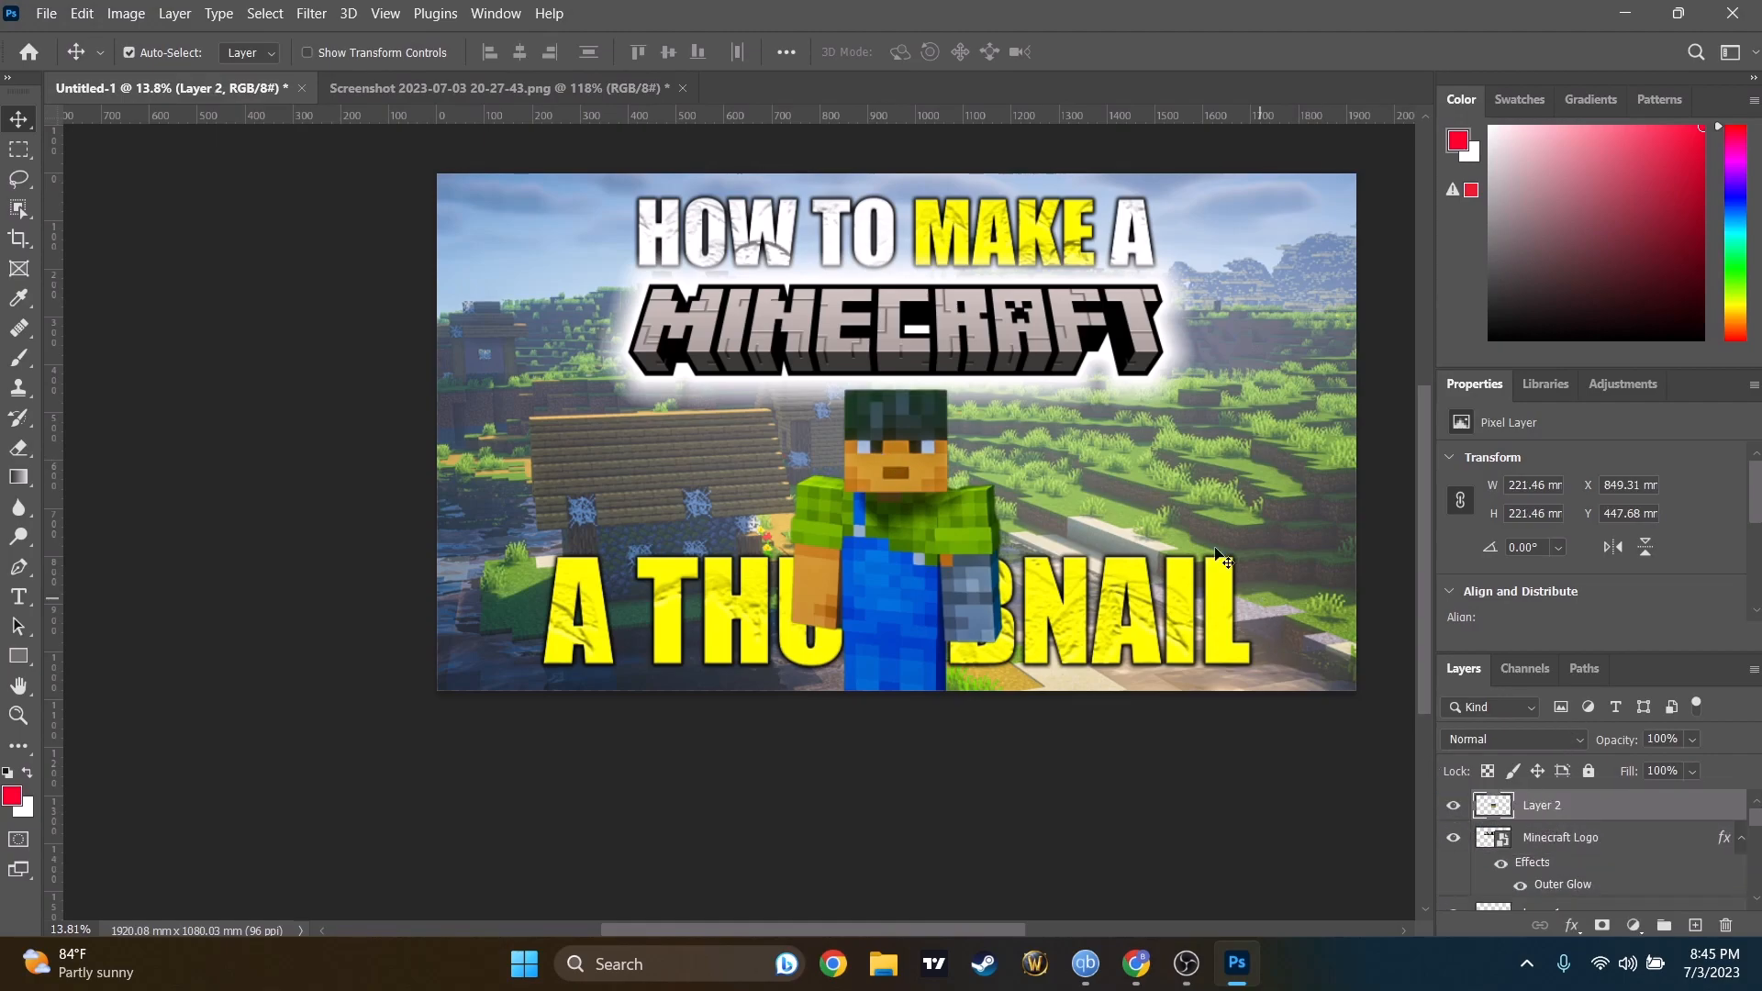
{"action": "scroll", "coordinate": [915, 389], "scroll_direction": "up", "scroll_amount": 5}
{"action": "scroll", "coordinate": [879, 432], "scroll_direction": "down", "scroll_amount": 5}
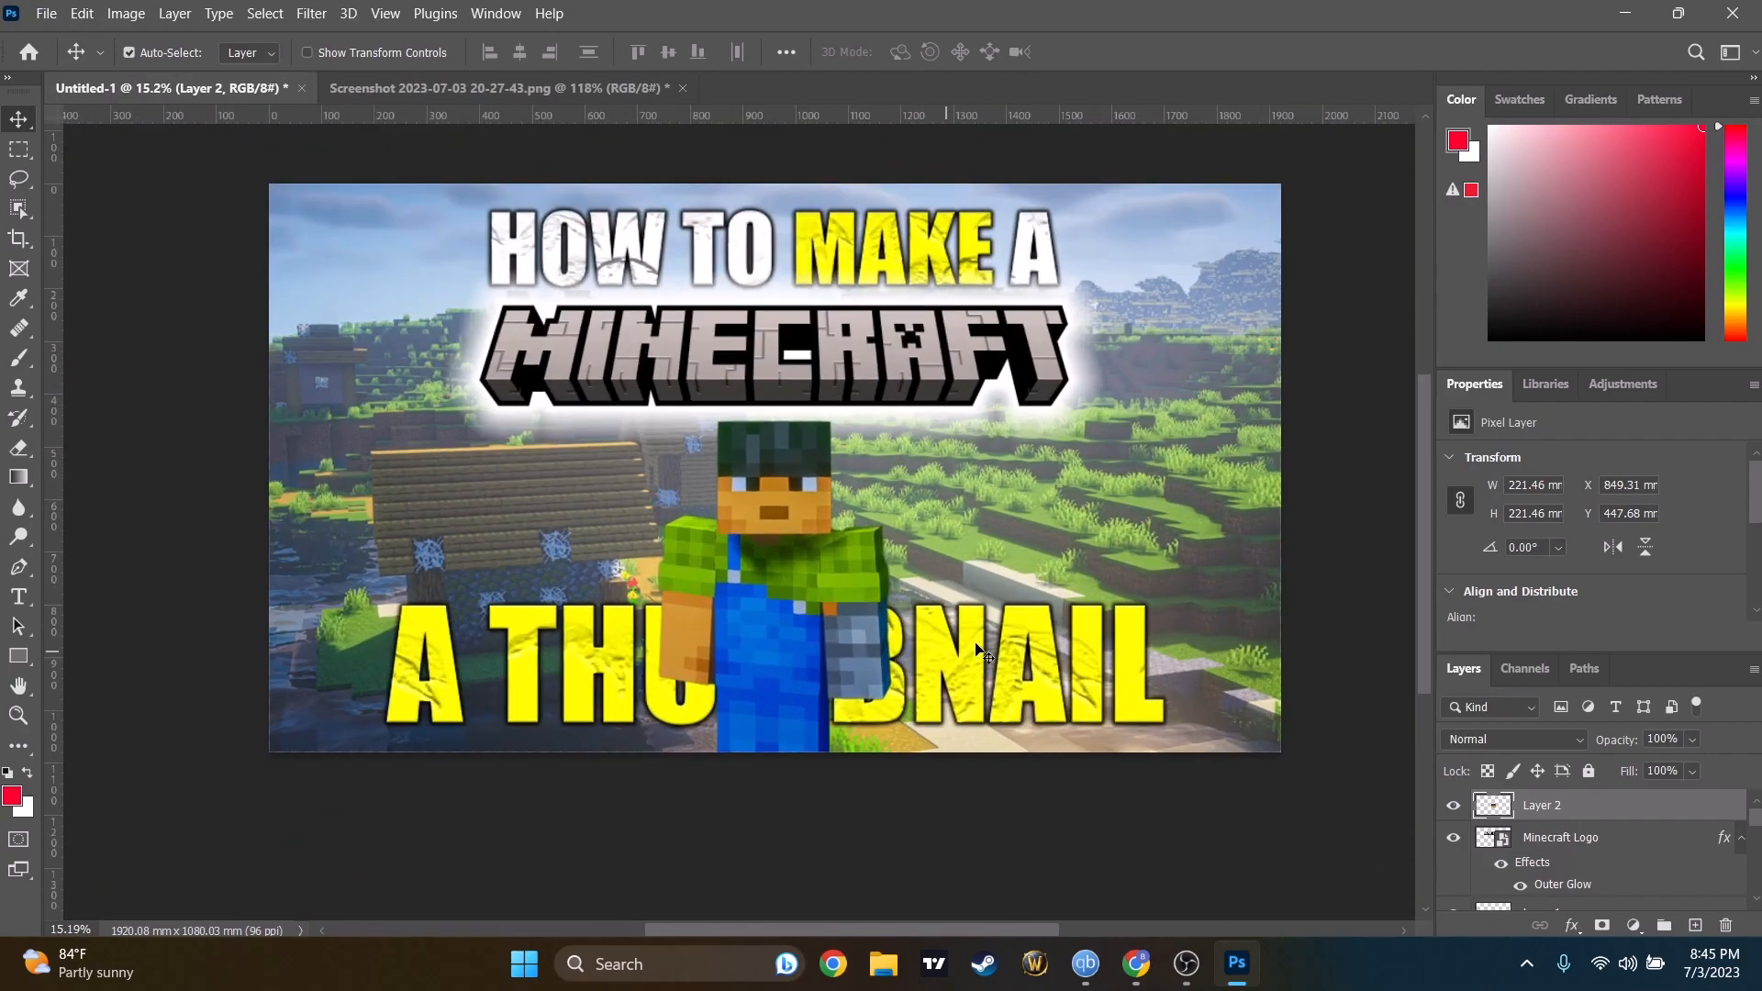
Try to move the A THUMBNAIL text layer to the bottom of the layer stack and undo it.
{"action": "left_click", "coordinate": [980, 653]}
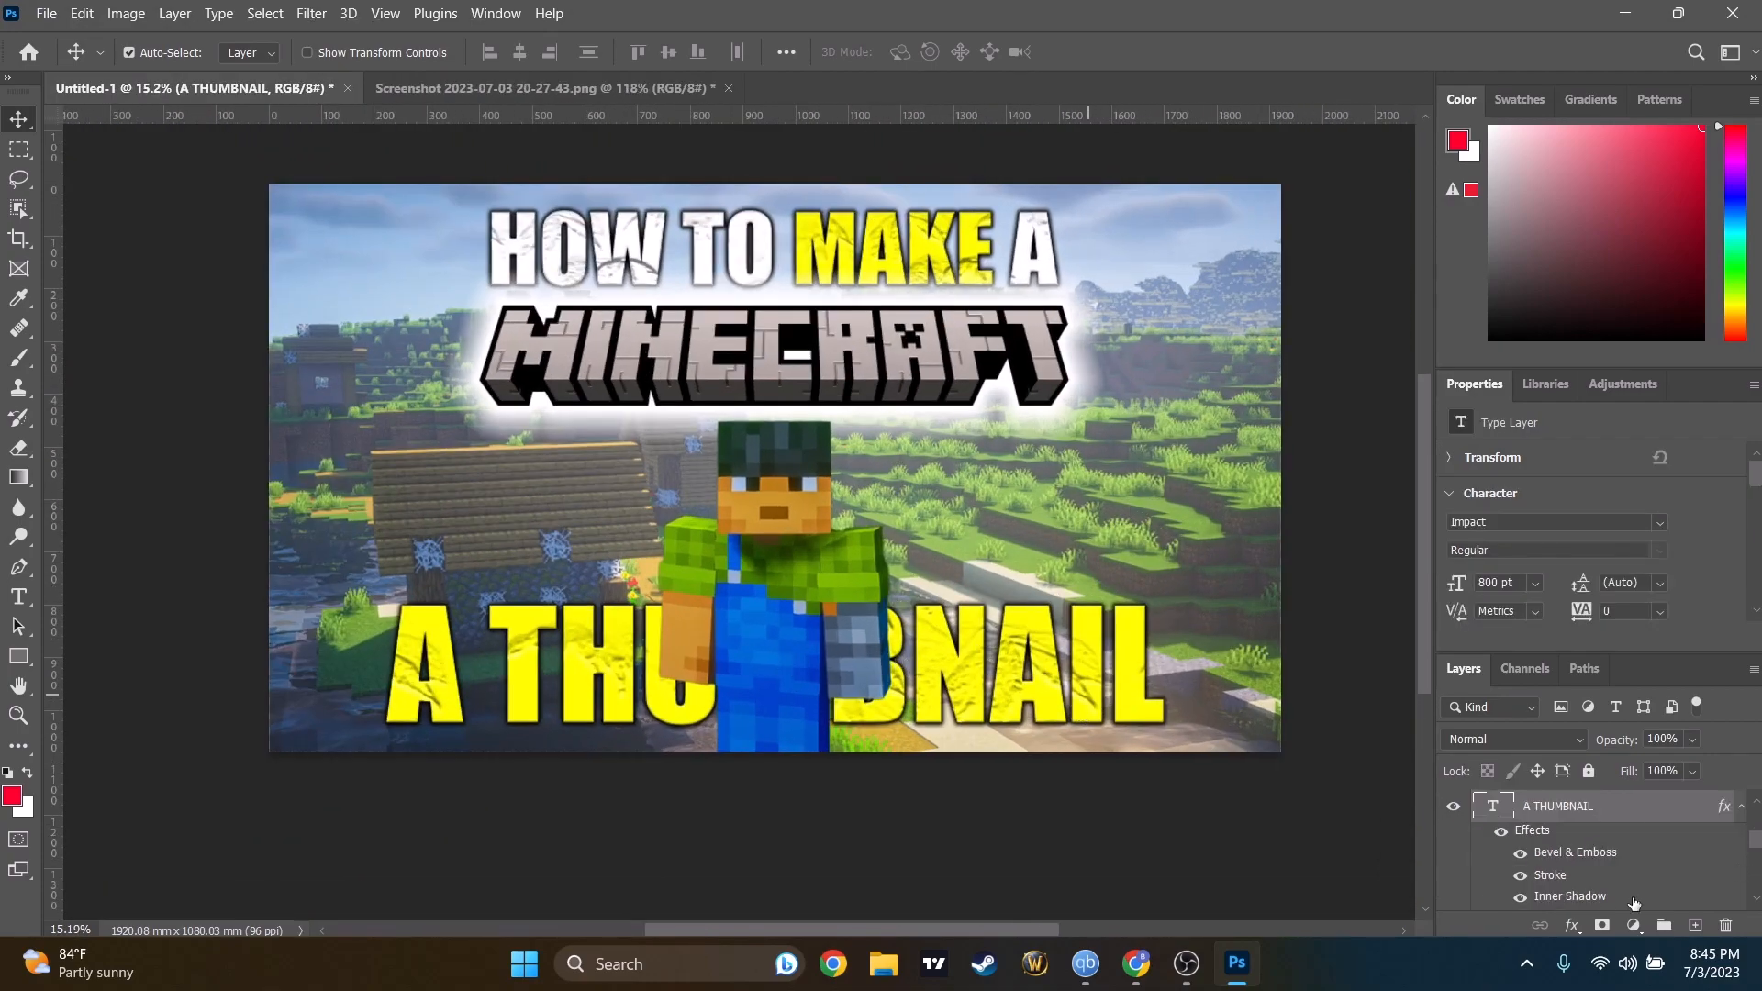
{"action": "left_click_drag", "start_coordinate": [1573, 813], "coordinate": [1584, 918]}
{"action": "mouse_move", "coordinate": [1567, 852]}
{"action": "left_mouse_down"}
{"action": "mouse_move", "coordinate": [1581, 958]}
{"action": "mouse_move", "coordinate": [1570, 887]}
{"action": "mouse_move", "coordinate": [1548, 879]}
{"action": "left_mouse_up"}
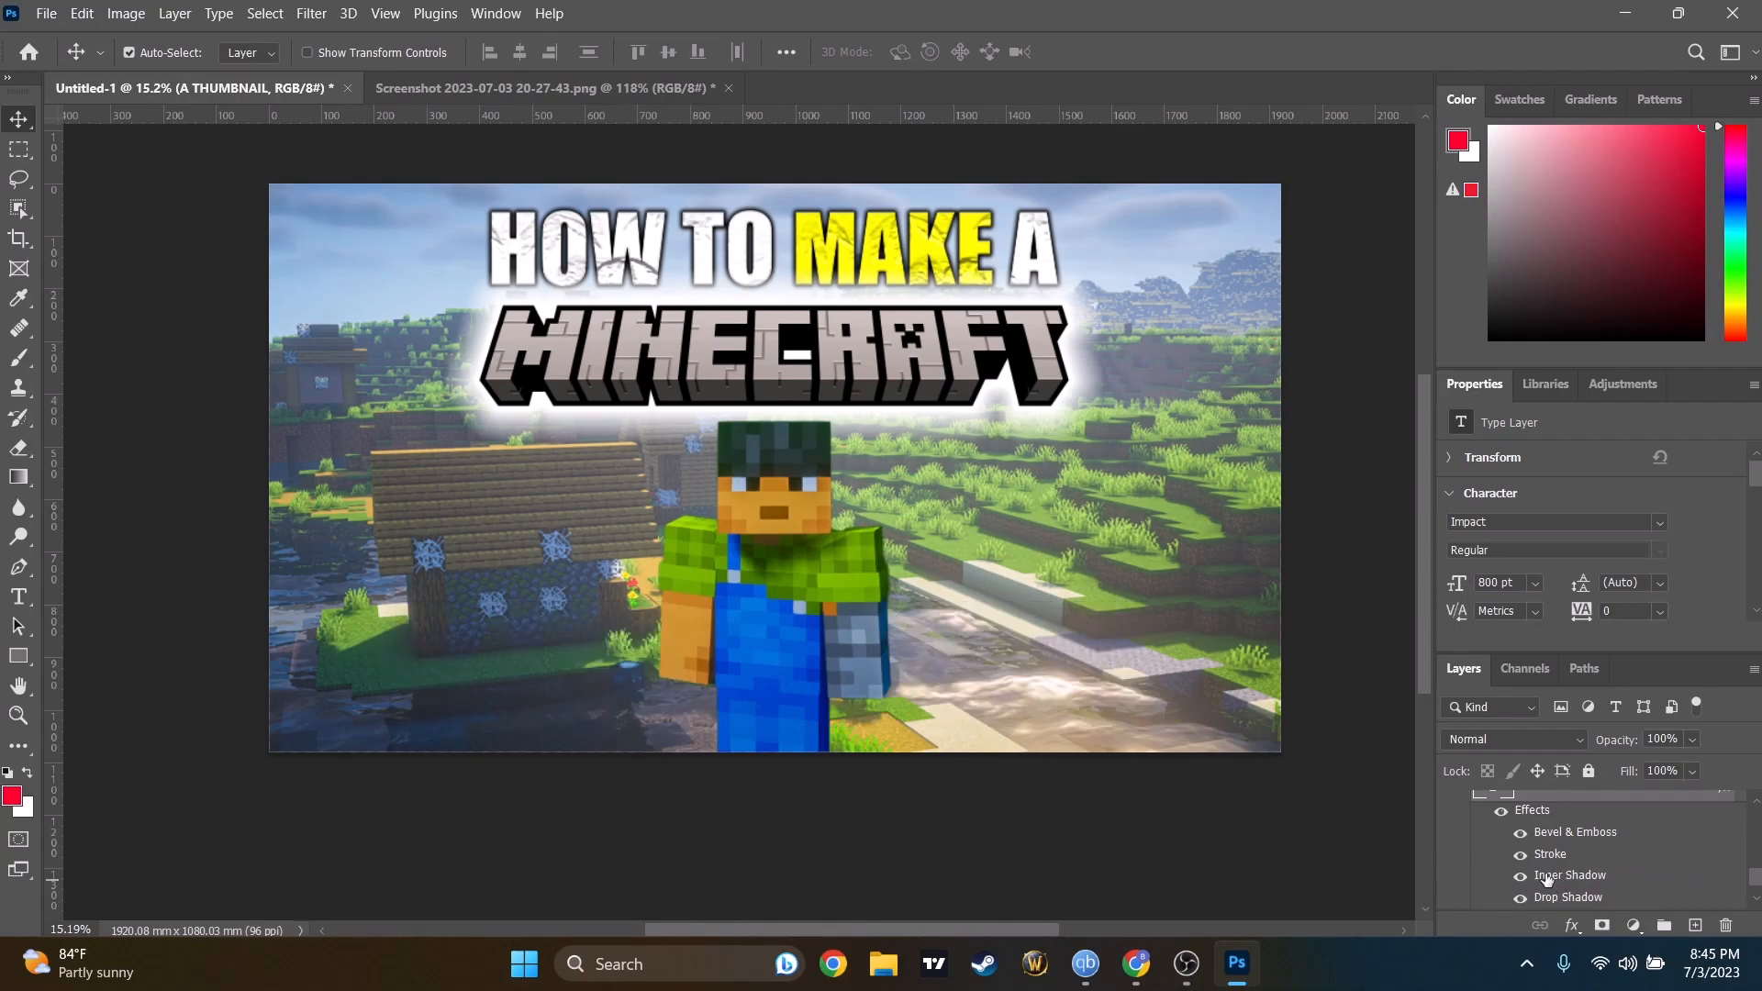
{"action": "key", "text": "ctrl+z"}
{"action": "scroll", "coordinate": [1578, 831], "scroll_direction": "down", "scroll_amount": 1}
{"action": "scroll", "coordinate": [1585, 824], "scroll_direction": "up", "scroll_amount": 3}
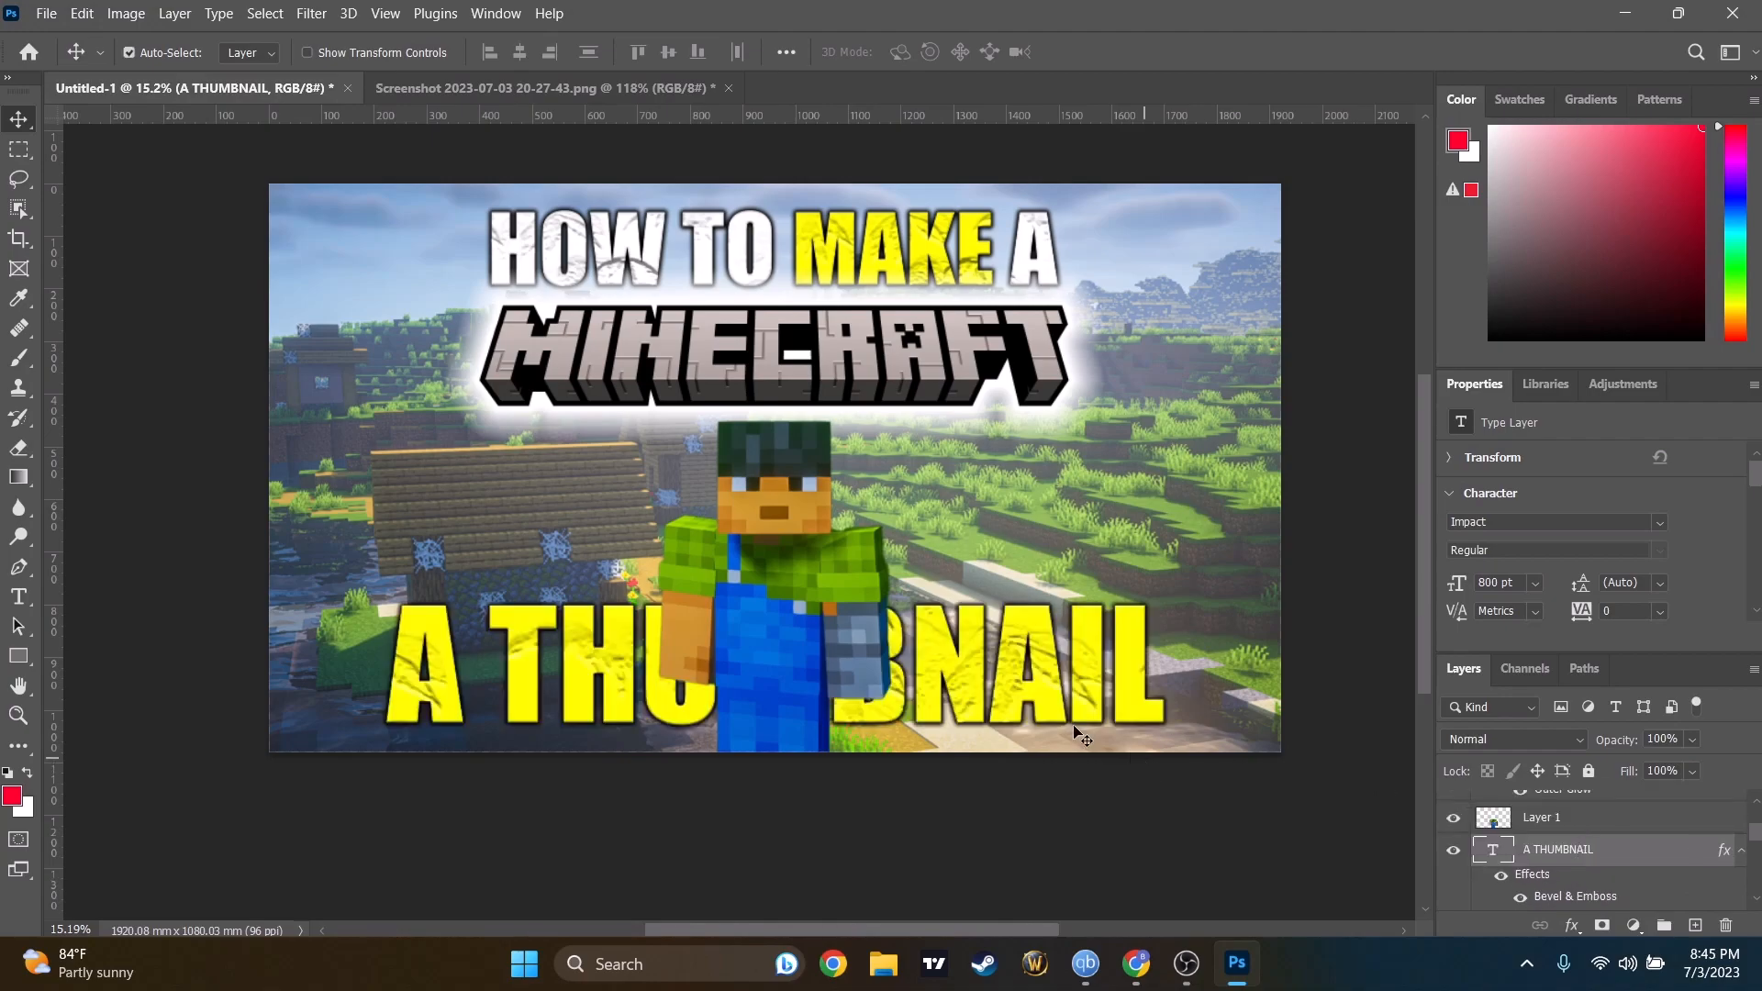
Move the character body's layer beneath the A THUMBNAIL text layer so the text overlaps the body.
{"action": "left_click", "coordinate": [751, 657]}
{"action": "mouse_move", "coordinate": [1572, 828]}
{"action": "left_mouse_down"}
{"action": "mouse_move", "coordinate": [1551, 922]}
{"action": "mouse_move", "coordinate": [1542, 849]}
{"action": "mouse_move", "coordinate": [1570, 824]}
{"action": "left_mouse_up"}
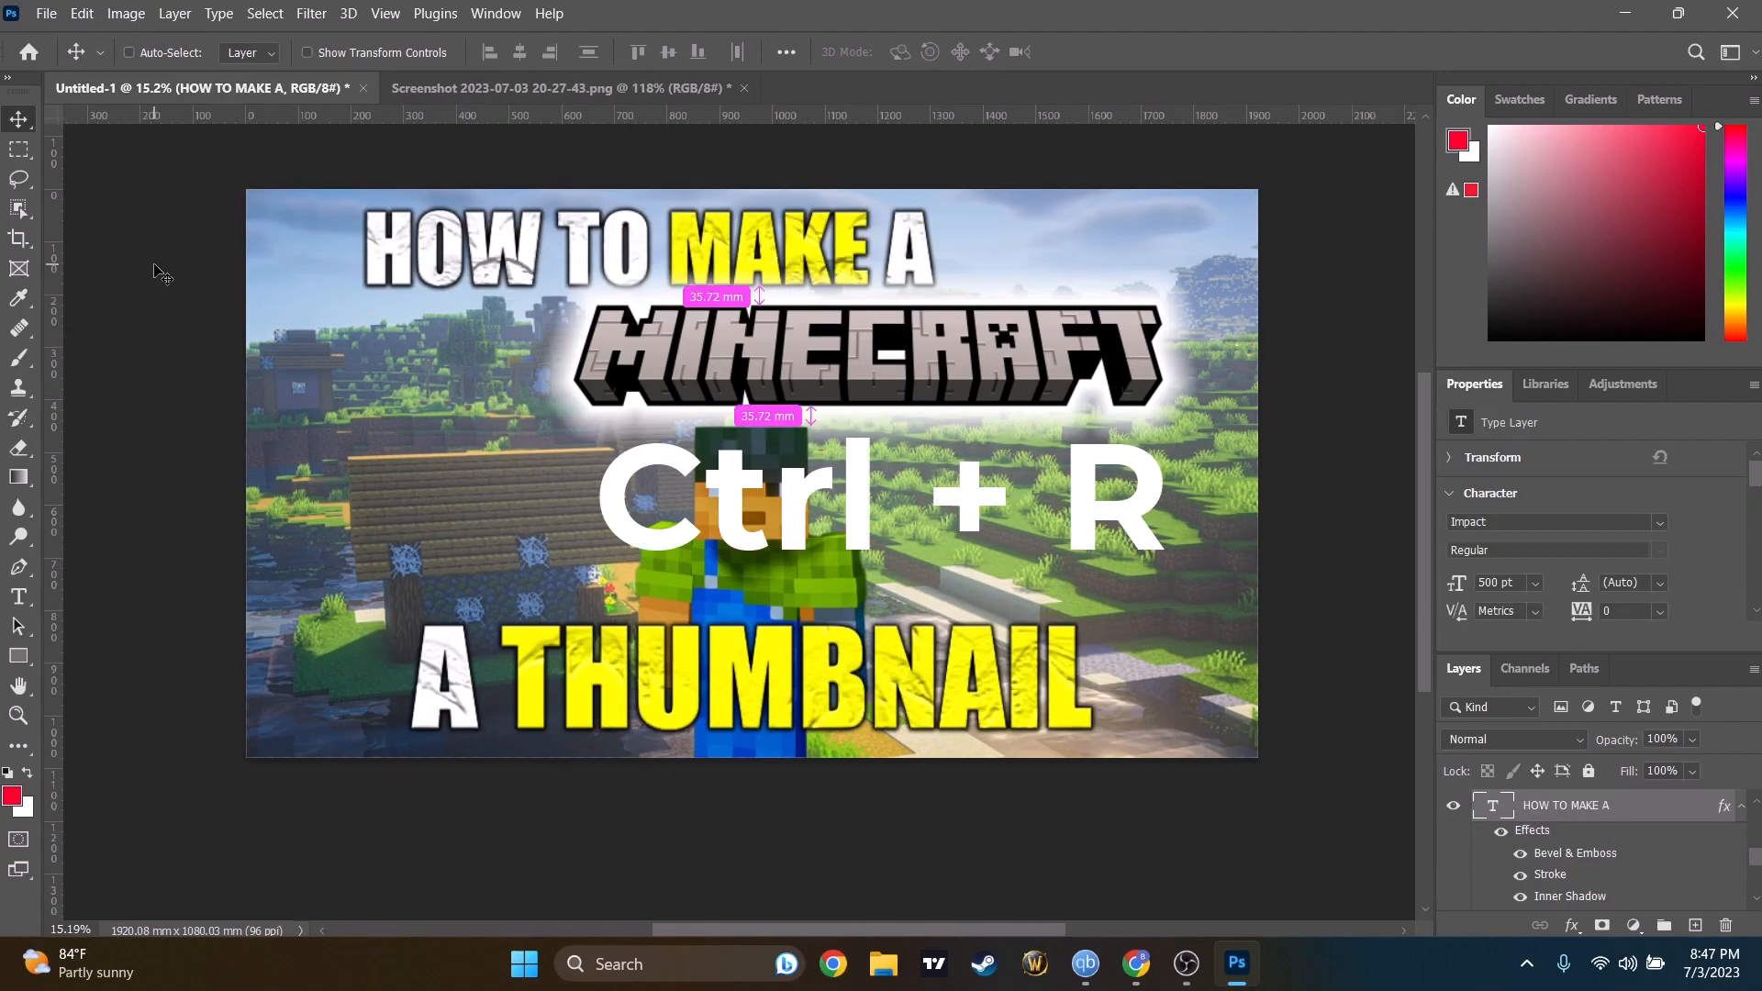
Show the rulers and place vertical guides inside the canvas's left and right edges.
{"action": "key", "text": "ctrl+r"}
{"action": "key", "text": "ctrl+r"}
{"action": "key", "text": "ctrl+r"}
{"action": "key", "text": "ctrl+r"}
{"action": "key", "text": "ctrl+r"}
{"action": "key", "text": "ctrl+r"}
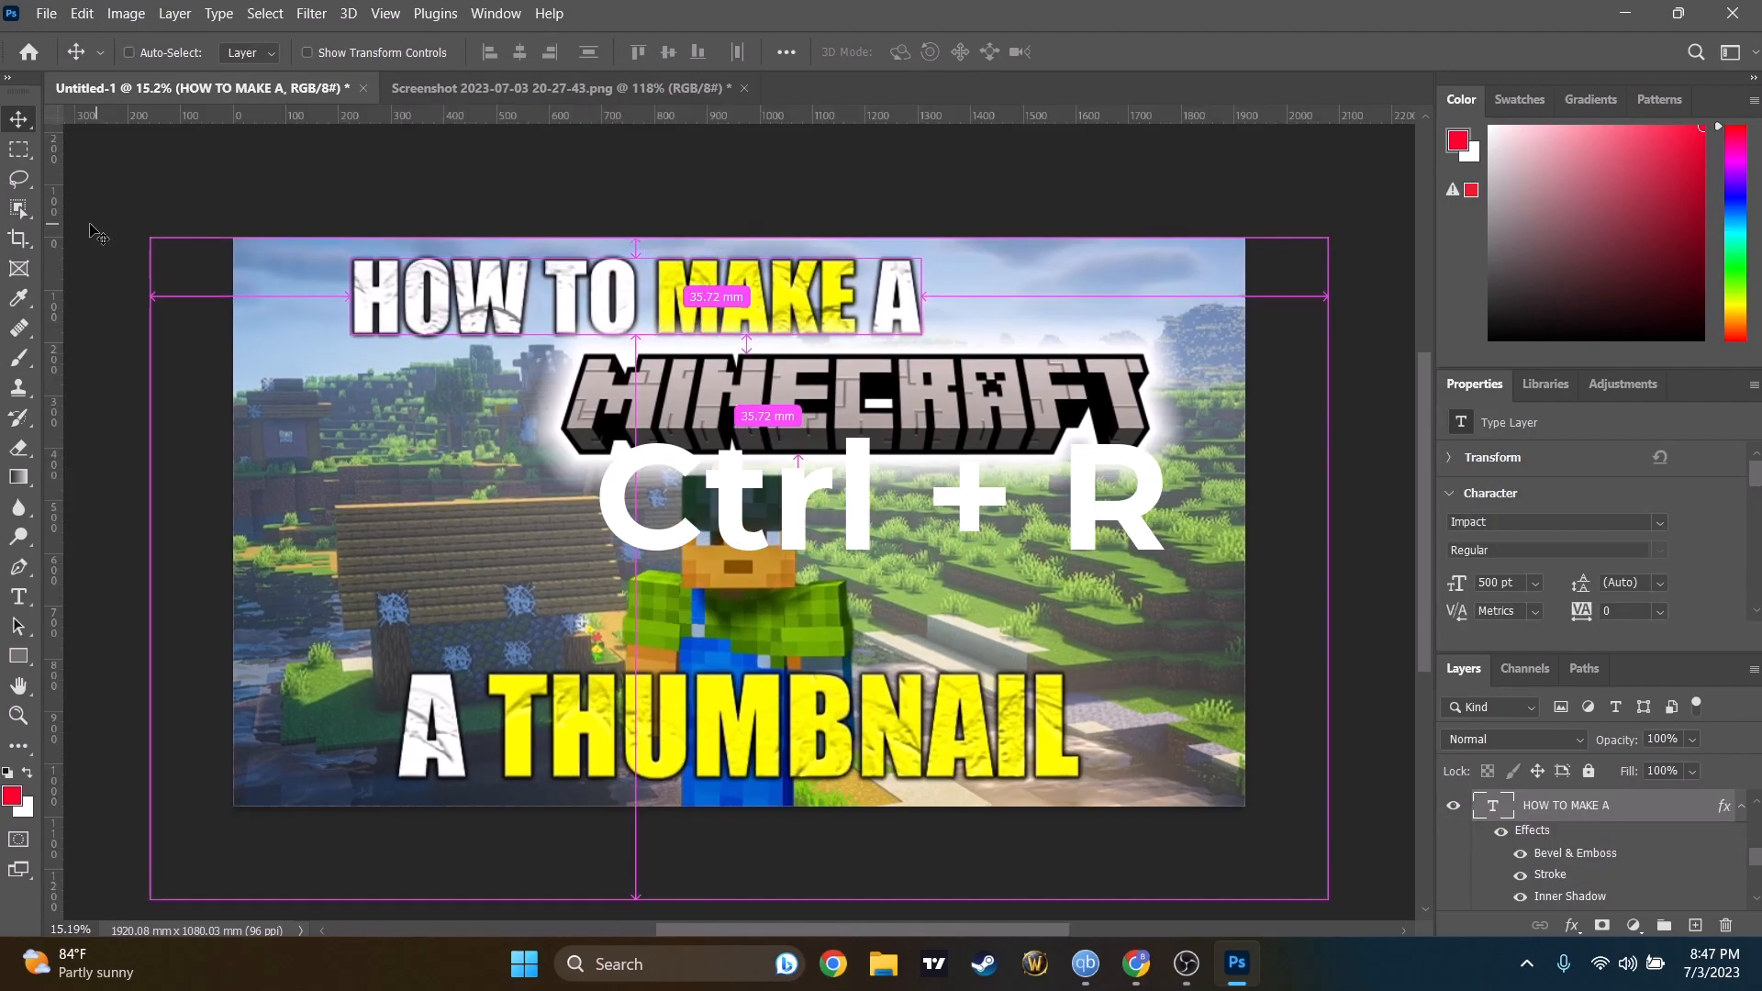
{"action": "left_click_drag", "start_coordinate": [56, 247], "coordinate": [108, 322]}
{"action": "key", "text": "ctrl+r"}
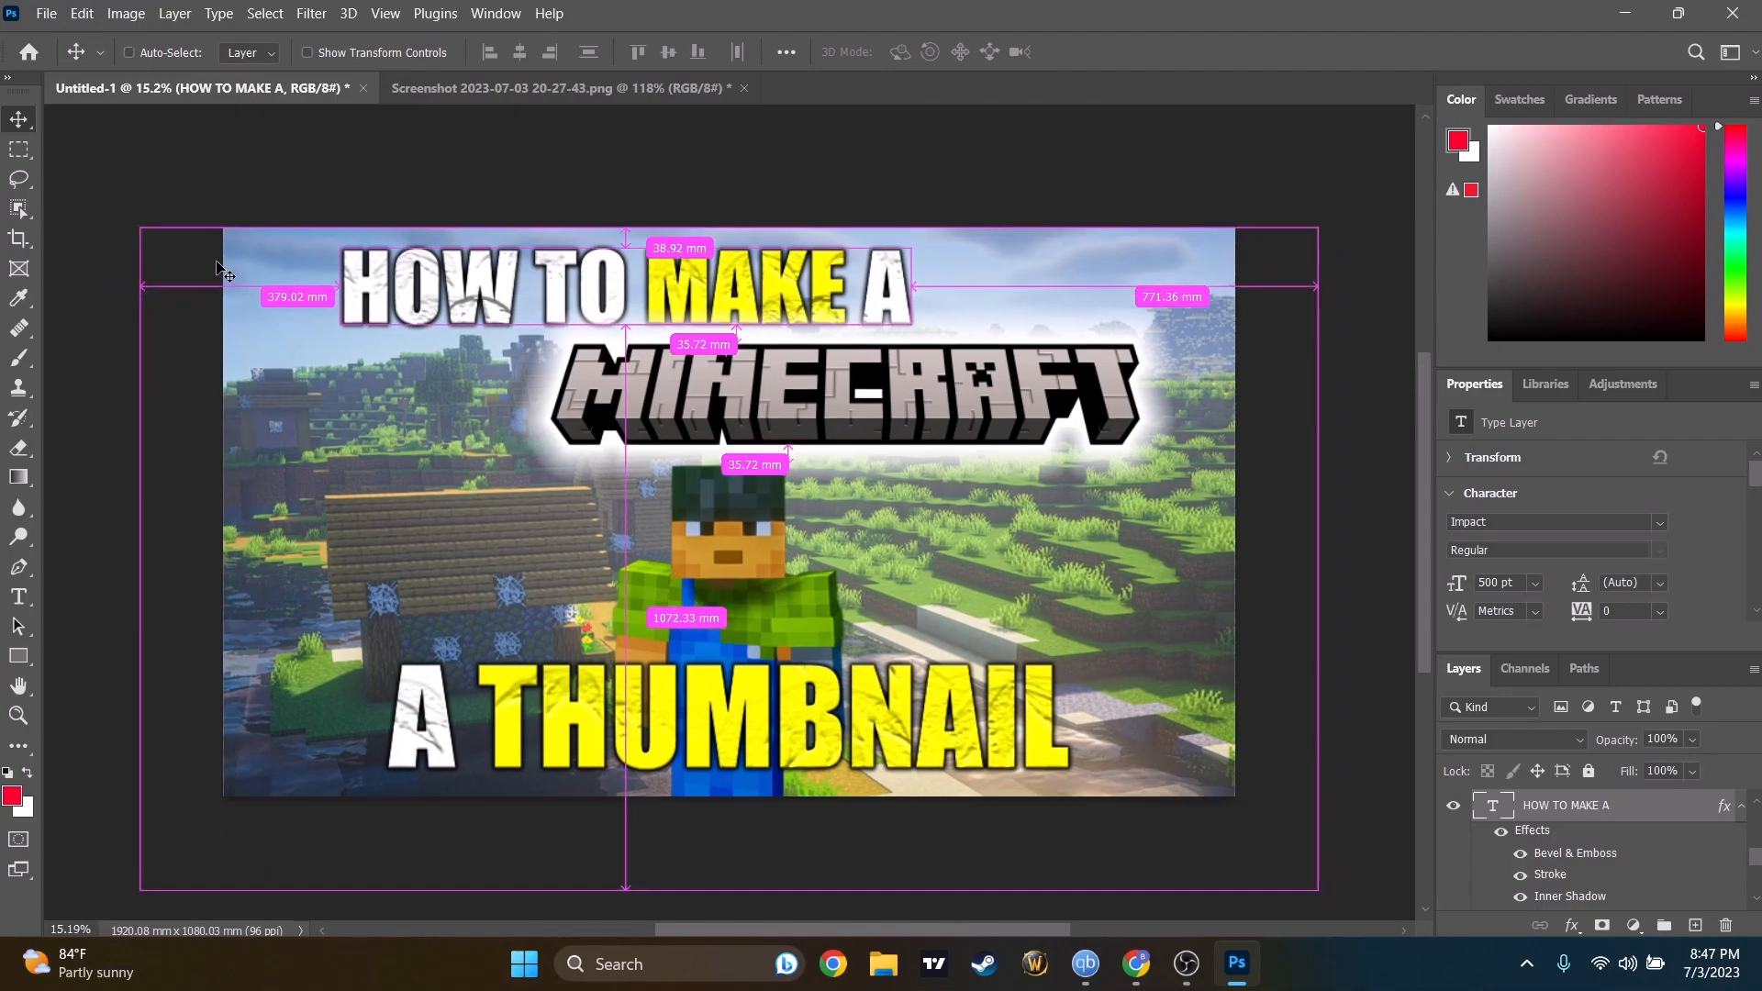
{"action": "key", "text": "ctrl+r"}
{"action": "left_click_drag", "start_coordinate": [54, 246], "coordinate": [311, 263]}
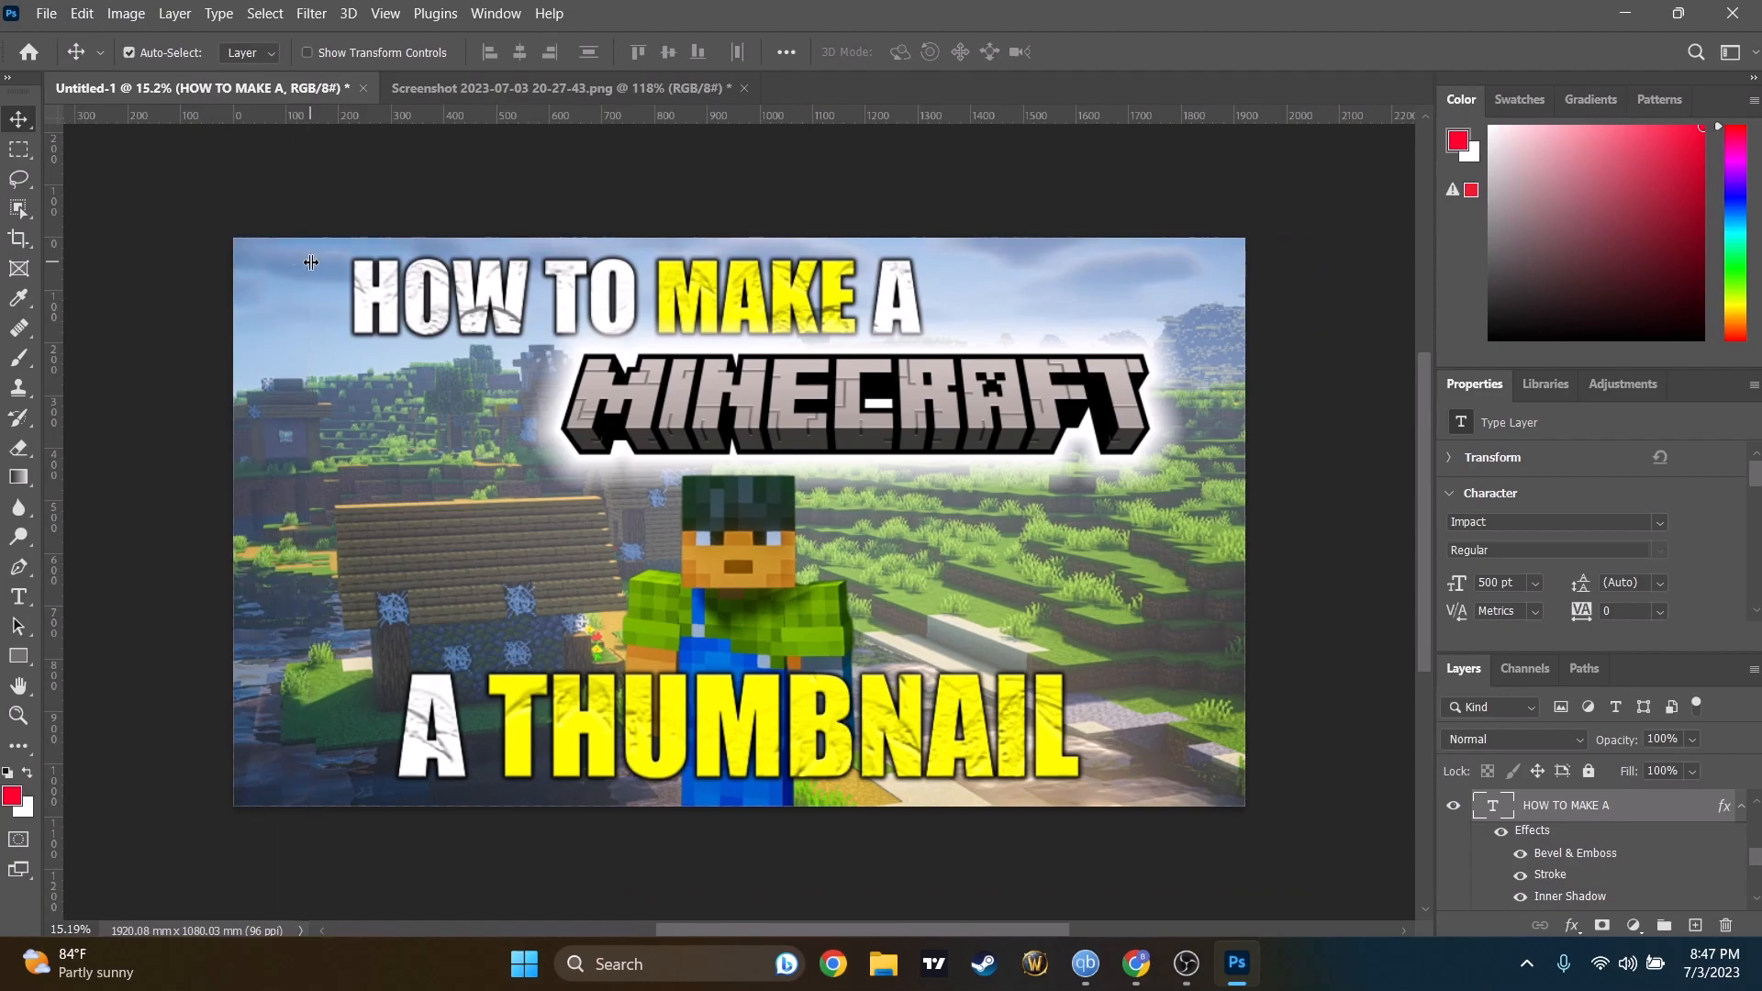
{"action": "left_click_drag", "start_coordinate": [53, 332], "coordinate": [1167, 339]}
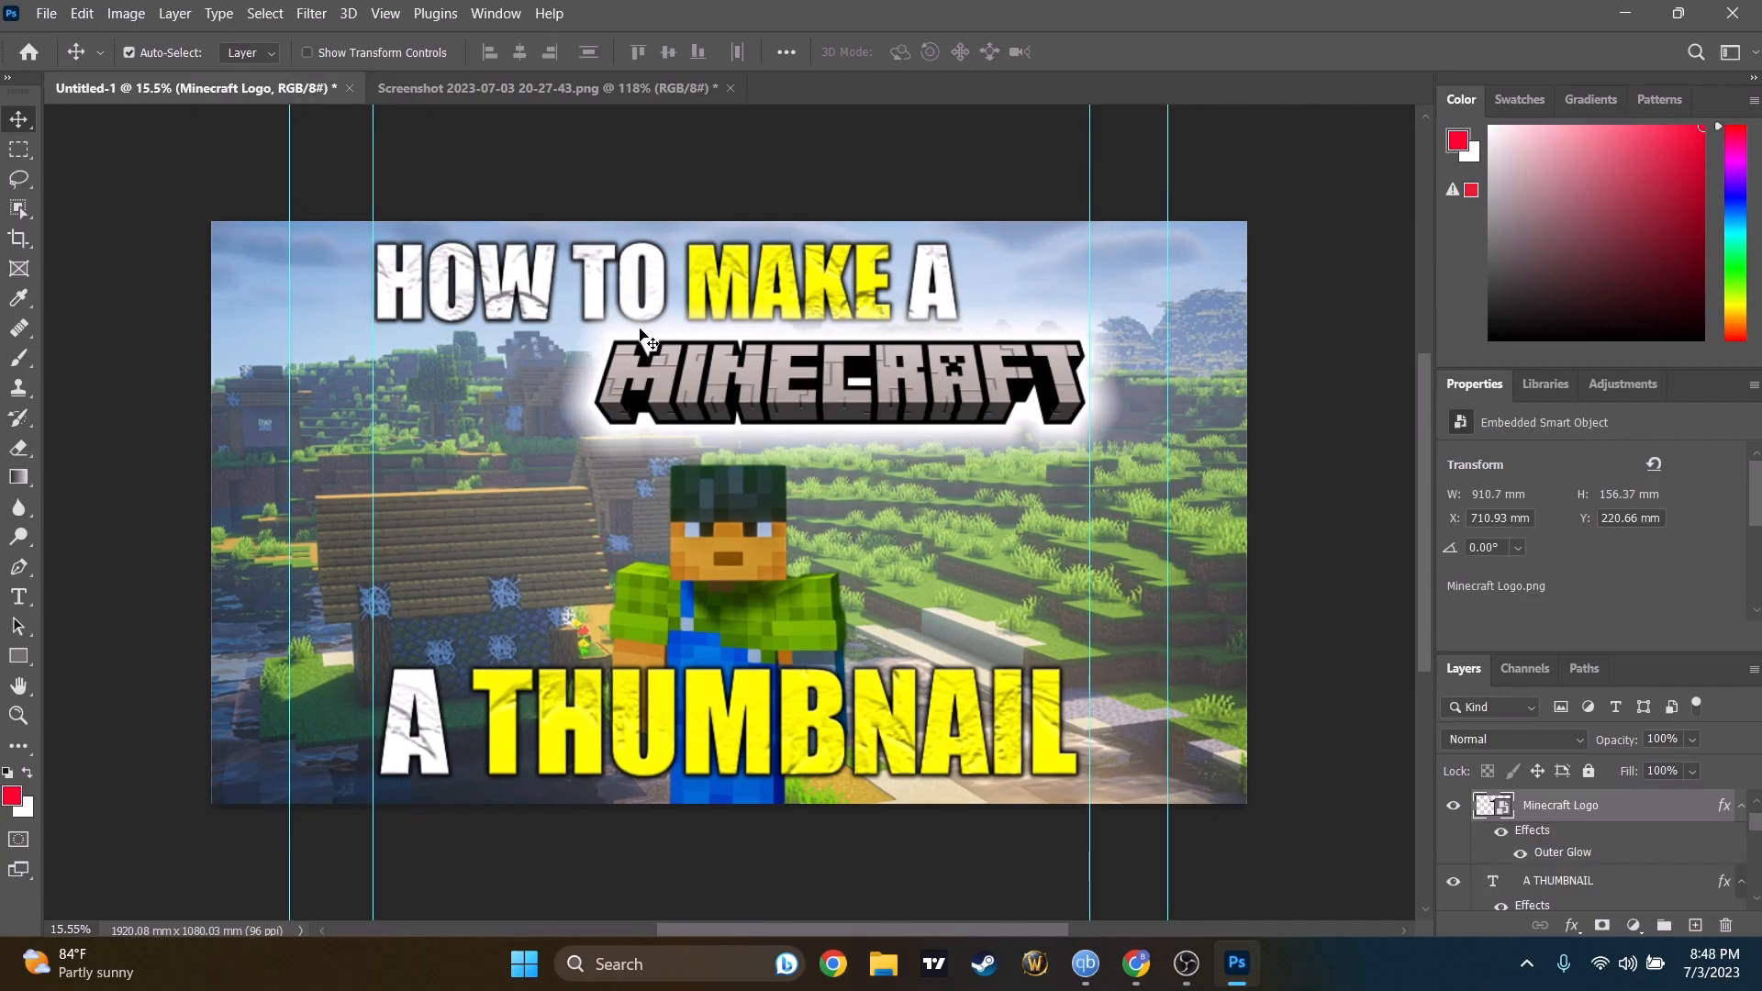
Distort the Minecraft logo in perspective so it slants downward to the right at about 7.5° with a taller right end.
{"action": "scroll", "coordinate": [767, 419], "scroll_direction": "down", "scroll_amount": 4}
{"action": "scroll", "coordinate": [771, 391], "scroll_direction": "up", "scroll_amount": 4}
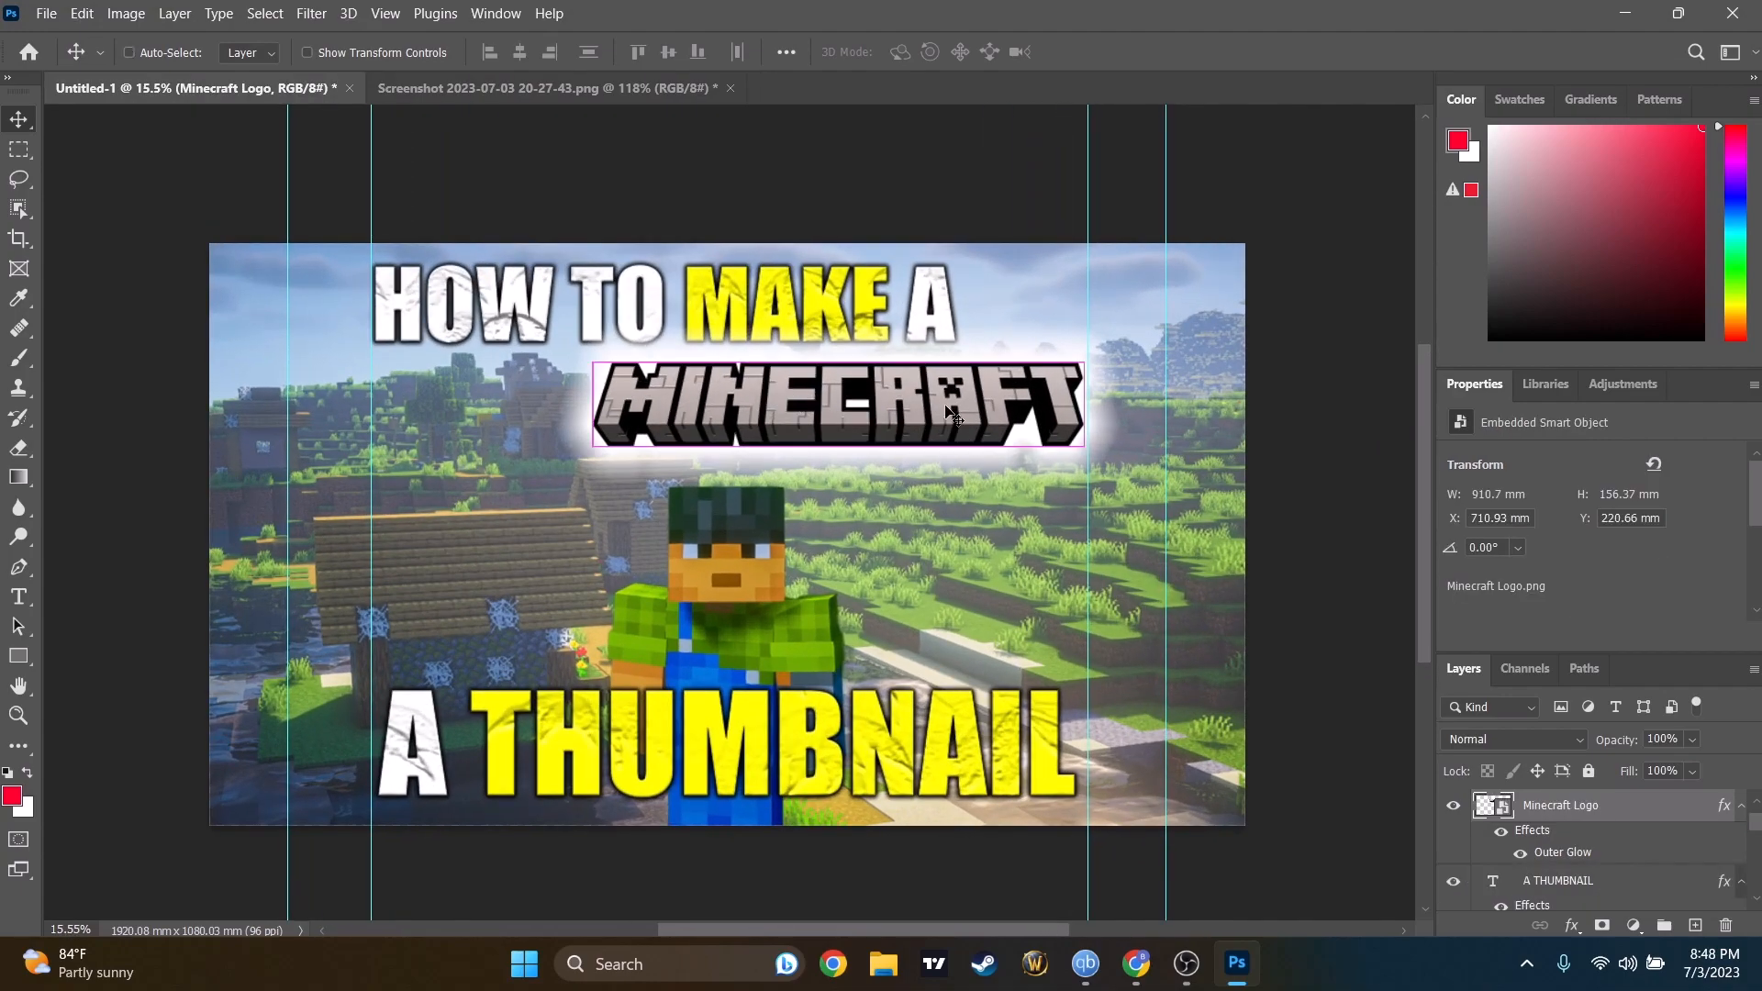
{"action": "key", "text": "ctrl+t"}
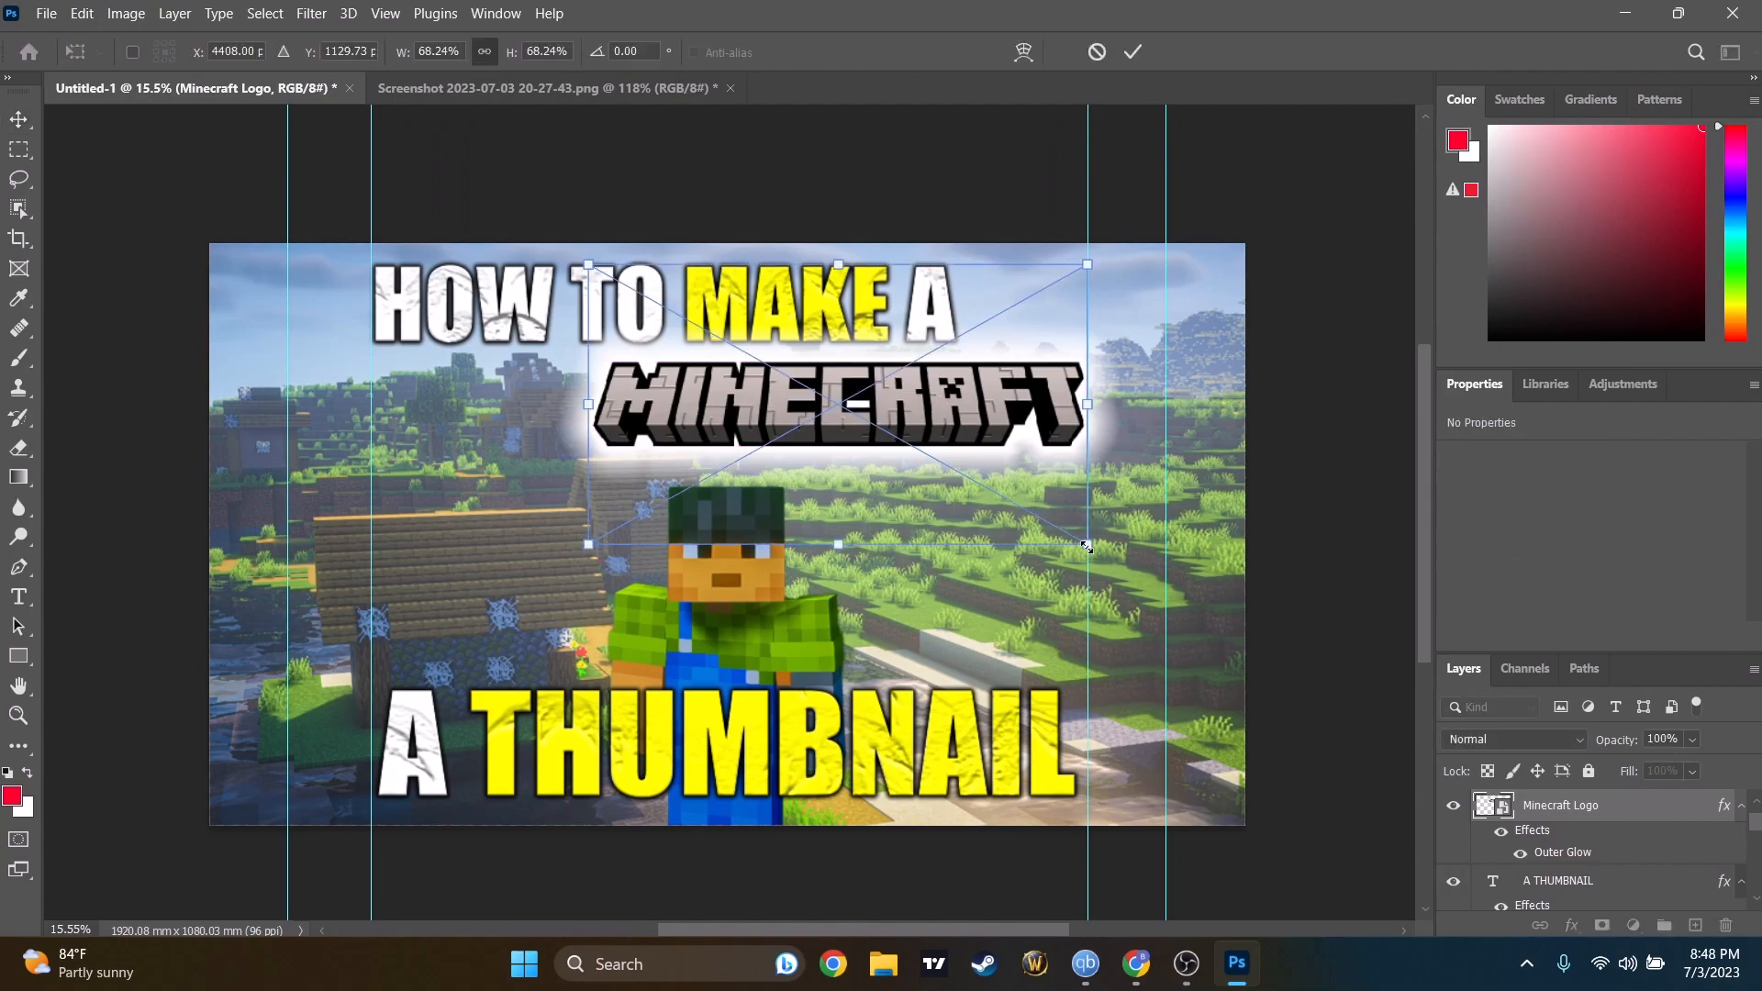
{"action": "left_click_drag", "start_coordinate": [1089, 544], "coordinate": [1081, 631]}
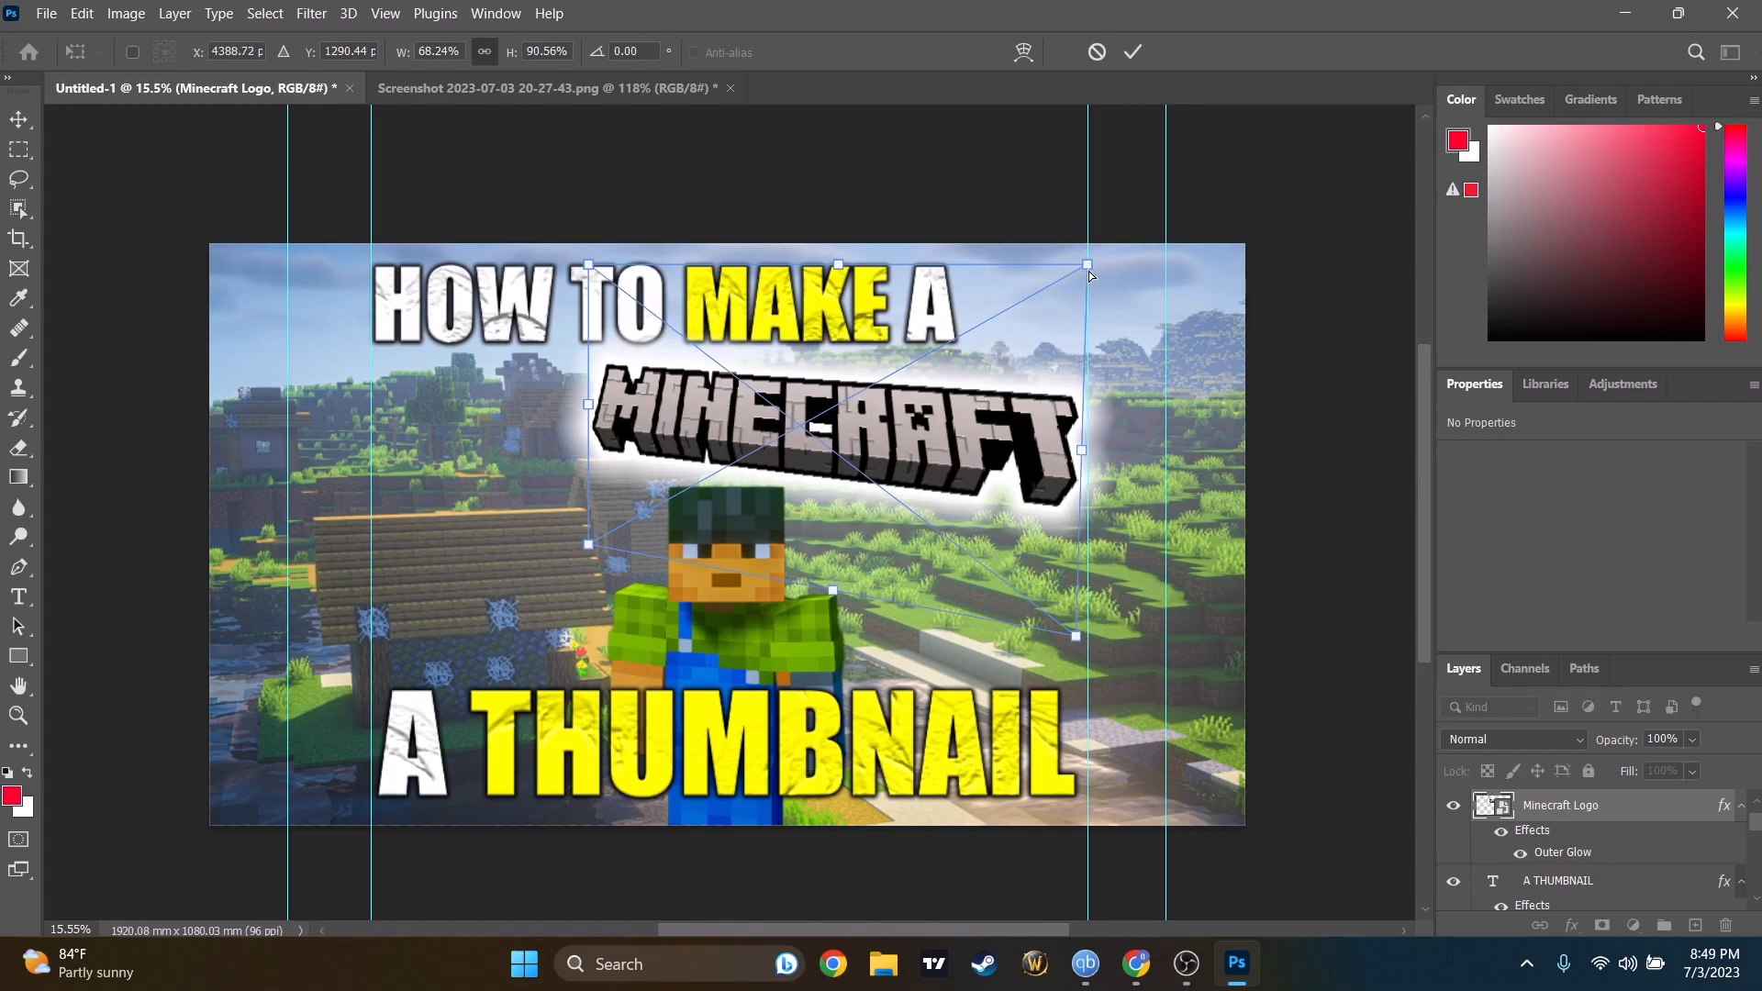
{"action": "mouse_move", "coordinate": [591, 547]}
{"action": "left_mouse_down"}
{"action": "mouse_move", "coordinate": [614, 489]}
{"action": "mouse_move", "coordinate": [602, 566]}
{"action": "mouse_move", "coordinate": [599, 543]}
{"action": "left_mouse_up"}
{"action": "mouse_move", "coordinate": [591, 263]}
{"action": "left_mouse_down"}
{"action": "mouse_move", "coordinate": [609, 340]}
{"action": "mouse_move", "coordinate": [587, 257]}
{"action": "mouse_move", "coordinate": [565, 292]}
{"action": "mouse_move", "coordinate": [565, 253]}
{"action": "mouse_move", "coordinate": [582, 253]}
{"action": "left_mouse_up"}
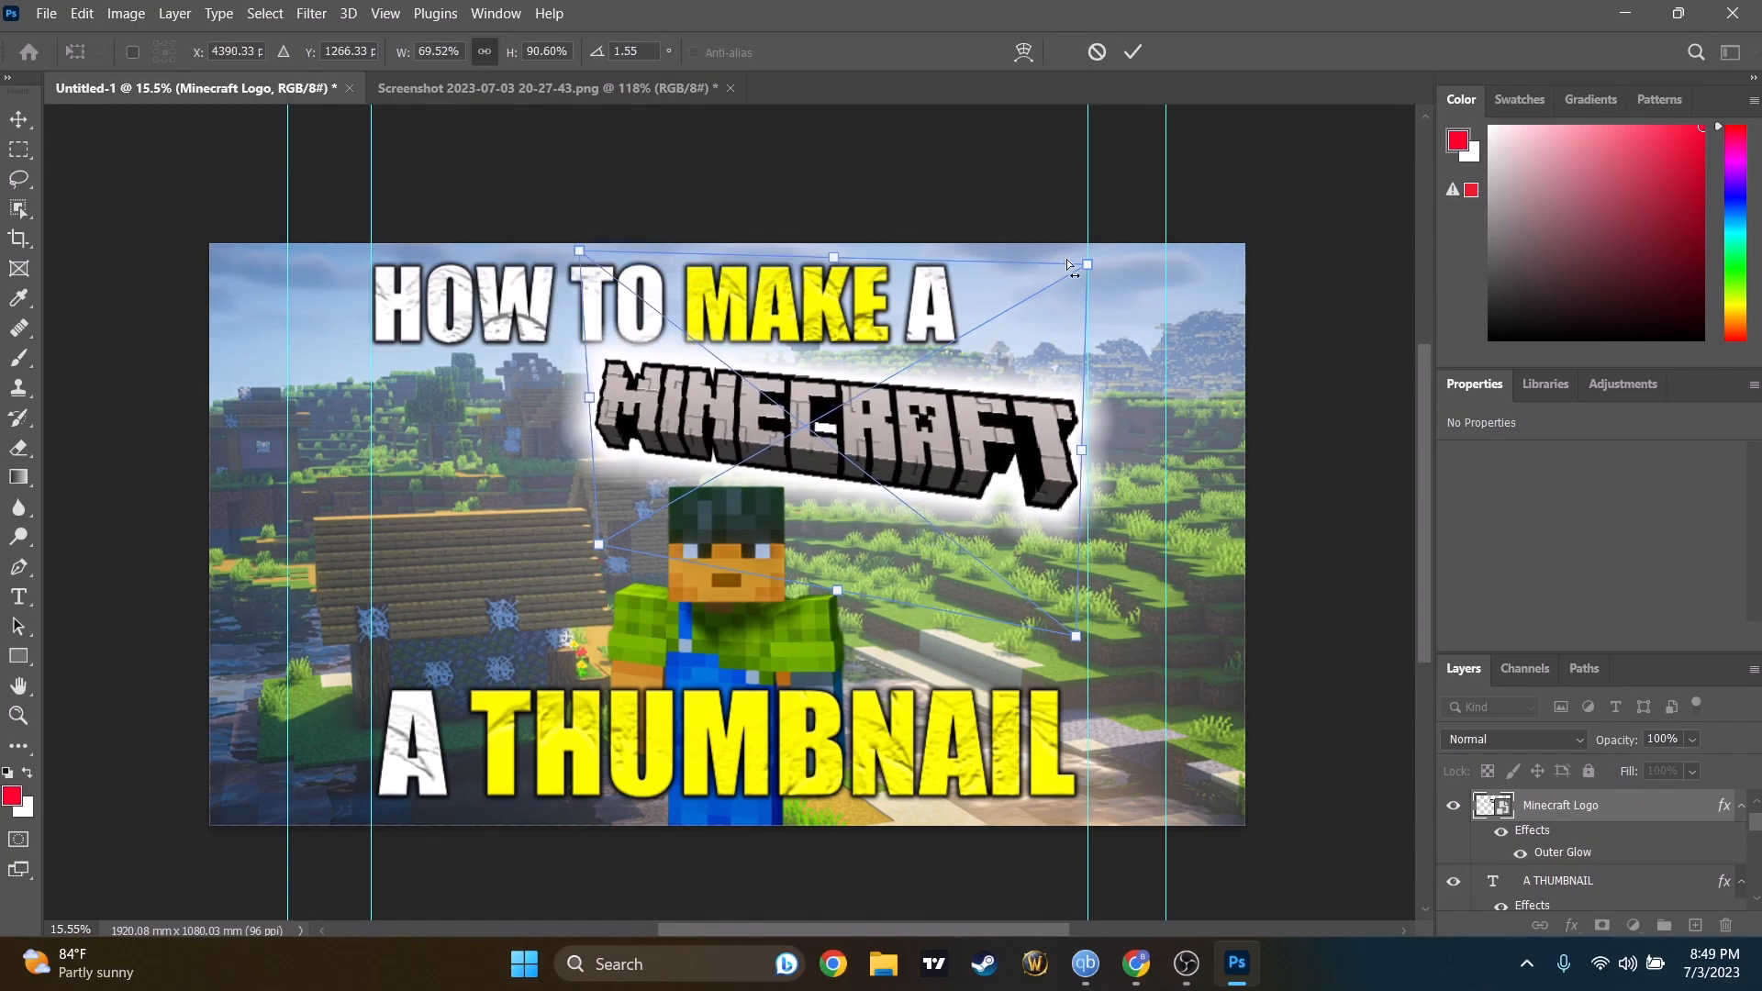
{"action": "mouse_move", "coordinate": [1075, 635]}
{"action": "left_mouse_down"}
{"action": "mouse_move", "coordinate": [1065, 602]}
{"action": "mouse_move", "coordinate": [1082, 608]}
{"action": "left_mouse_up"}
{"action": "key", "text": "Return"}
Shift the Minecraft logo right to about X 735 mm so its right end meets the inner right guide.
{"action": "scroll", "coordinate": [1102, 550], "scroll_direction": "up", "scroll_amount": 5}
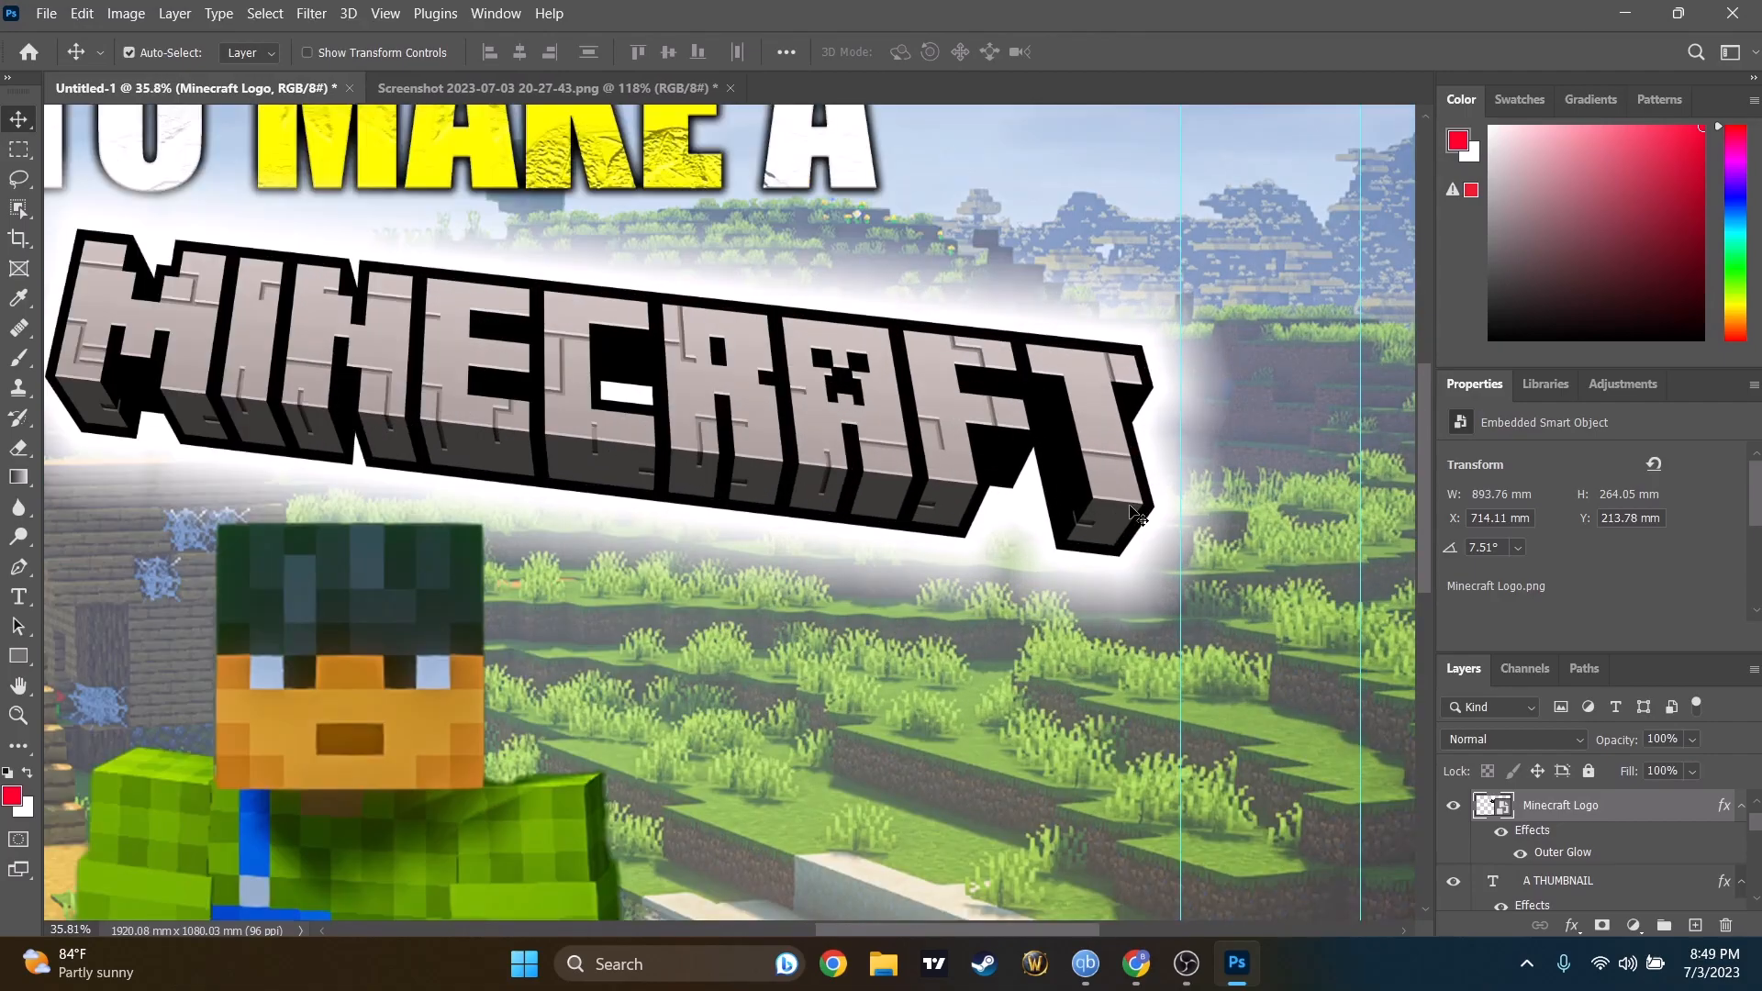
{"action": "scroll", "coordinate": [1130, 506], "scroll_direction": "up", "scroll_amount": 2}
{"action": "left_click_drag", "start_coordinate": [1097, 494], "coordinate": [1128, 494]}
{"action": "scroll", "coordinate": [899, 349], "scroll_direction": "down", "scroll_amount": 3}
{"action": "scroll", "coordinate": [870, 346], "scroll_direction": "down", "scroll_amount": 3}
{"action": "scroll", "coordinate": [225, 354], "scroll_direction": "down", "scroll_amount": 5}
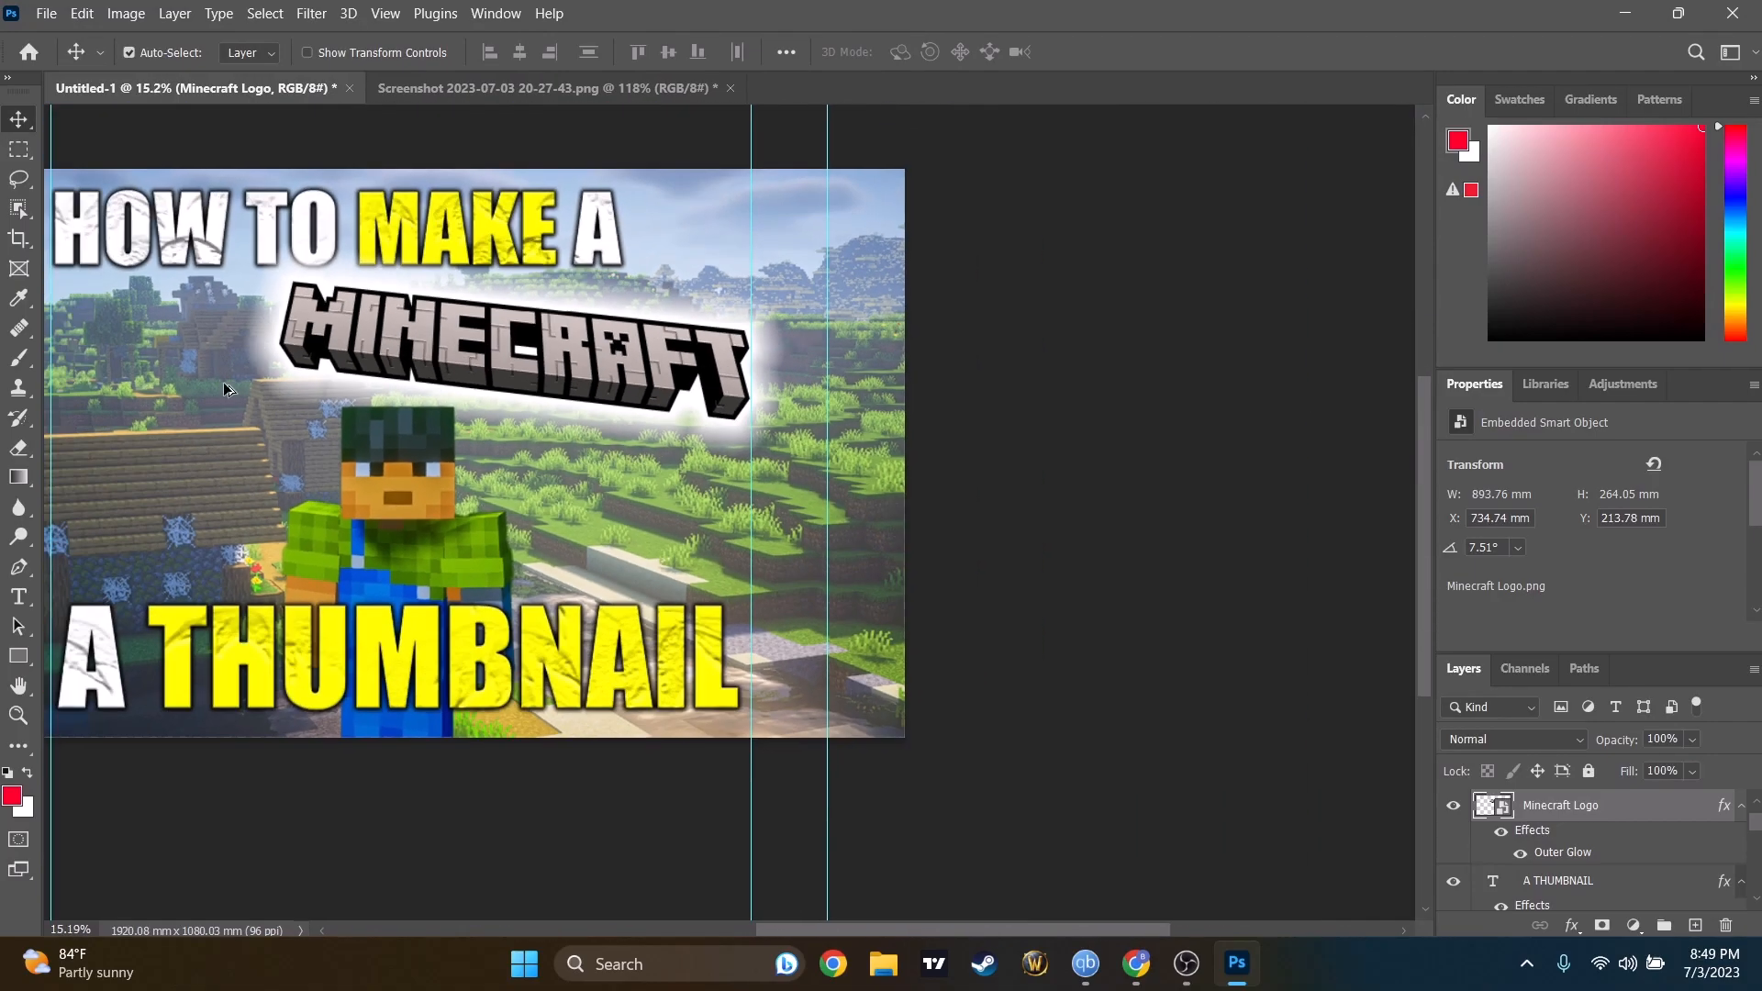
{"action": "left_click_drag", "start_coordinate": [298, 433], "coordinate": [694, 482]}
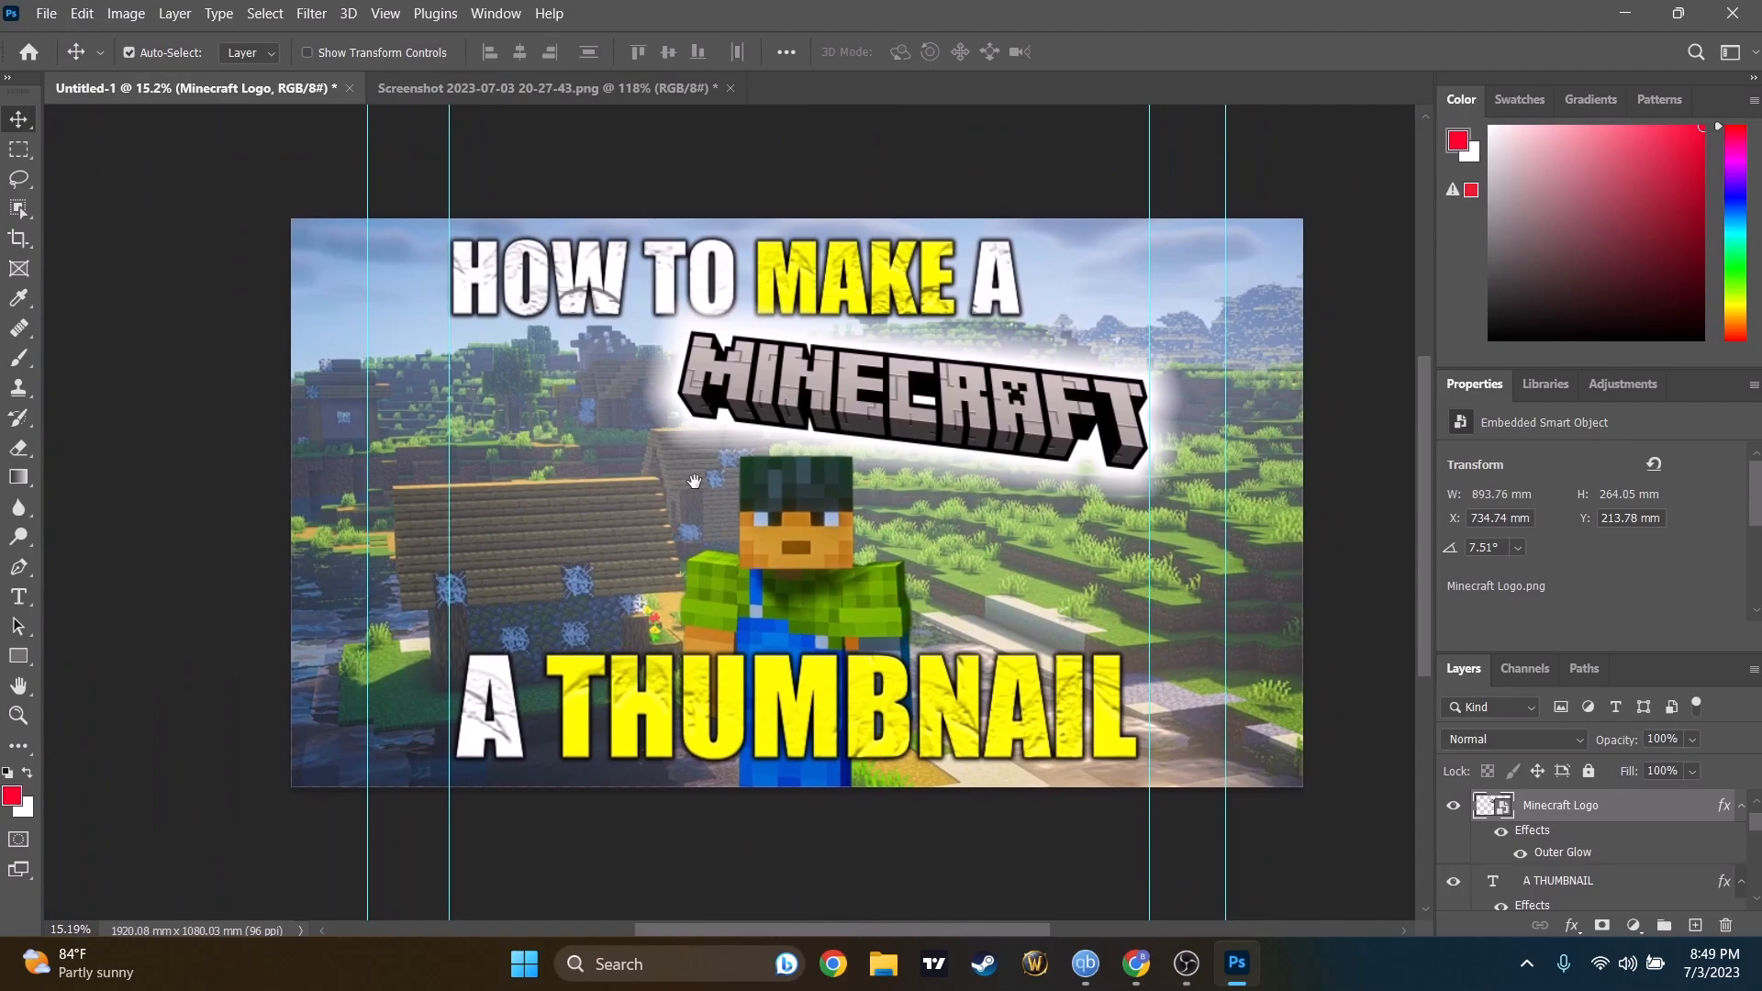
Shift the landscape screenshot left within the canvas behind the character and text.
{"action": "scroll", "coordinate": [863, 519], "scroll_direction": "down", "scroll_amount": 1}
{"action": "left_click", "coordinate": [863, 518]}
{"action": "key", "text": "ctrl+t"}
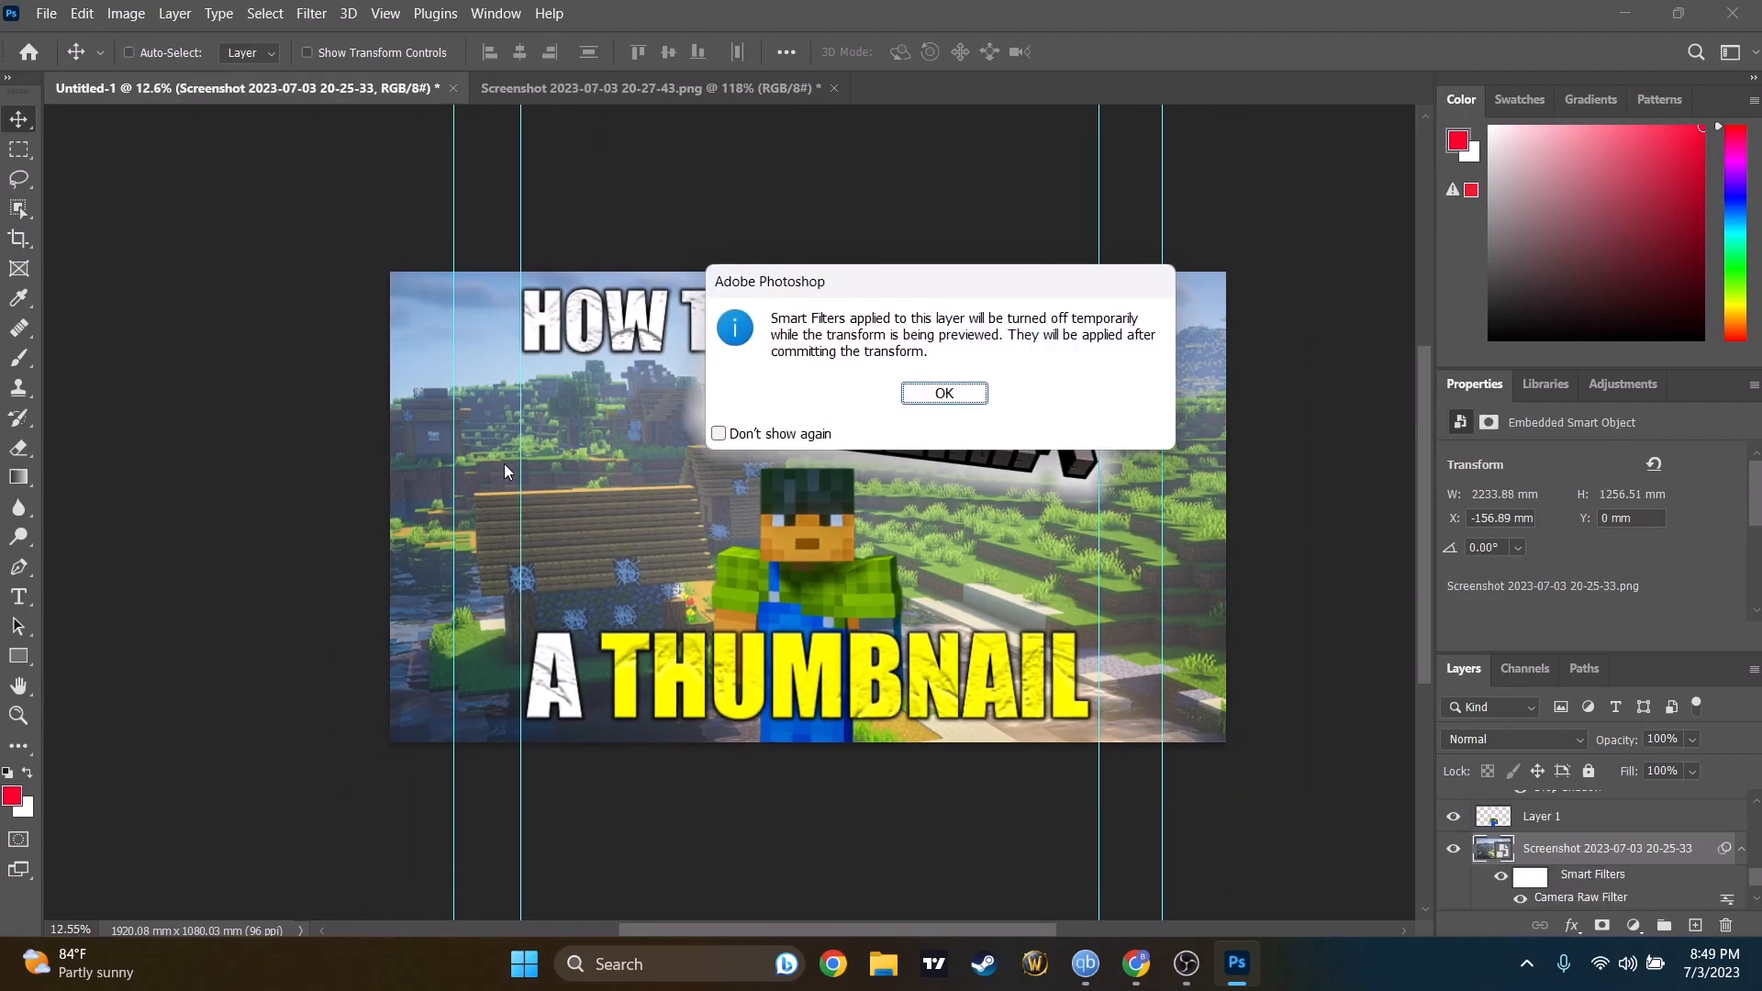
{"action": "left_click", "coordinate": [944, 392]}
{"action": "left_click_drag", "start_coordinate": [621, 486], "coordinate": [523, 562]}
{"action": "key", "text": "Return"}
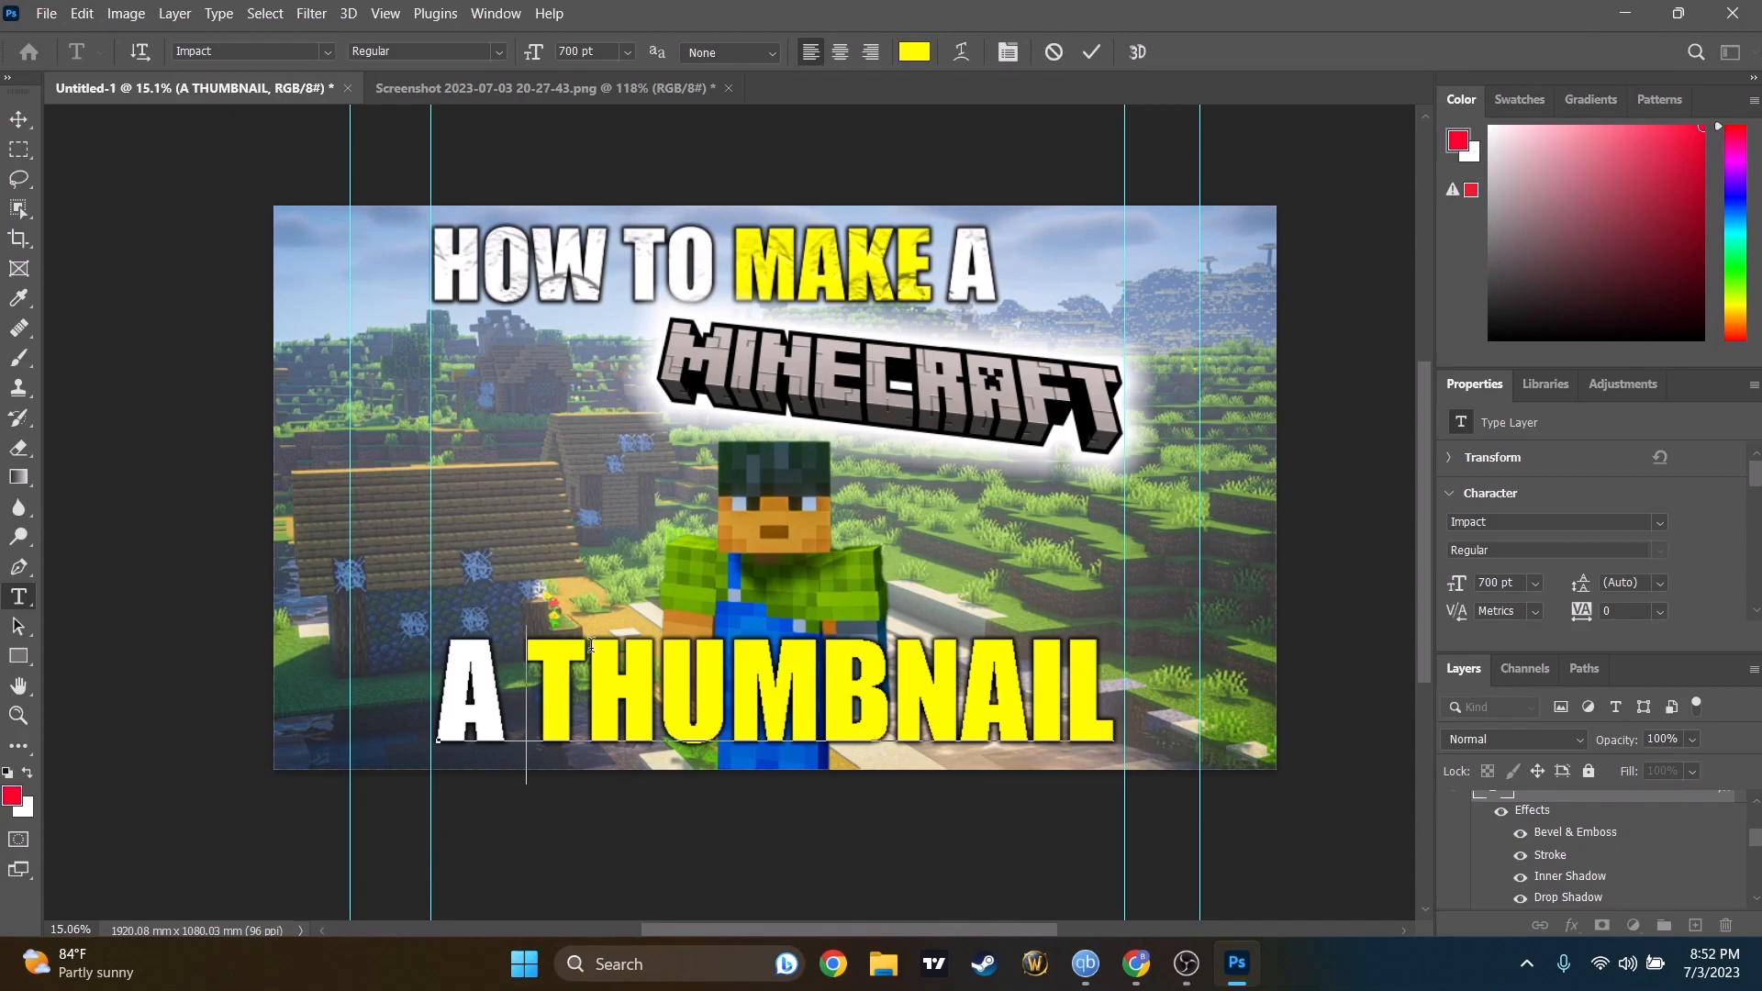
Shorten the A THUMBNAIL text to THUMBNAIL and centre it horizontally near the canvas's lower edge.
{"action": "key", "text": "BackSpace"}
{"action": "key", "text": "BackSpace"}
{"action": "key", "text": "Escape"}
{"action": "key", "text": "v"}
{"action": "left_click_drag", "start_coordinate": [719, 728], "coordinate": [784, 669]}
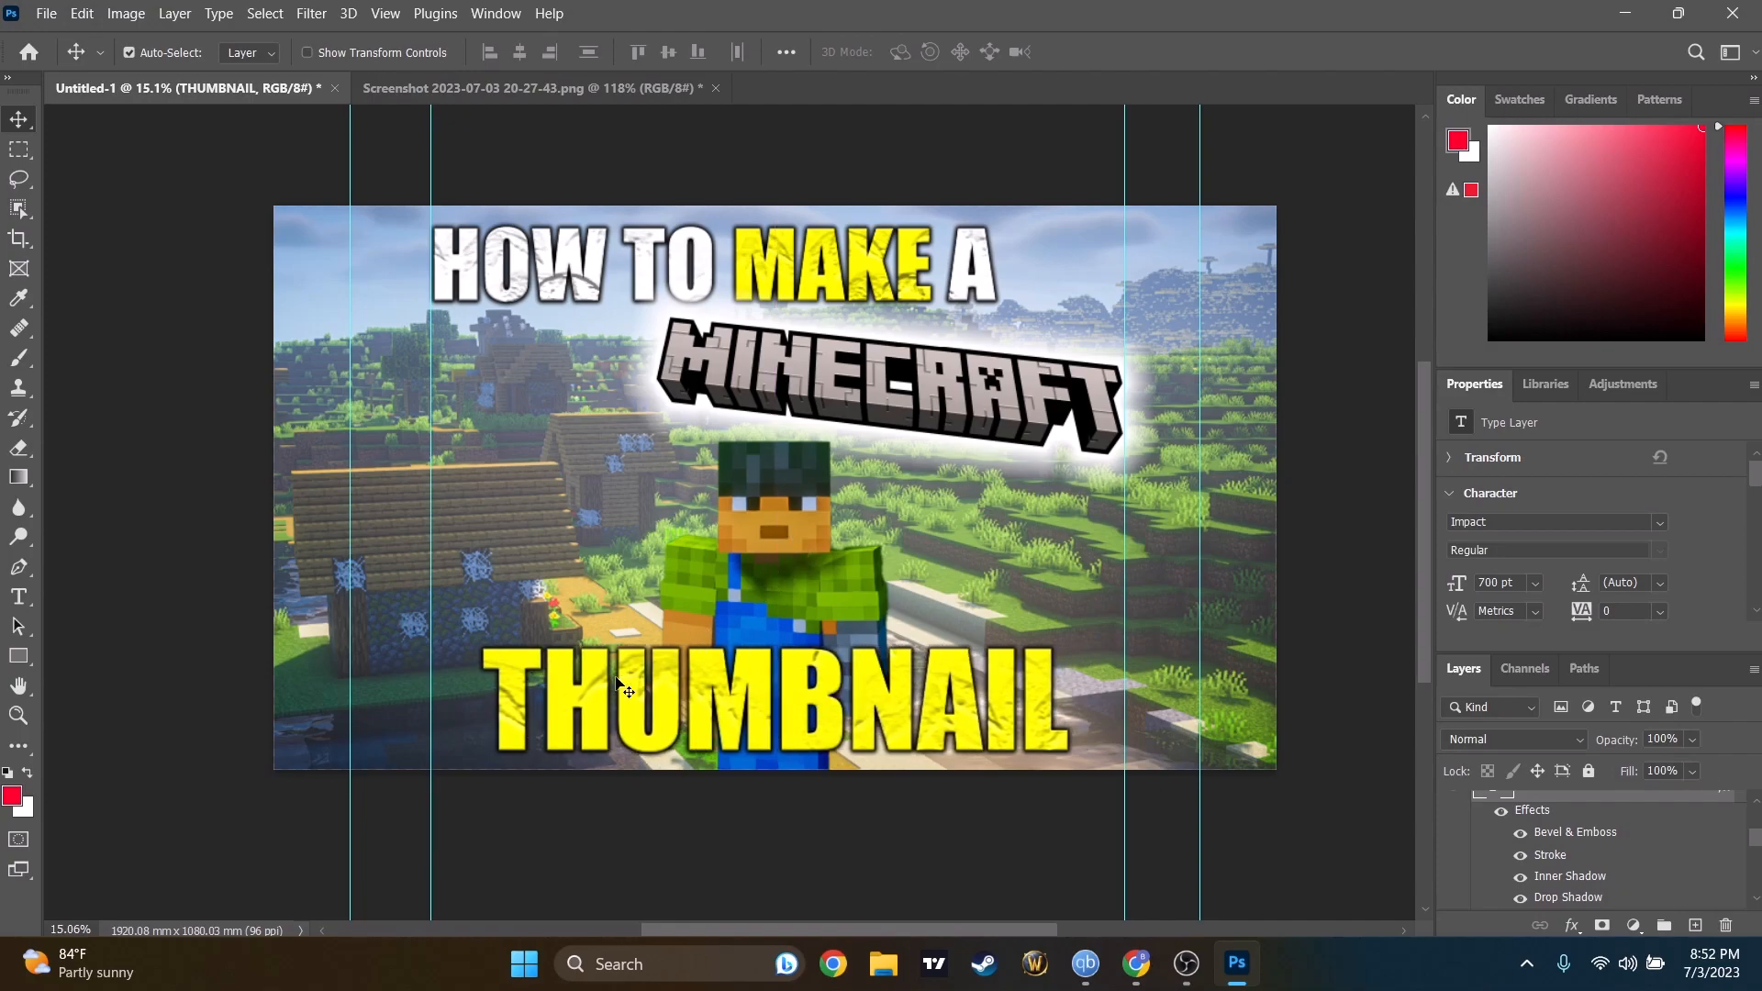